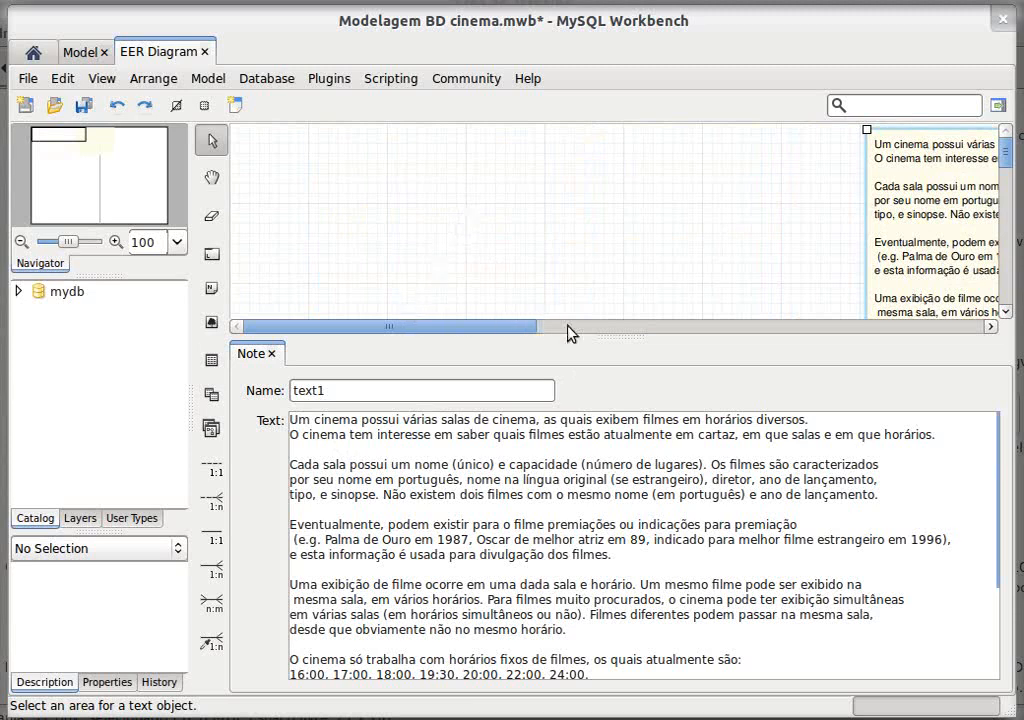
- Make the diagram area taller and place a new table just beside the cinema requirements note
drag(622, 331, 622, 419)
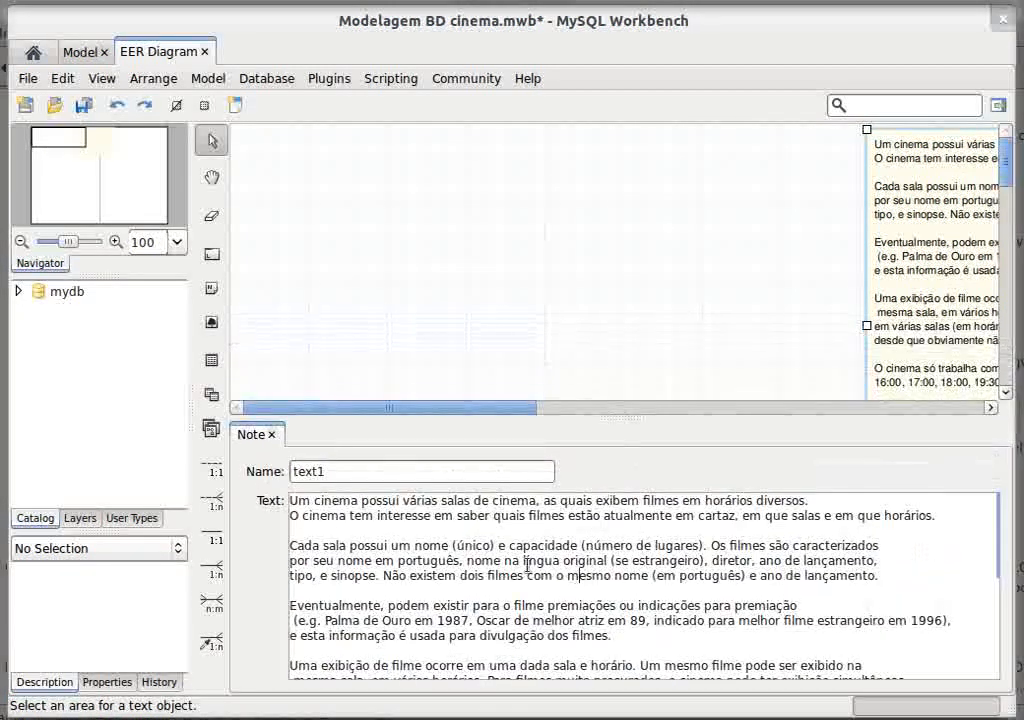
double_click(424, 499)
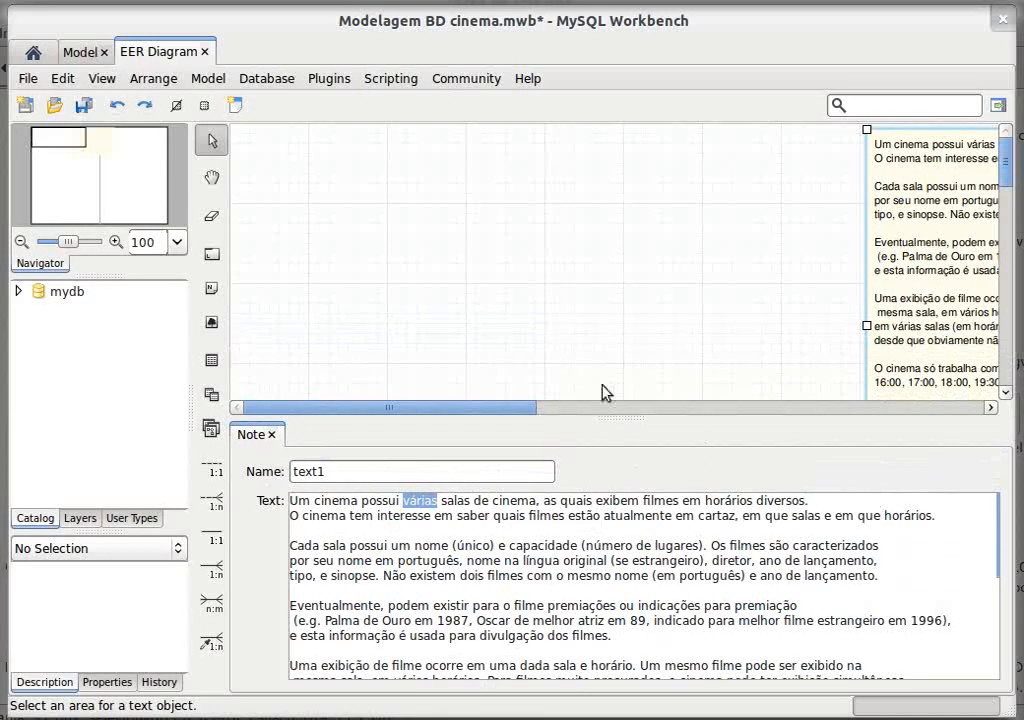
click(490, 253)
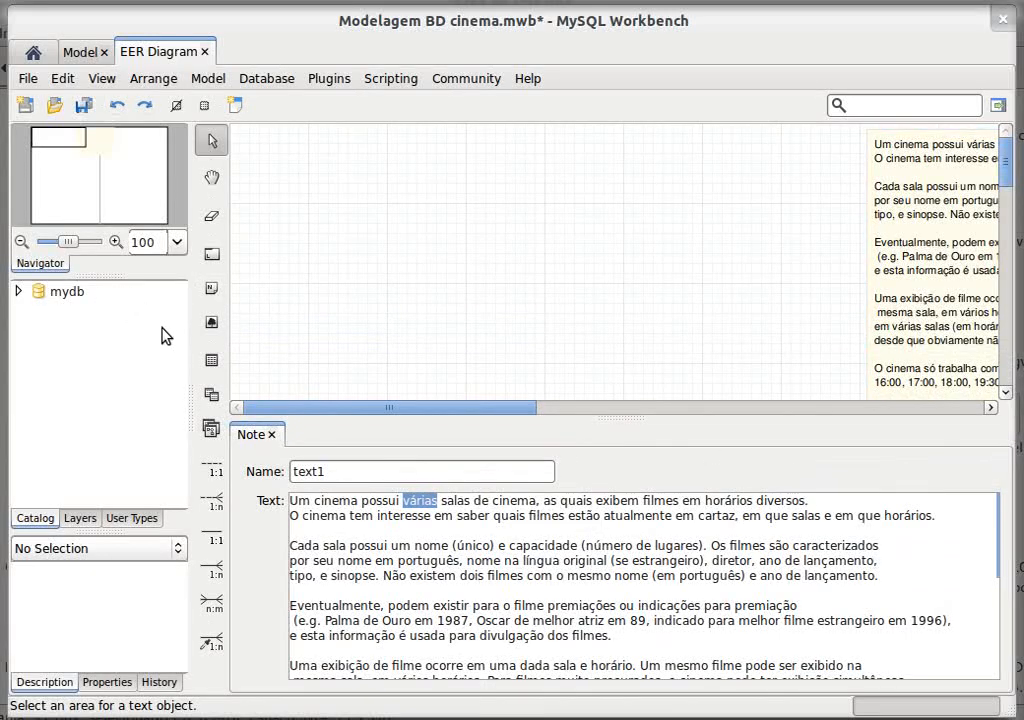
click(211, 428)
click(516, 283)
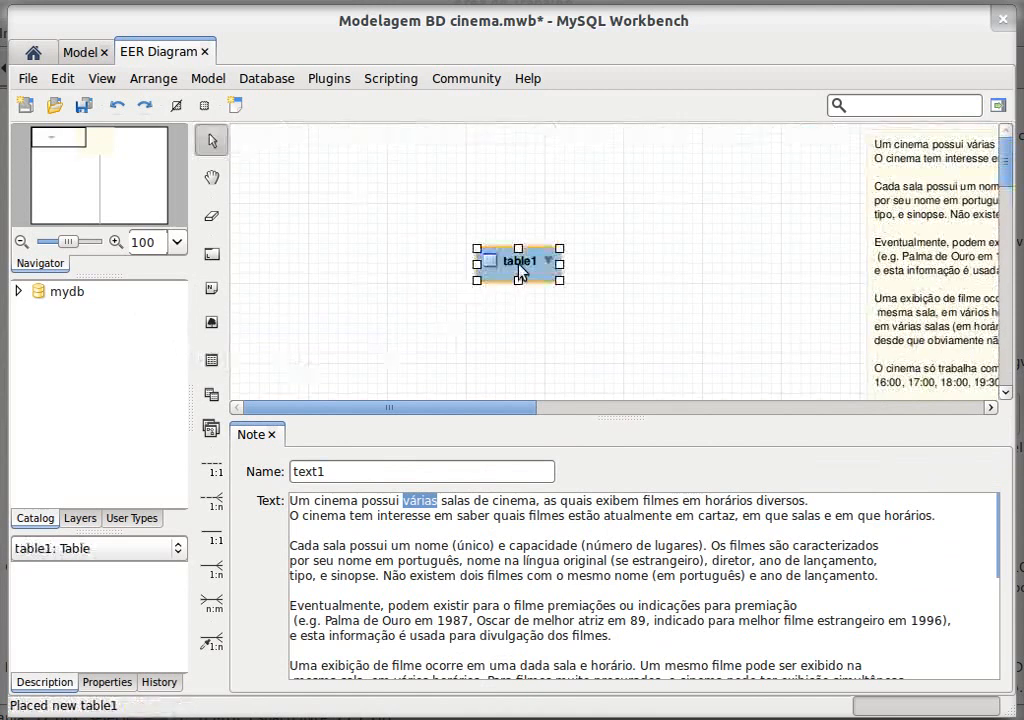
drag(518, 279, 770, 213)
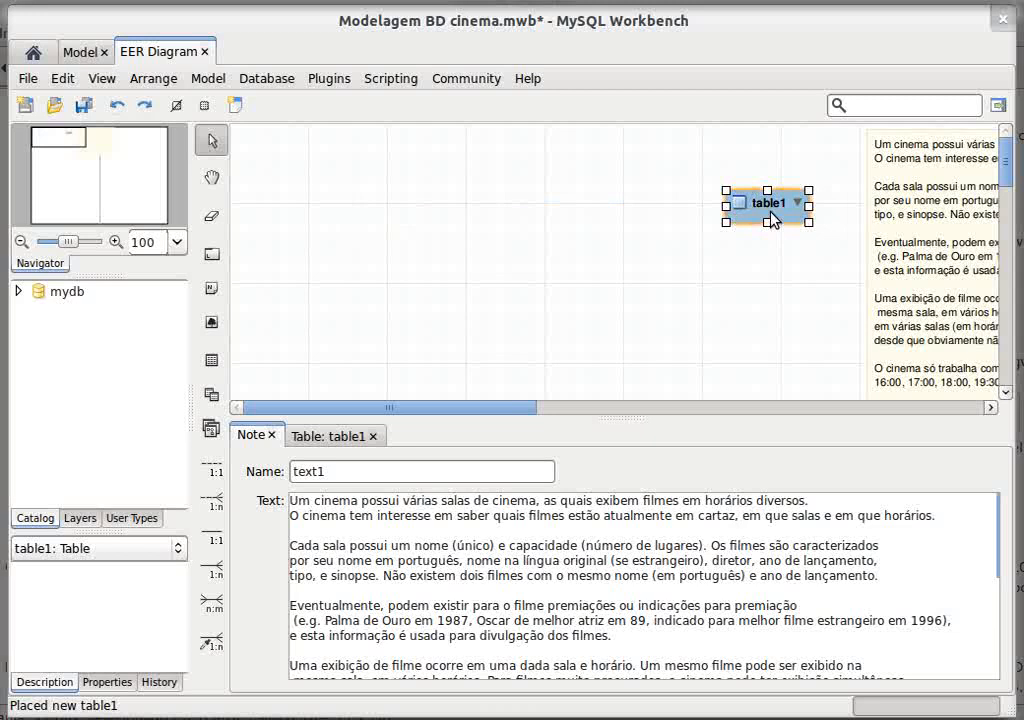
- Name the new table beside the note filme
click(322, 437)
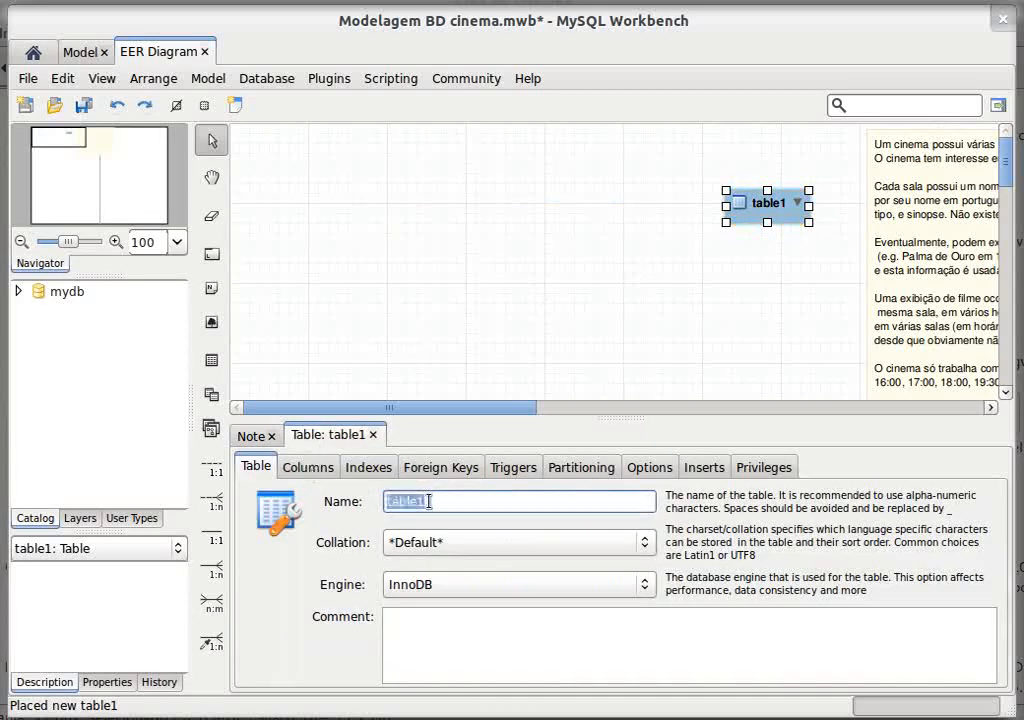
text(filme)
key(Return)
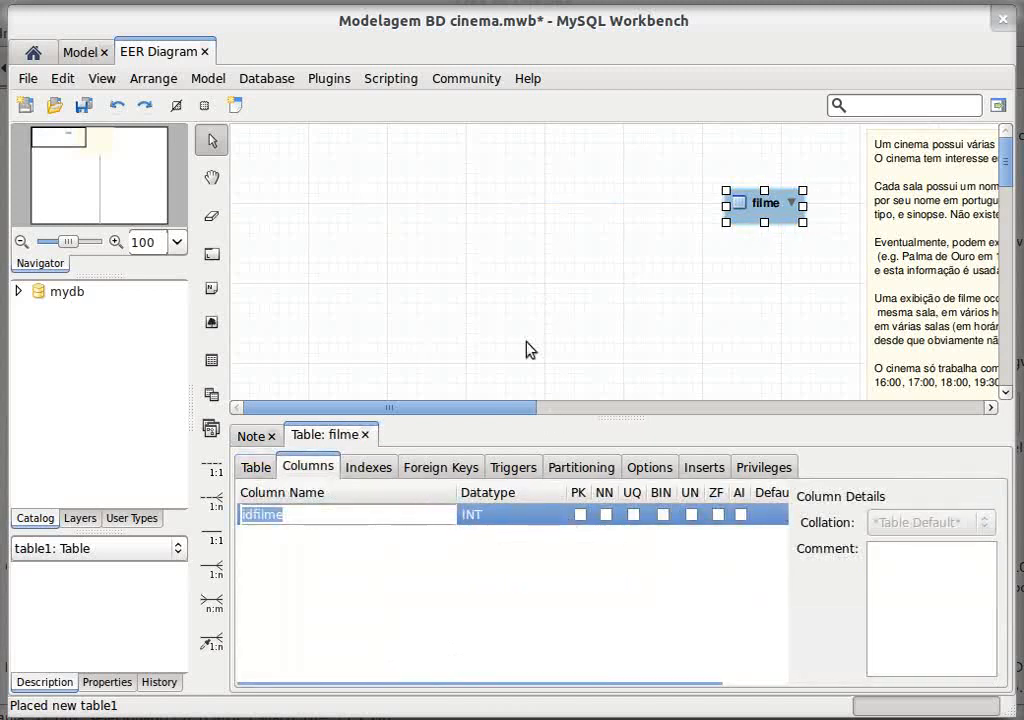
- Add the INT column idfilme to the filme table as its primary key
click(478, 290)
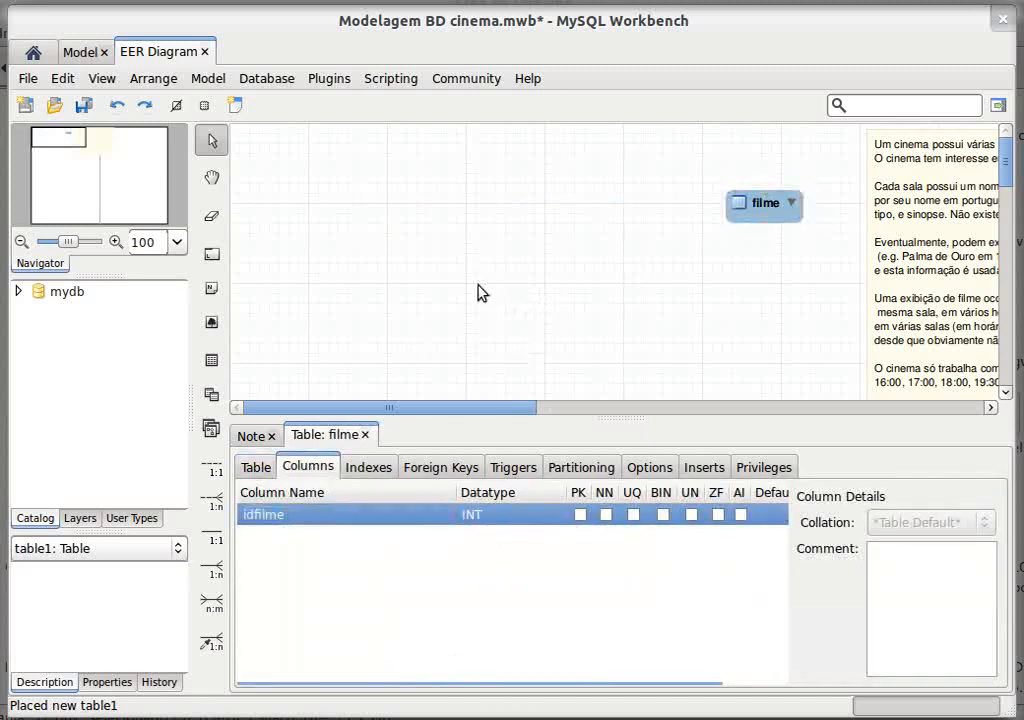
click(453, 519)
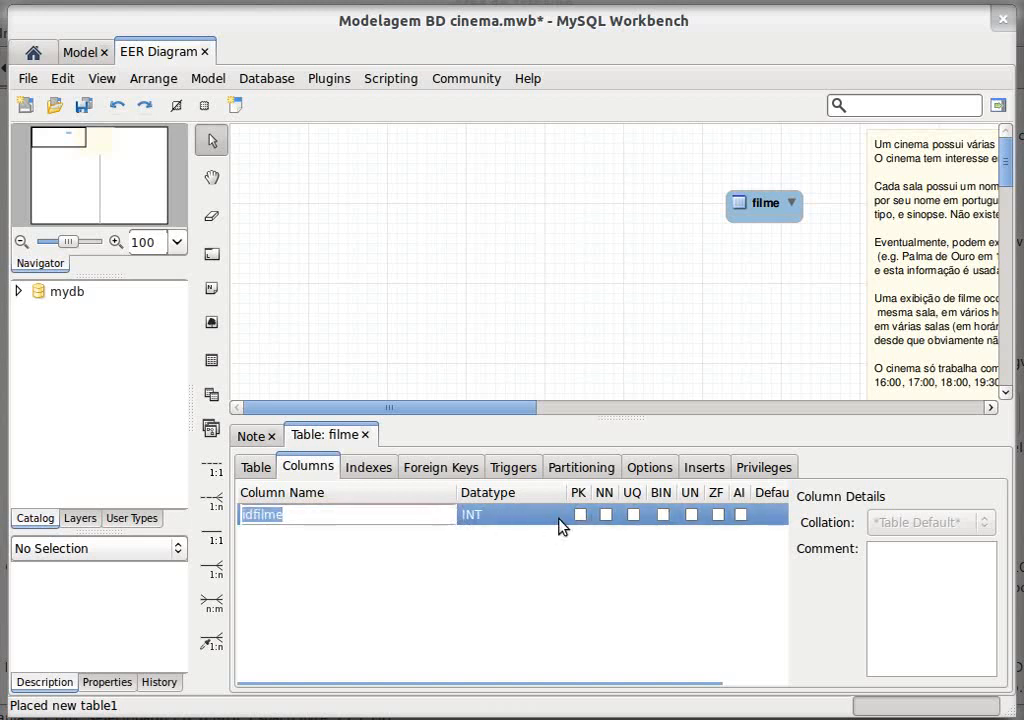
click(785, 208)
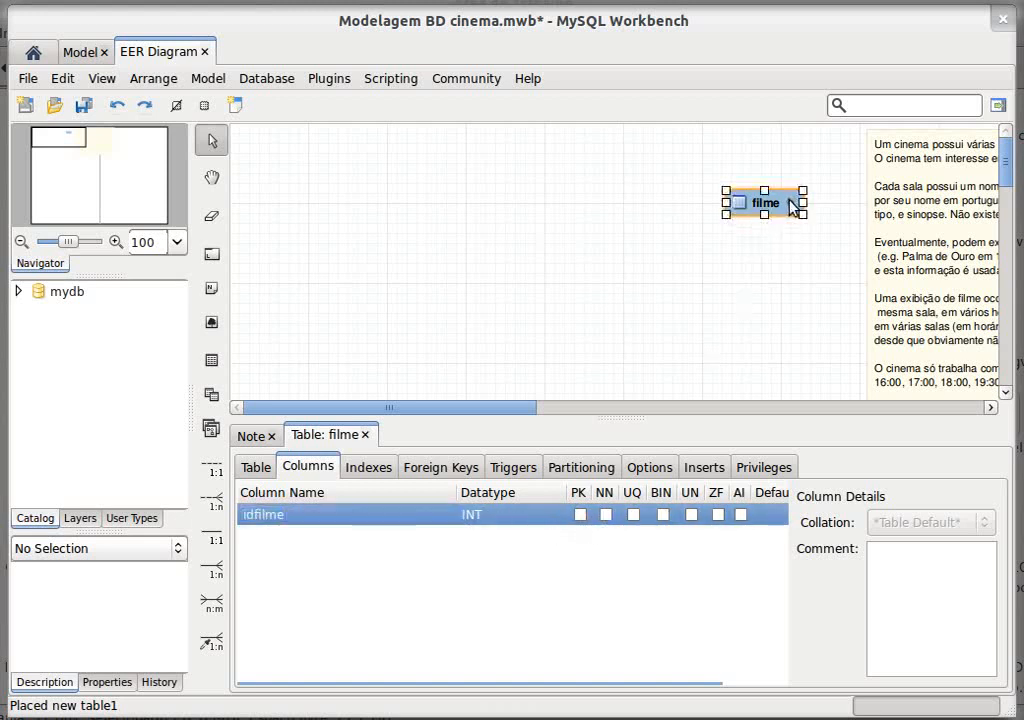
click(341, 517)
key(Return)
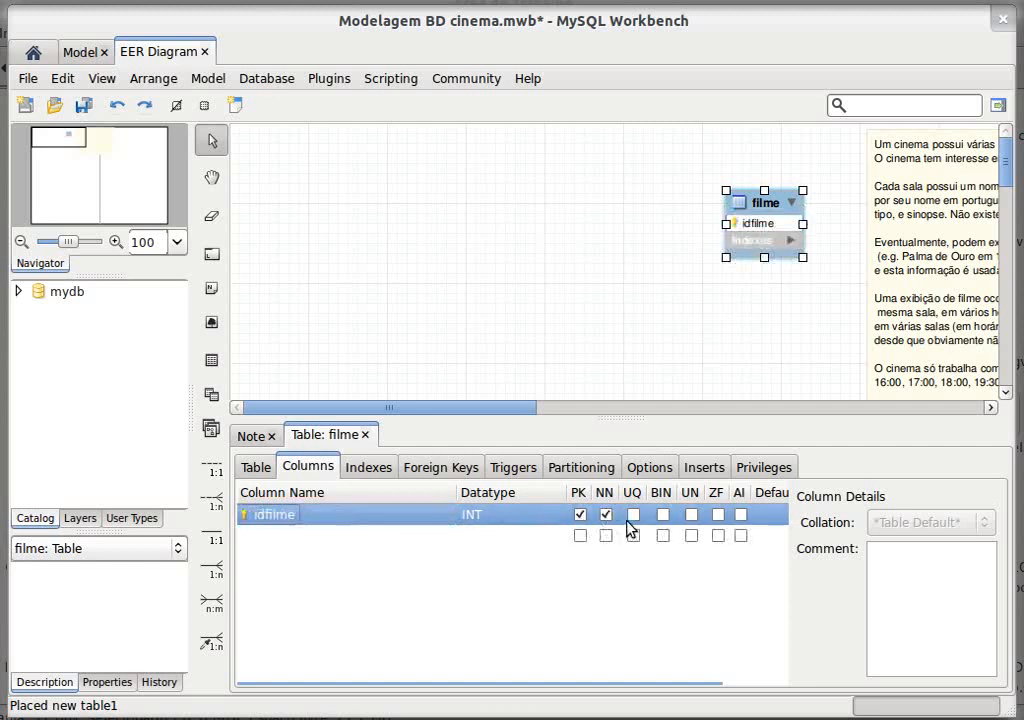
click(582, 217)
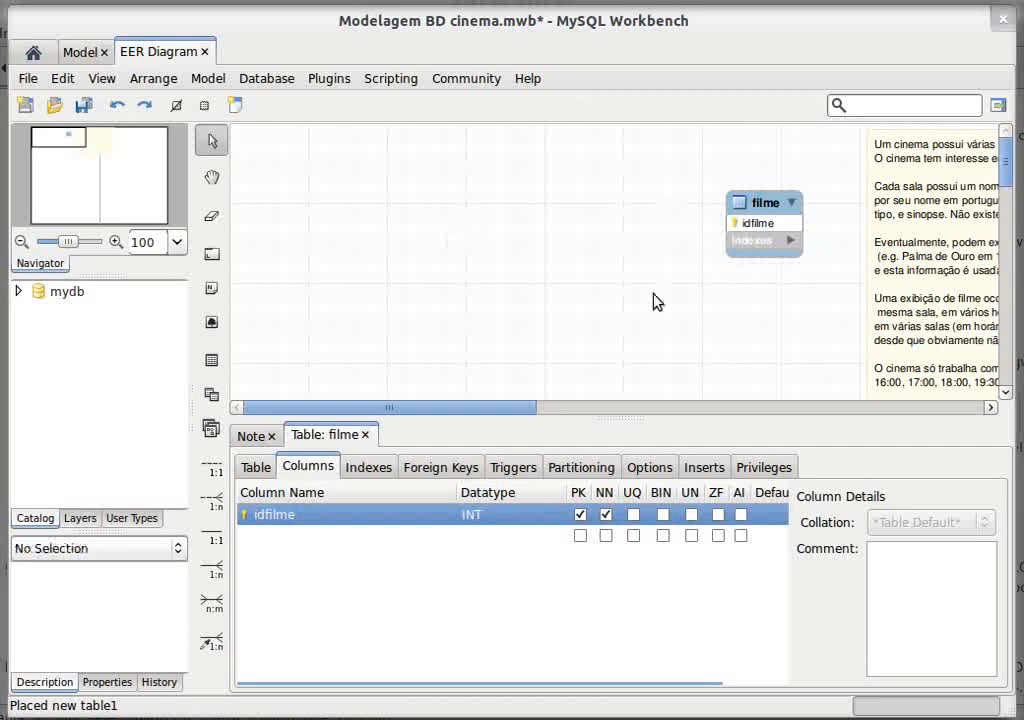
- Review the note's requirements on cinema rooms, film showings, and each room's name and capacity
click(252, 437)
click(418, 506)
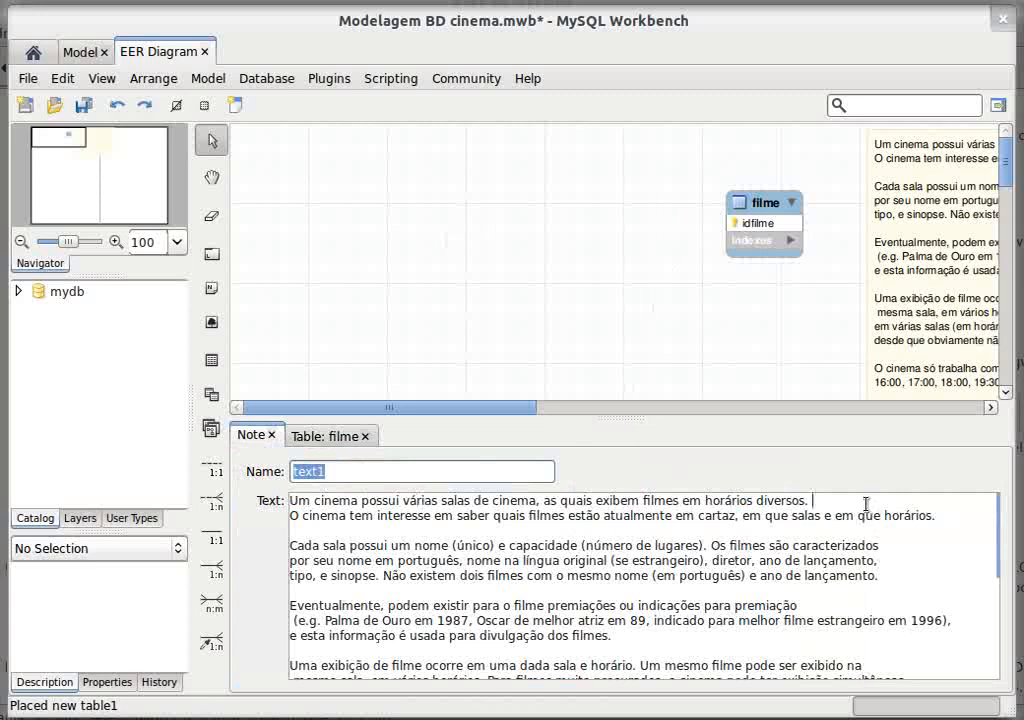
double_click(797, 504)
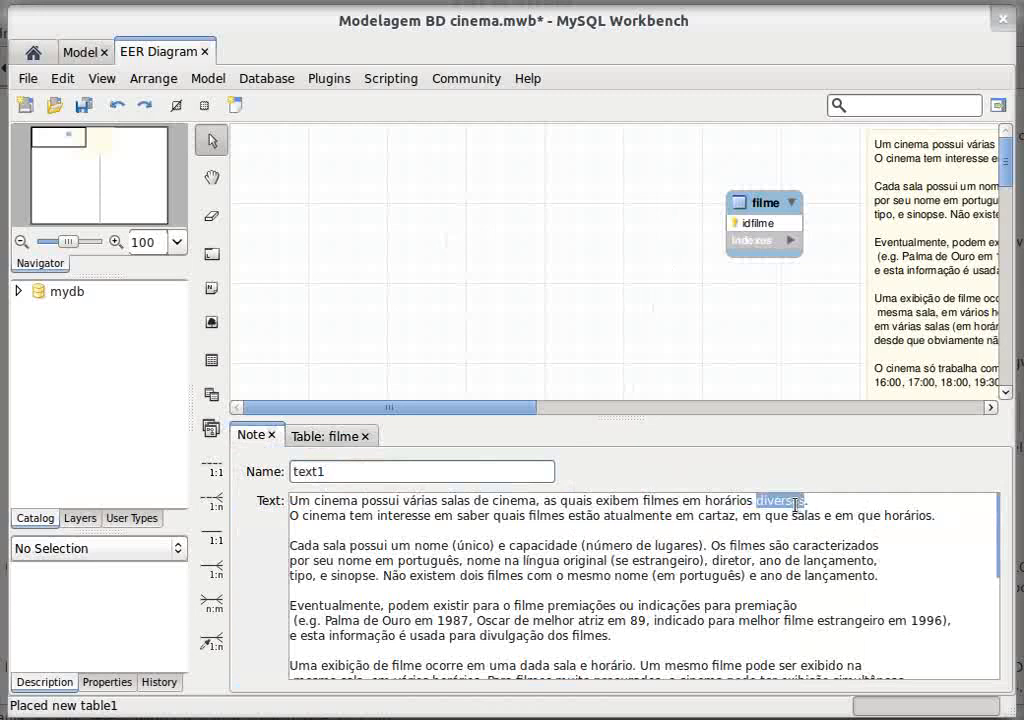
click(302, 516)
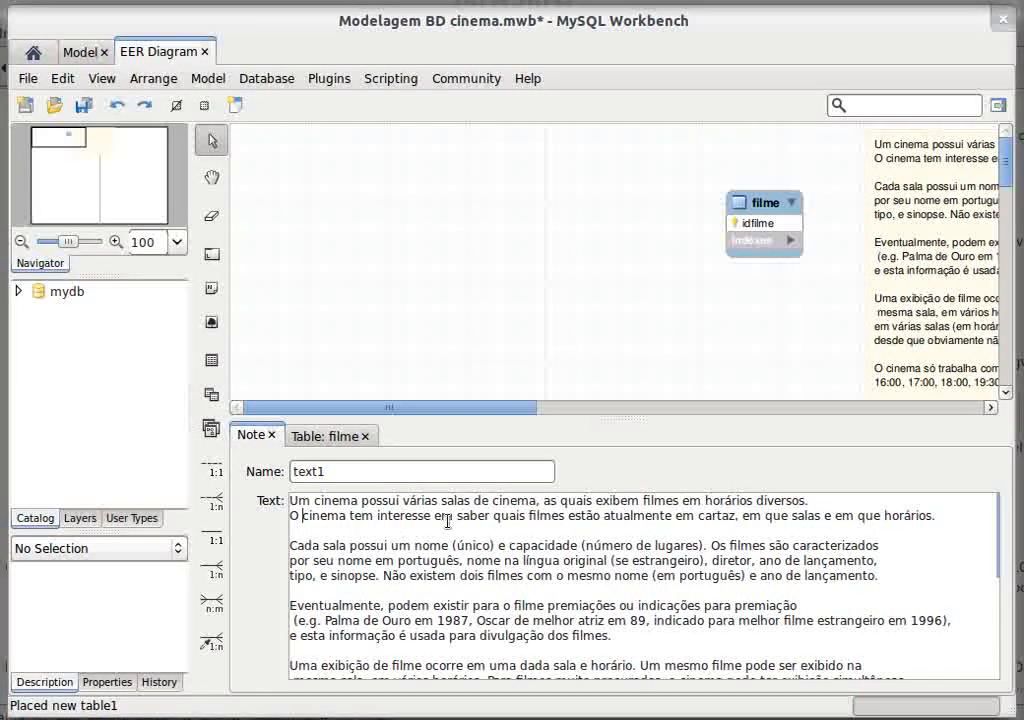
double_click(440, 535)
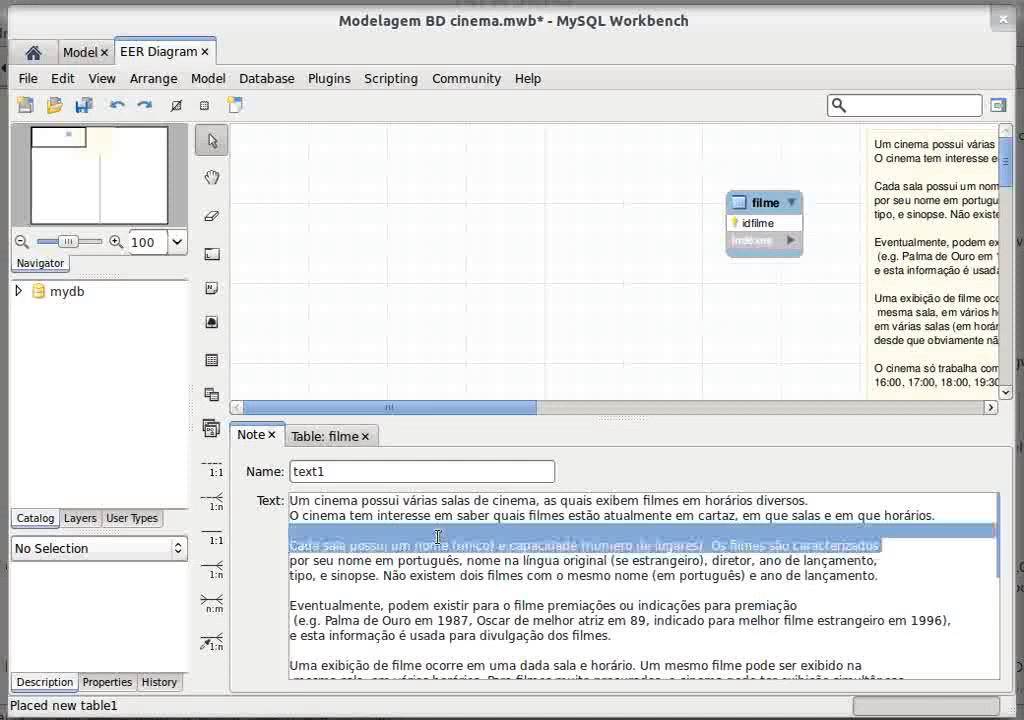
click(438, 536)
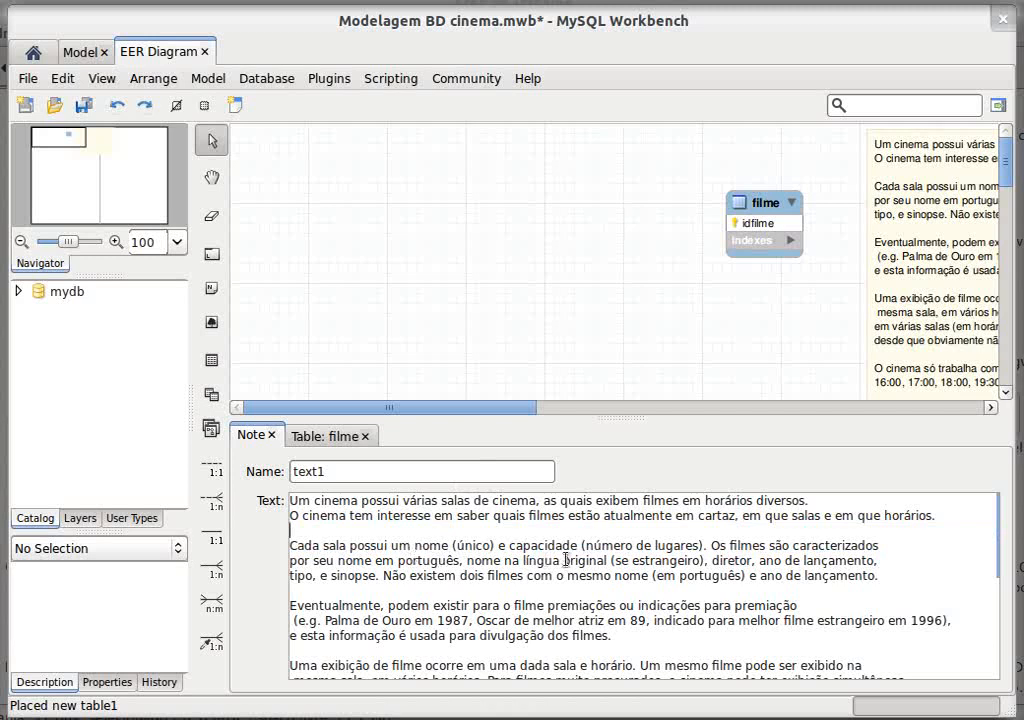
drag(389, 545, 636, 545)
click(641, 545)
- Place a second table well to the left of filme in the diagram and name it sala
click(216, 360)
click(400, 215)
drag(450, 213, 343, 205)
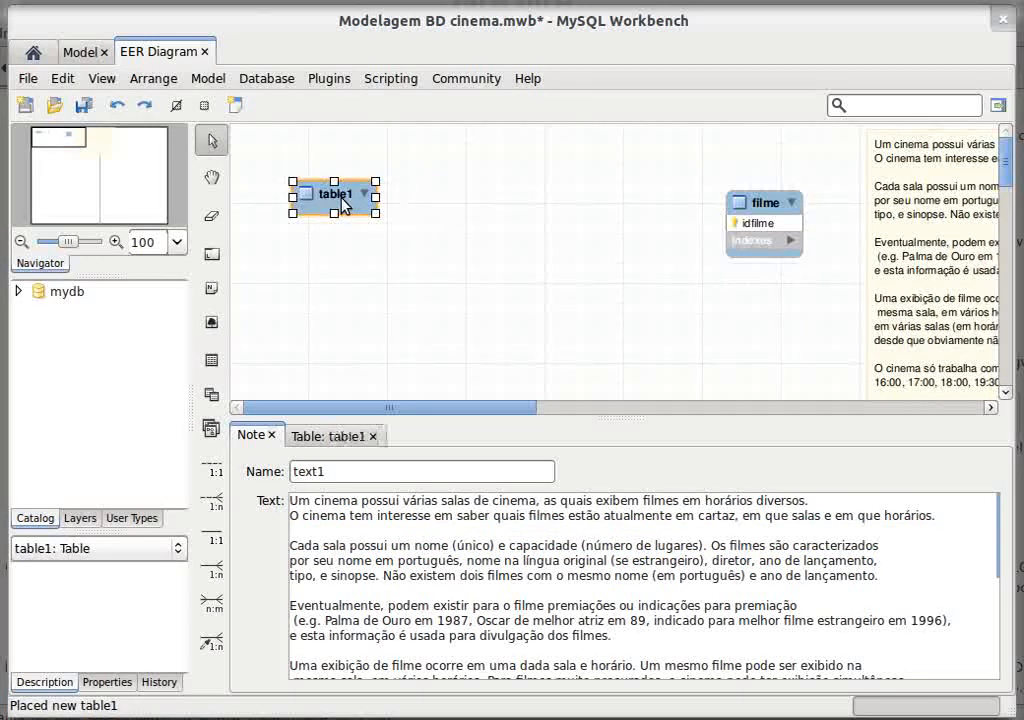
click(345, 436)
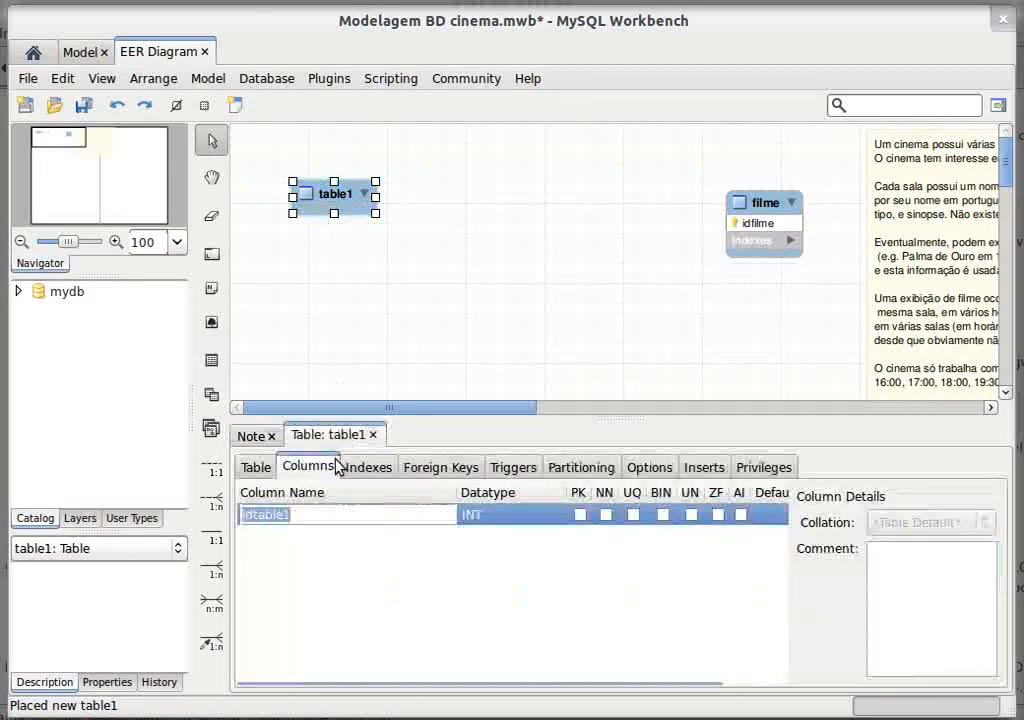
click(262, 470)
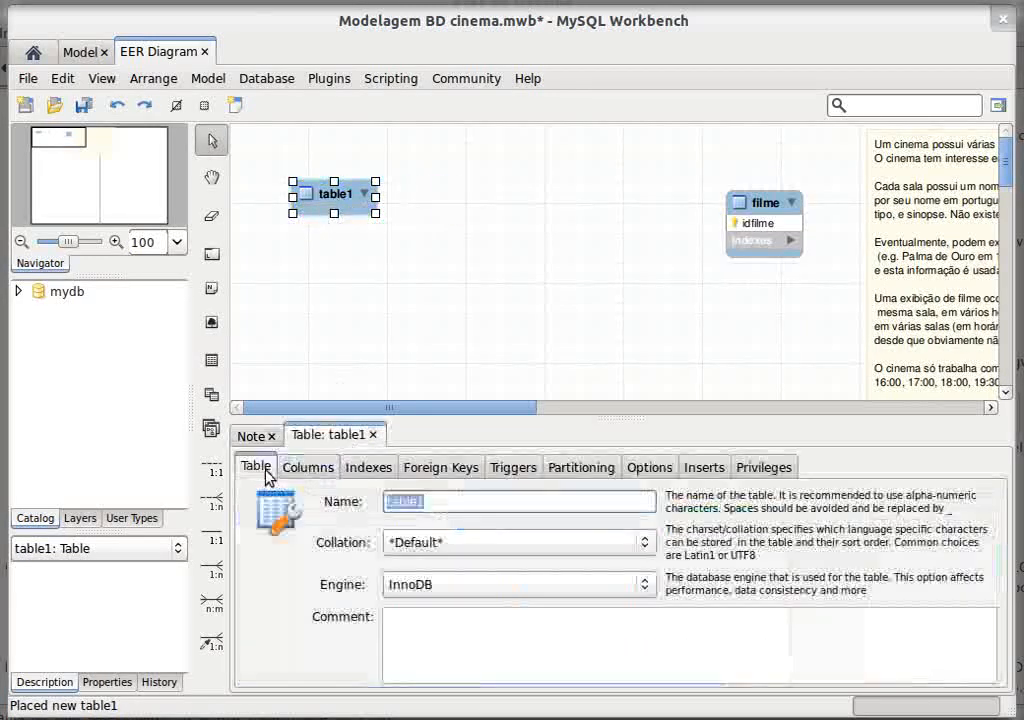
text(sa)
- Add the primary key column idSala and a nome column to the sala table
click(308, 467)
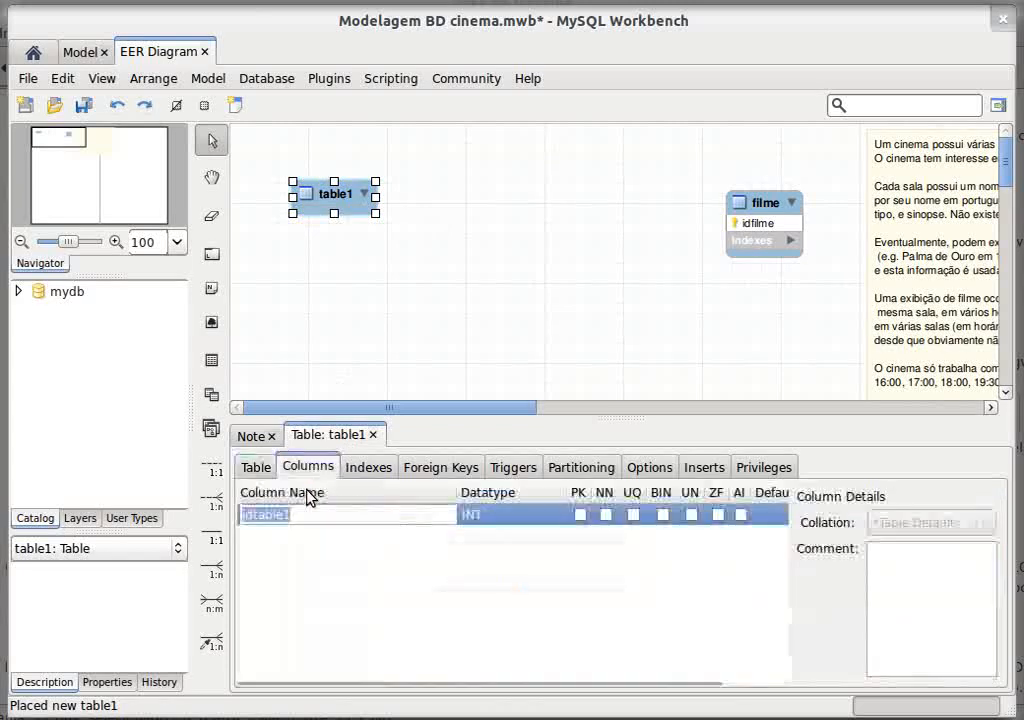
text(id)
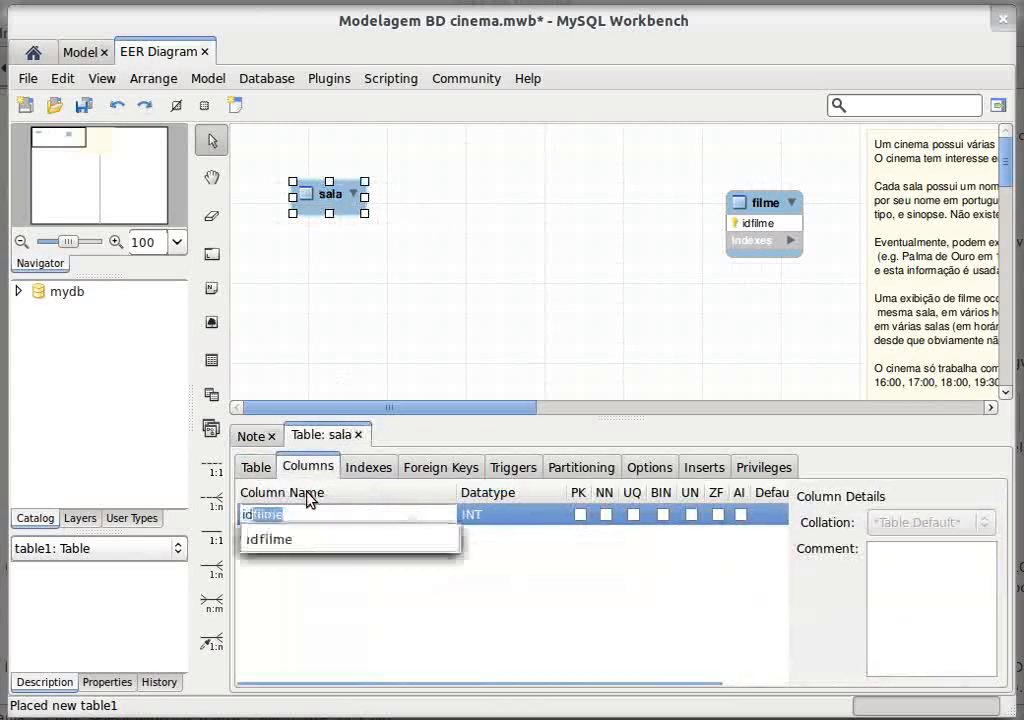
text(Sala)
key(Return)
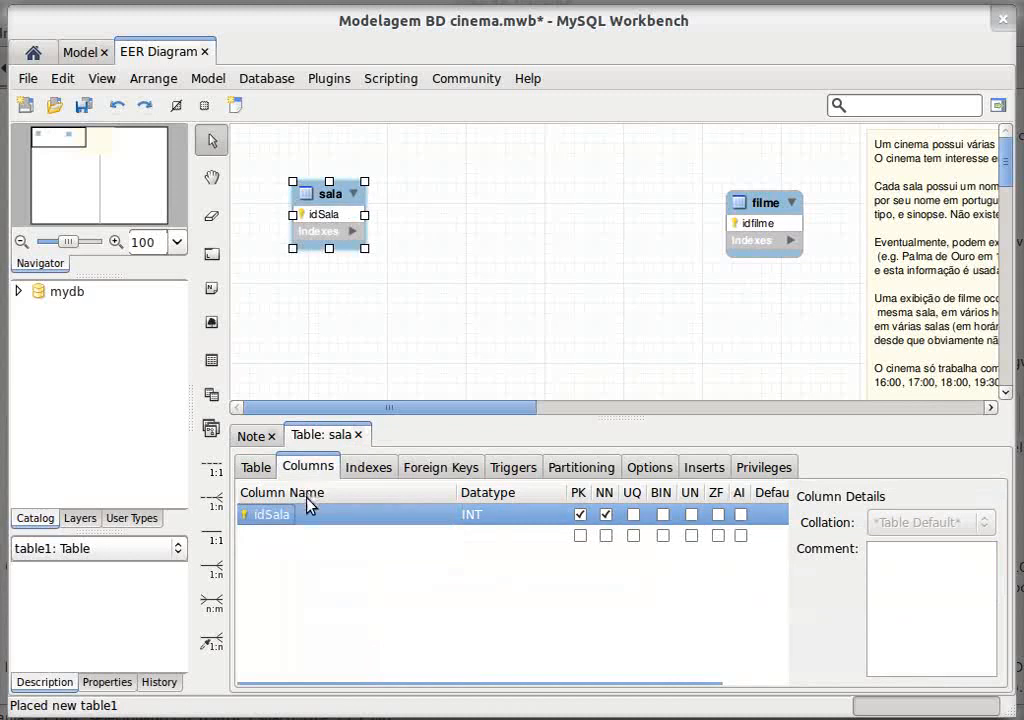
double_click(300, 541)
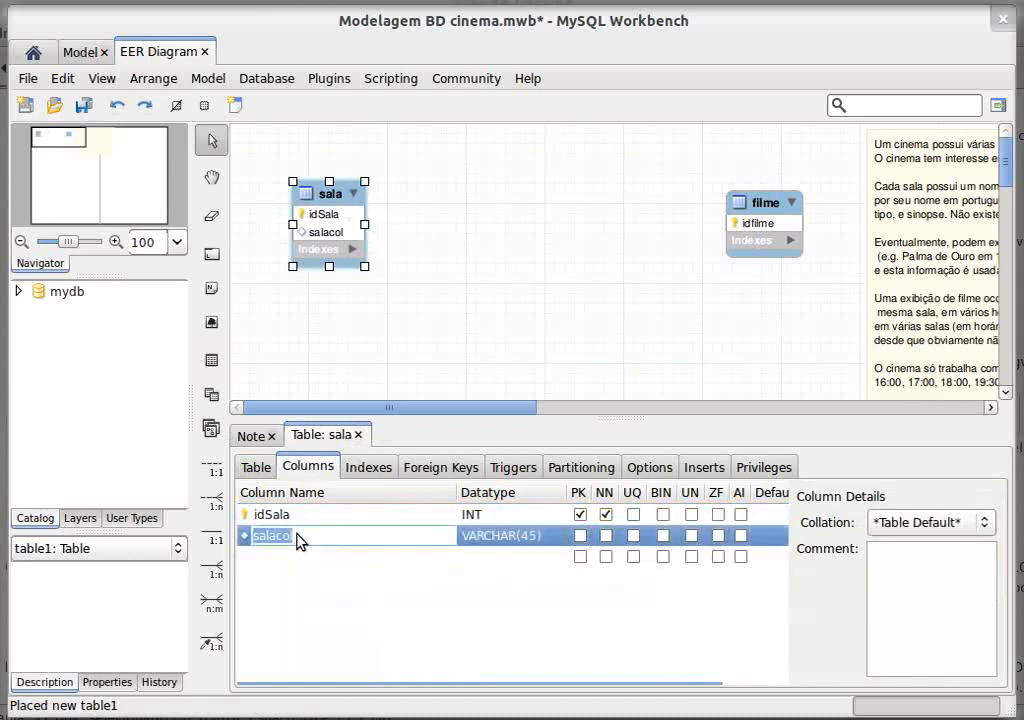
text(nome)
key(Return)
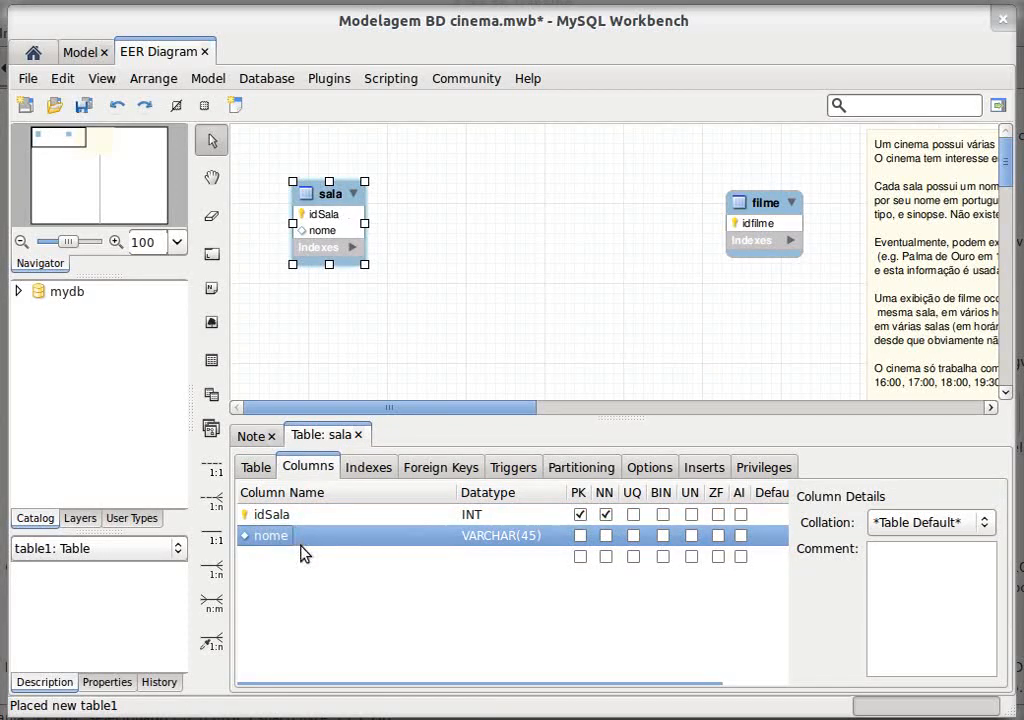
- Add a lotacao column with the INT datatype to the sala table
double_click(298, 556)
text(lo)
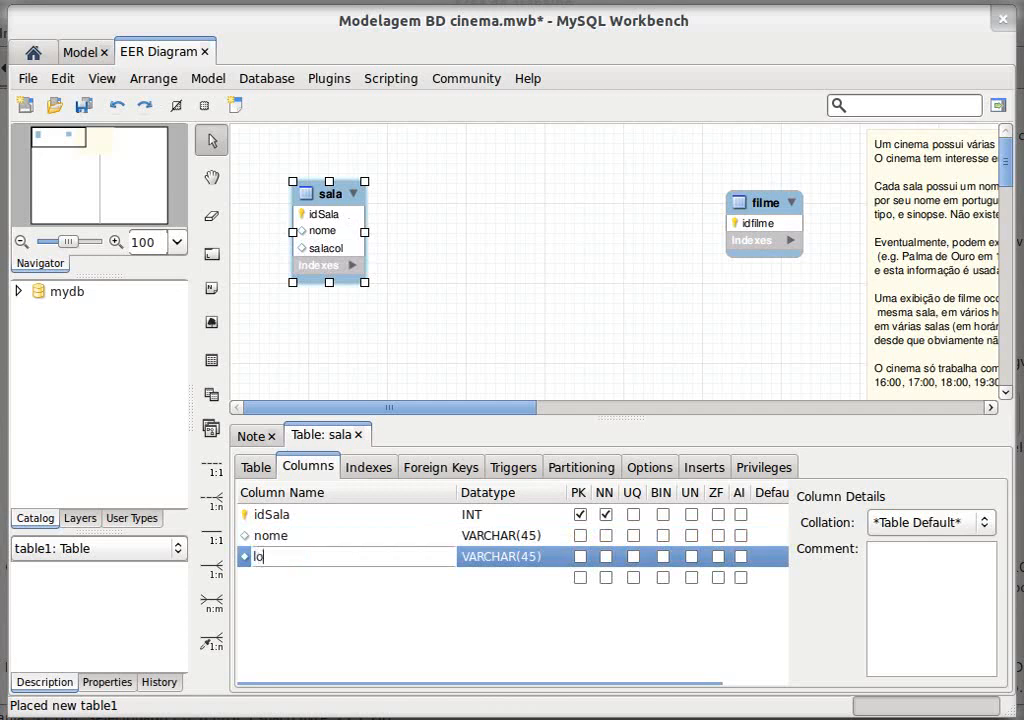
text(otacao)
key(Return)
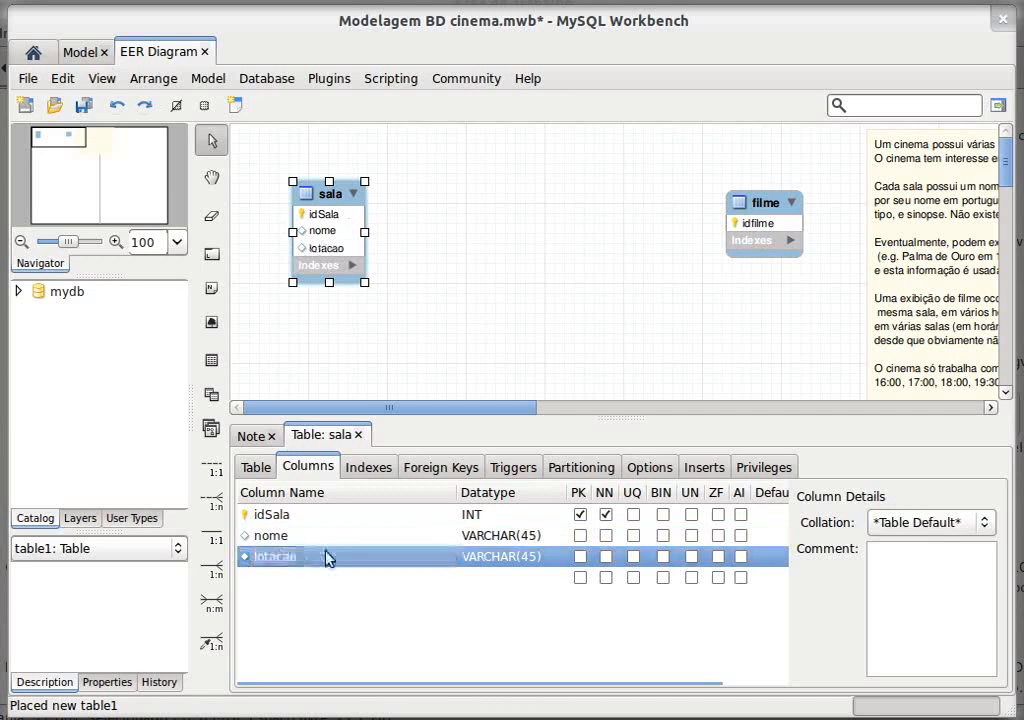
click(484, 557)
text(int)
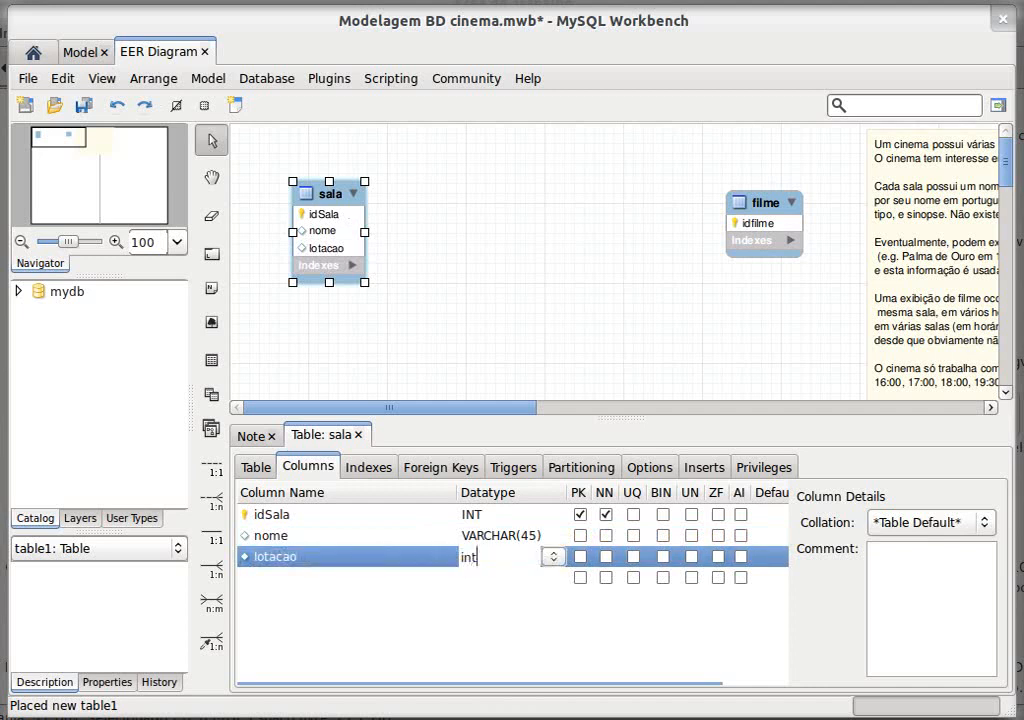
key(Return)
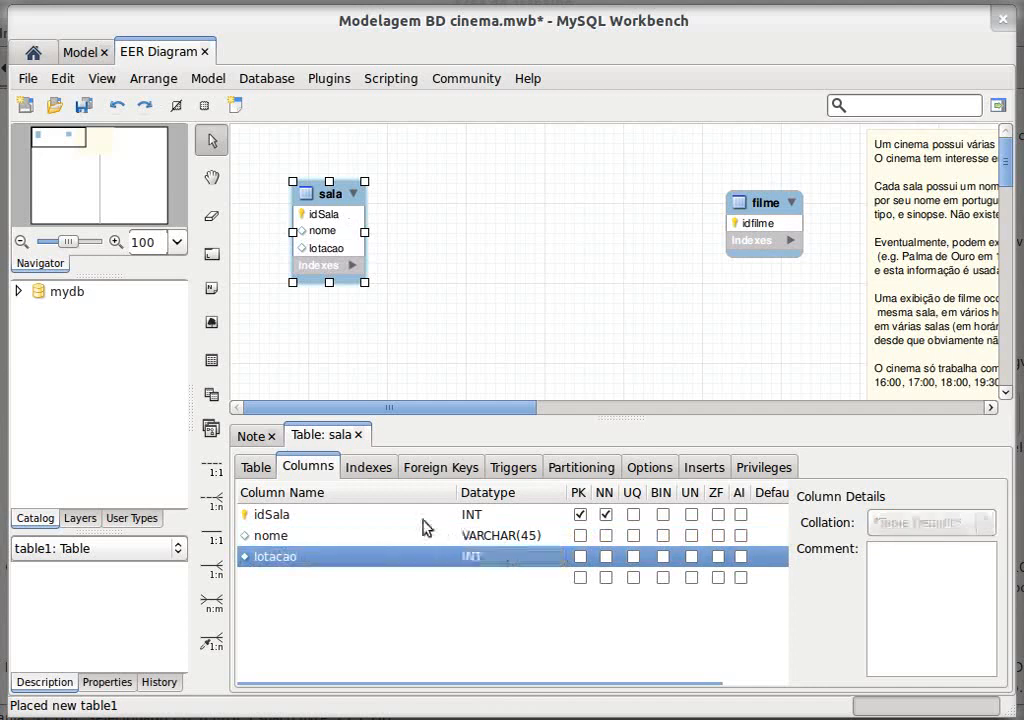
- Check the note's wording for the number of seats and rename the sala table's lotacao column as capacidade
click(250, 467)
click(284, 466)
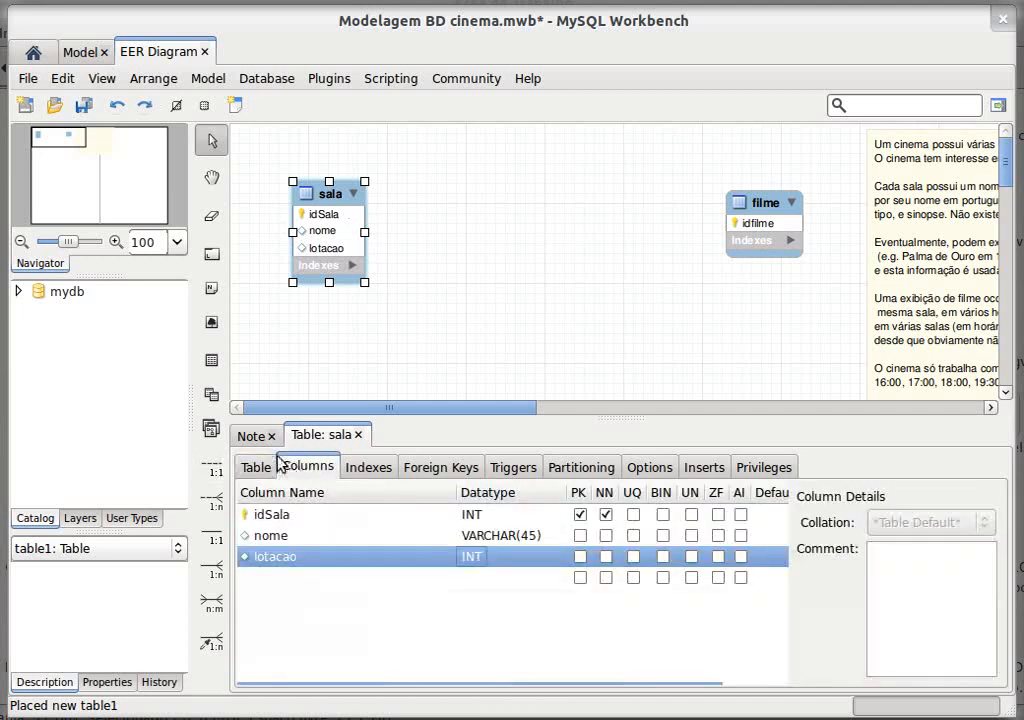
click(262, 436)
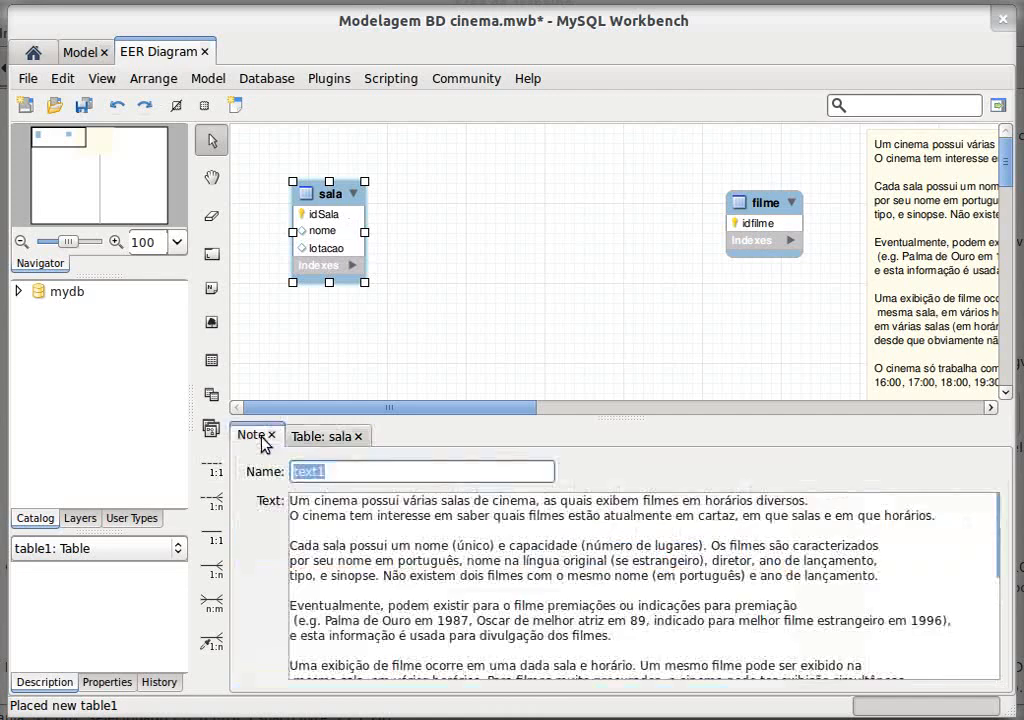
double_click(539, 546)
click(599, 545)
double_click(599, 545)
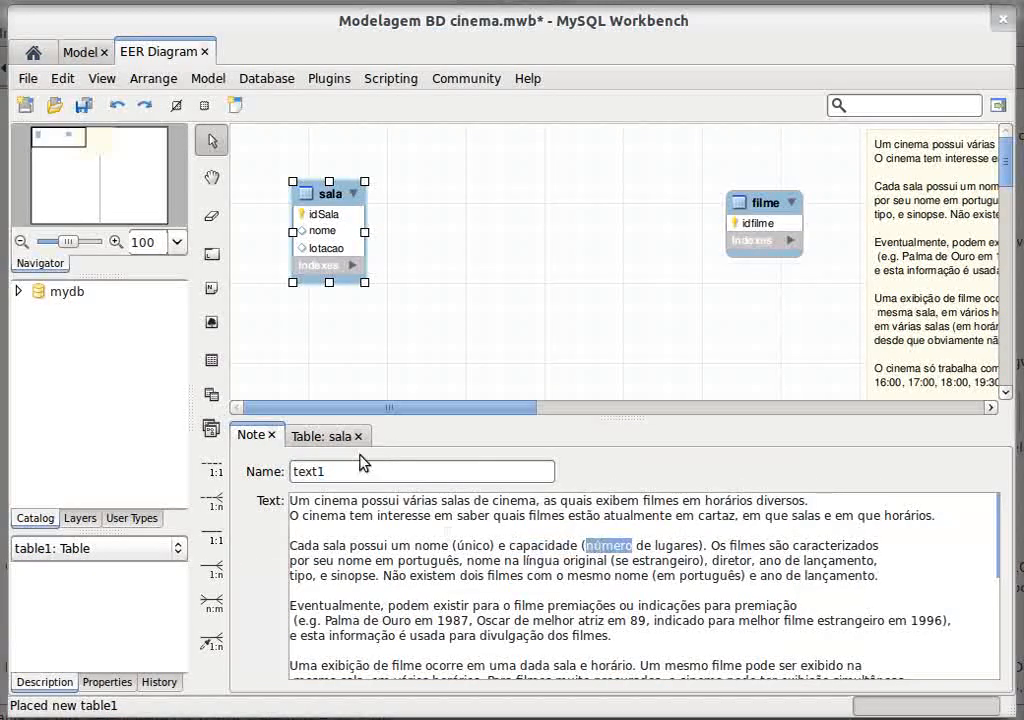
click(326, 436)
click(272, 556)
double_click(272, 556)
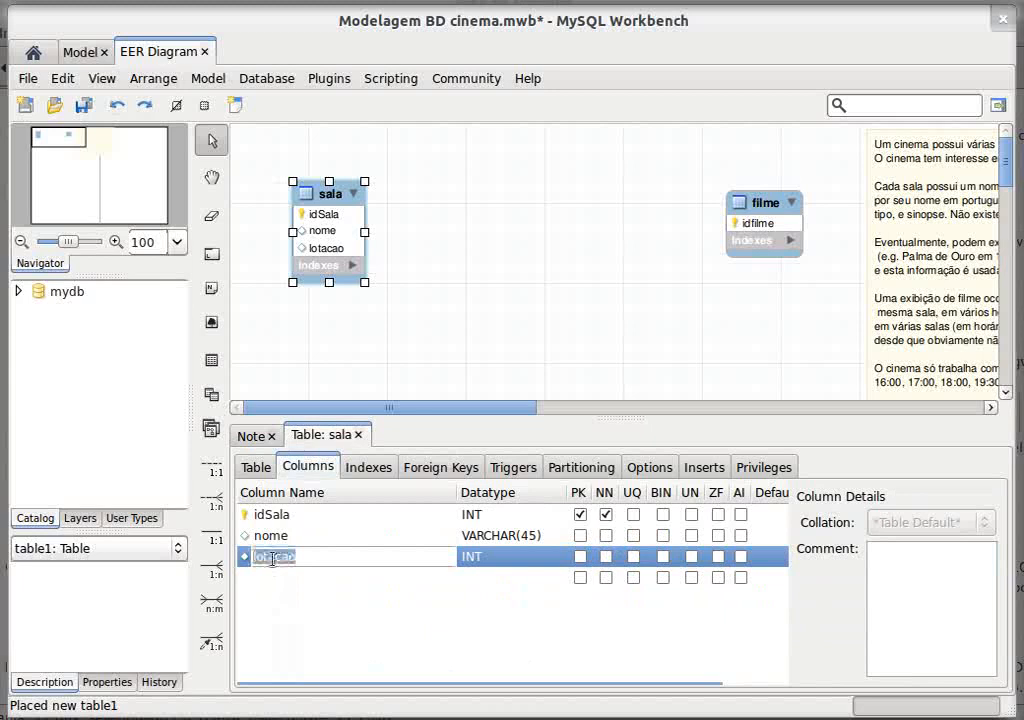
text(capacidade)
key(Return)
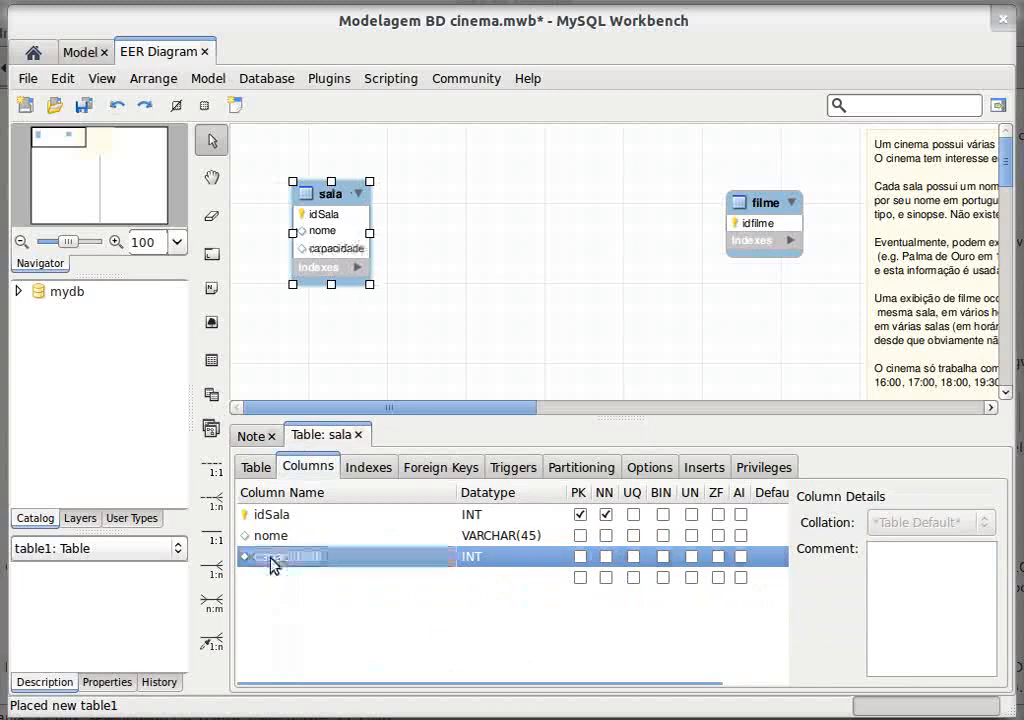
- Check the note's requirements for sala, and set its nome column as not null and unique and its capacidade column as not null
click(260, 436)
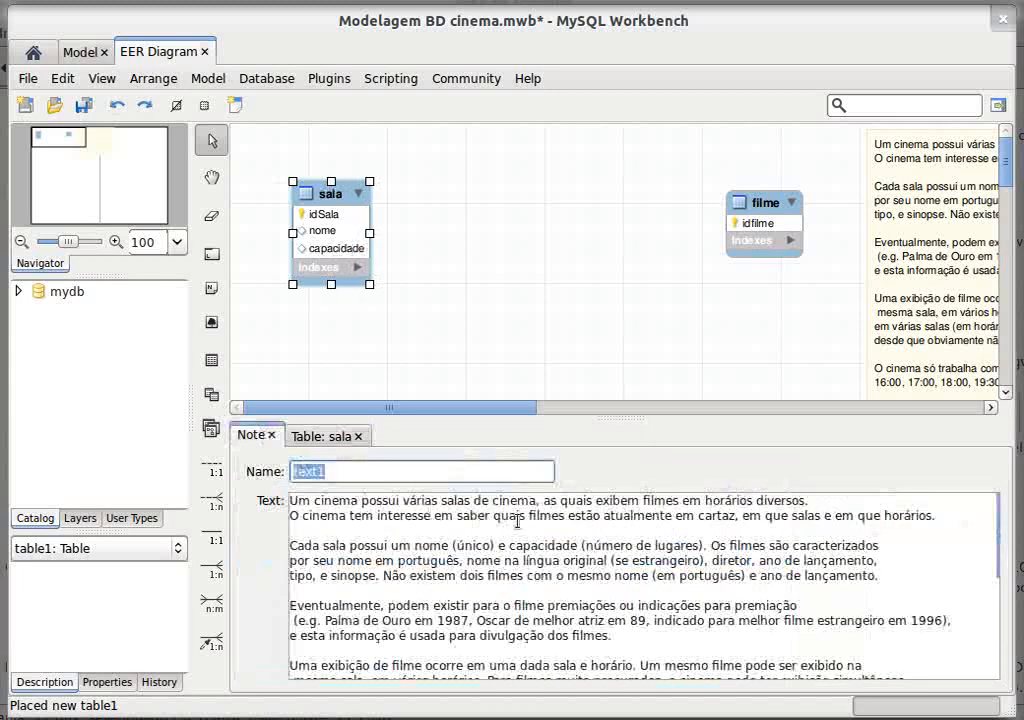
double_click(545, 545)
double_click(431, 545)
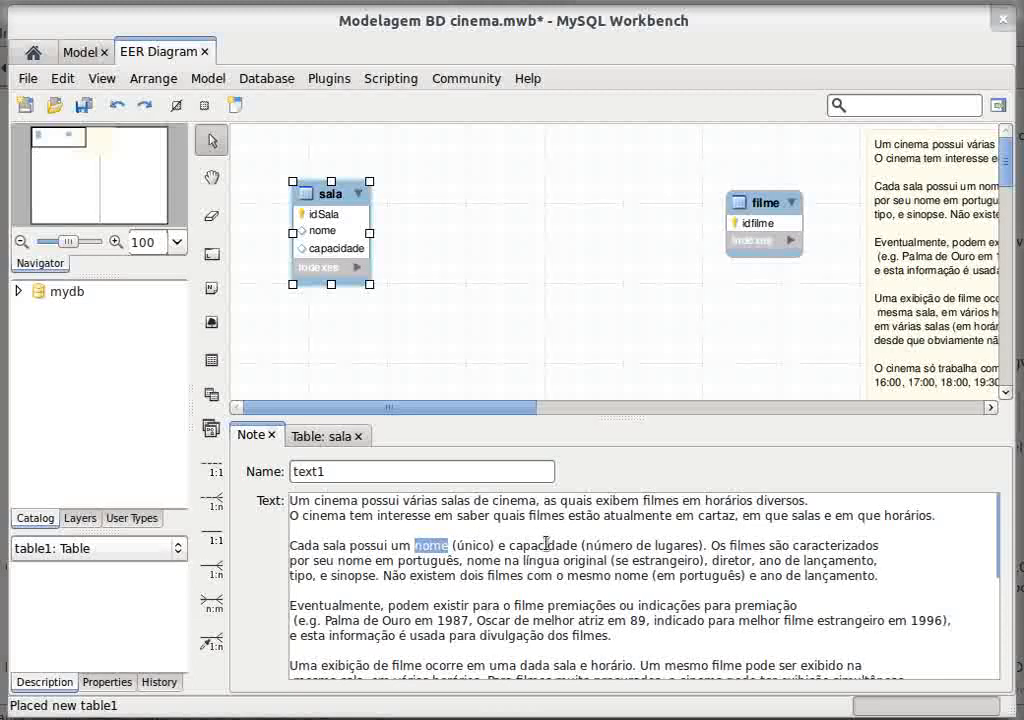
double_click(643, 545)
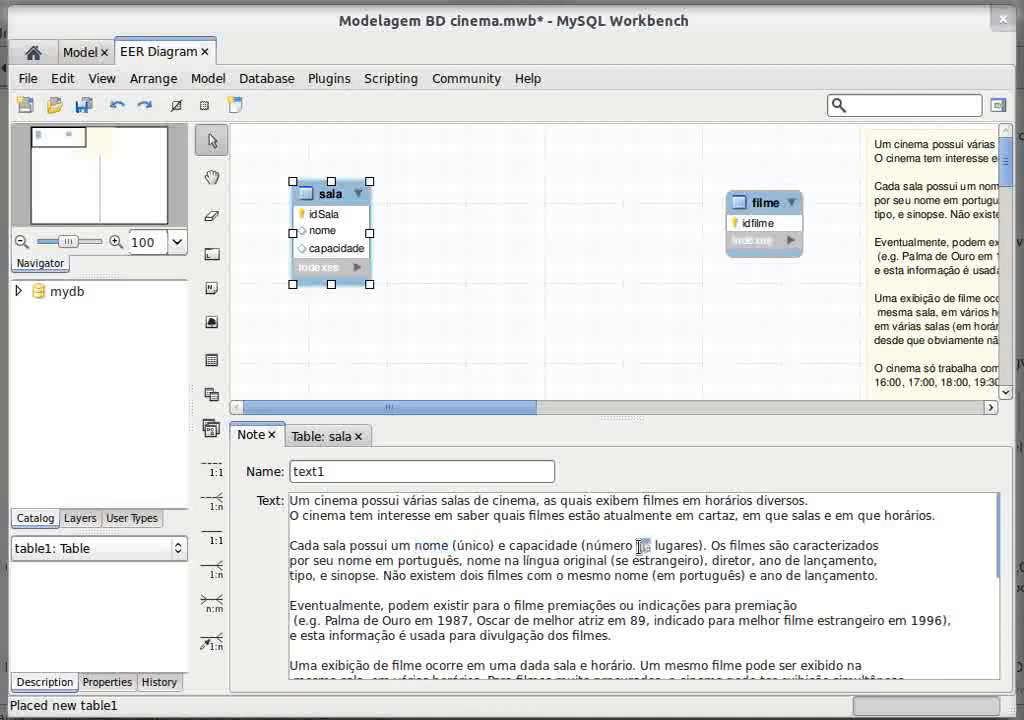
click(313, 437)
click(605, 536)
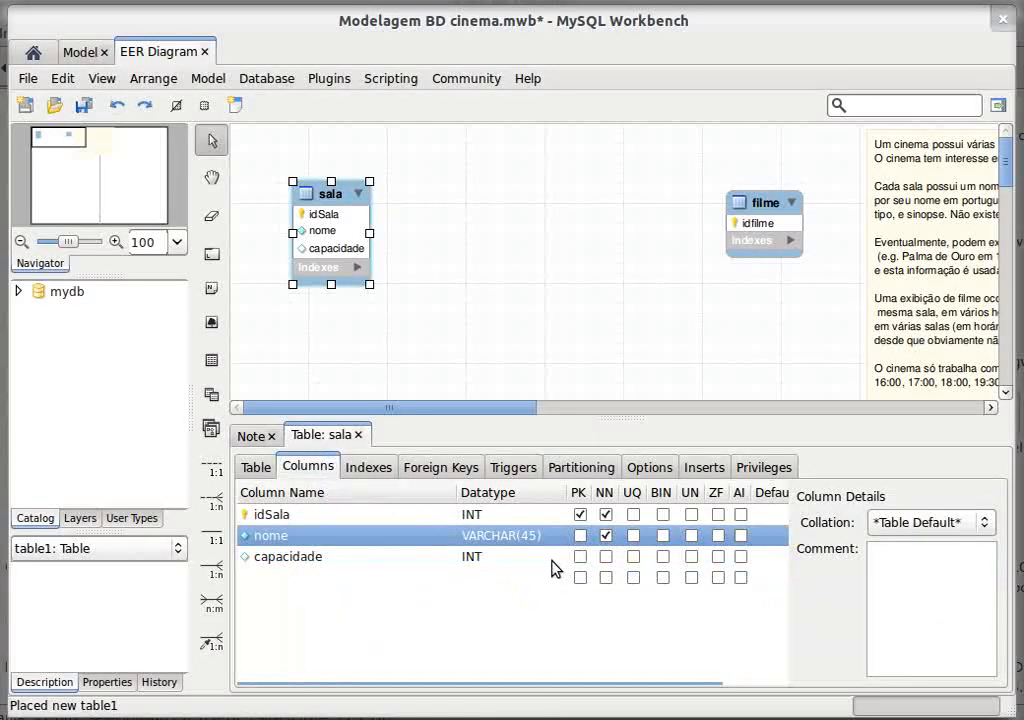
click(633, 536)
click(606, 557)
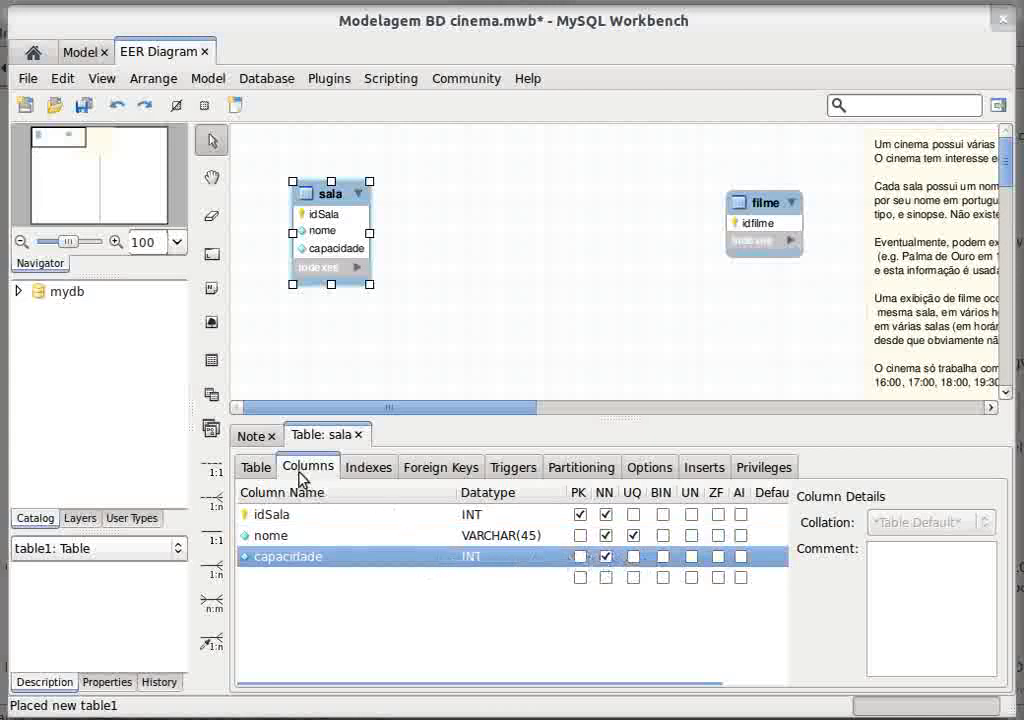
- Read the note's sentence on film attributes and move the filme table a short distance left, closer to sala
click(255, 437)
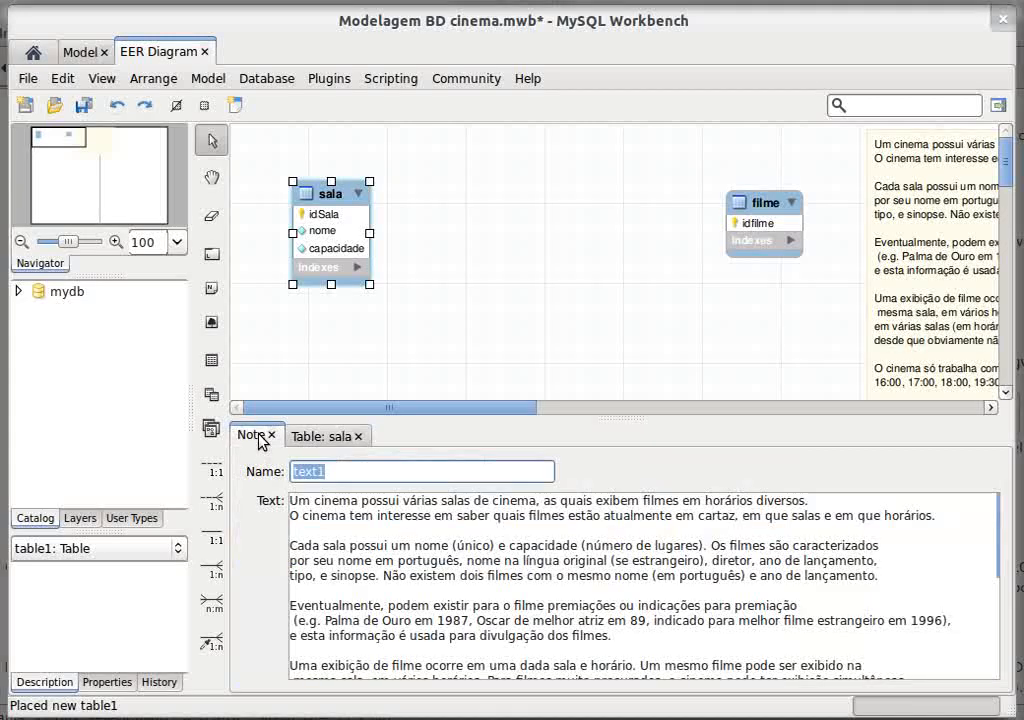
drag(718, 547, 834, 546)
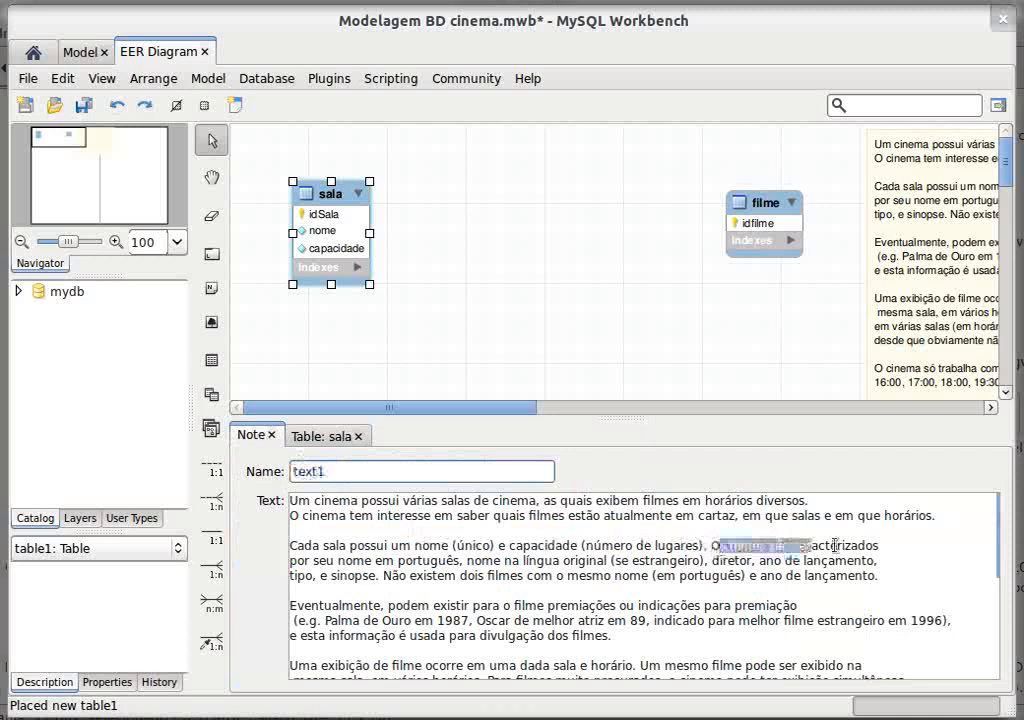
click(862, 546)
double_click(421, 561)
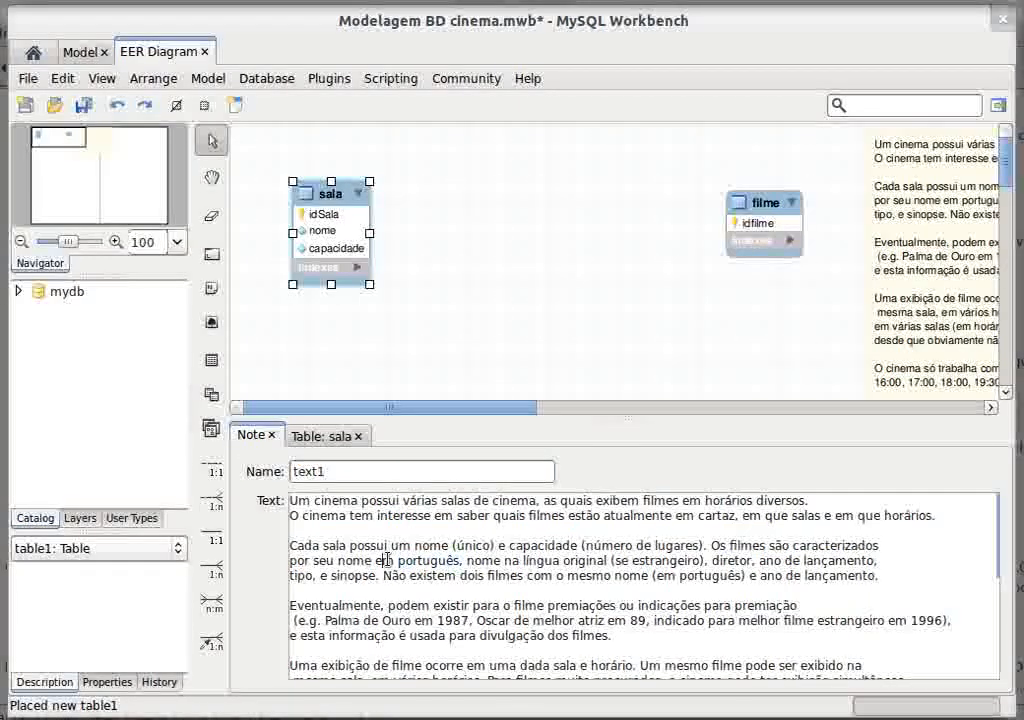
click(502, 561)
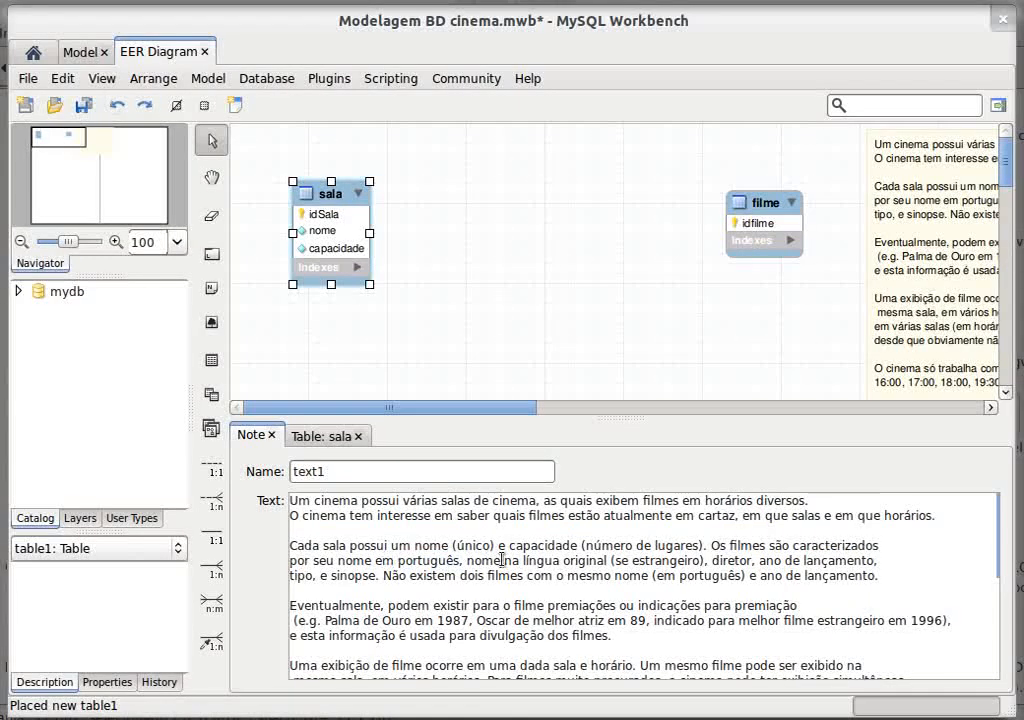
click(740, 236)
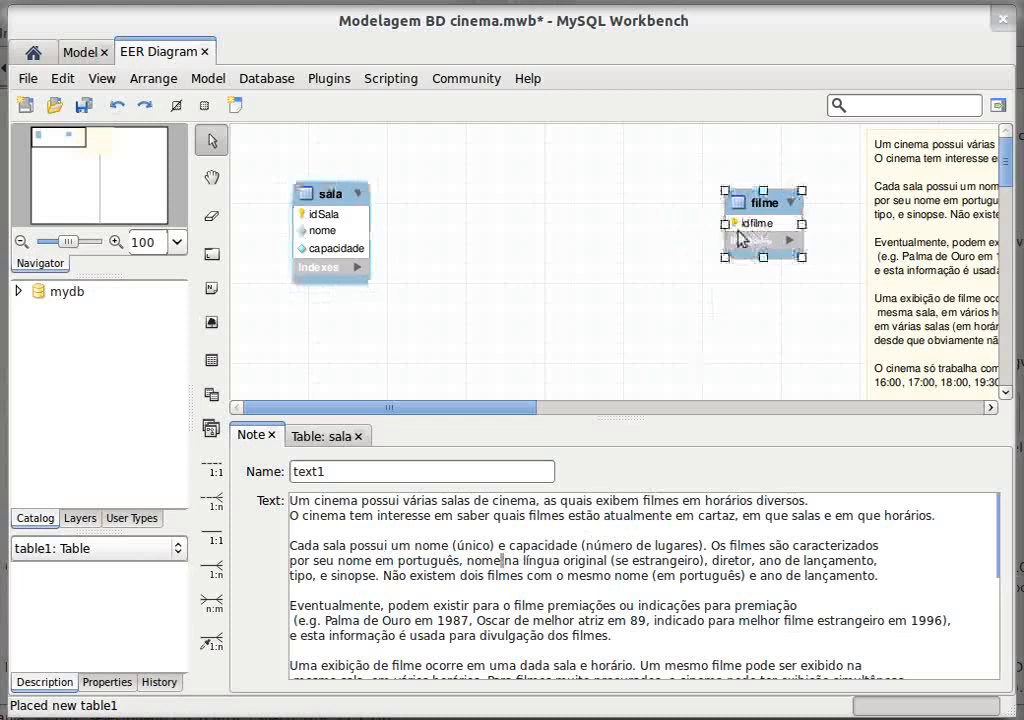
drag(740, 236, 634, 241)
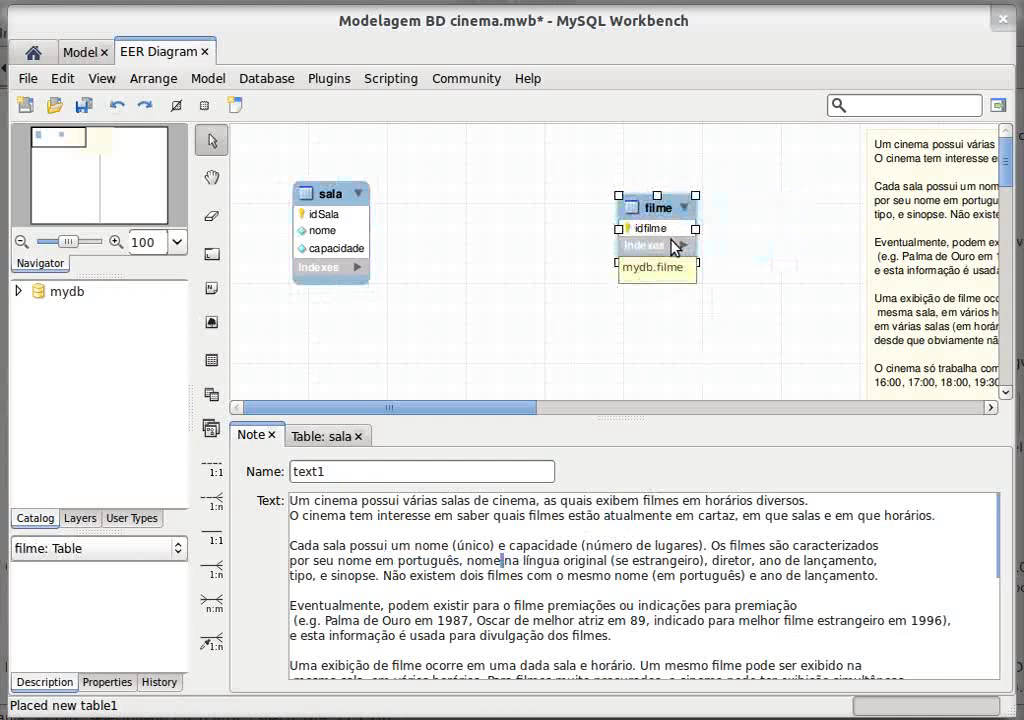
- Add a nomeBR column to the filme table and mark it as not null
double_click(666, 232)
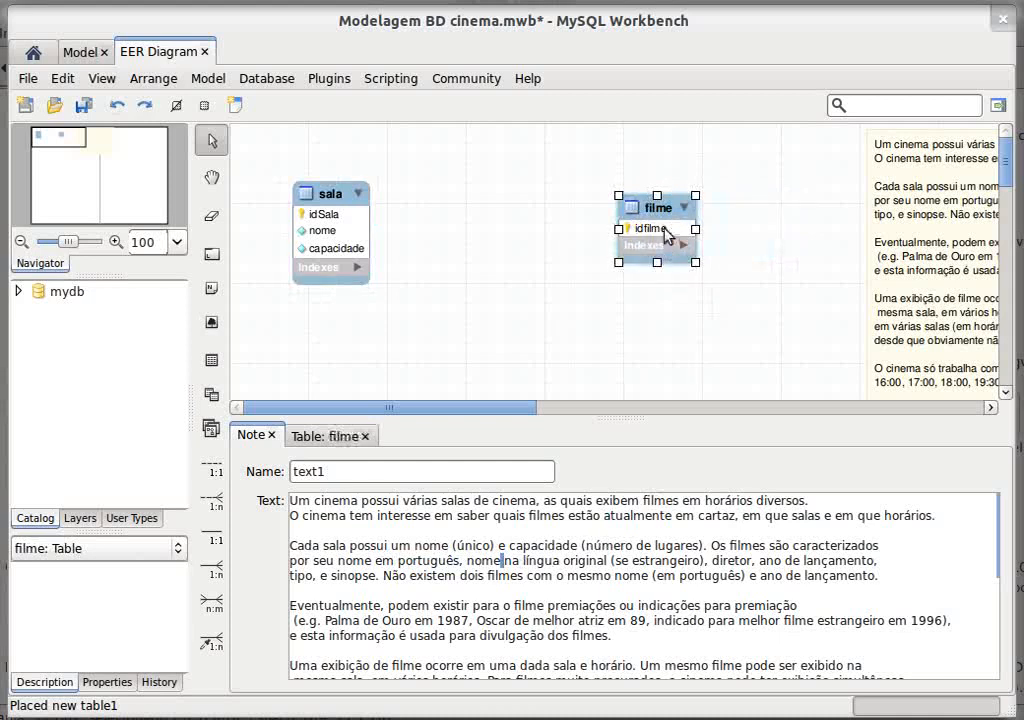
click(340, 436)
click(283, 544)
click(283, 538)
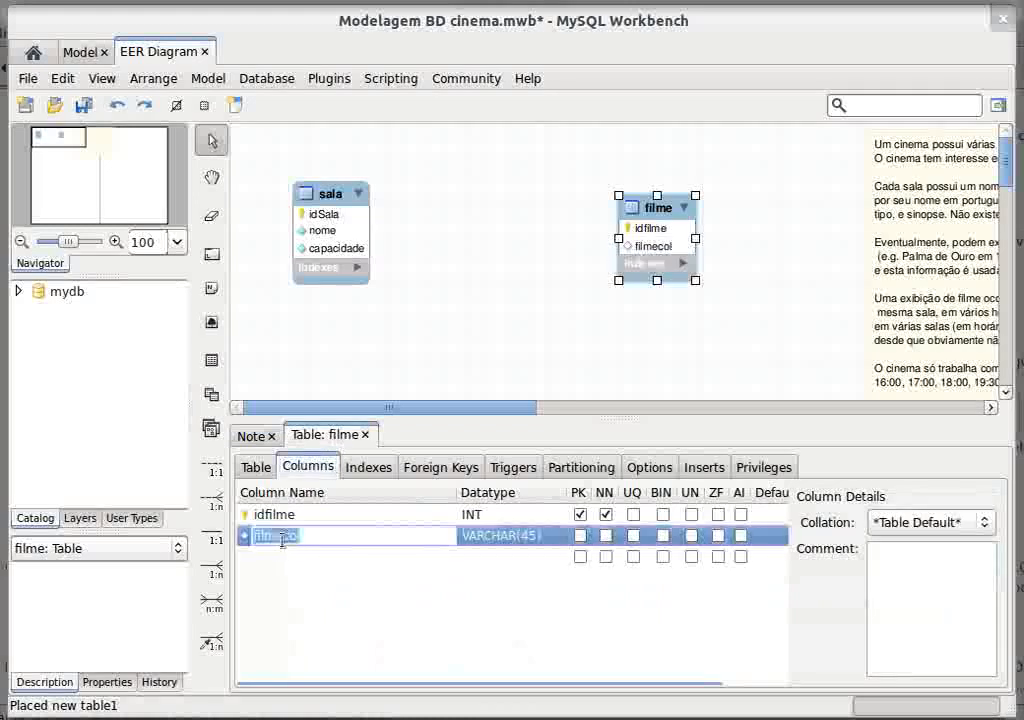
text(nome)
key(Return)
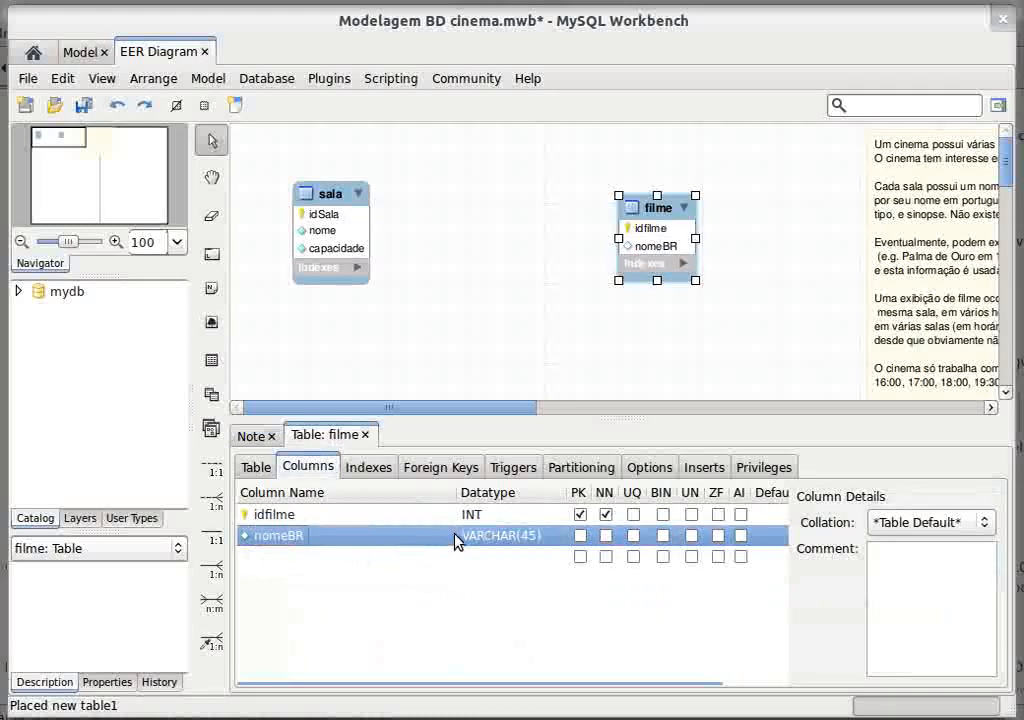
click(606, 536)
- Add a nomeEN column below nomeBR in the filme table
click(354, 556)
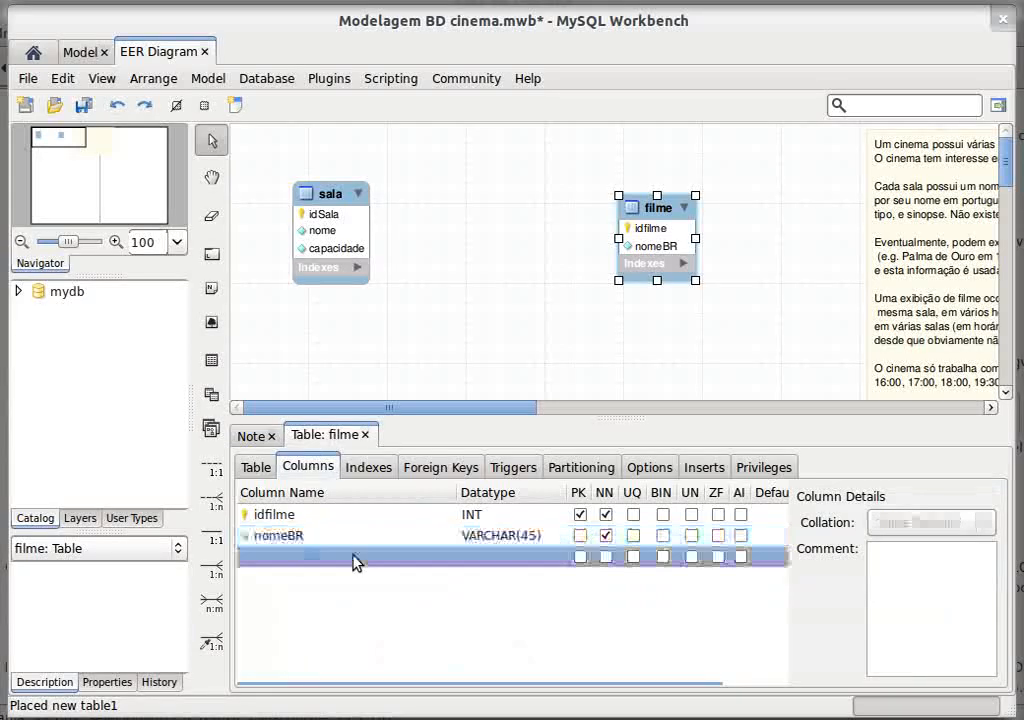
text(nomeEN)
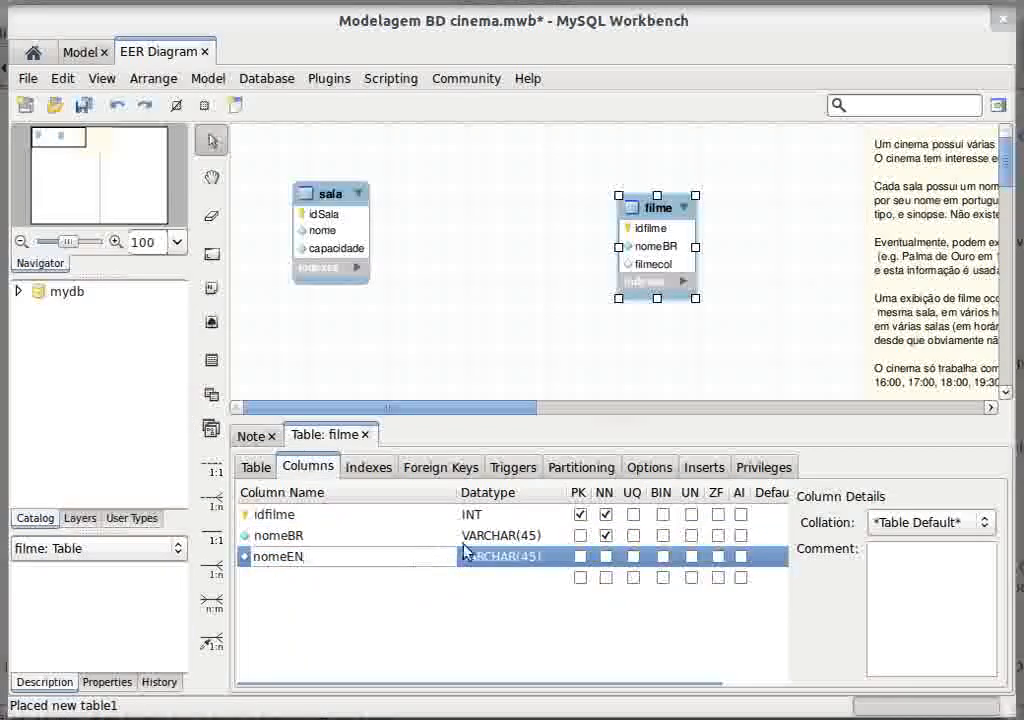
click(581, 560)
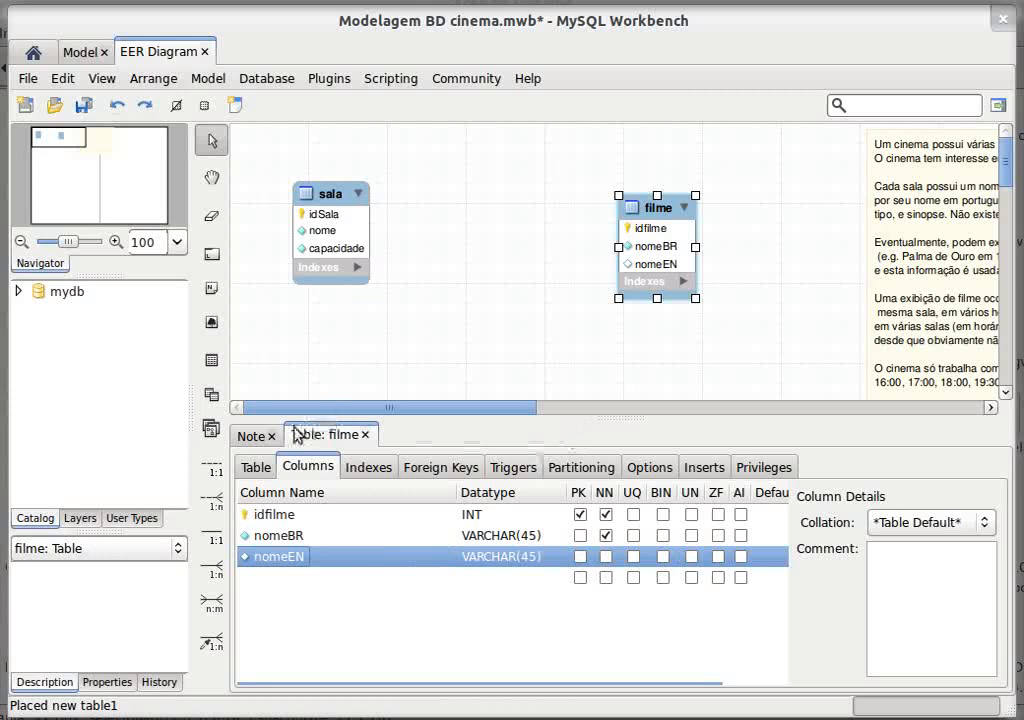
- Examine the note's remaining film attributes, including director and release year, and its rule on which films must be unique
click(255, 439)
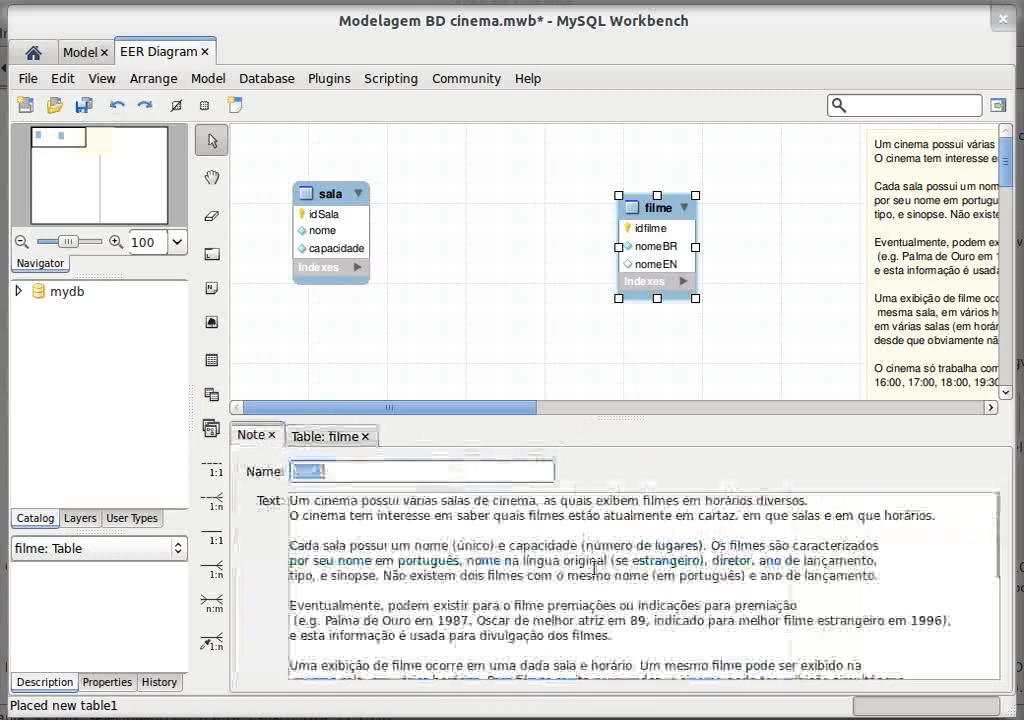
double_click(731, 561)
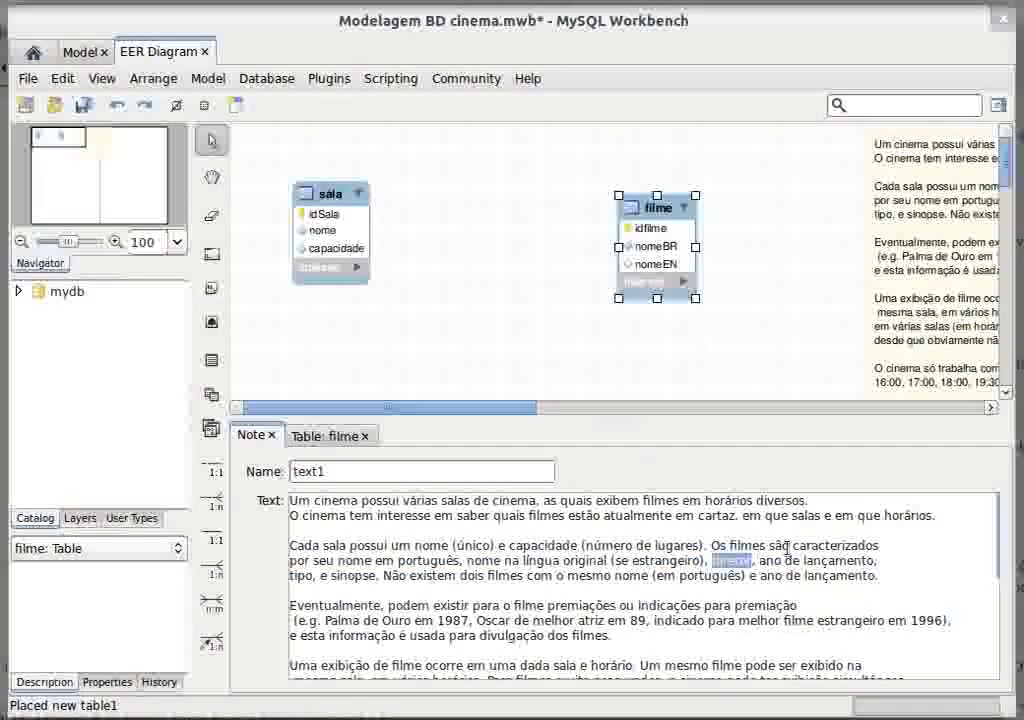
click(770, 561)
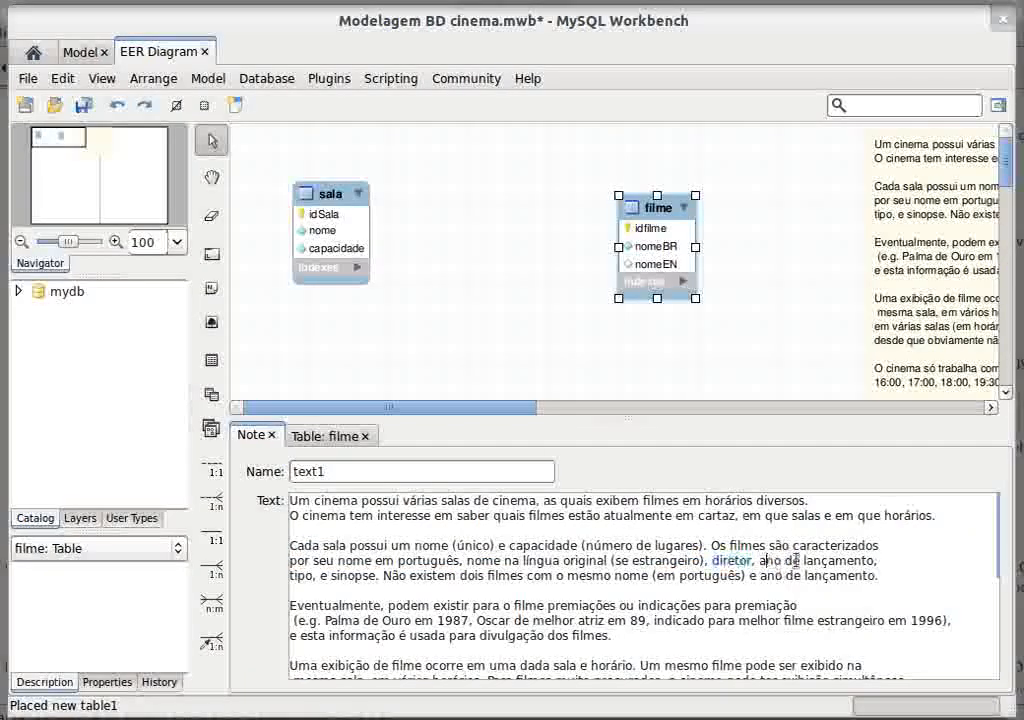
drag(770, 561, 880, 561)
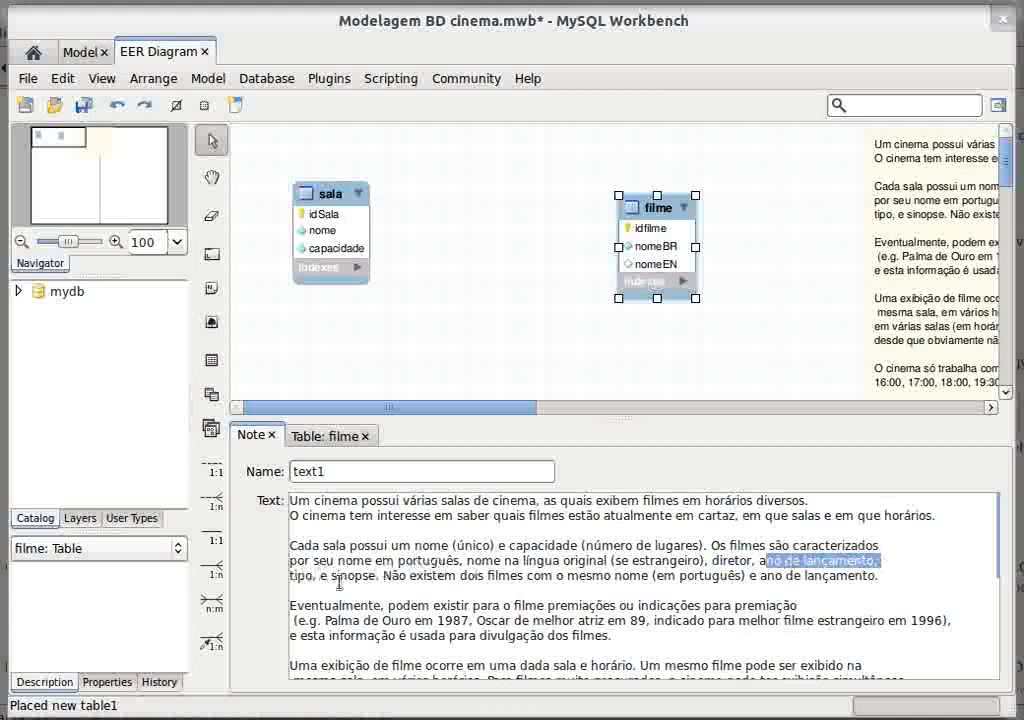
click(462, 575)
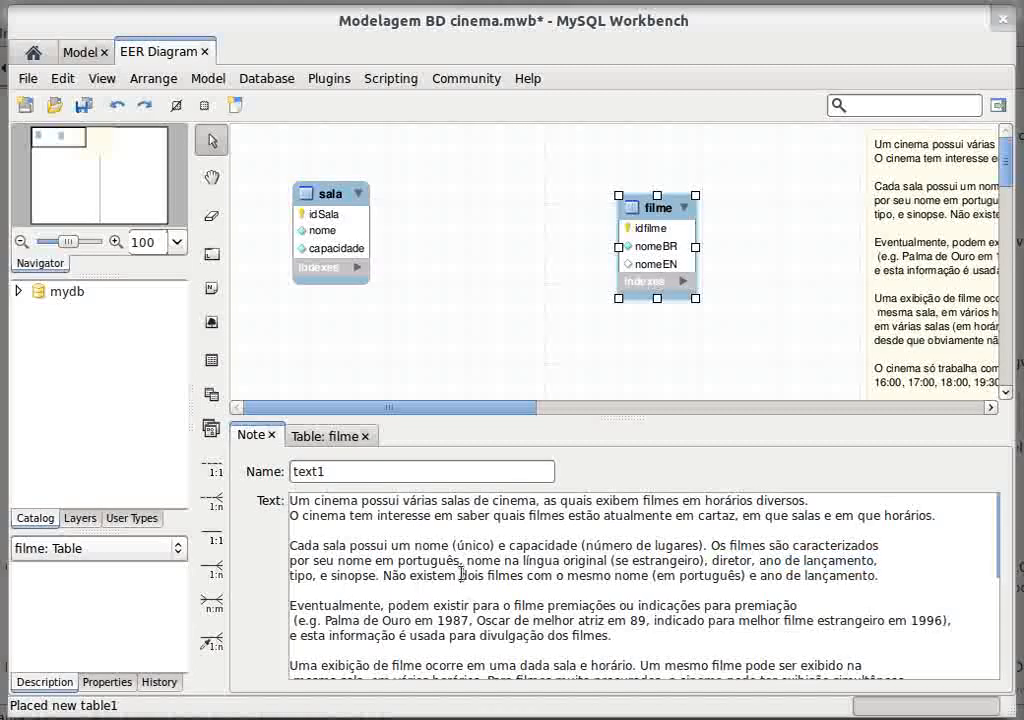
mouse_move(462, 575)
mouse_down()
mouse_move(655, 566)
mouse_move(900, 575)
mouse_move(412, 575)
mouse_move(878, 574)
mouse_move(445, 574)
mouse_up()
click(900, 575)
click(444, 575)
click(880, 573)
click(436, 573)
drag(614, 576, 703, 576)
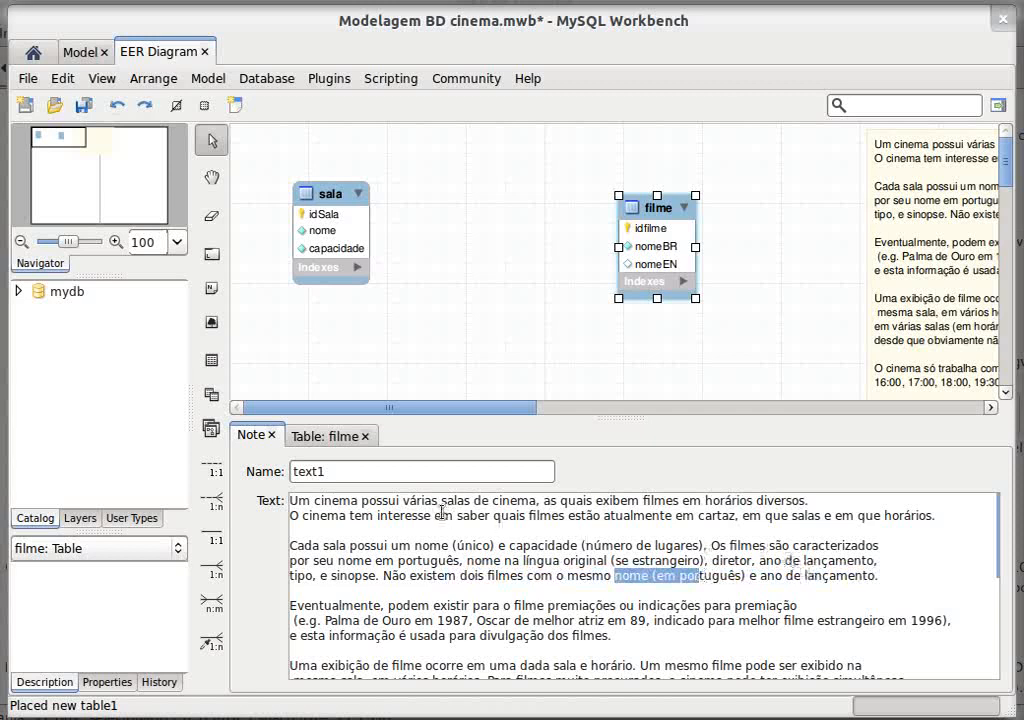
- Add an anoLancamento column with the INT datatype to the filme table
click(327, 435)
click(347, 577)
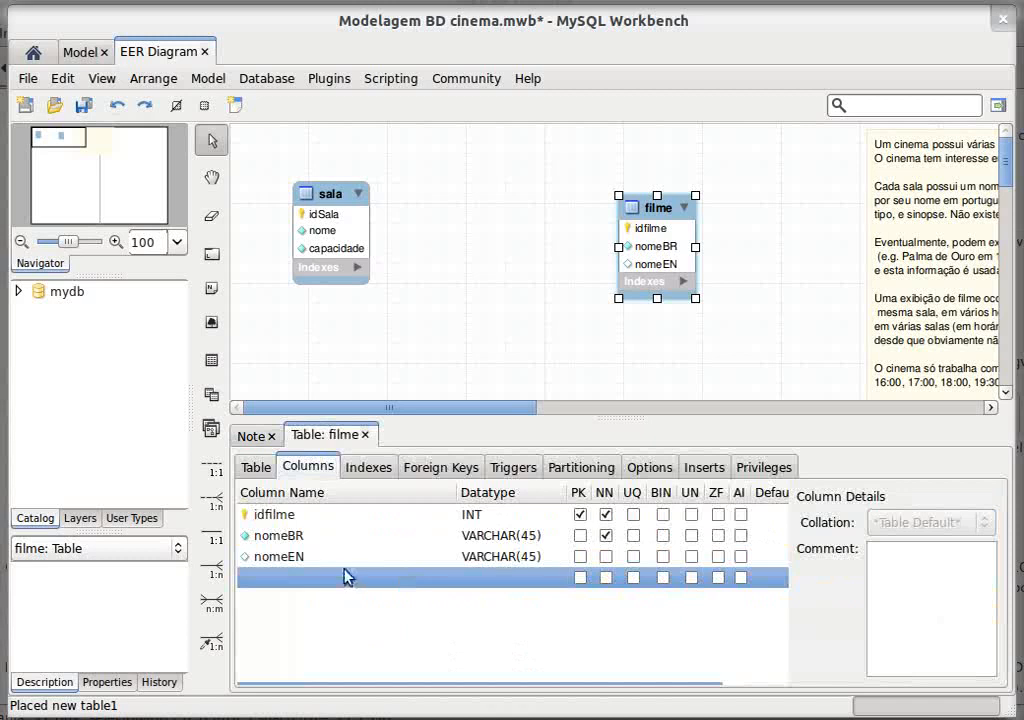
click(333, 577)
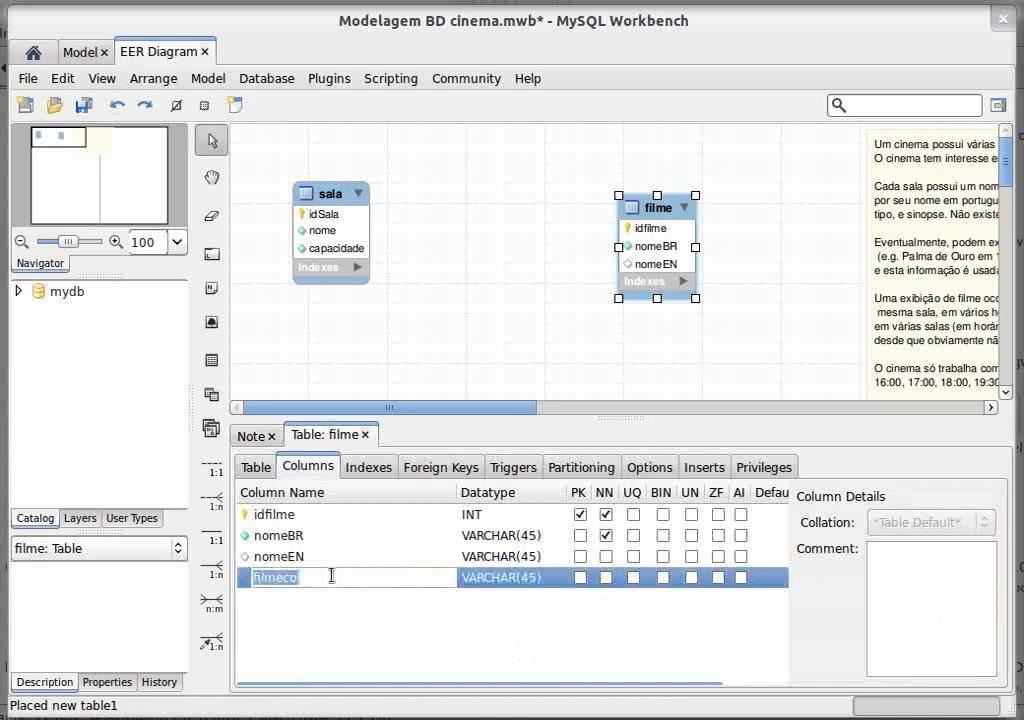
text(ano)
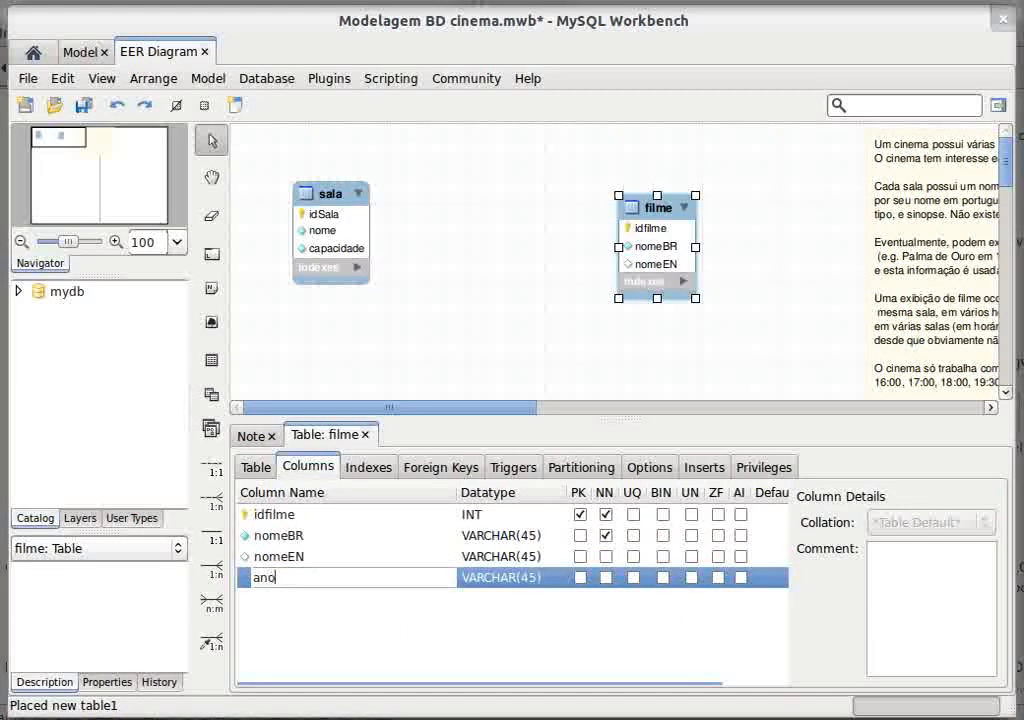
text(Lancamento)
key(Return)
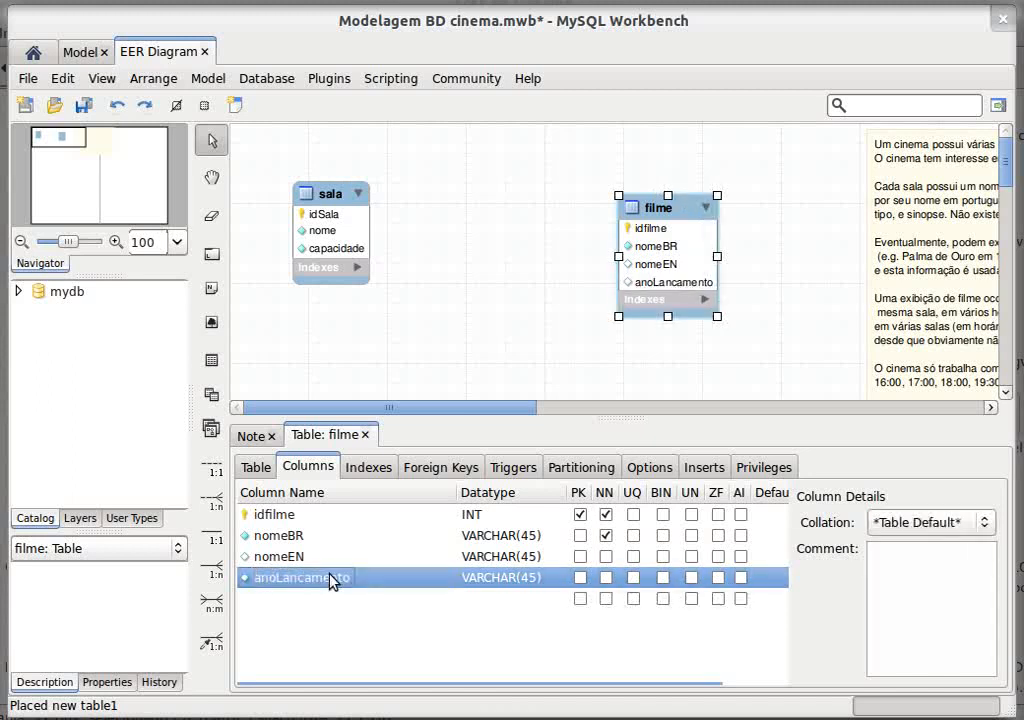
click(496, 578)
text(INT)
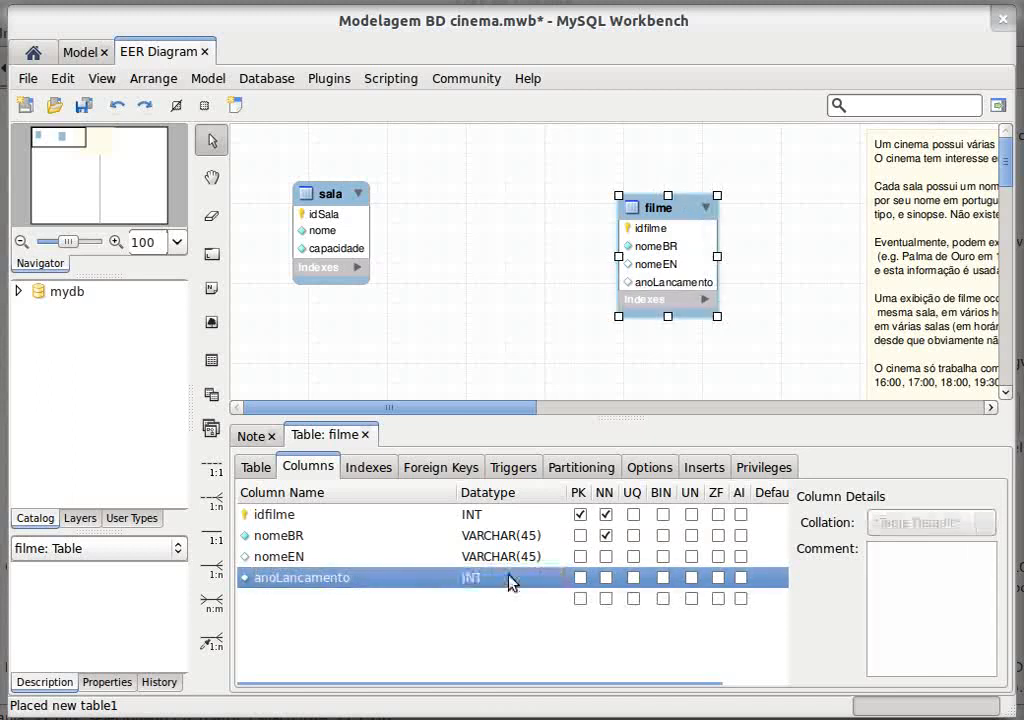
- Check the note's mention of the director and move the filme table further left to free space beside the note
click(252, 436)
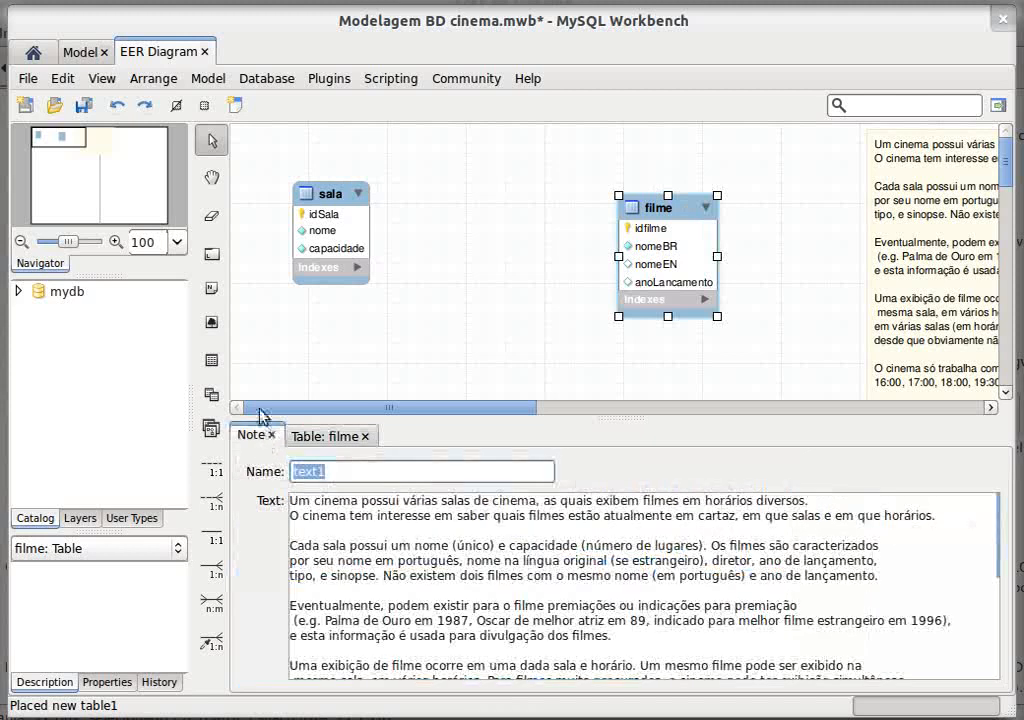
double_click(722, 560)
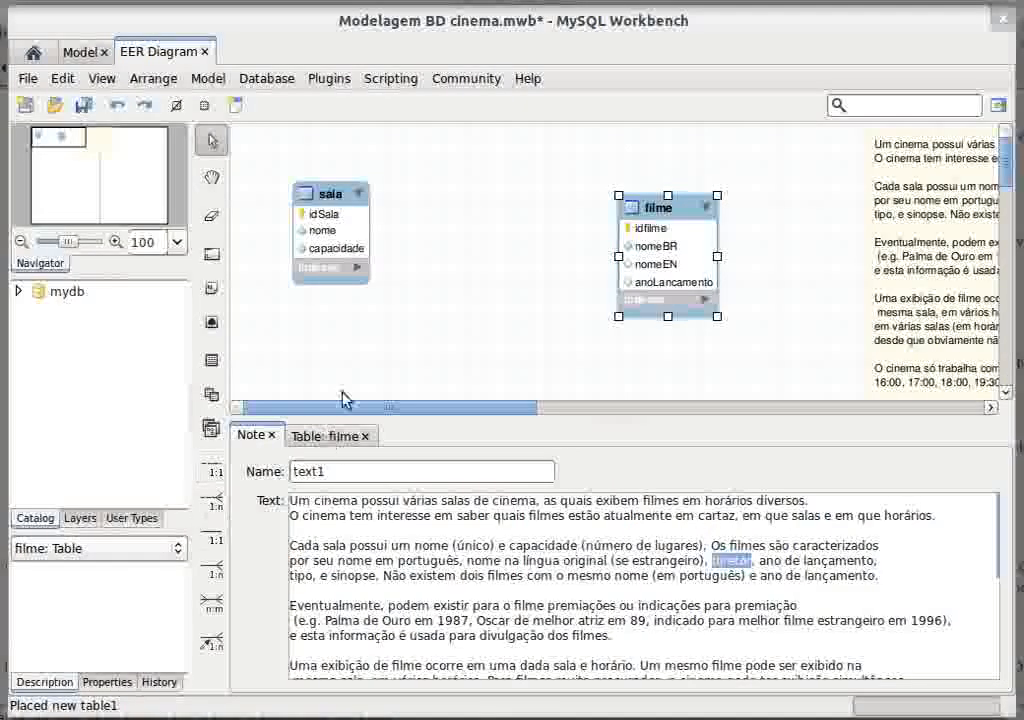
drag(656, 229, 586, 221)
click(330, 315)
- Place a new table between filme and the note, level with filme, and name it diretor
click(211, 359)
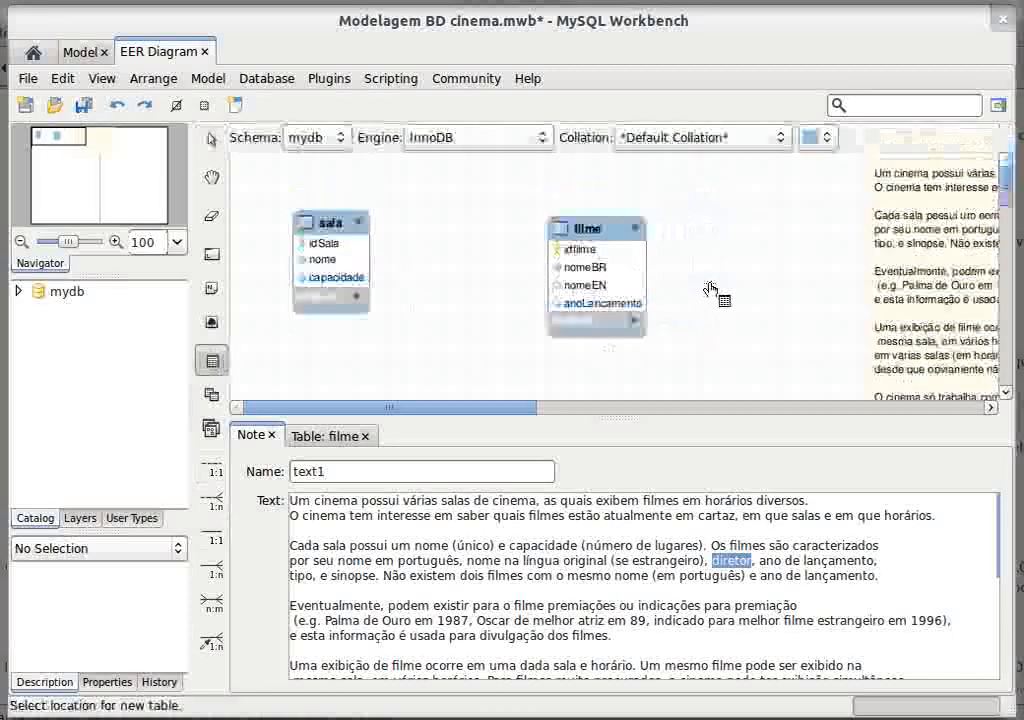
click(745, 238)
drag(744, 238, 744, 218)
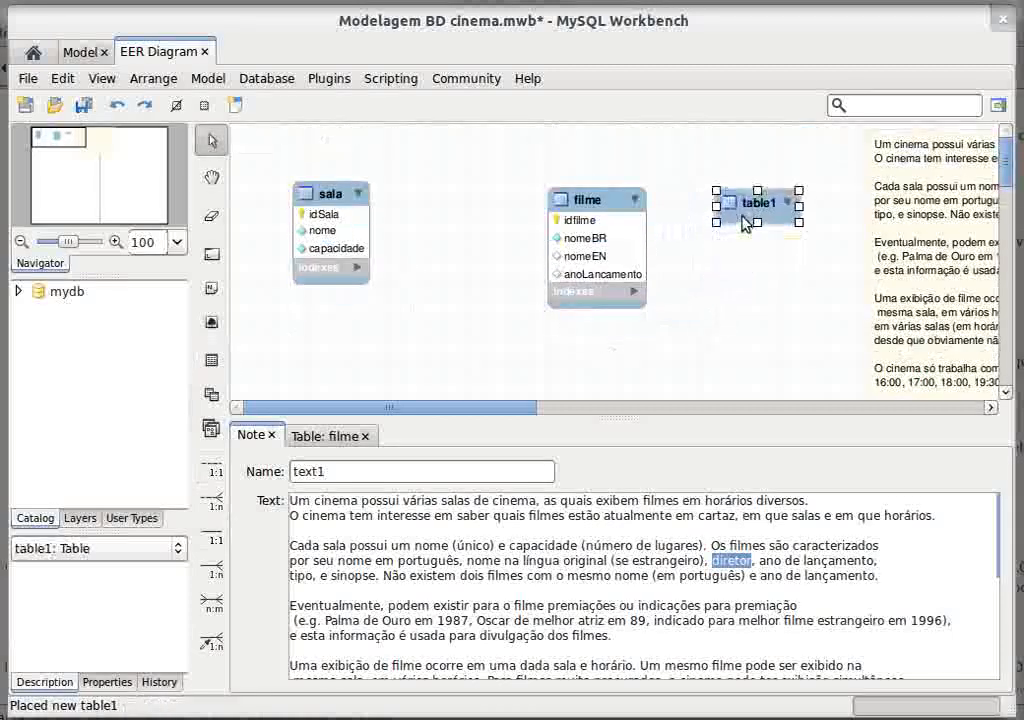
click(330, 435)
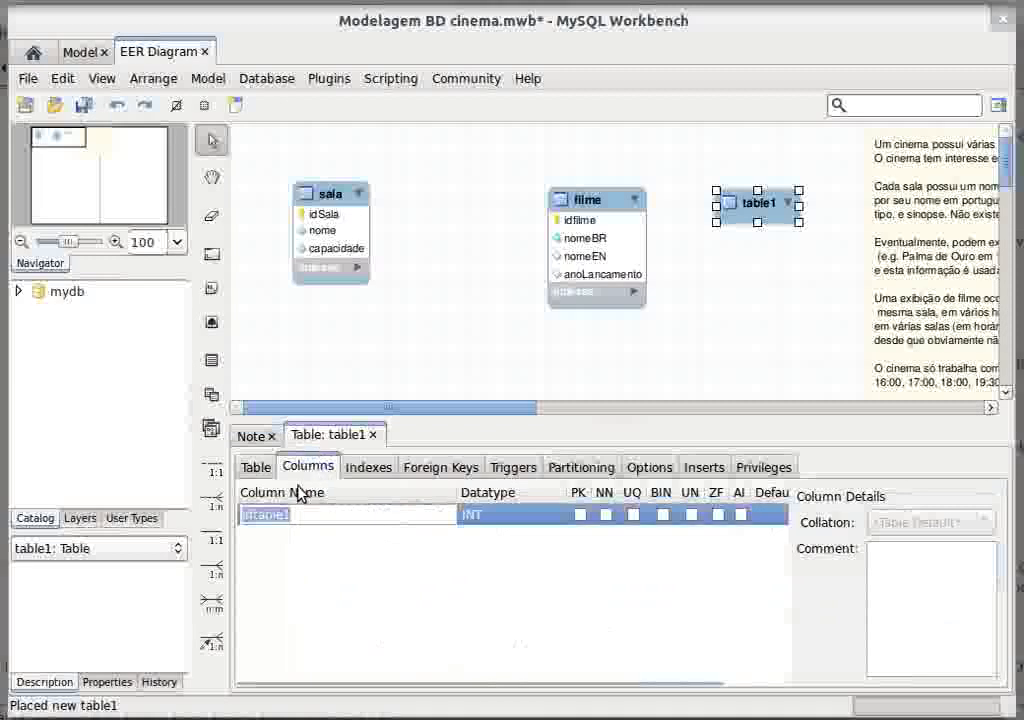
click(265, 468)
text(d)
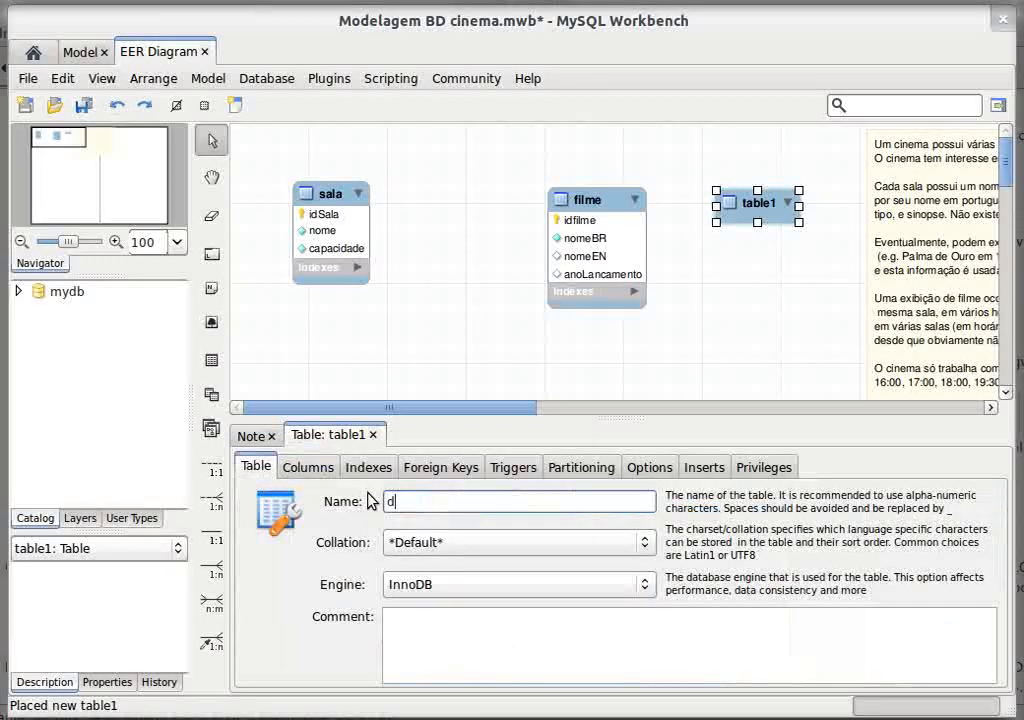
text(iretor)
key(Return)
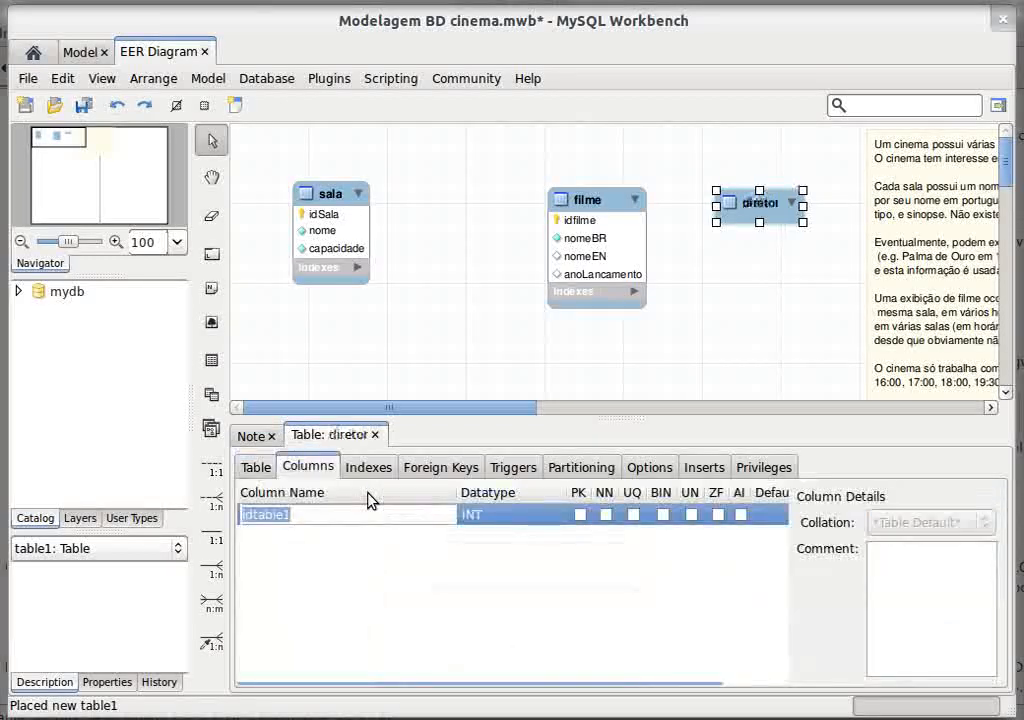
- Add idDiretor as the primary key and a nome column to the diretor table, and shift the table slightly towards the note
text(idDiretor)
key(Return)
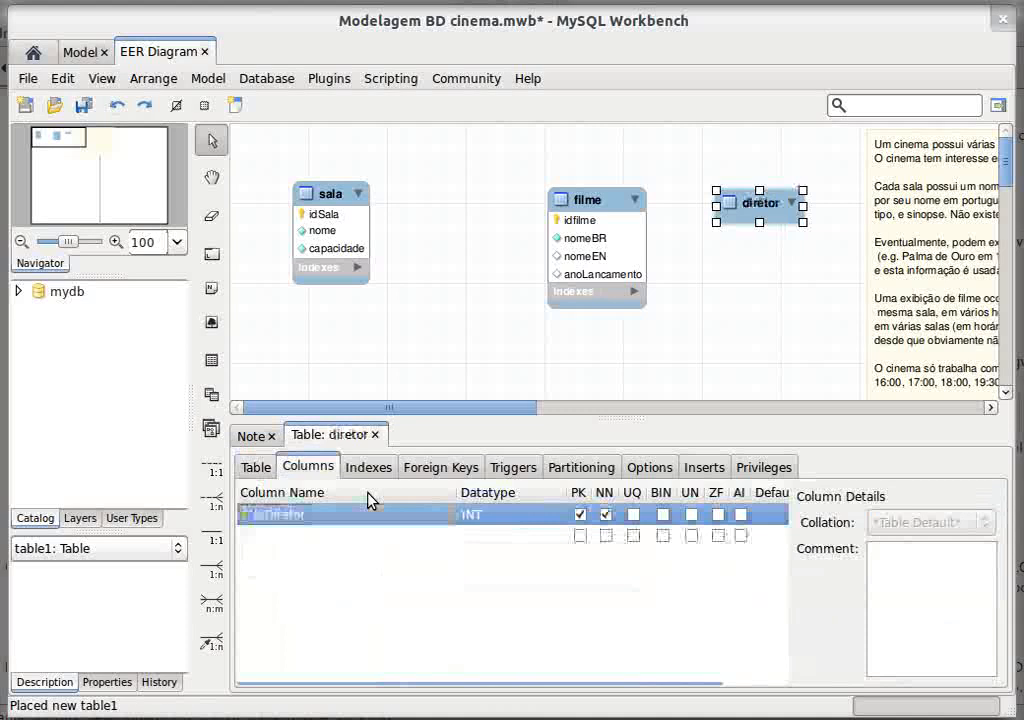
double_click(311, 537)
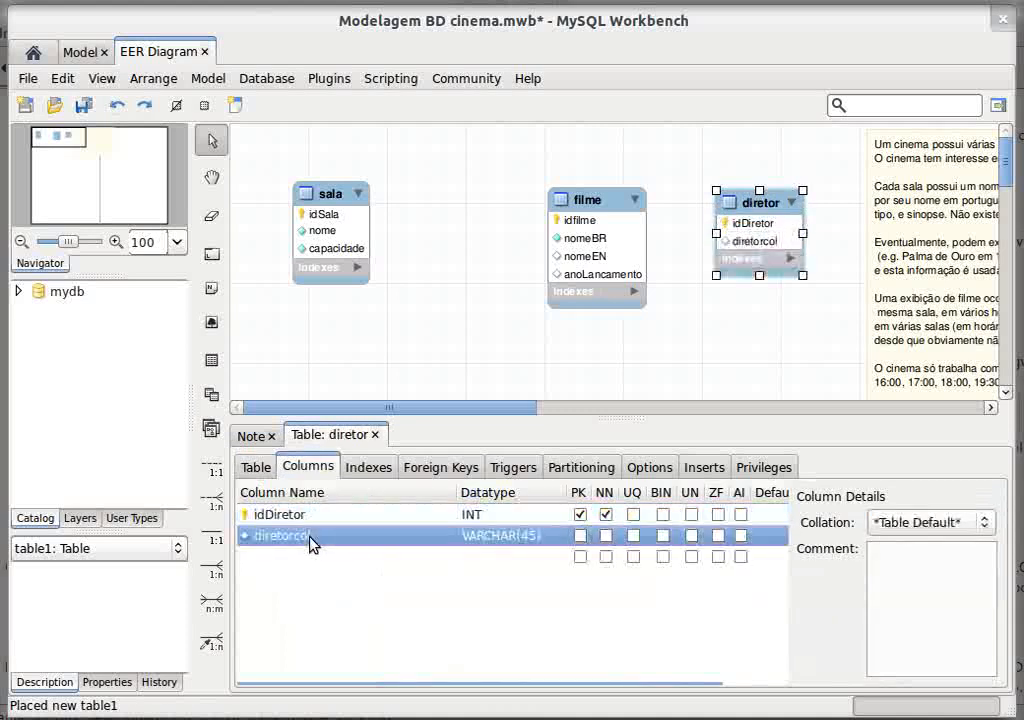
text(nome)
key(Return)
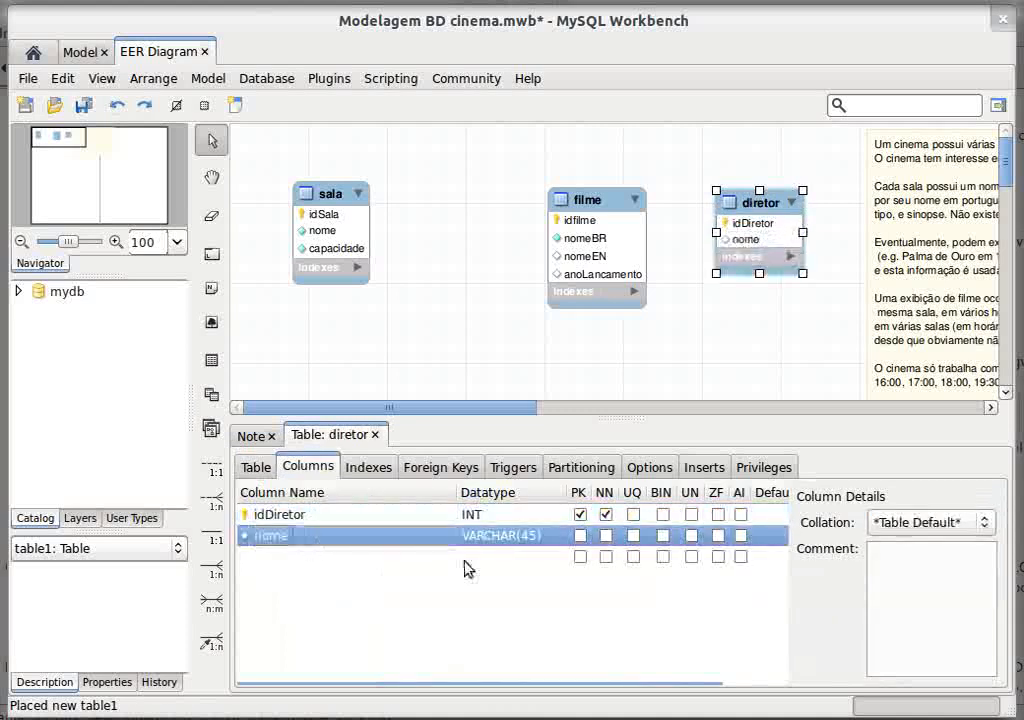
drag(744, 265, 775, 260)
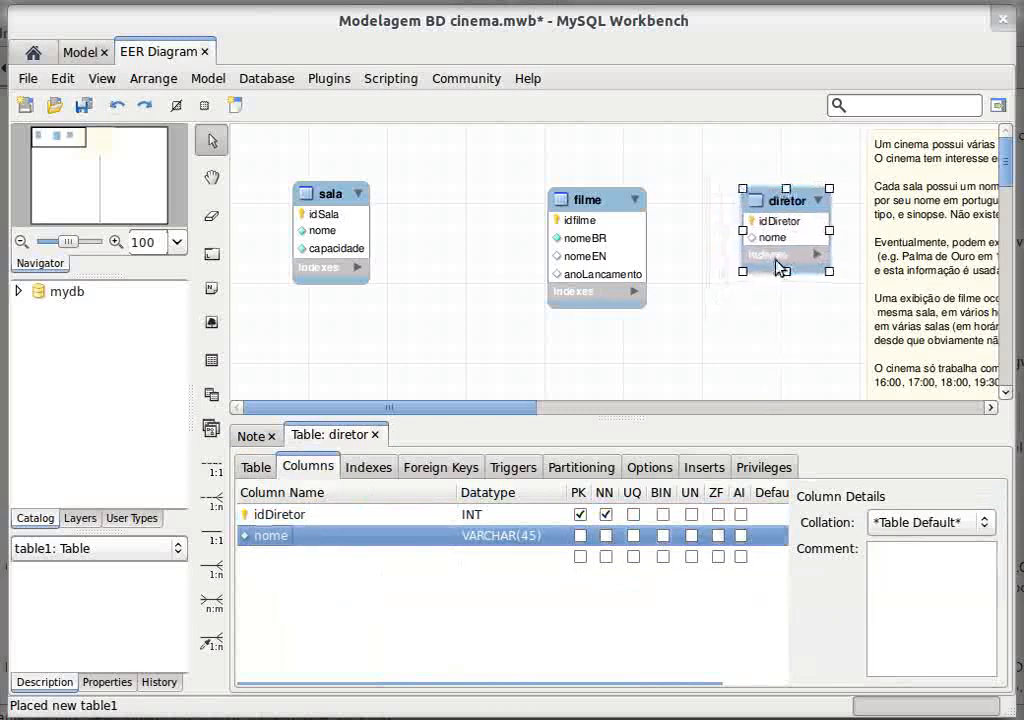
- Try a non-identifying one-to-many relationship between diretor and filme, with the foreign key placed in diretor
click(690, 293)
click(211, 500)
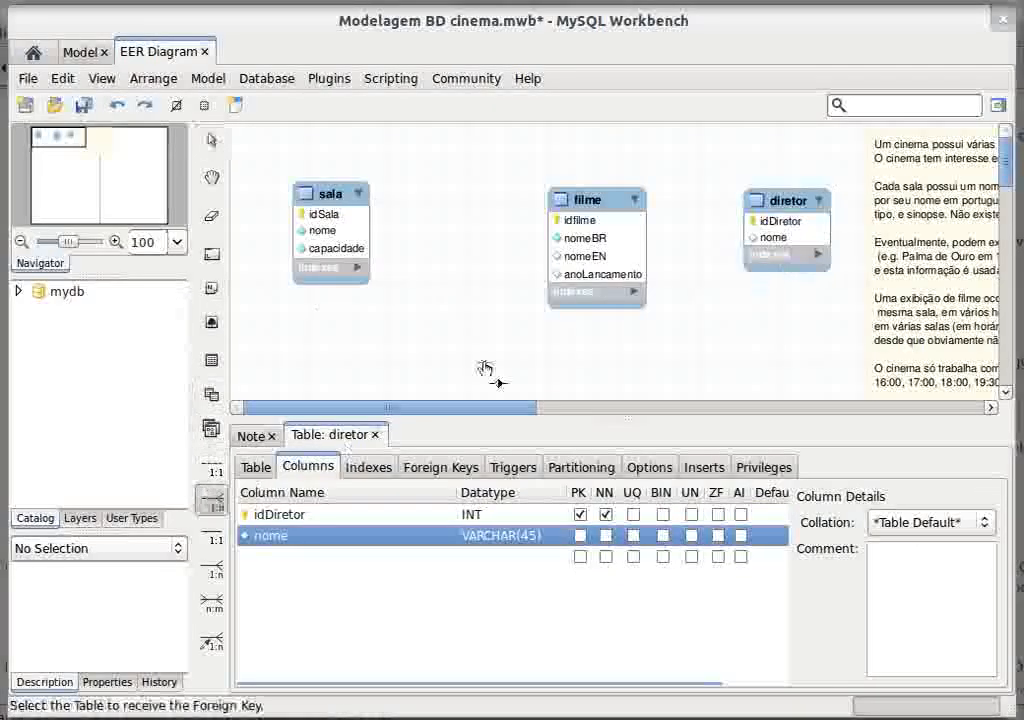
click(783, 237)
click(560, 249)
drag(602, 252, 581, 240)
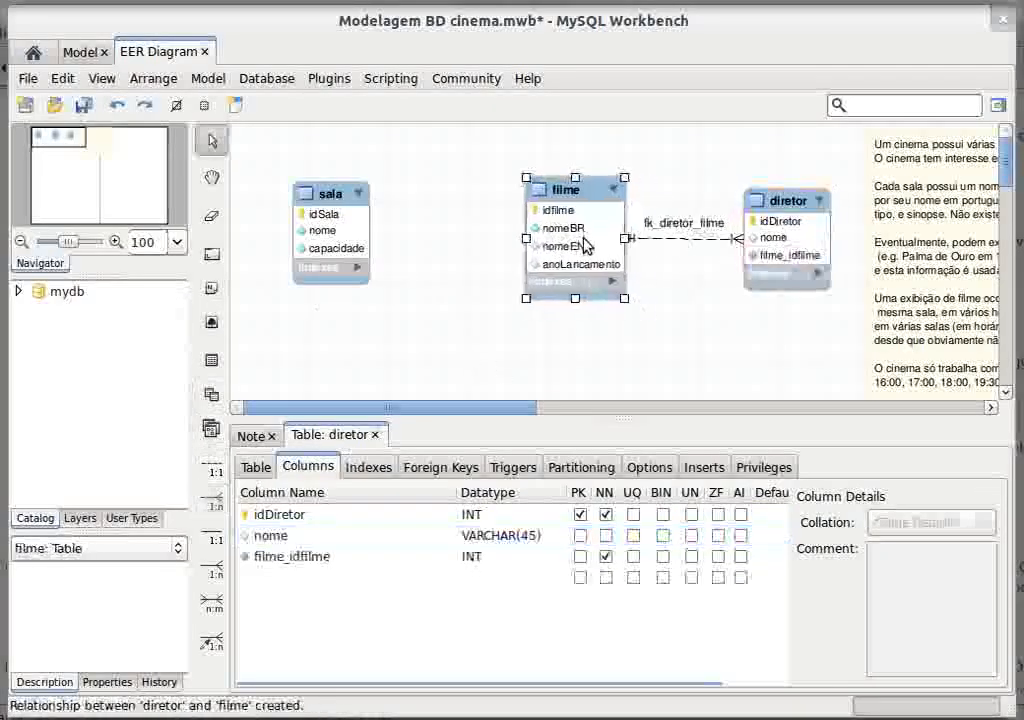
- Delete the relationship between filme and diretor together with its foreign key column
right_click(673, 238)
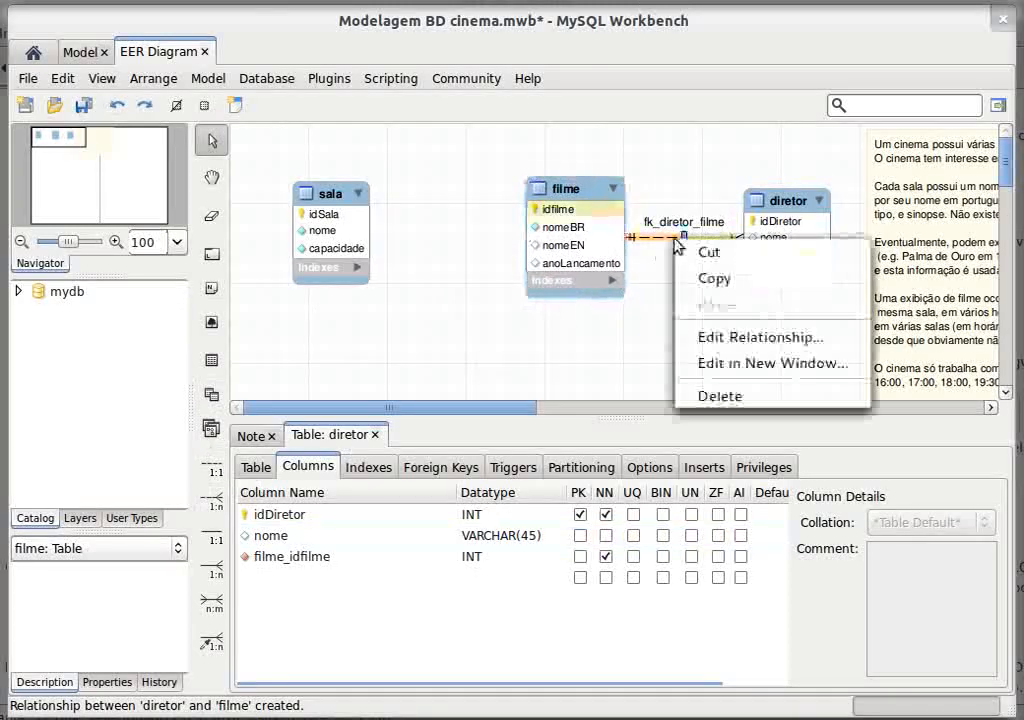
click(712, 396)
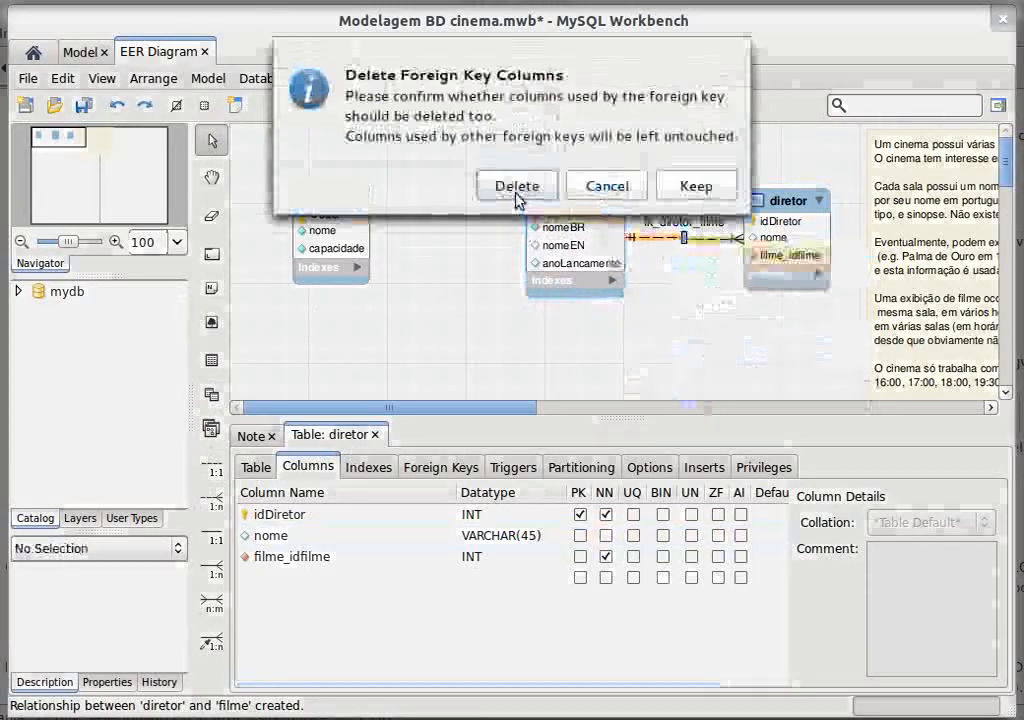
click(519, 188)
- Create a non-identifying one-to-many relationship with the foreign key in filme referencing diretor, and align diretor so the connector runs straight
click(211, 505)
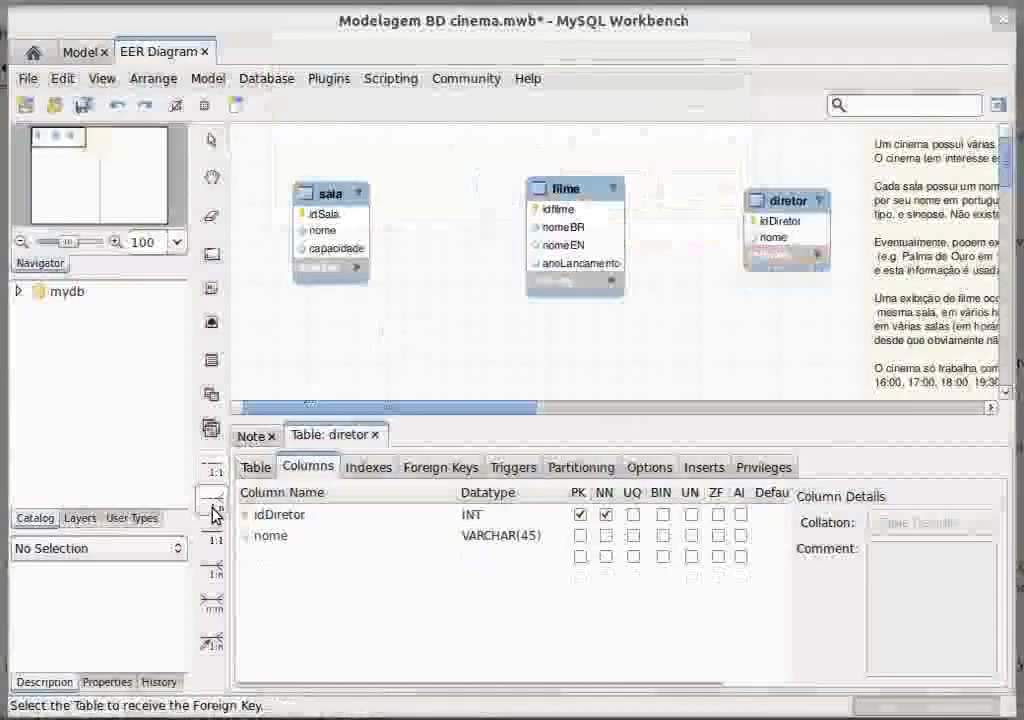
click(565, 285)
click(838, 228)
mouse_move(818, 236)
mouse_down()
mouse_move(818, 258)
mouse_move(808, 258)
mouse_up()
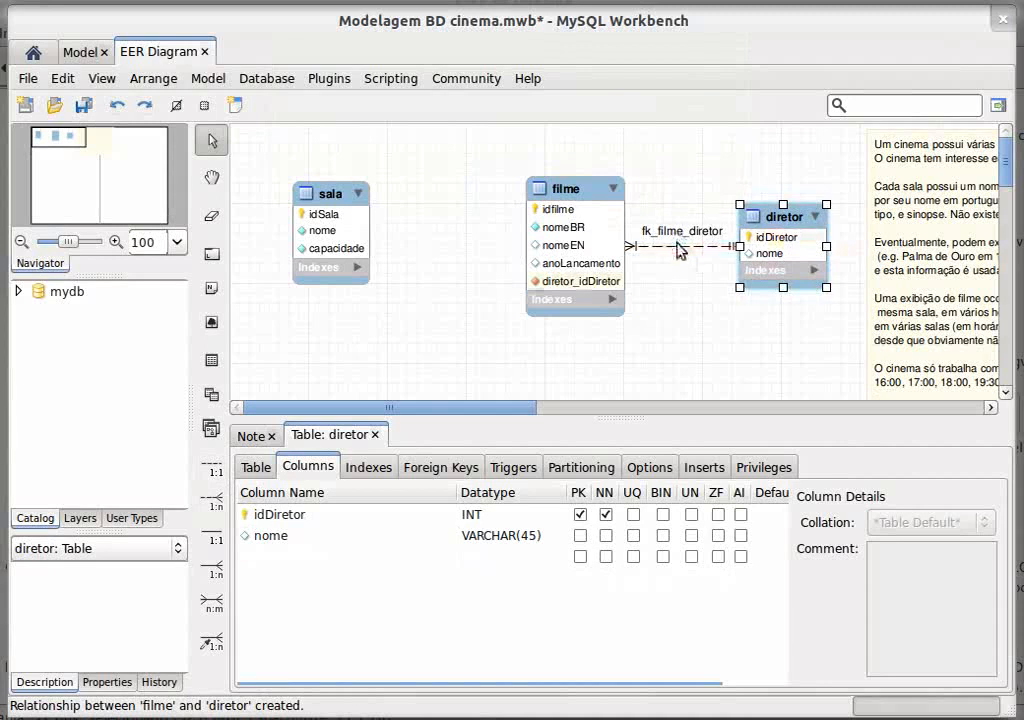
- Set the filme–diretor relationship's caption to dirige and move the filme table slightly closer to diretor
click(677, 250)
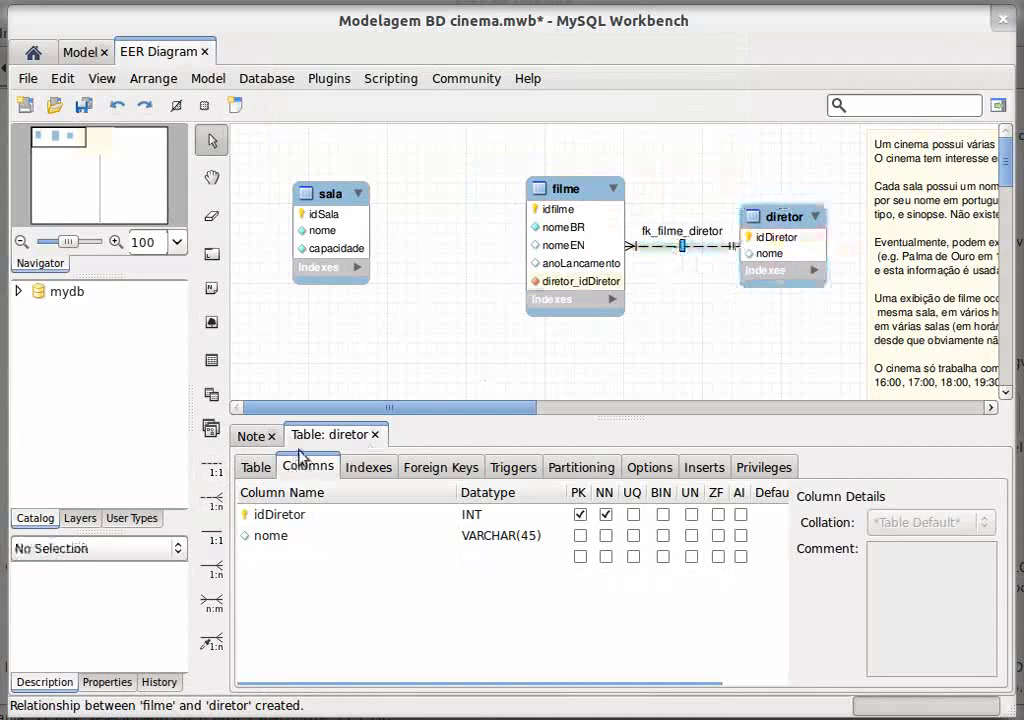
click(652, 252)
double_click(657, 251)
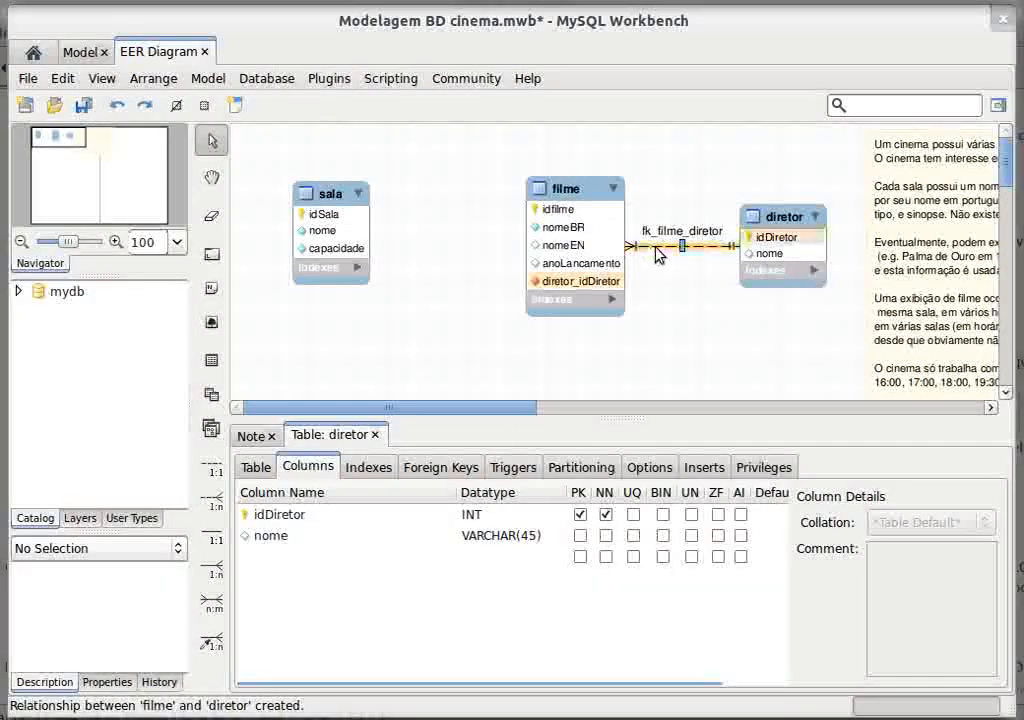
click(445, 436)
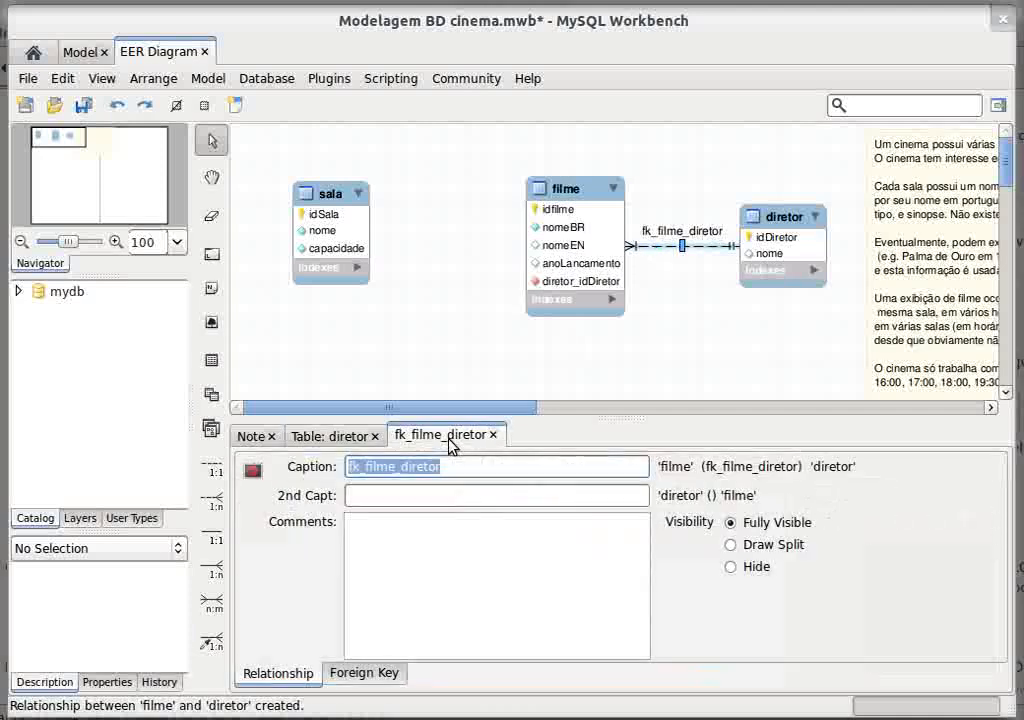
click(448, 466)
double_click(448, 466)
text(di)
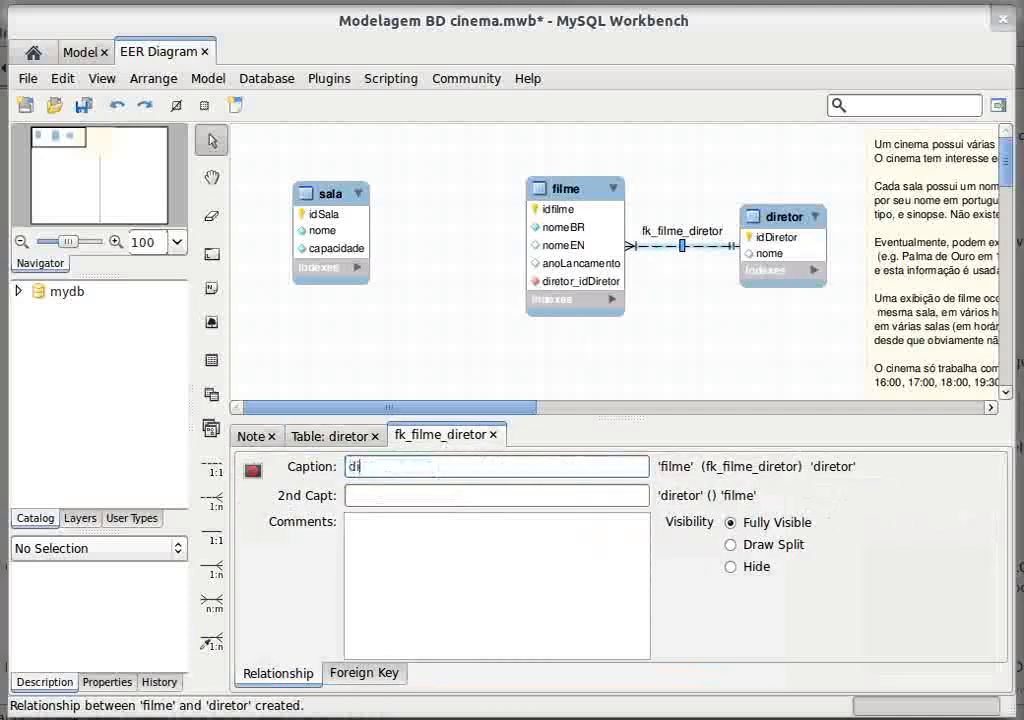
text(rige)
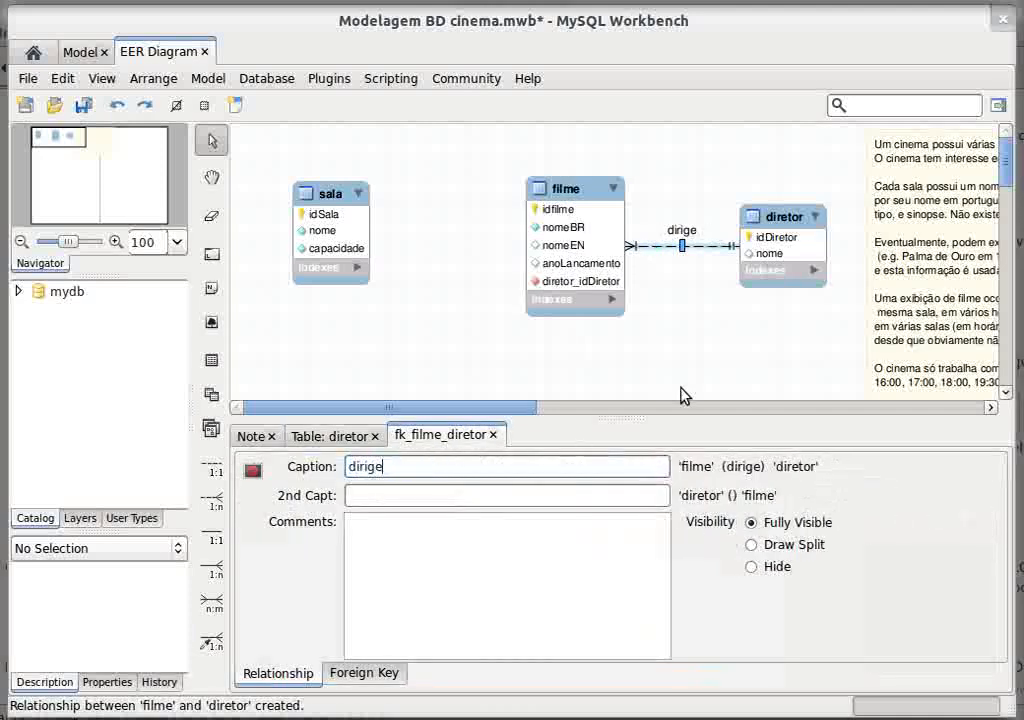
click(685, 381)
drag(595, 287, 624, 287)
- Make the nome column of the diretor table not null, and close the relationship and table editors
click(786, 269)
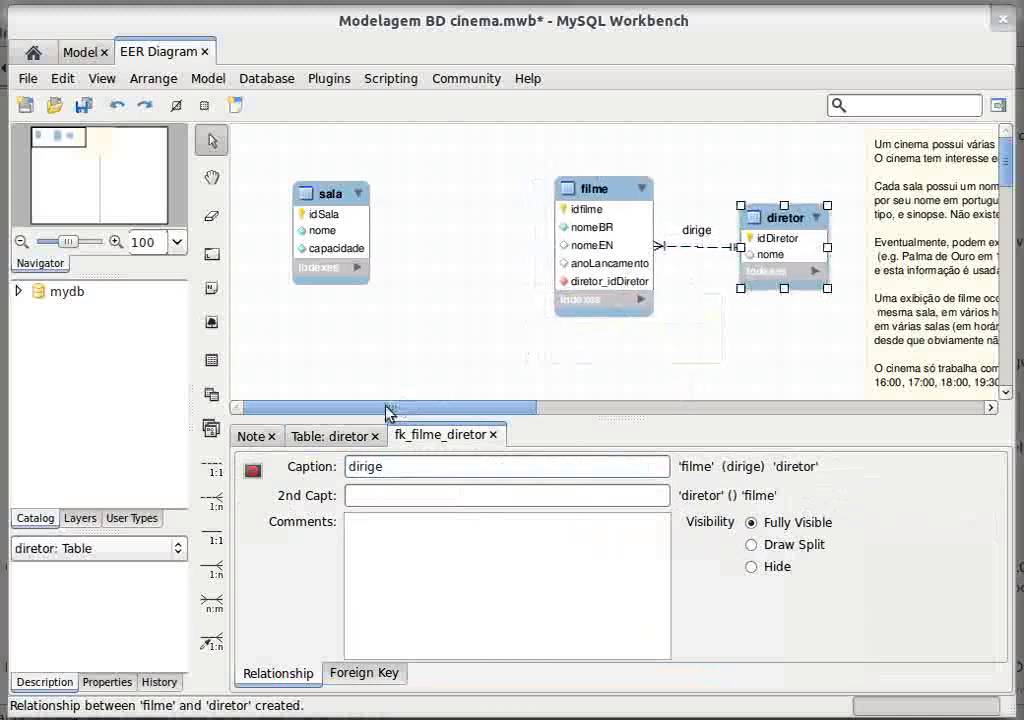
click(330, 436)
click(605, 535)
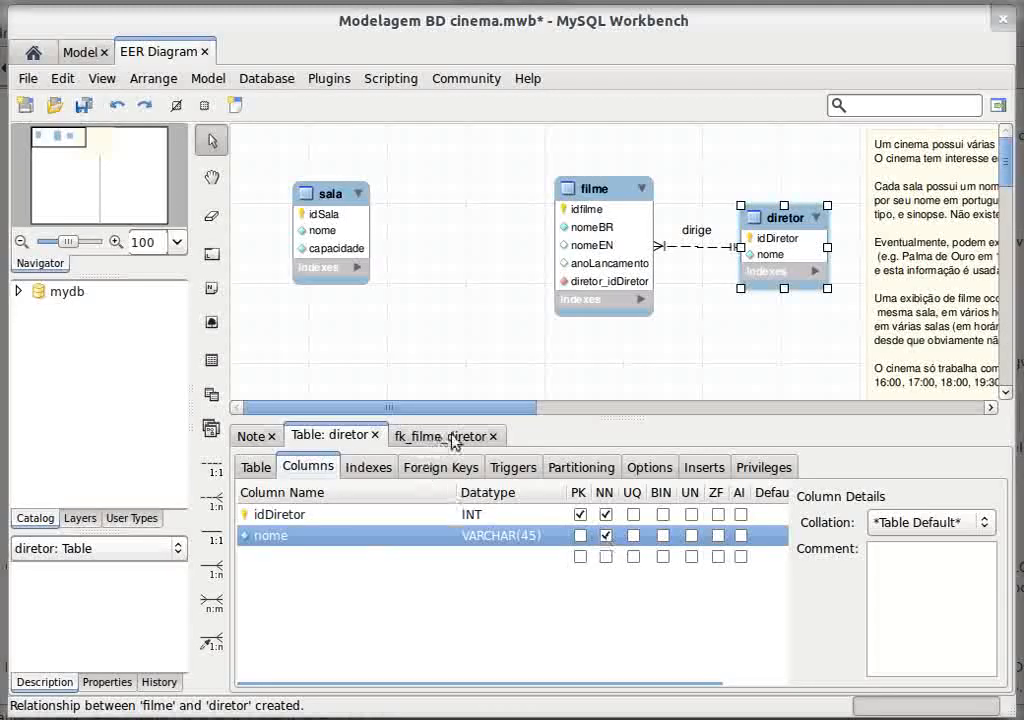
click(493, 436)
click(376, 436)
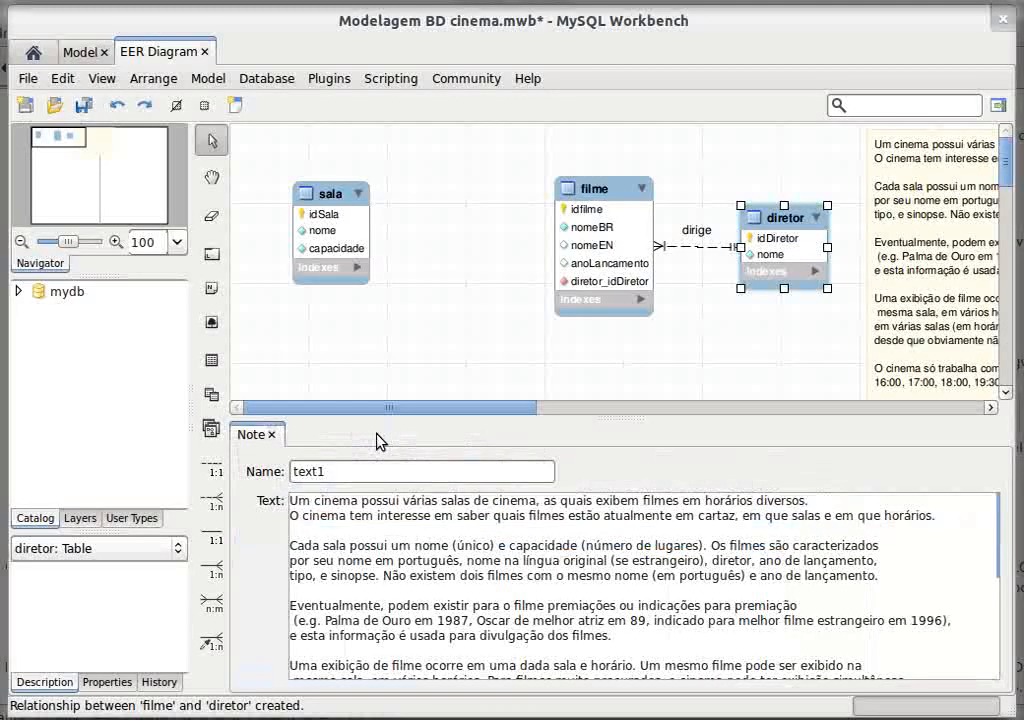
- Check the note's remaining film attributes, tipo and sinopse, and add a sinopse column to the filme table
click(441, 383)
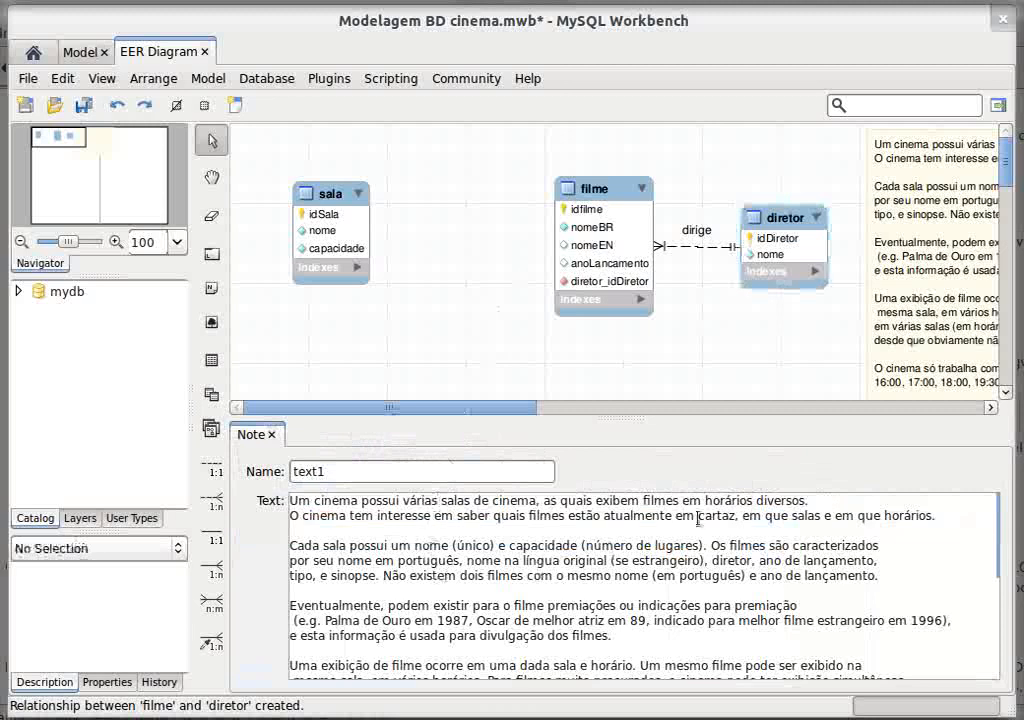
double_click(718, 545)
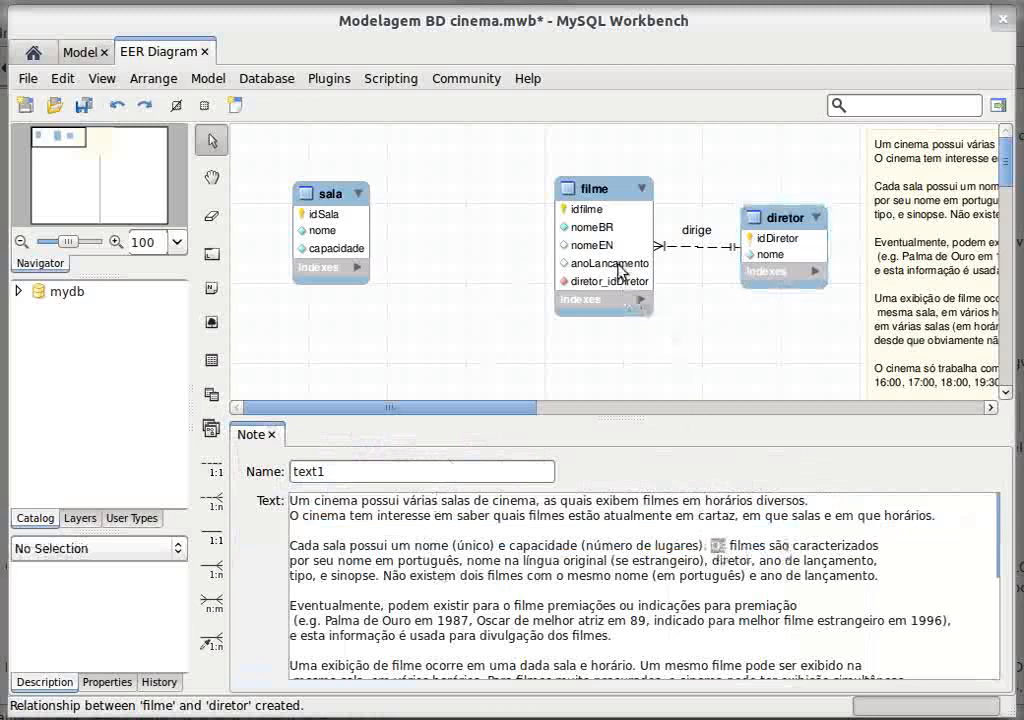
double_click(300, 576)
double_click(380, 576)
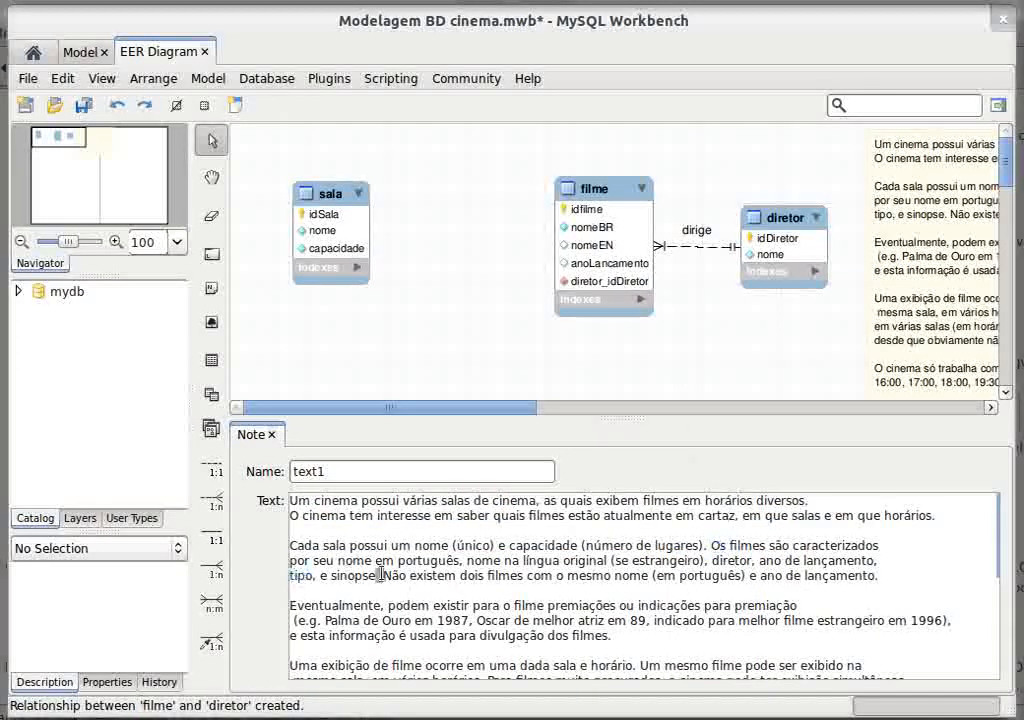
double_click(597, 273)
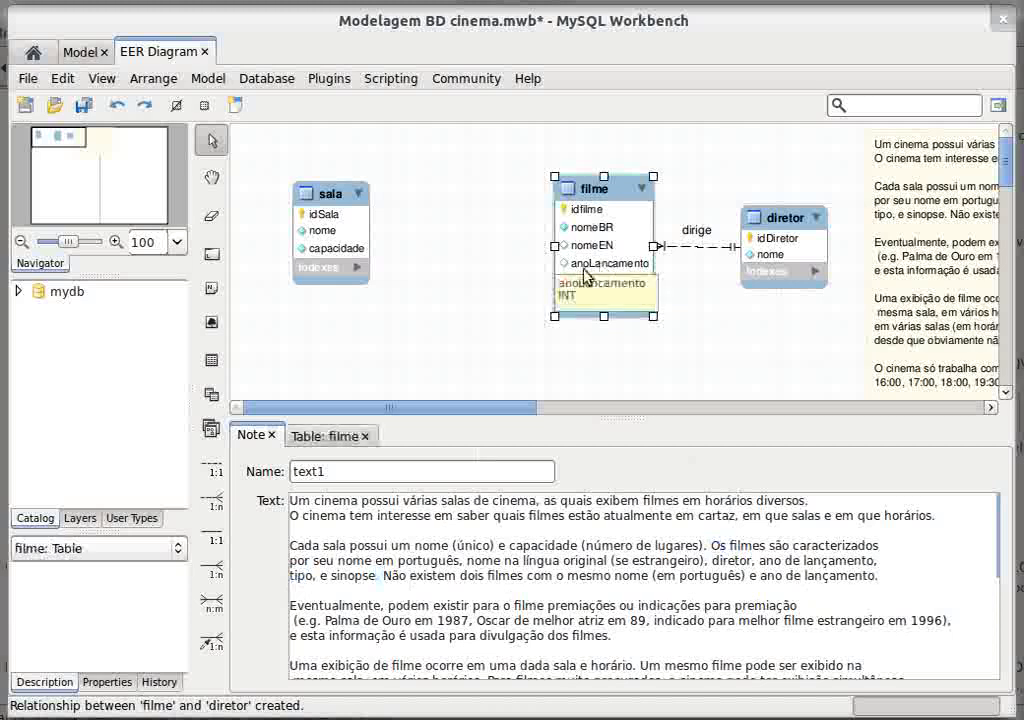
click(328, 436)
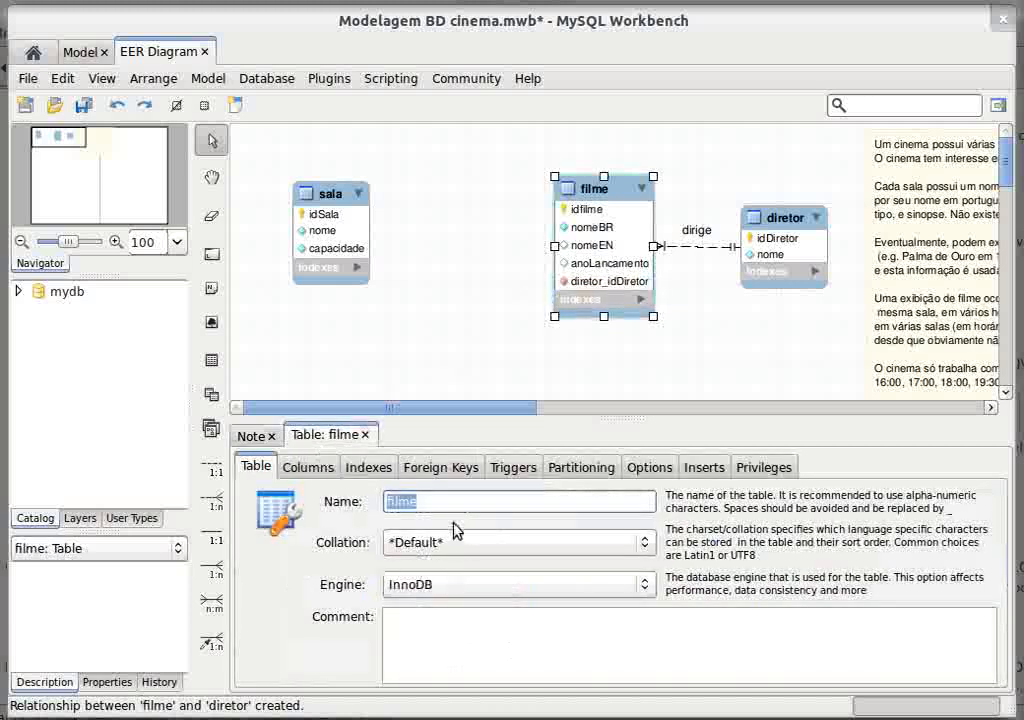
click(327, 468)
click(425, 617)
click(378, 620)
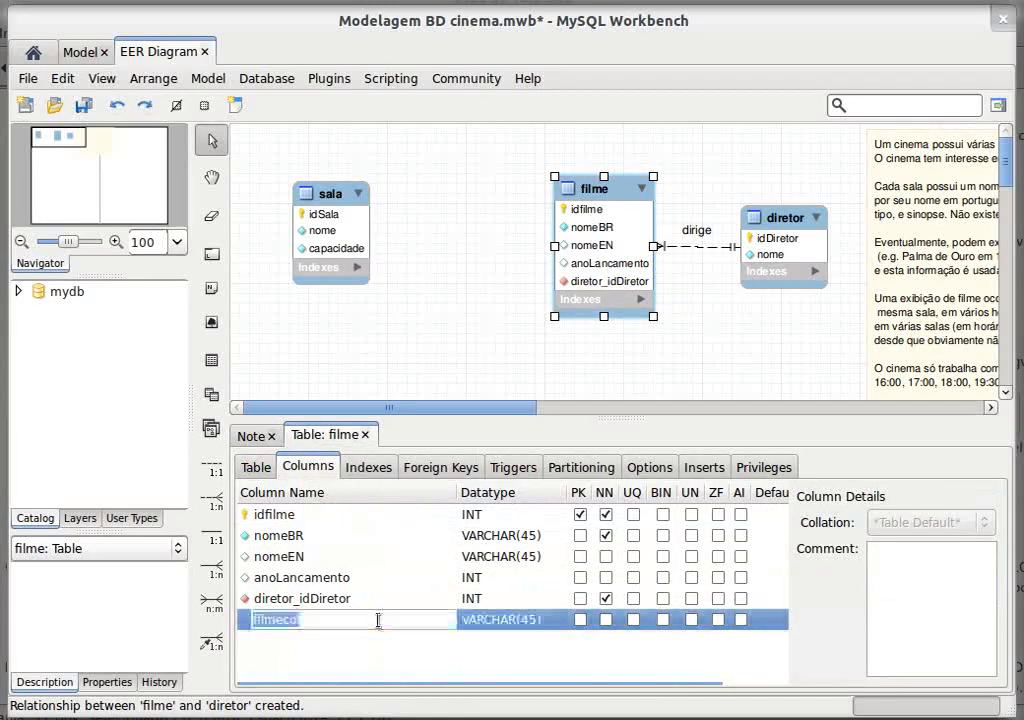
text(sinopste)
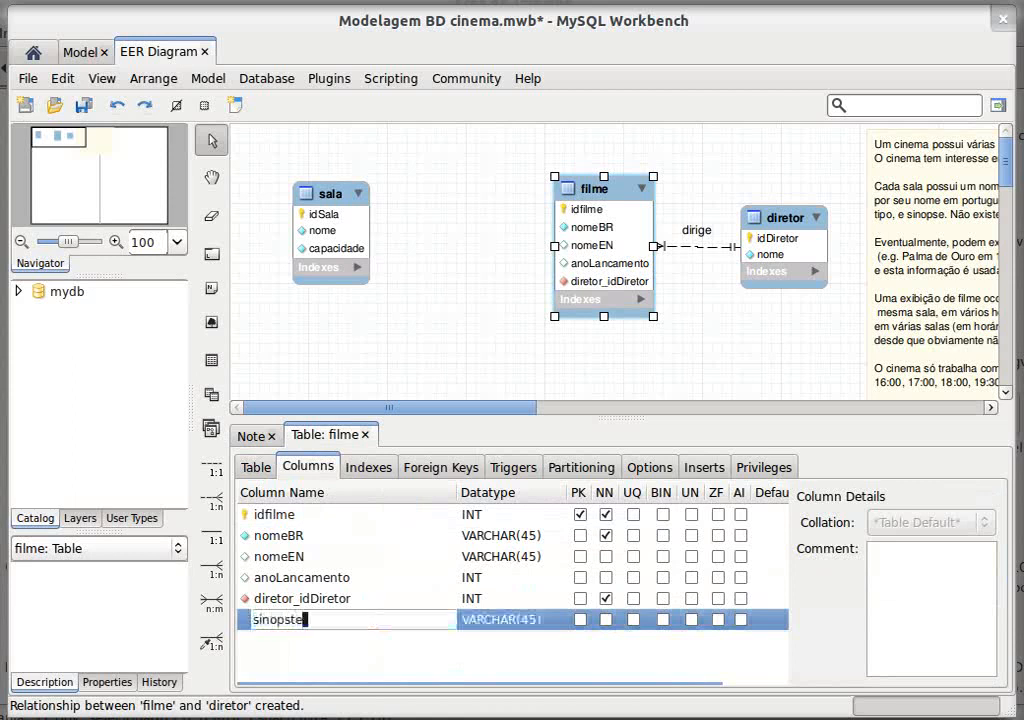
key(Return)
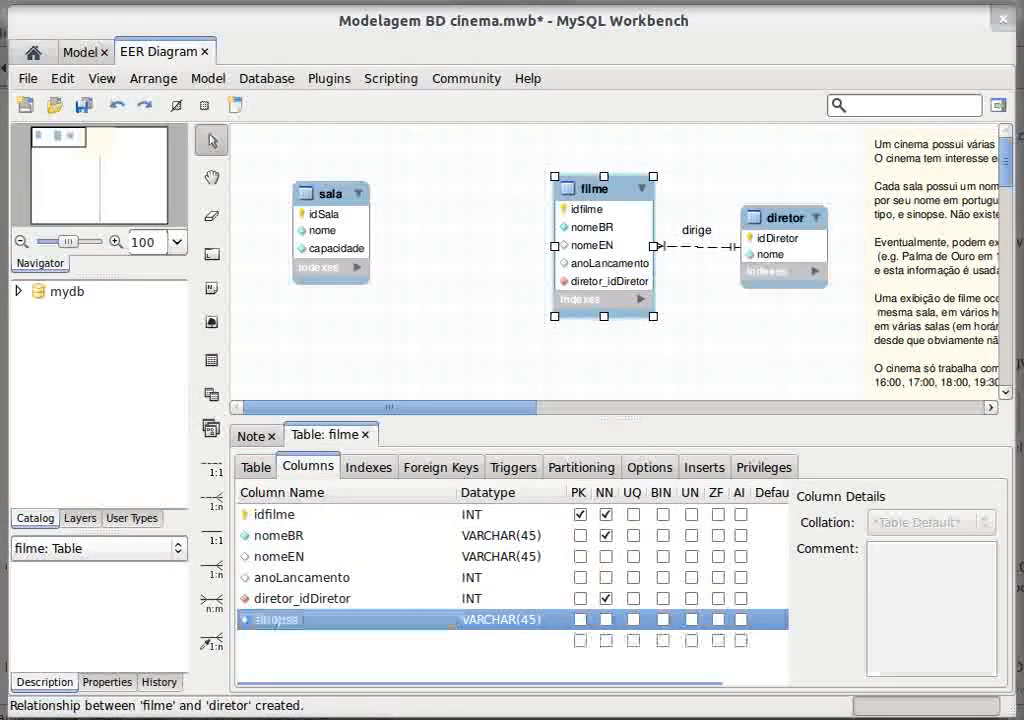
- Set the datatype of filme's sinopse column to TEXT
click(517, 620)
text(te)
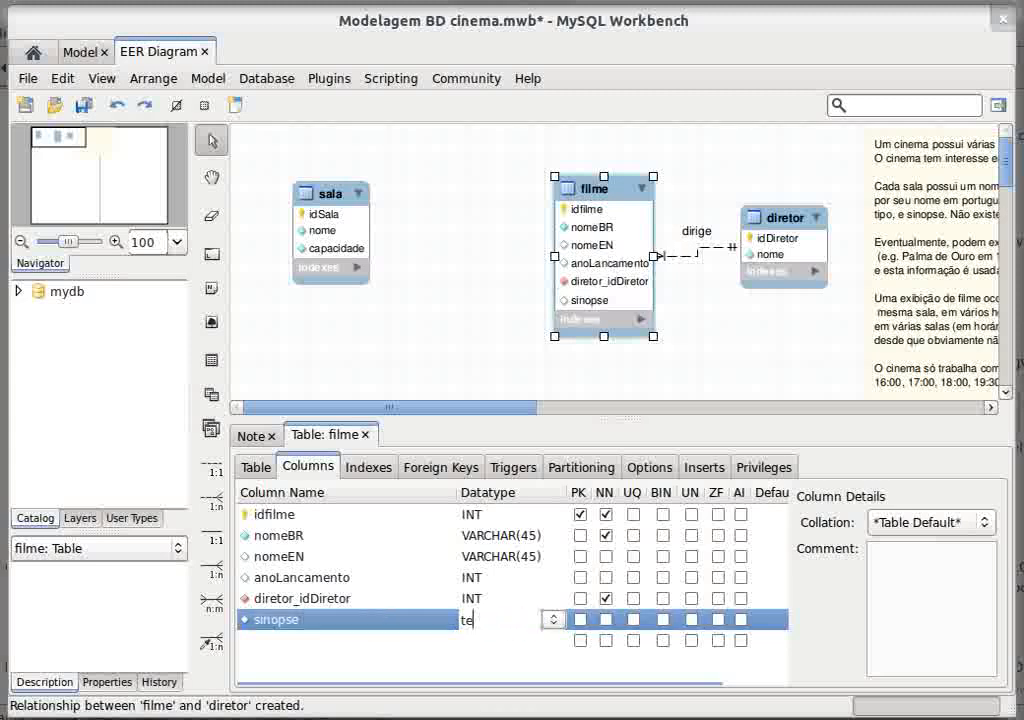
text(xt)
key(Return)
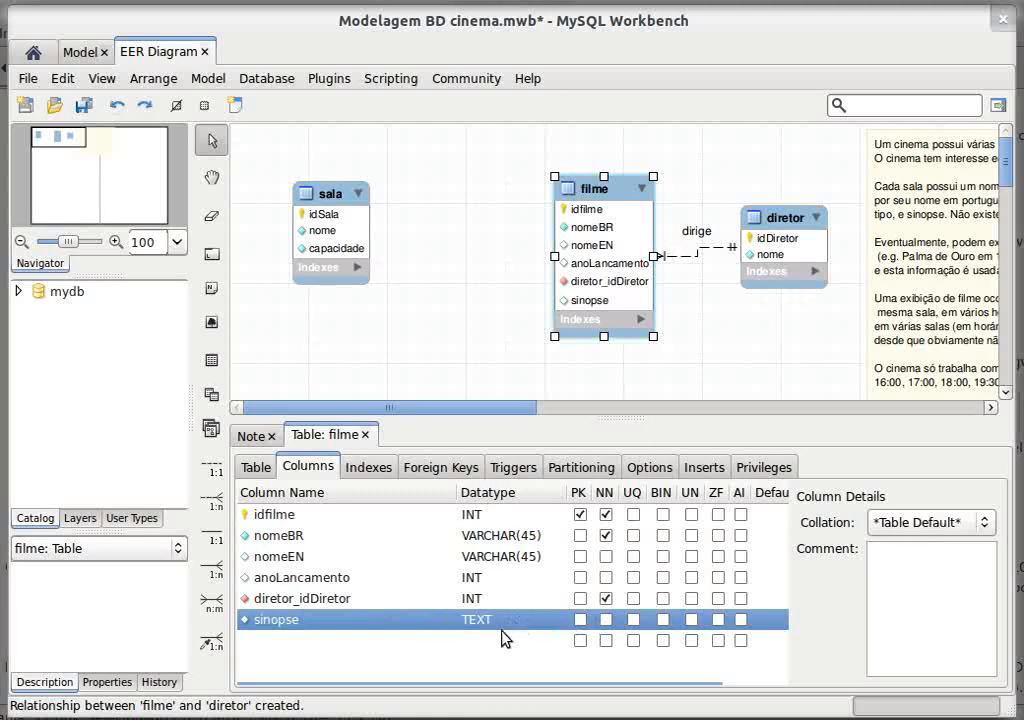
- Move the diretor table up and place the dirige caption just above the connector beside it
click(693, 346)
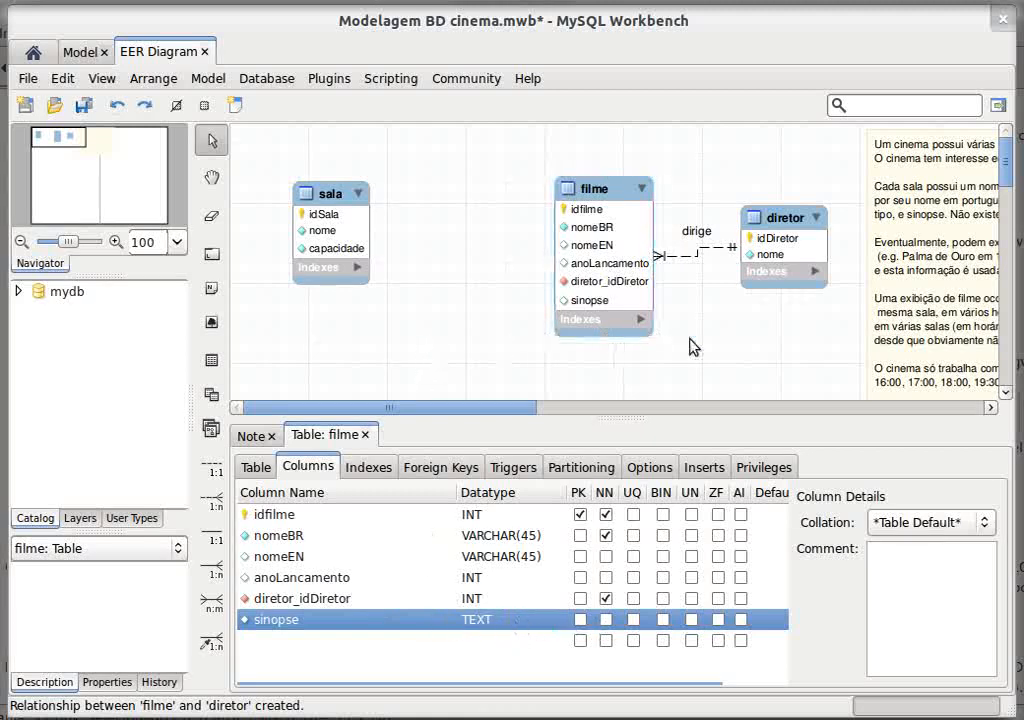
drag(812, 250, 806, 195)
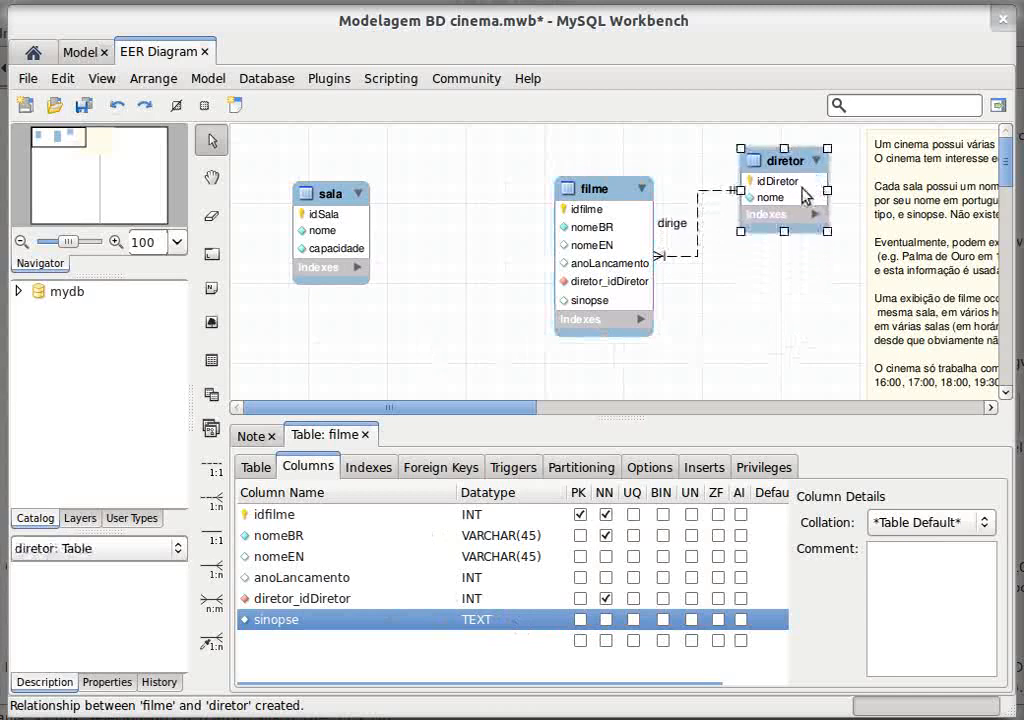
drag(679, 231, 695, 186)
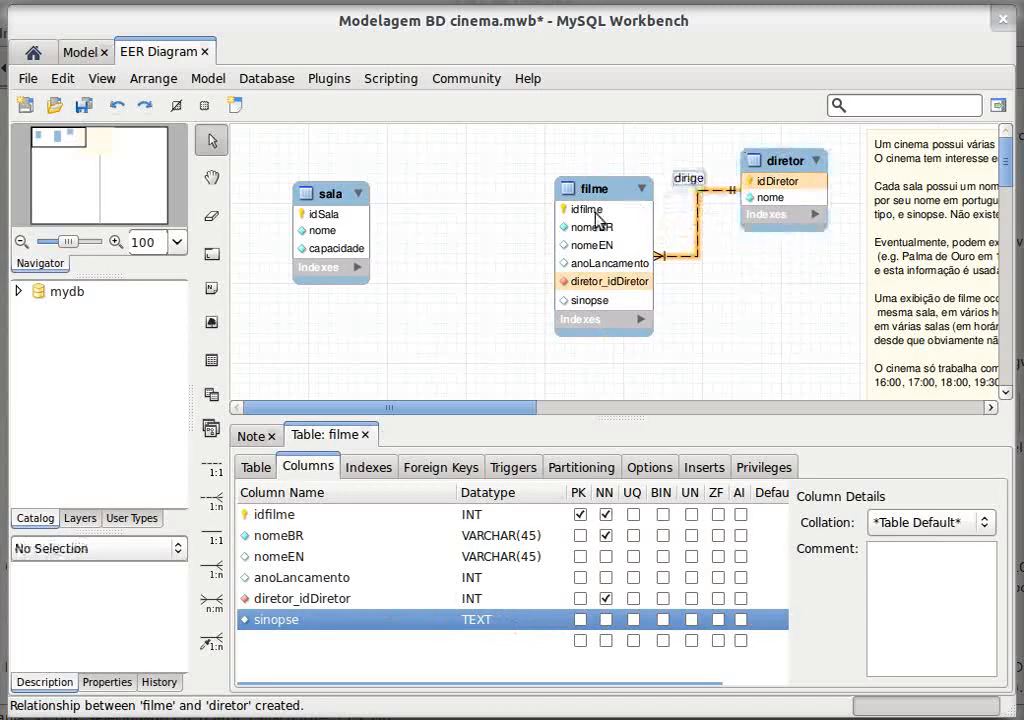
- Place a new table directly below diretor, between filme and the note, and name it gen
click(212, 360)
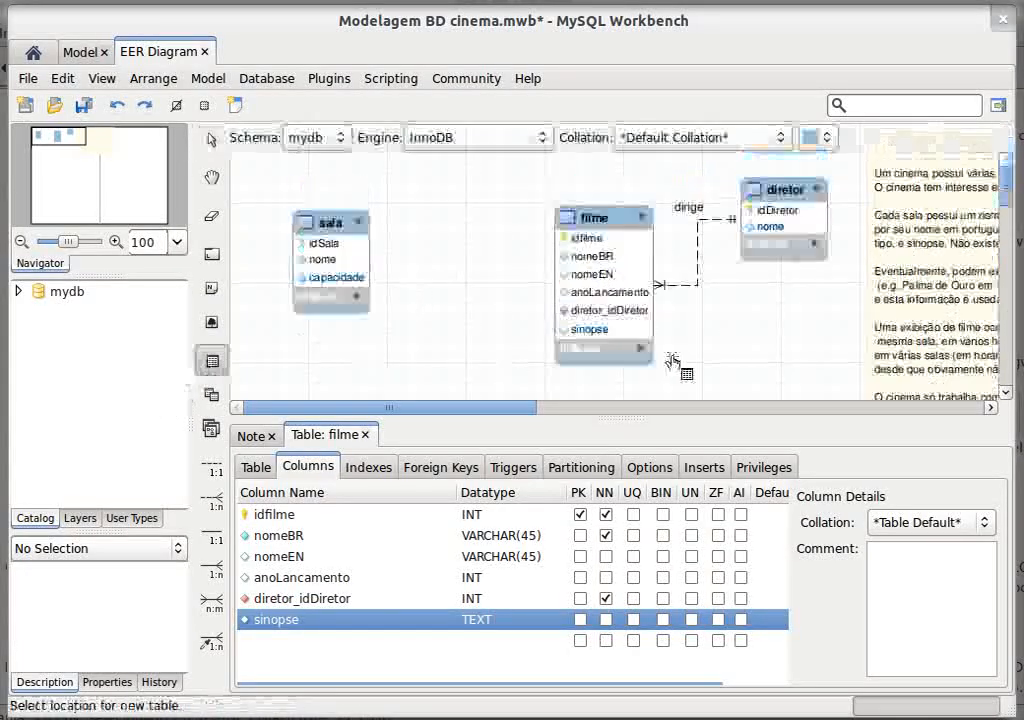
click(672, 362)
drag(677, 359, 781, 308)
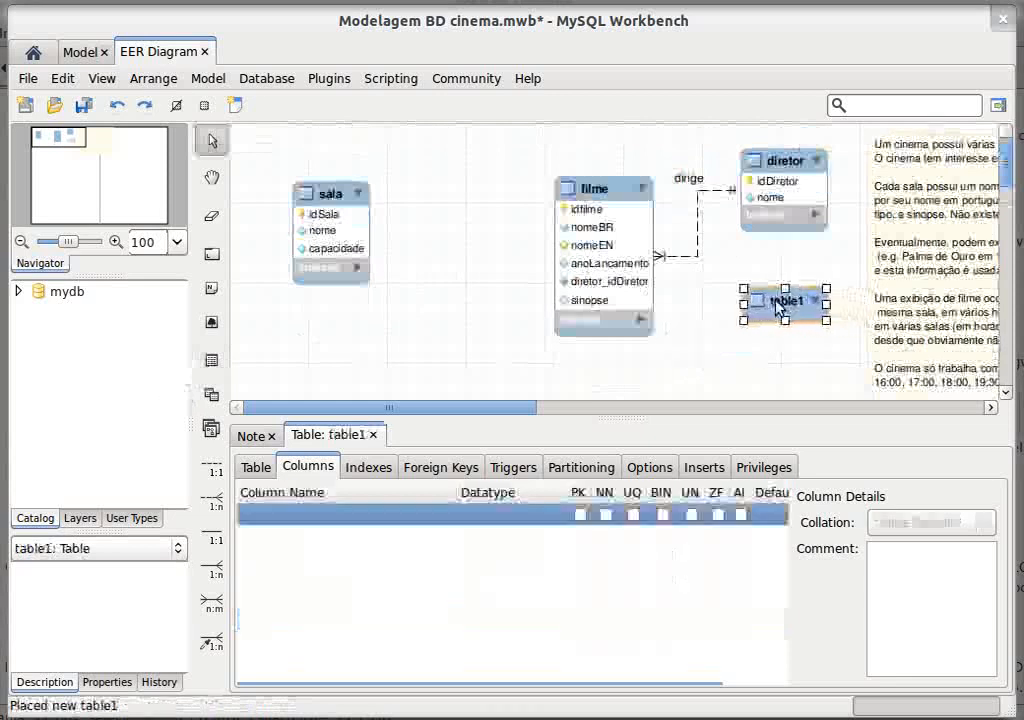
click(257, 467)
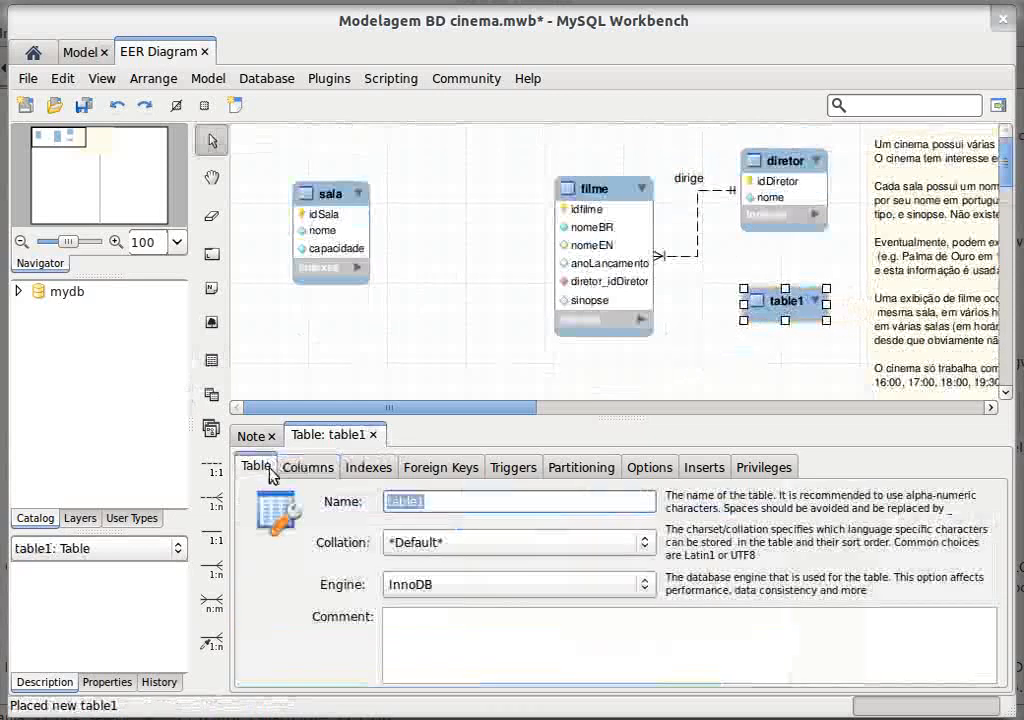
text(gen)
- Complete the new table's name as genero and give it the primary key column idgenero
click(308, 467)
click(426, 512)
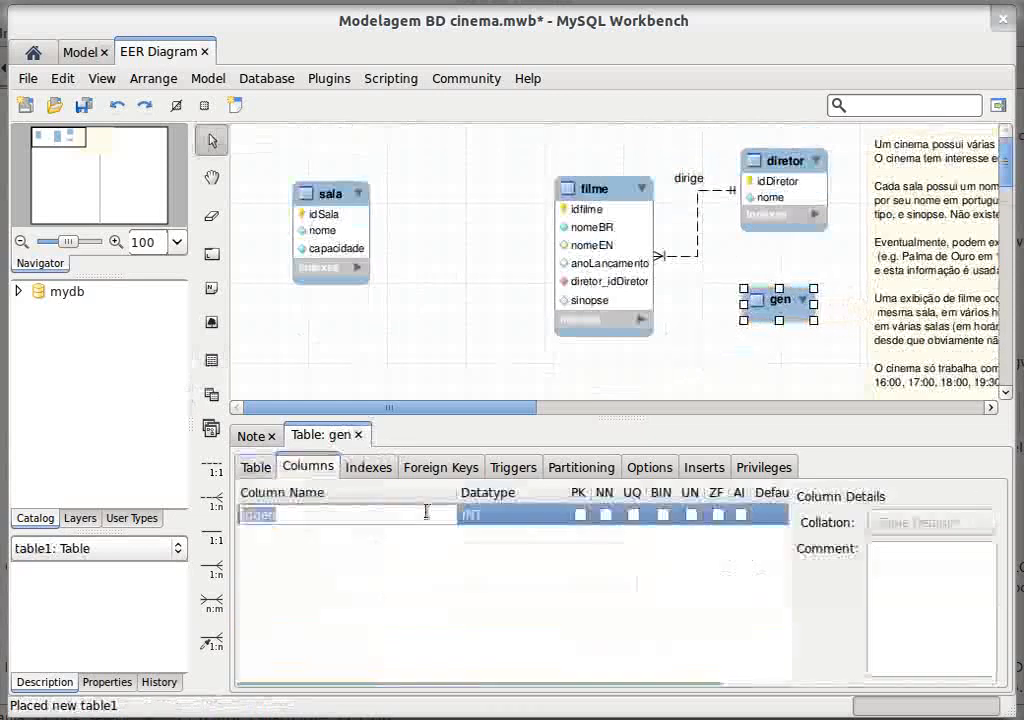
click(411, 515)
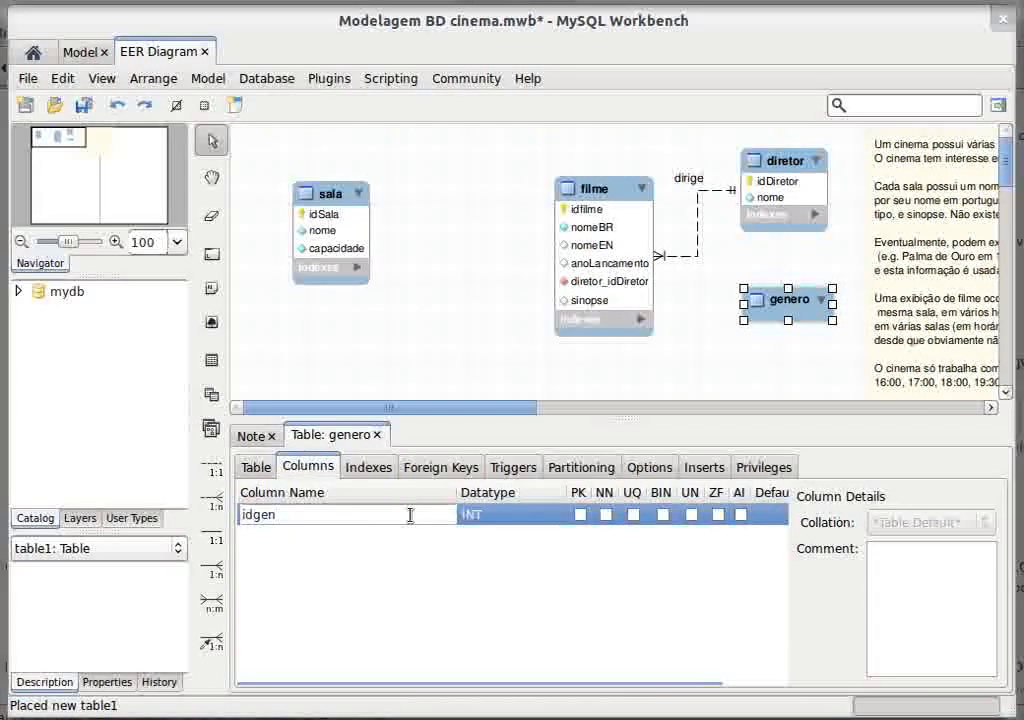
text(ero)
key(Return)
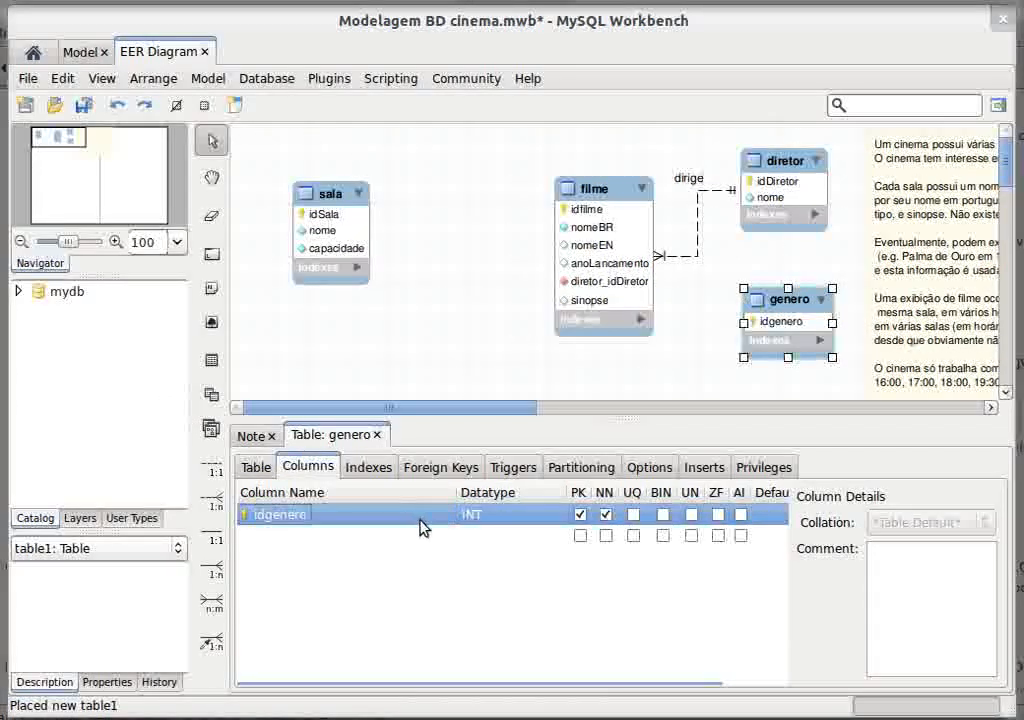
- Add a nome column of type VARCHAR(45) to the genero table and mark it as not null
click(315, 551)
click(311, 540)
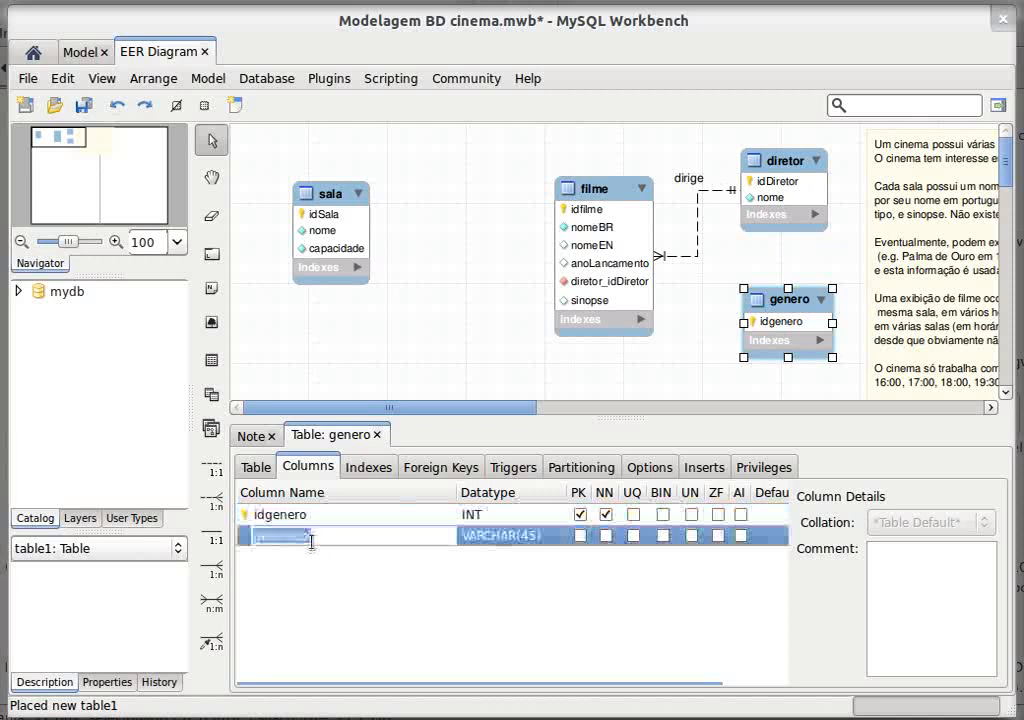
key(Return)
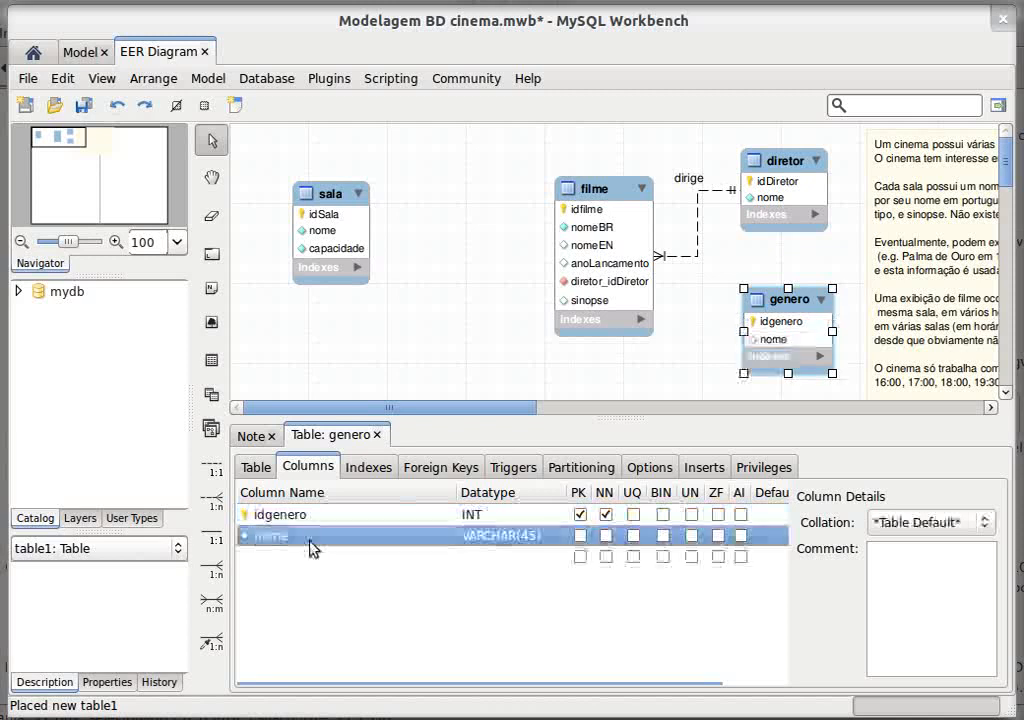
click(605, 535)
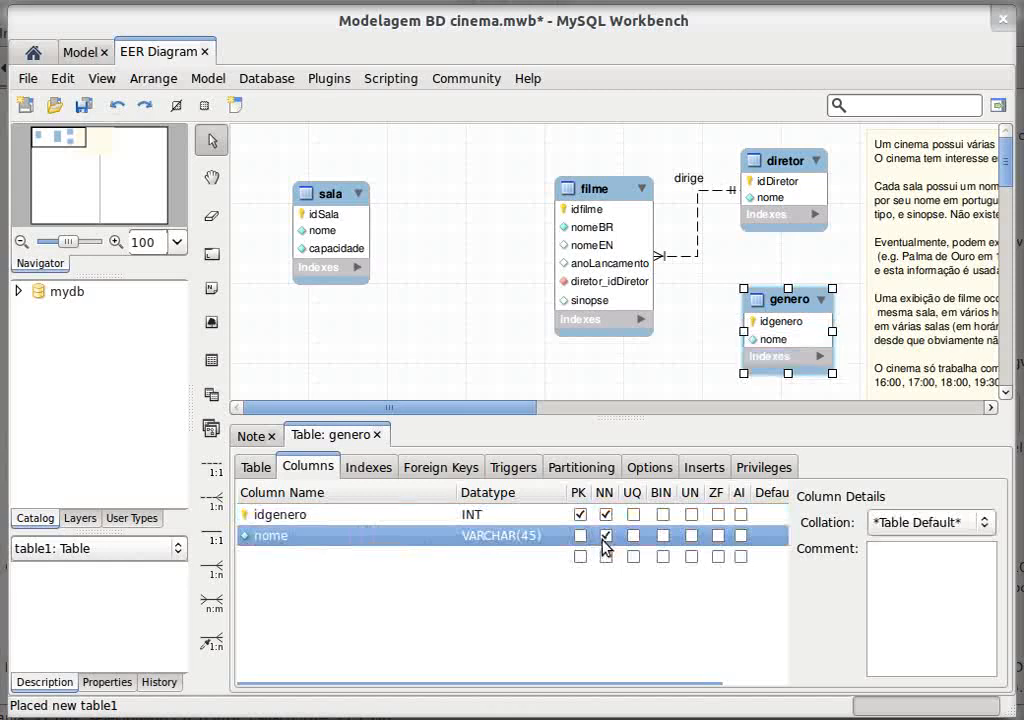
click(612, 354)
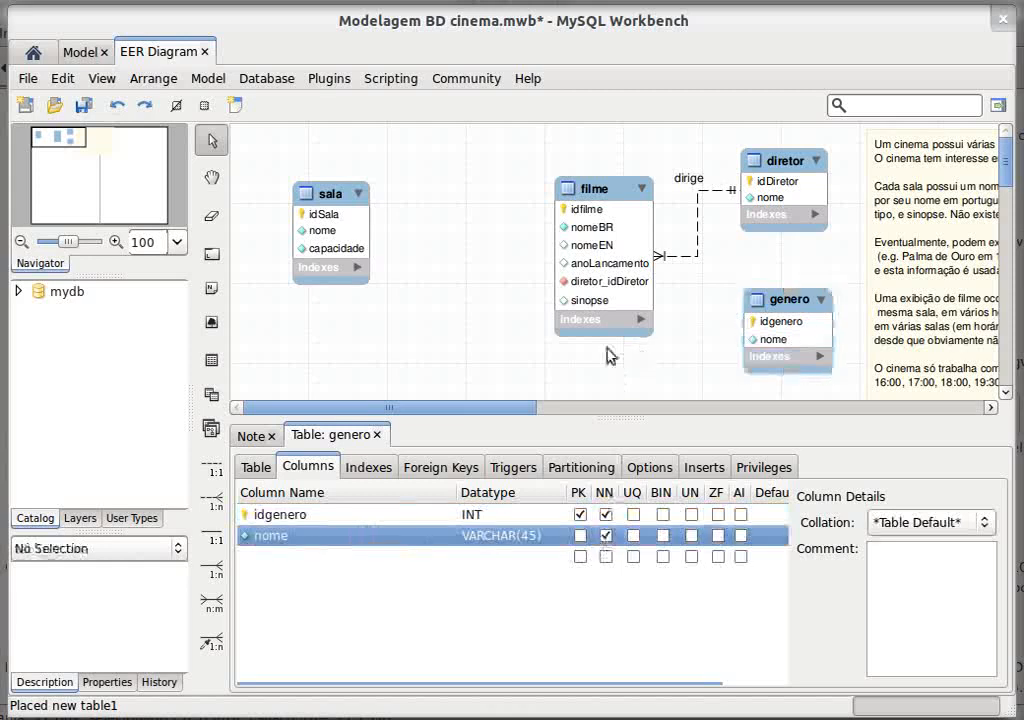
- Check the tipo attribute in the note and link filme to genero with a non-identifying 1:n relationship
click(252, 437)
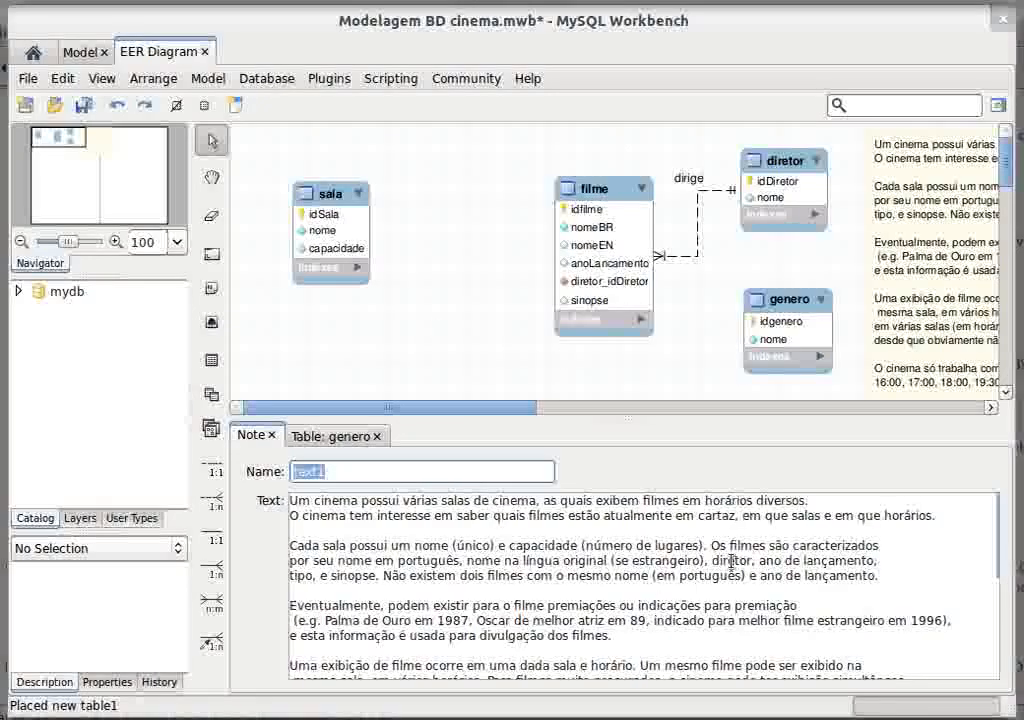
double_click(300, 575)
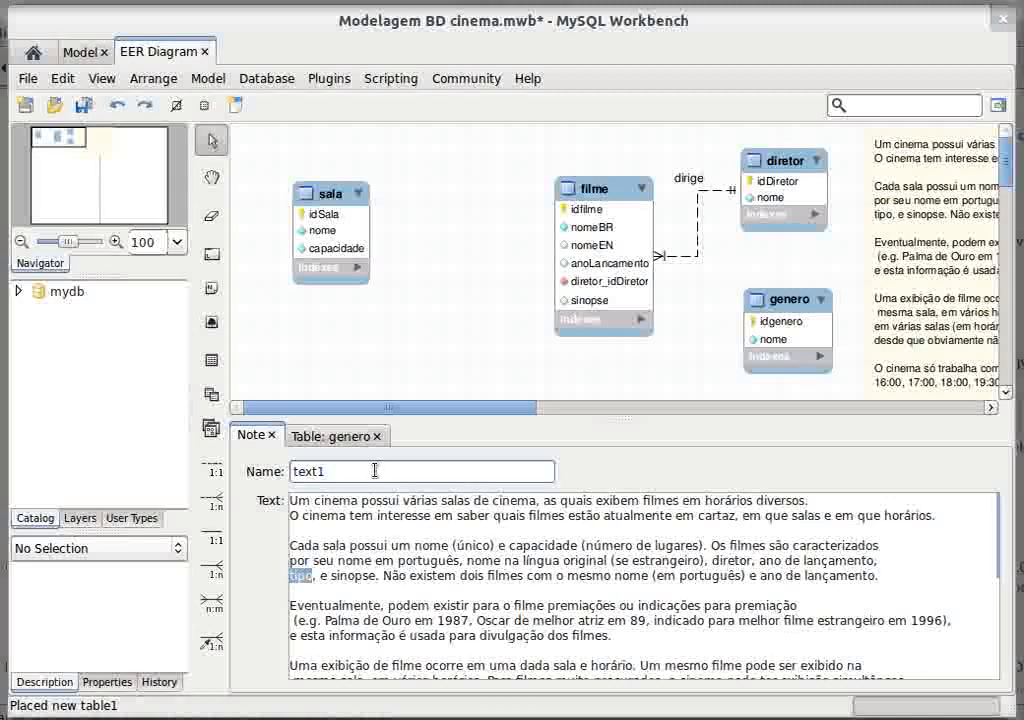
click(338, 437)
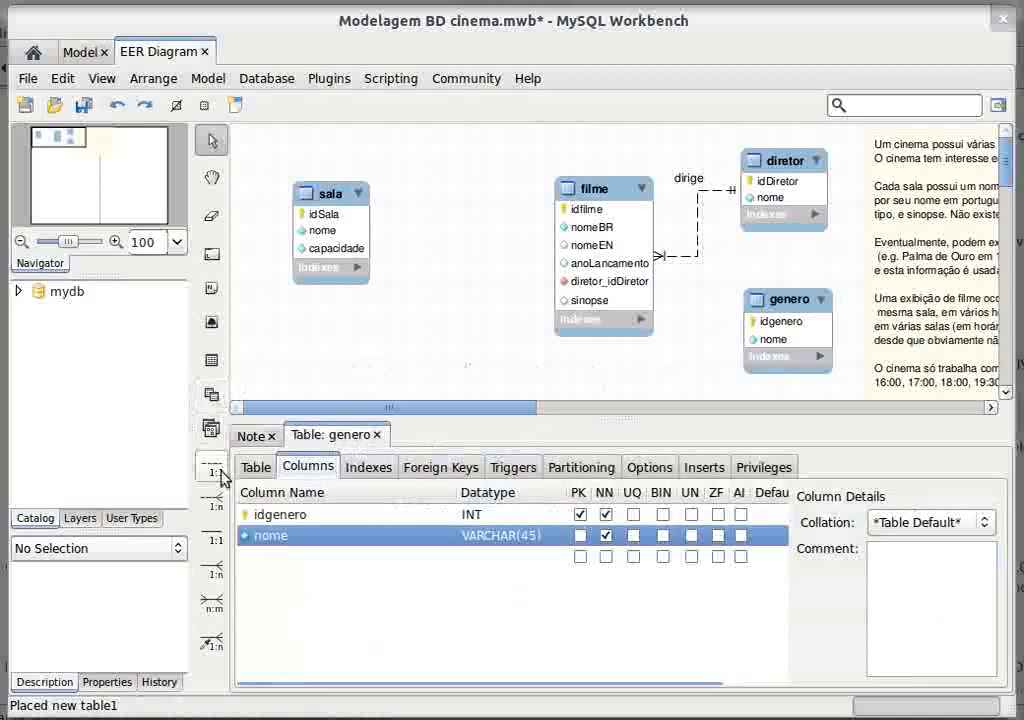
click(211, 500)
click(615, 295)
click(808, 350)
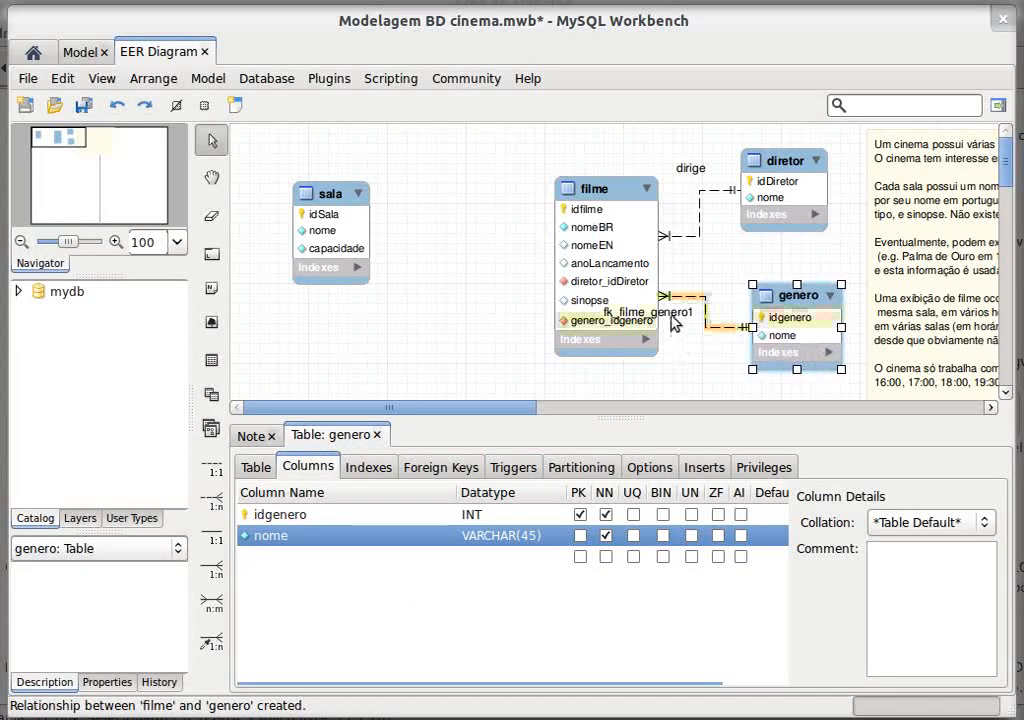
- Caption the filme–genero relationship classifica and place the caption just below its connector, beside genero
drag(671, 317, 713, 343)
click(423, 440)
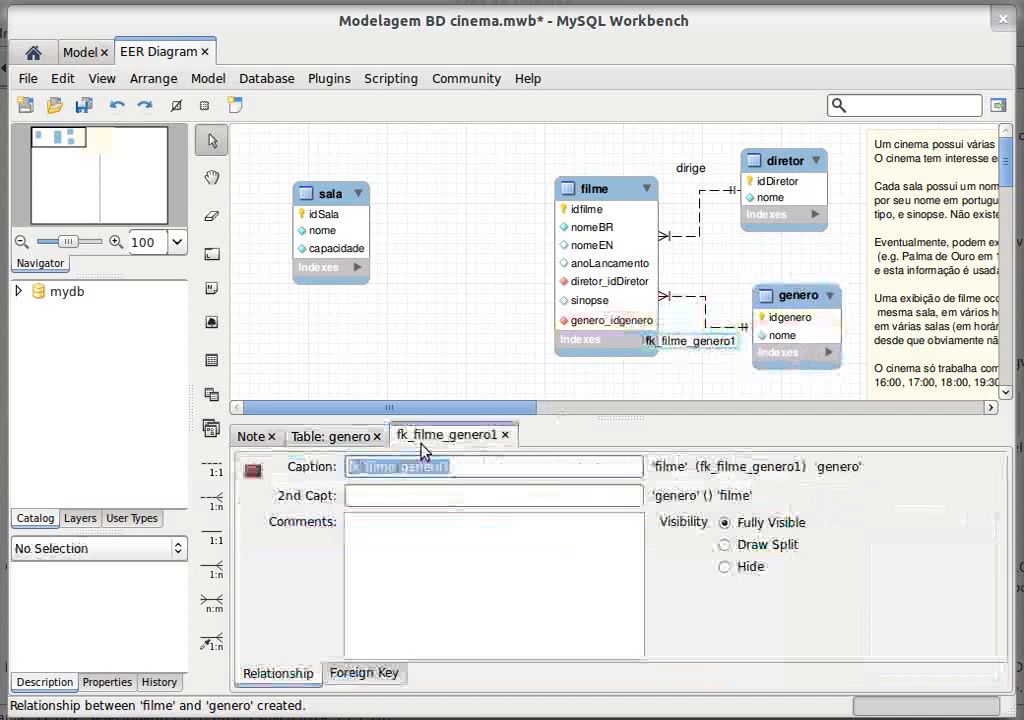
text(classifica)
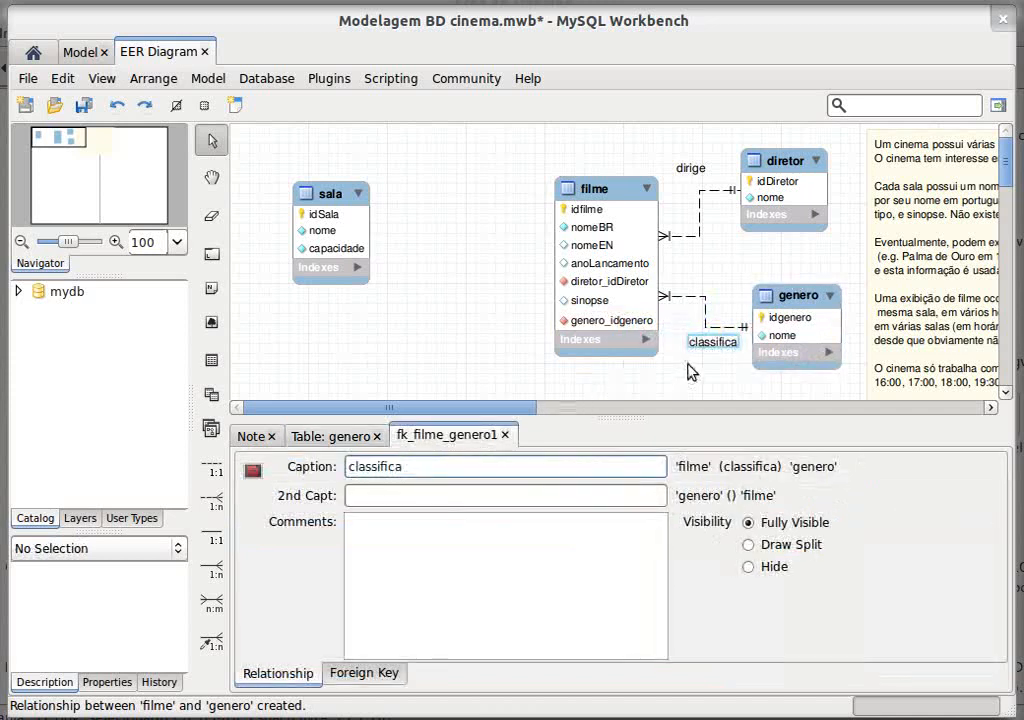
drag(711, 338, 706, 336)
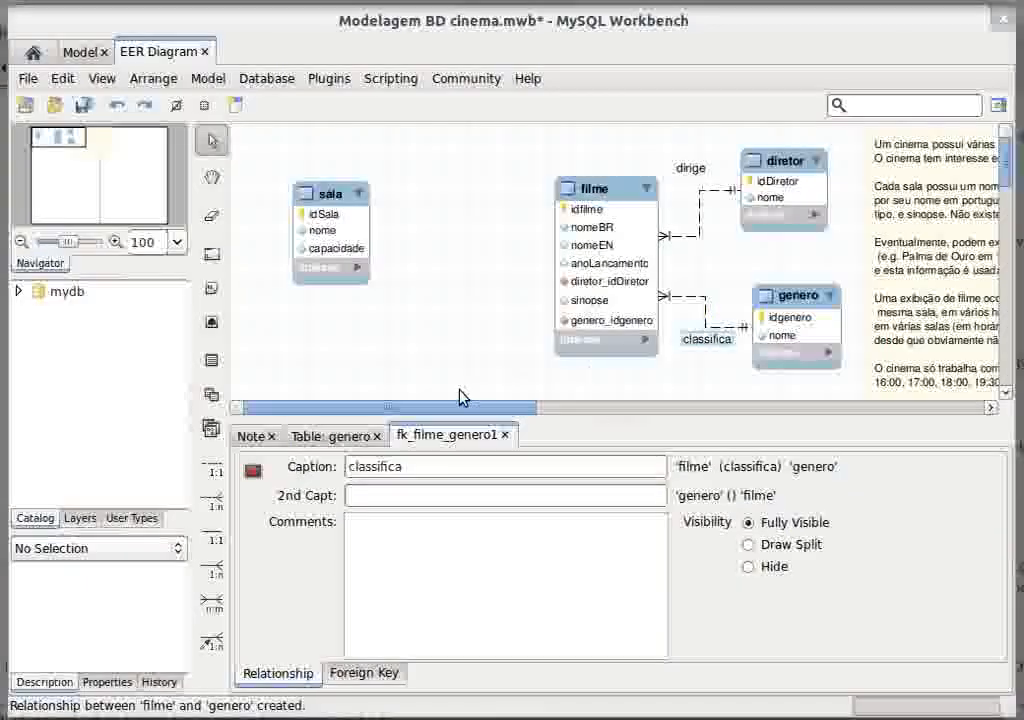
- Reread the note's film attributes and the rule on repeated film name and year, plus the paragraph on film awards and nominations
click(252, 436)
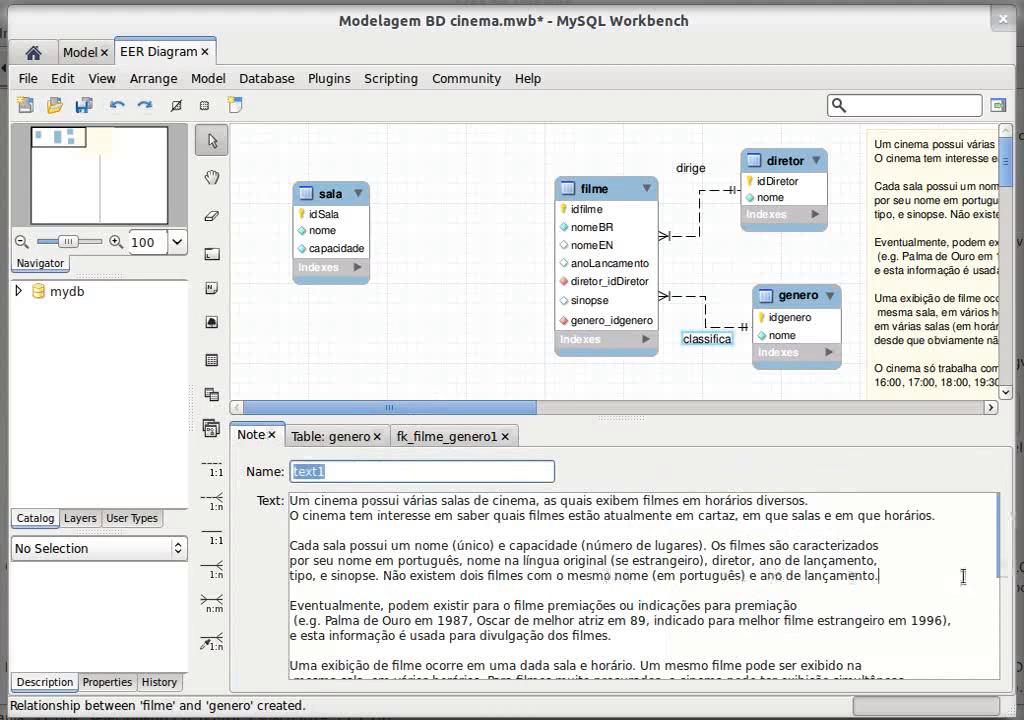
drag(955, 582, 395, 563)
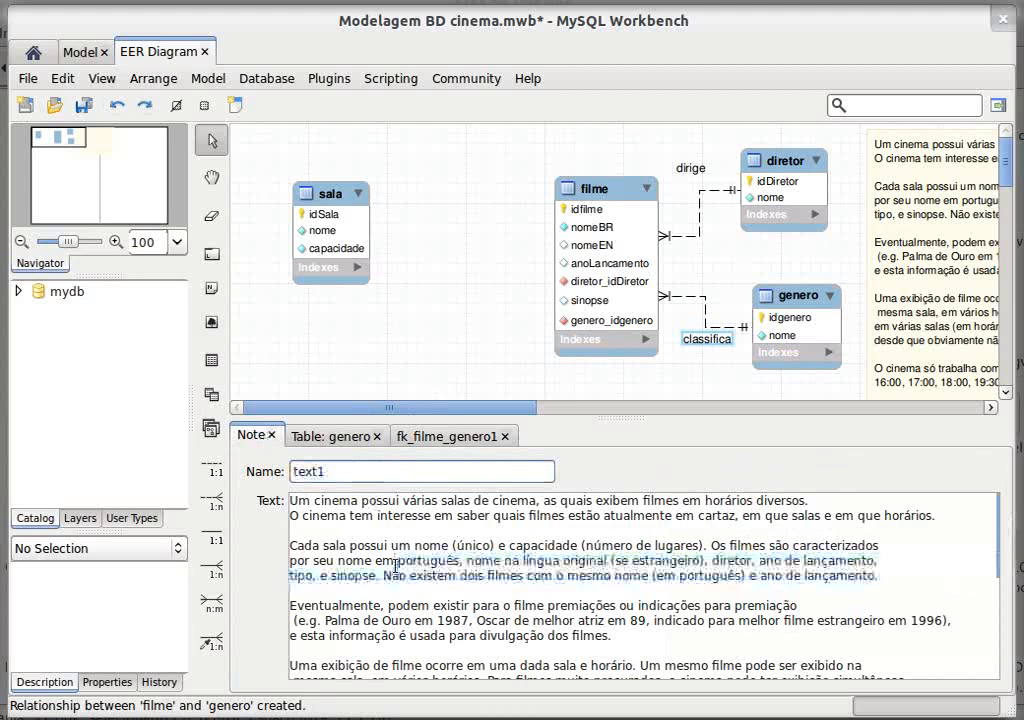
drag(395, 565, 465, 560)
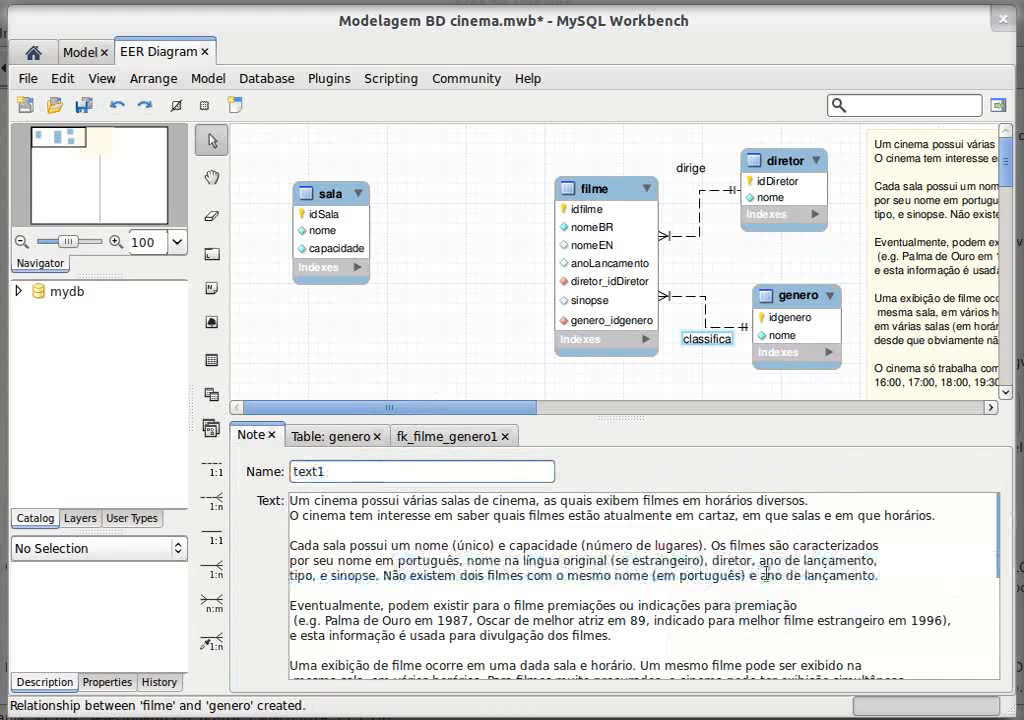
drag(887, 572, 267, 515)
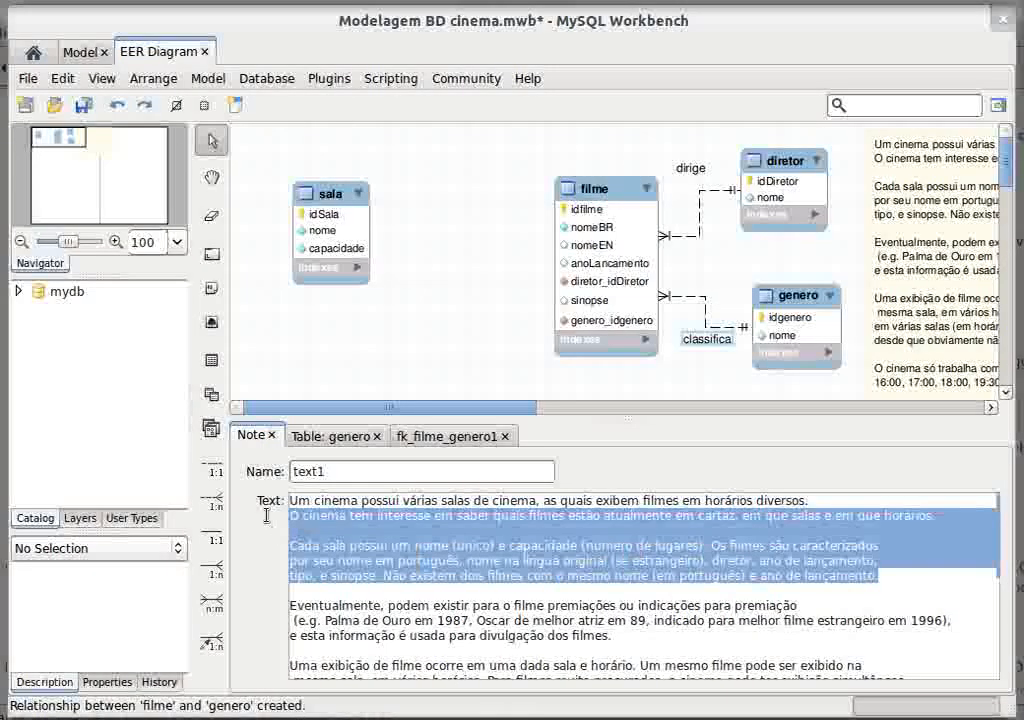
click(517, 585)
scroll(834, 585, down, 2)
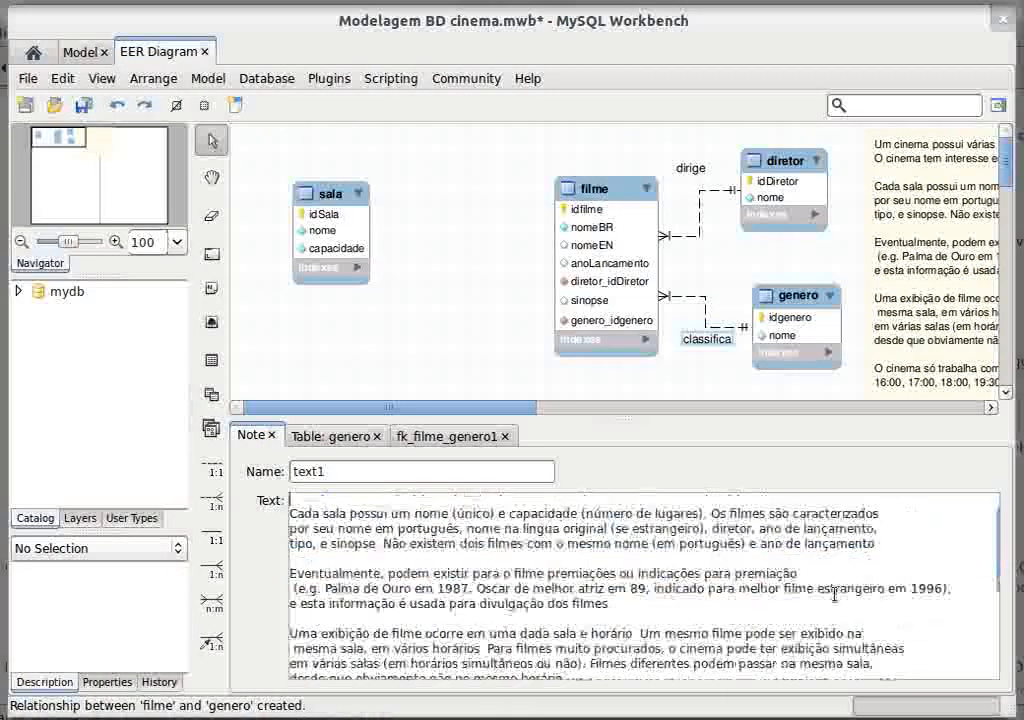
scroll(834, 590, up, 2)
drag(835, 576, 484, 562)
scroll(481, 617, down, 3)
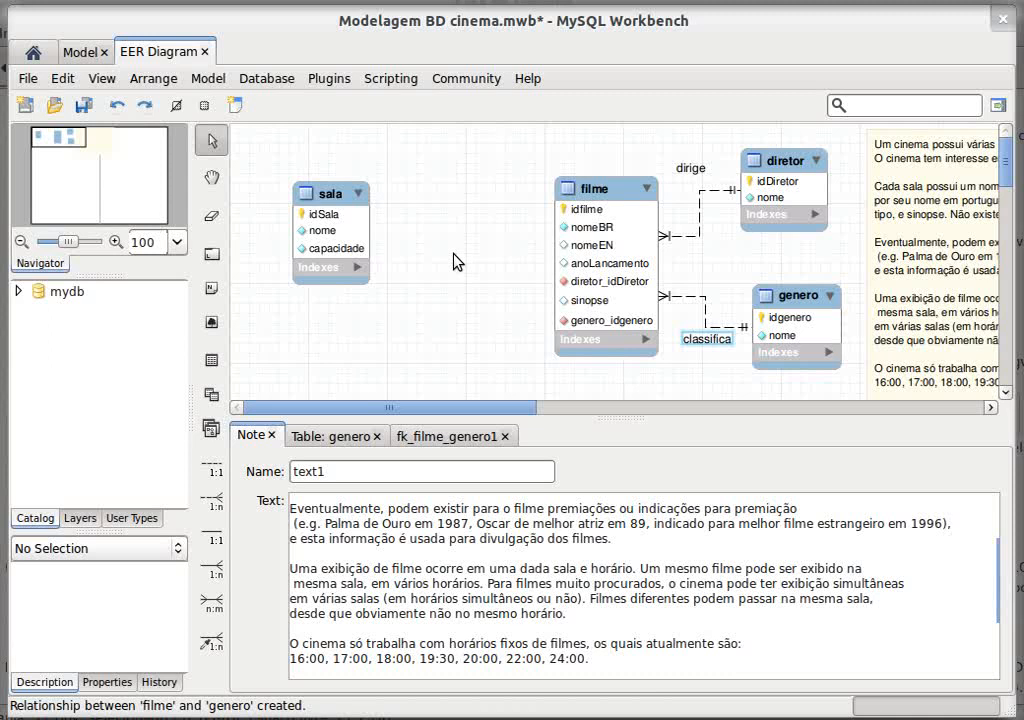
mouse_move(331, 533)
mouse_down()
mouse_move(617, 530)
mouse_move(343, 526)
mouse_move(295, 506)
mouse_move(329, 509)
mouse_up()
click(618, 531)
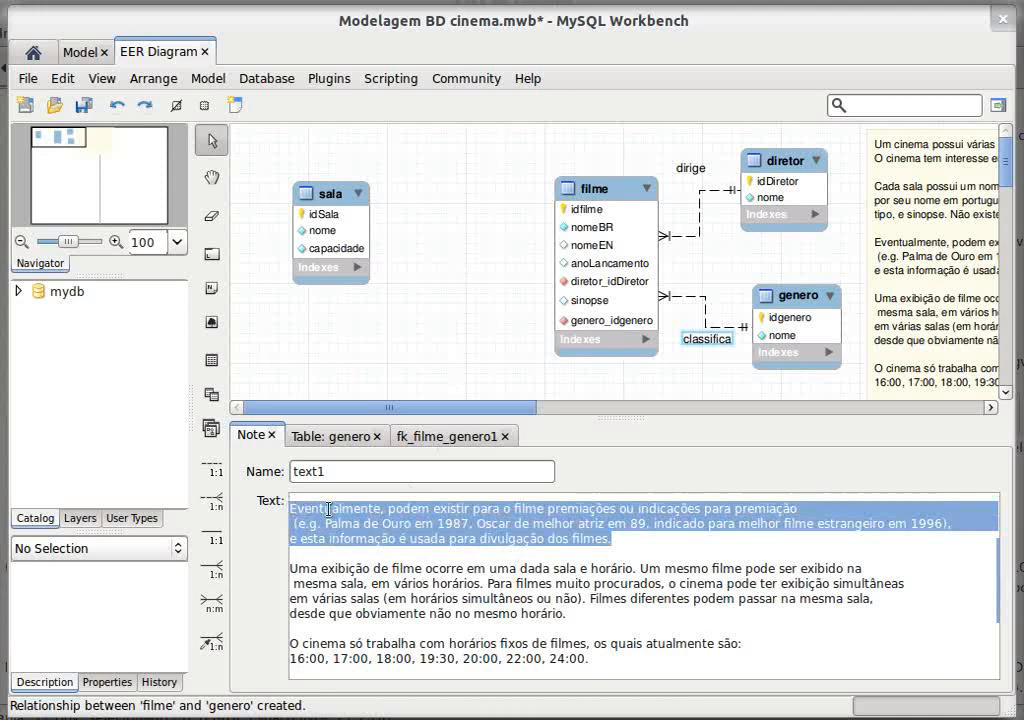
- Place a new table in the empty area below filme and name it premiacao
scroll(394, 351, down, 3)
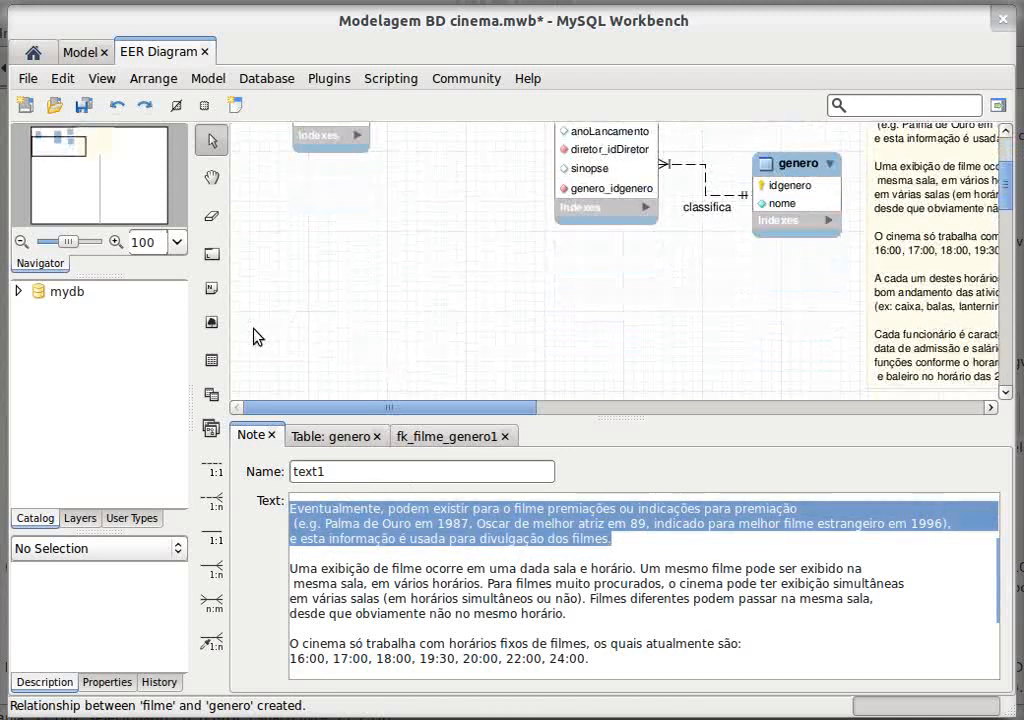
click(212, 360)
click(586, 301)
drag(611, 285, 591, 312)
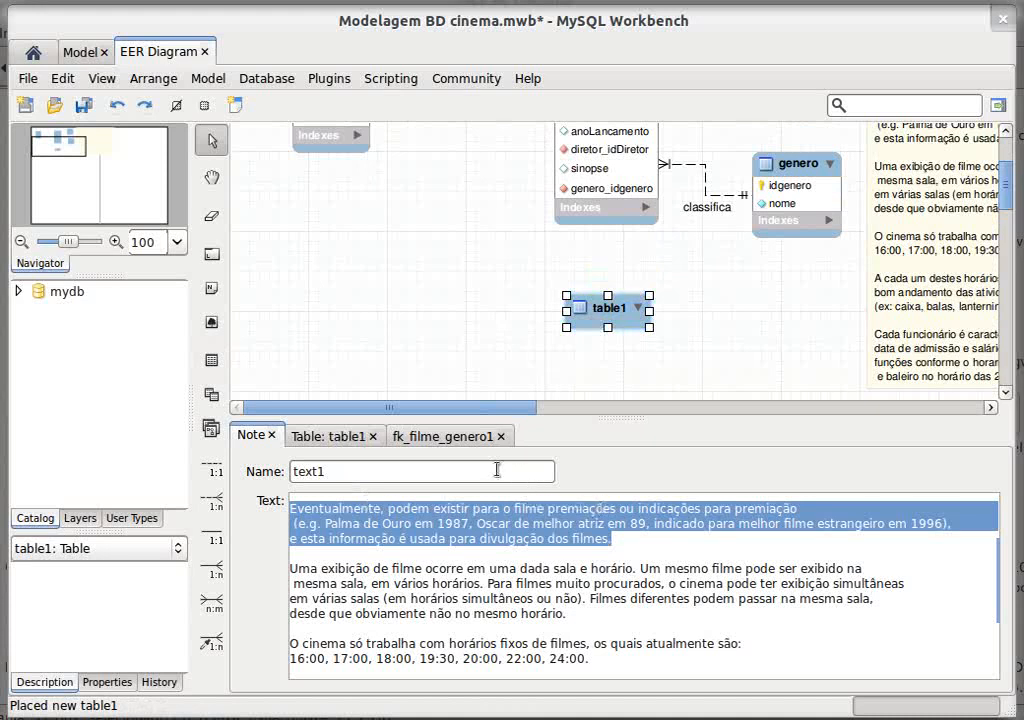
click(323, 438)
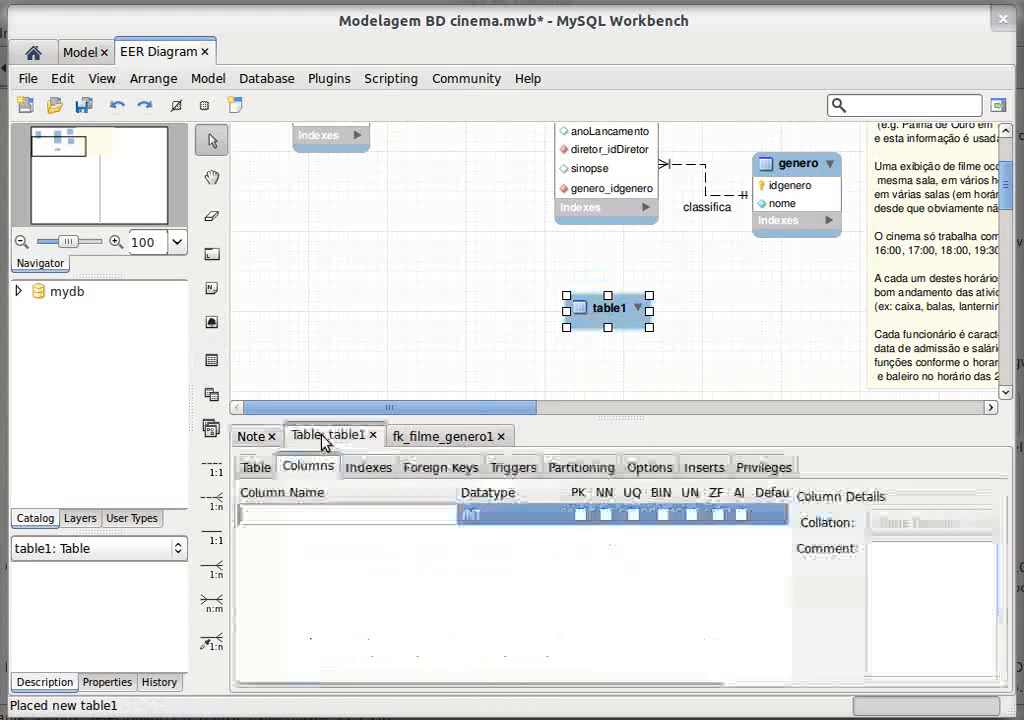
click(258, 468)
text(pre)
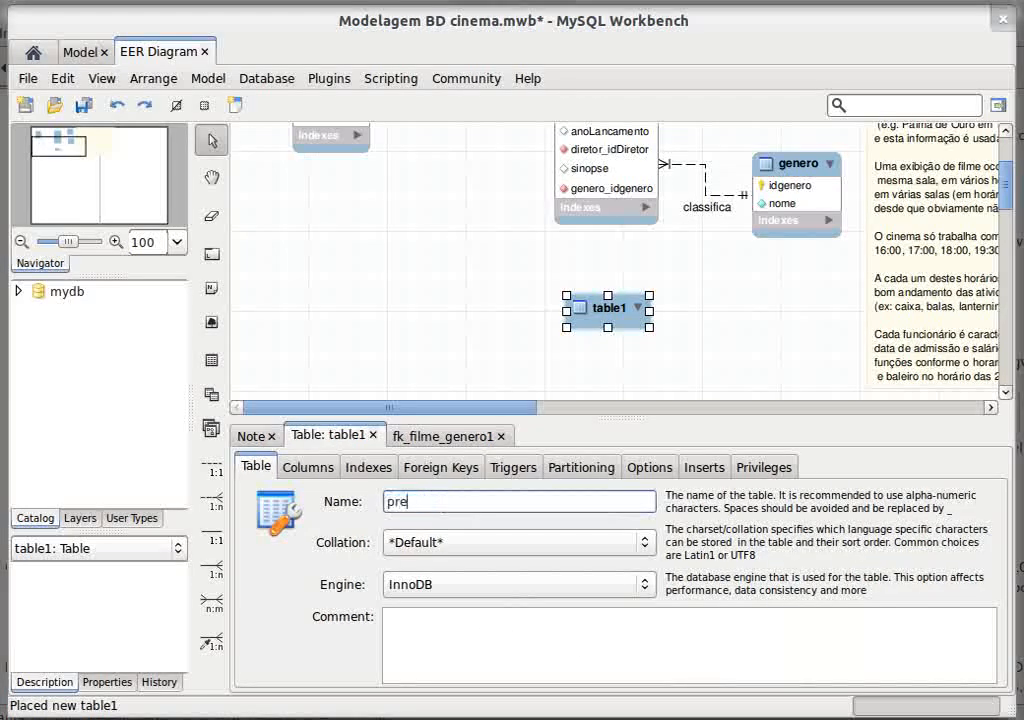
text(mio)
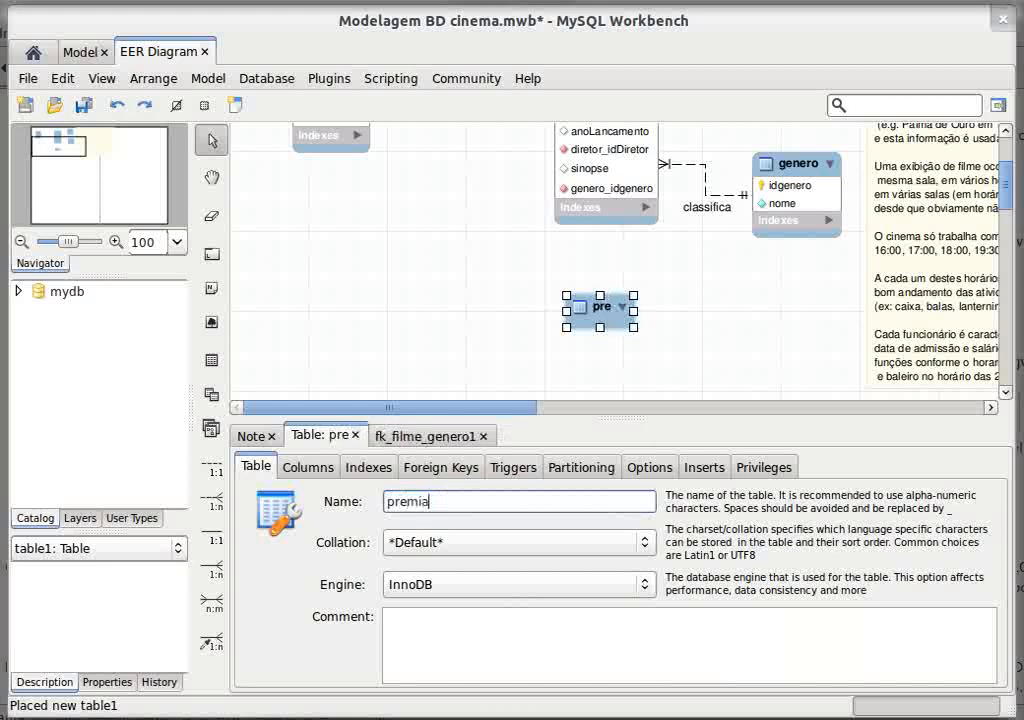
key(Return)
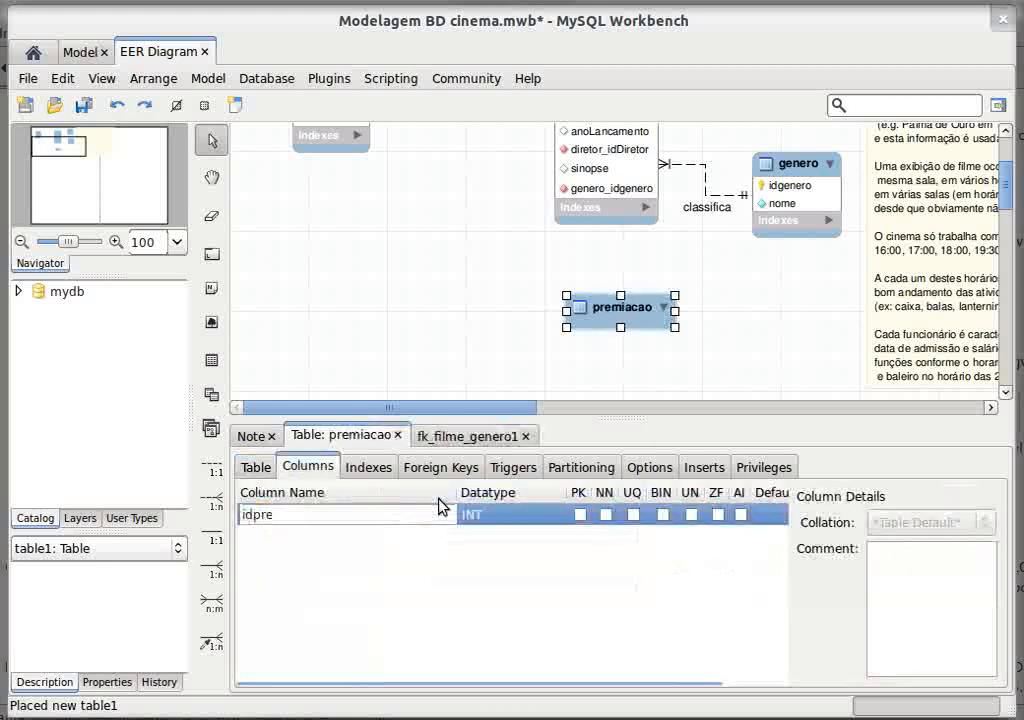
- Give the premiacao table the primary key column idpremiacao and a nome column
text(miacao)
key(Return)
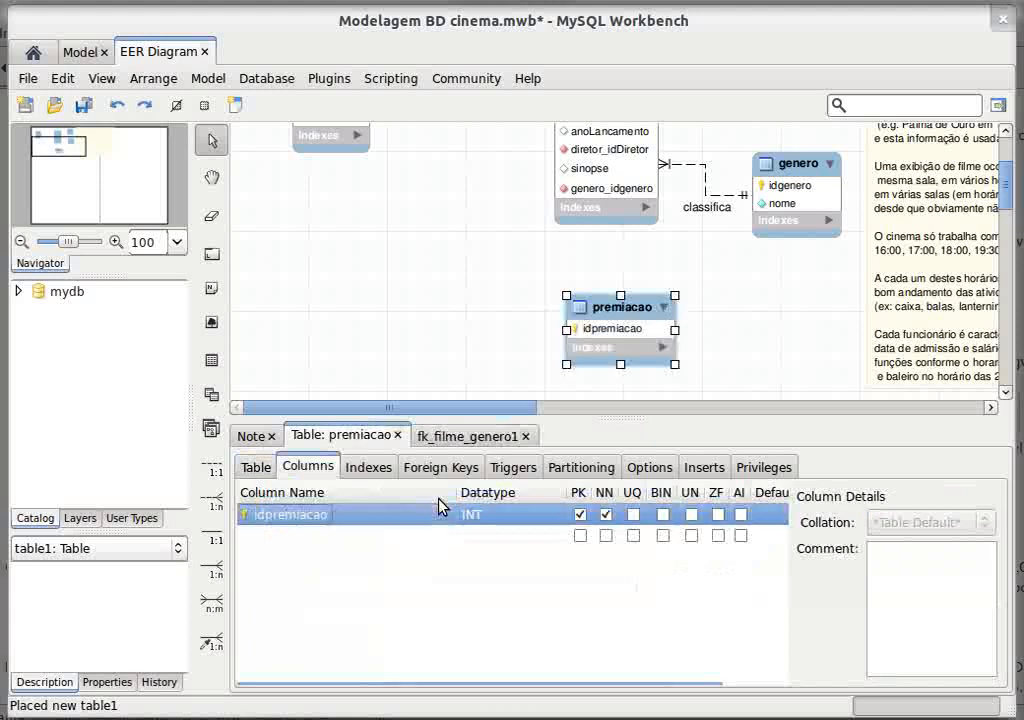
click(420, 533)
click(416, 536)
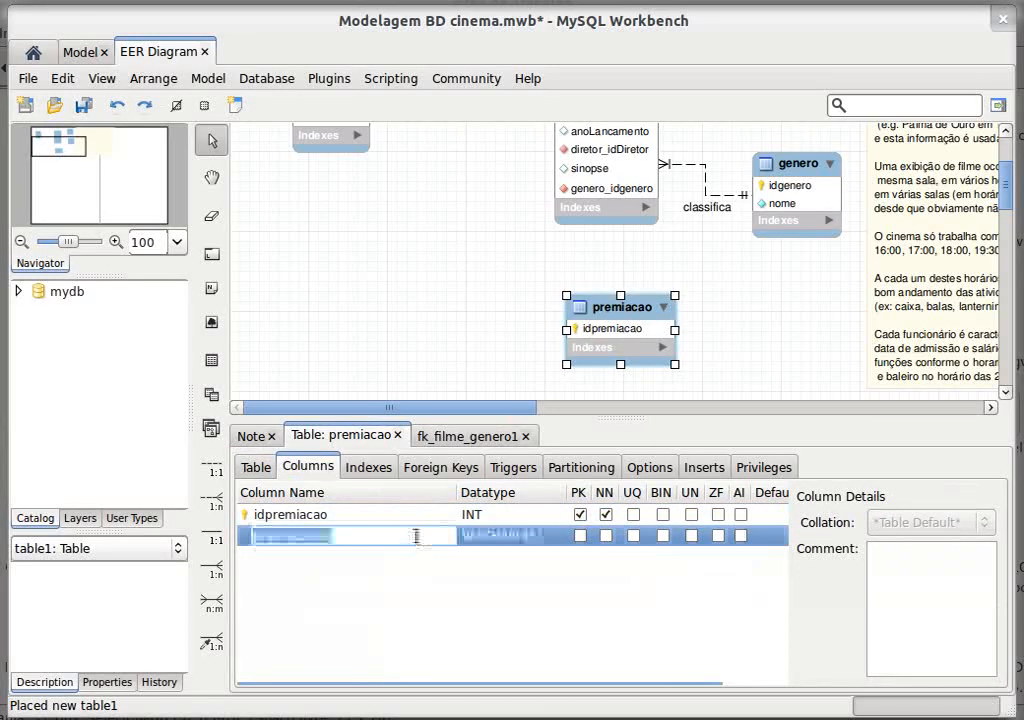
text(nome)
key(Return)
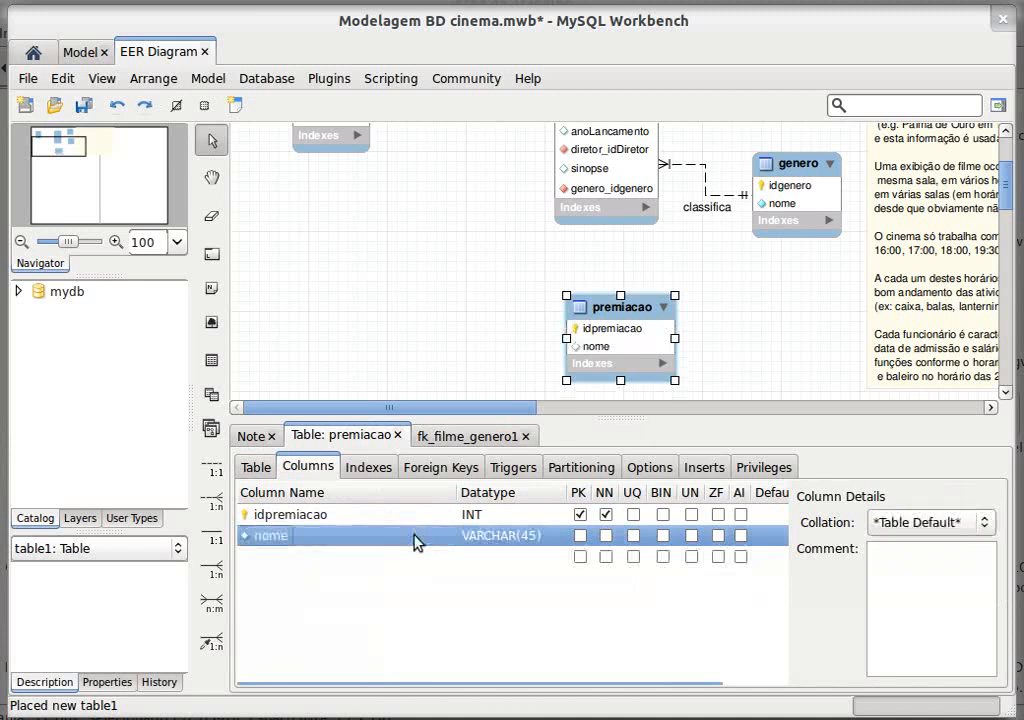
- Add a third column named anoLancamento to the premiacao table
click(400, 558)
click(400, 558)
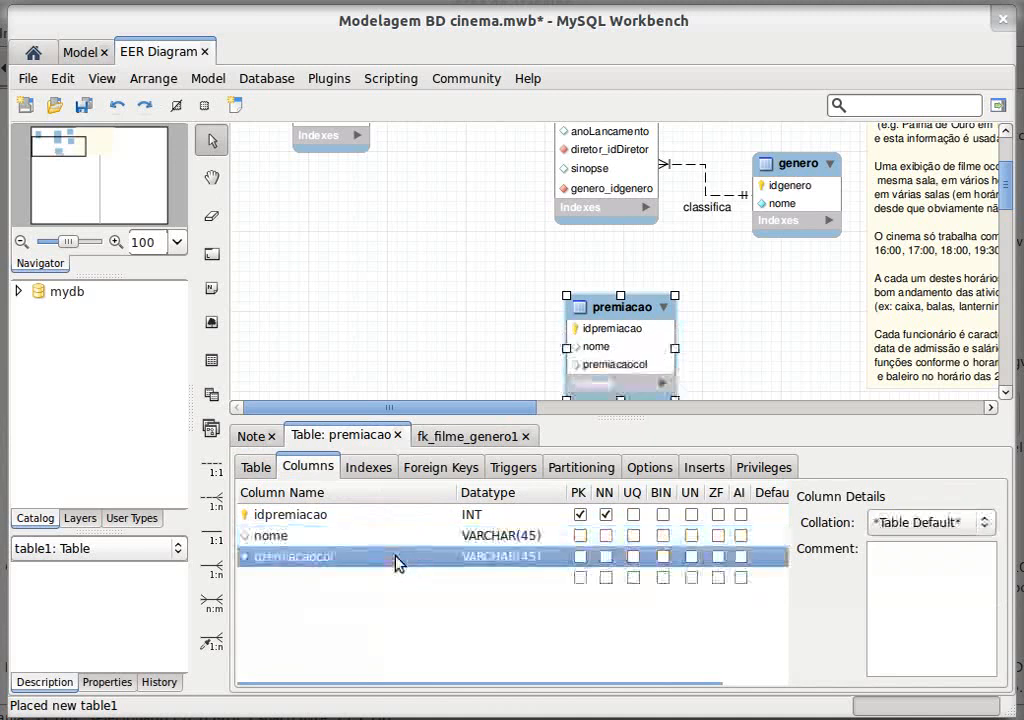
text(dataLancamento)
key(Return)
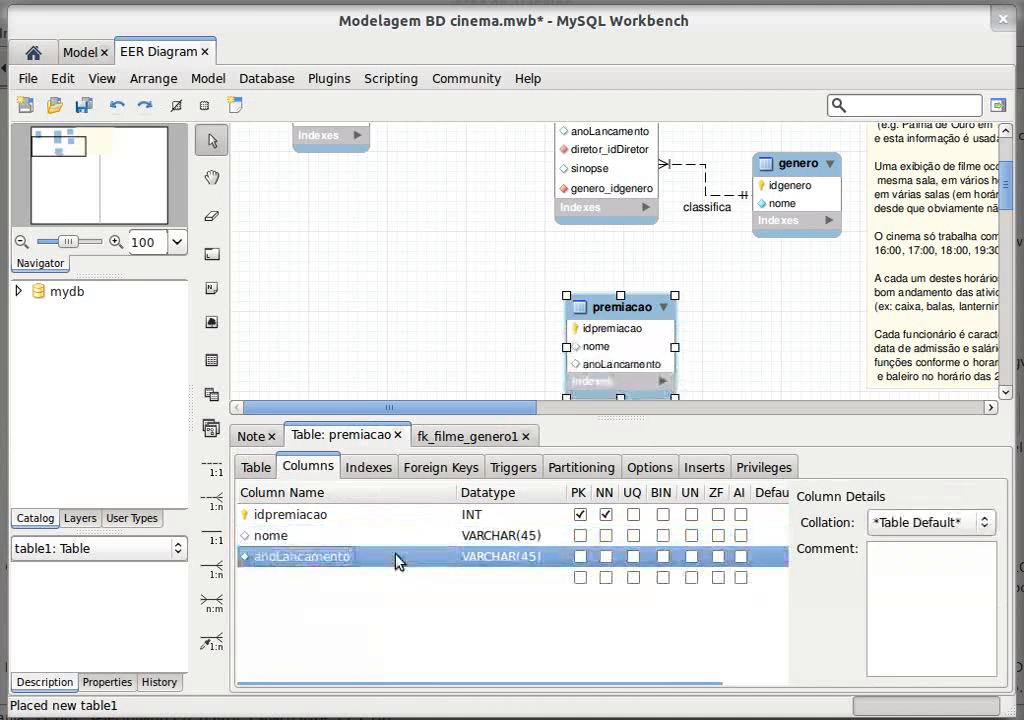
click(352, 560)
key(BackSpace)
key(BackSpace)
key(BackSpace)
key(BackSpace)
key(BackSpace)
key(BackSpace)
key(BackSpace)
key(BackSpace)
key(BackSpace)
key(BackSpace)
key(BackSpace)
key(BackSpace)
key(BackSpace)
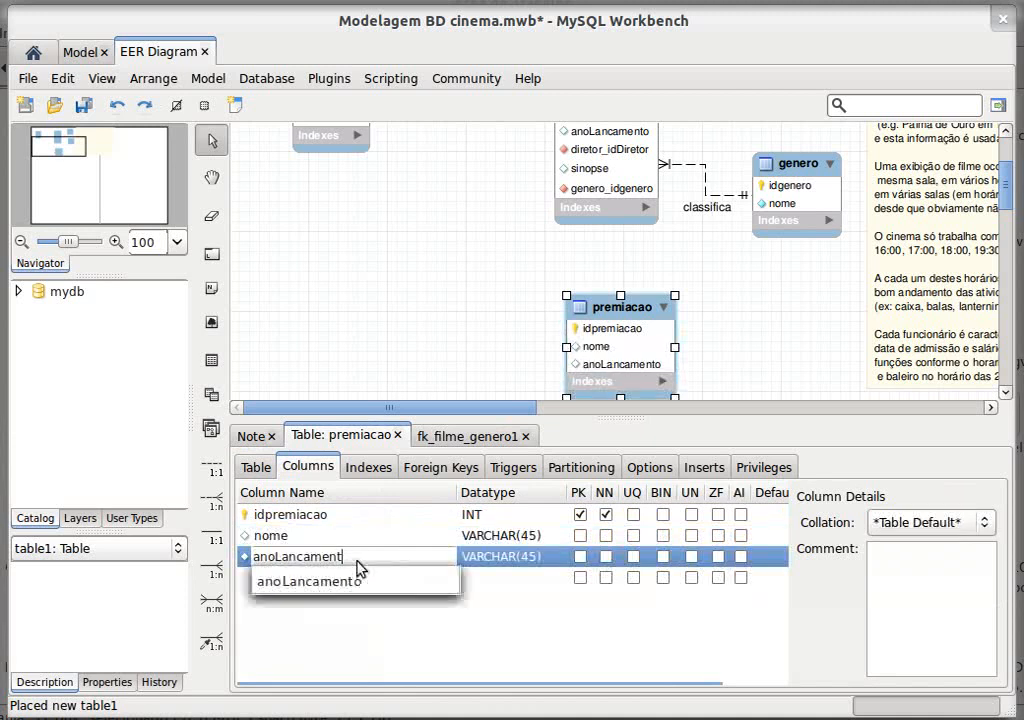
click(372, 564)
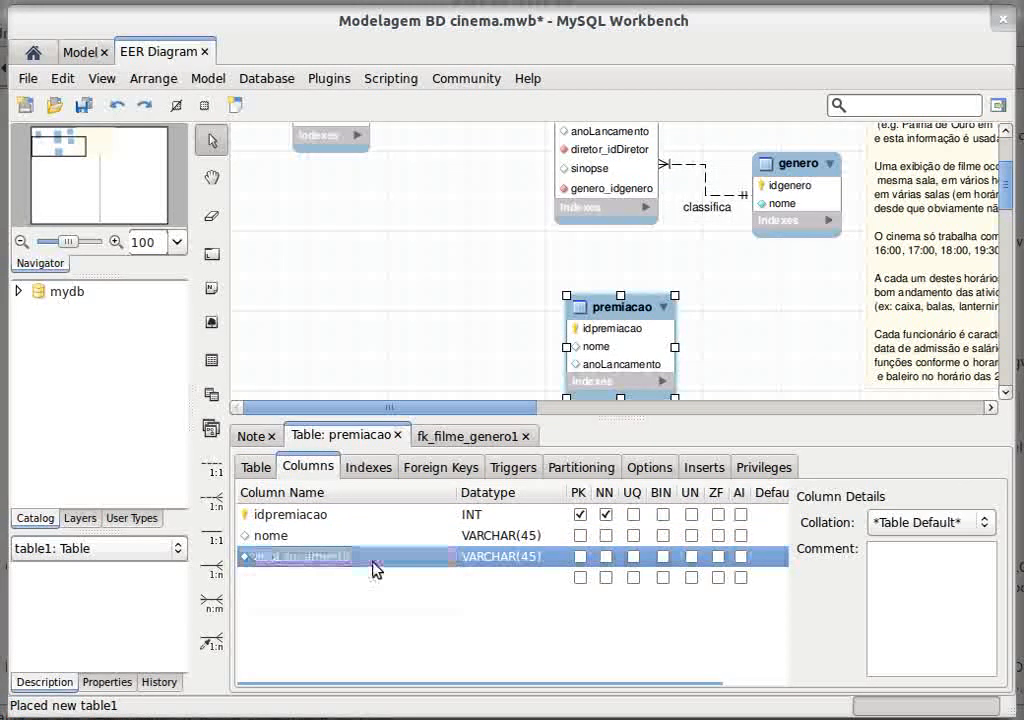
- Set the datatype of premiacao's anoLancamento column to INT
click(488, 559)
text(INT)
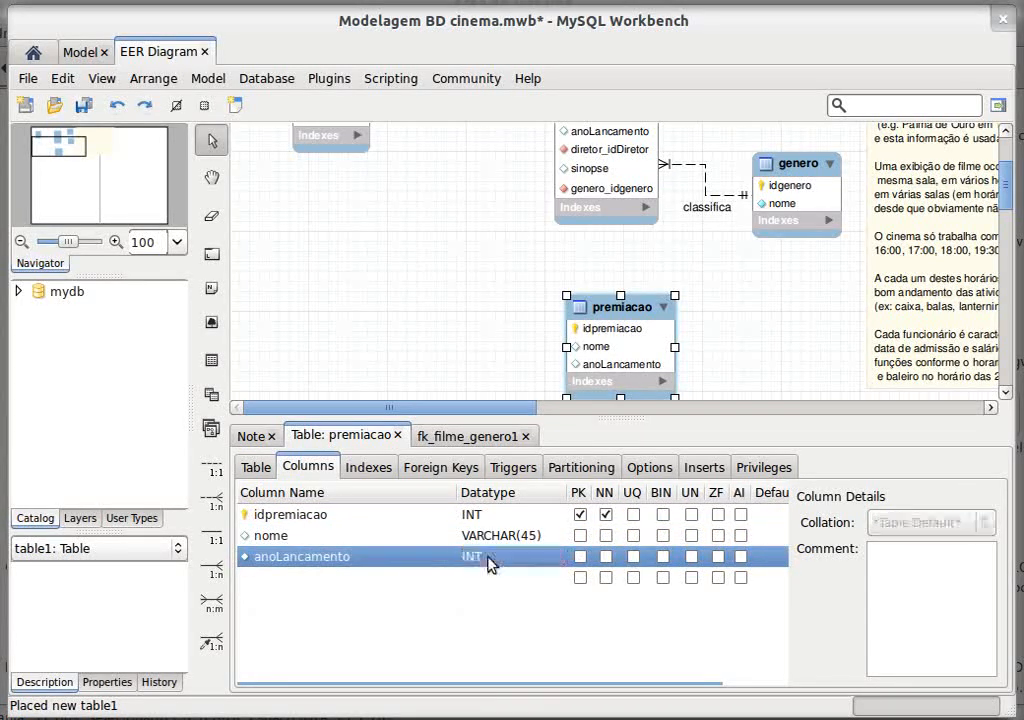
- Rename the anoLancamento column of the premiacao table as ano
click(308, 534)
click(305, 558)
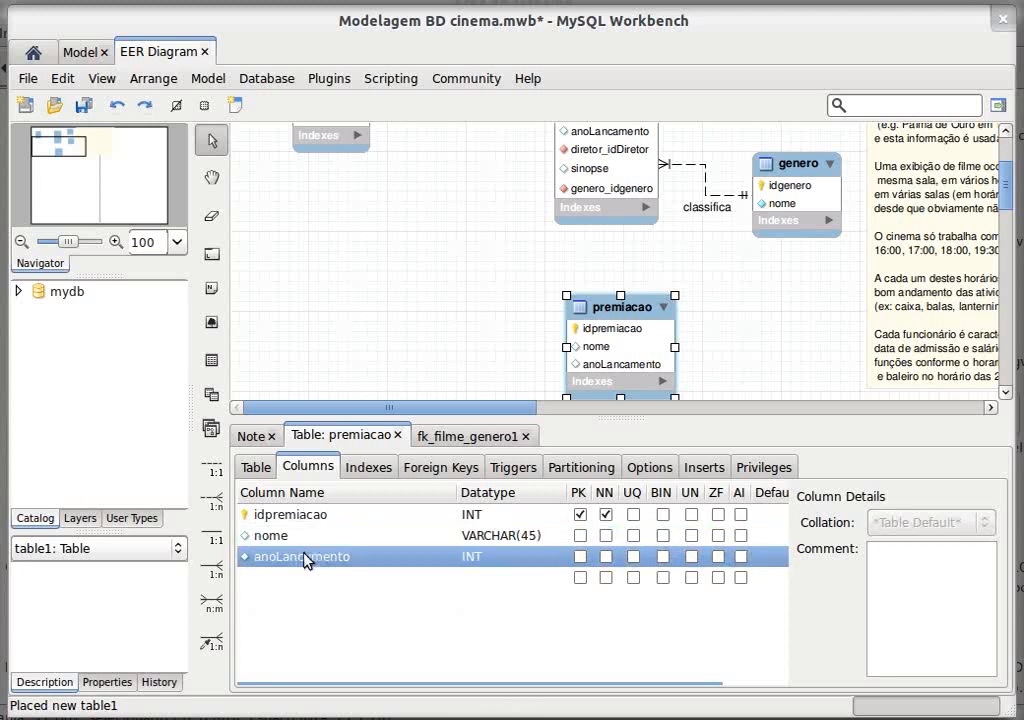
click(305, 559)
click(298, 558)
drag(275, 557, 407, 557)
key(BackSpace)
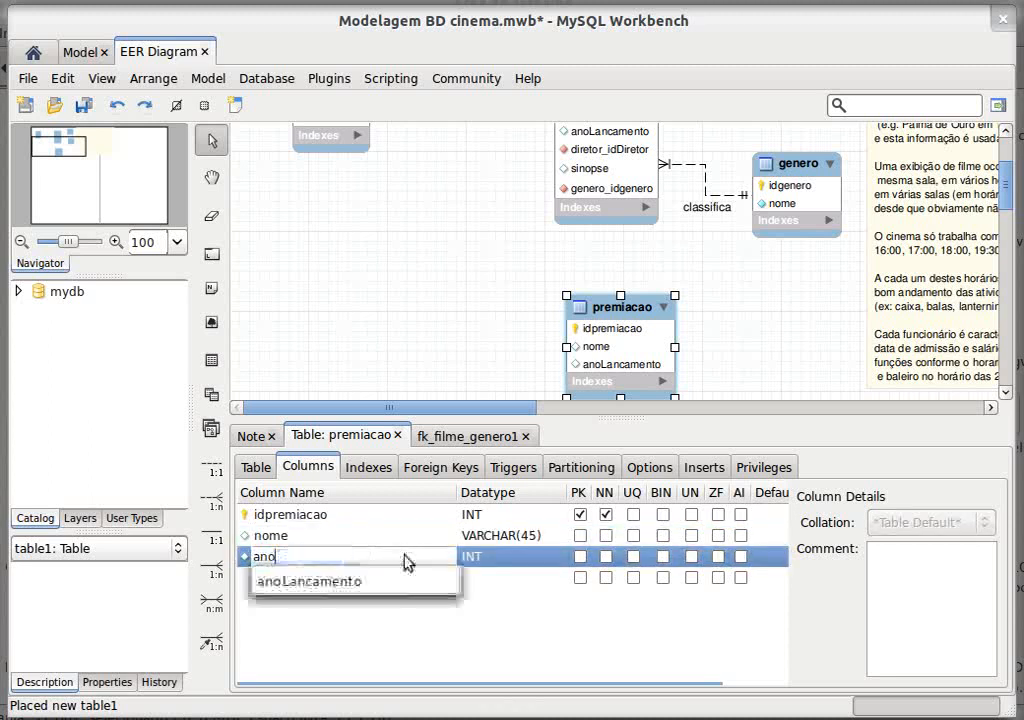
key(Return)
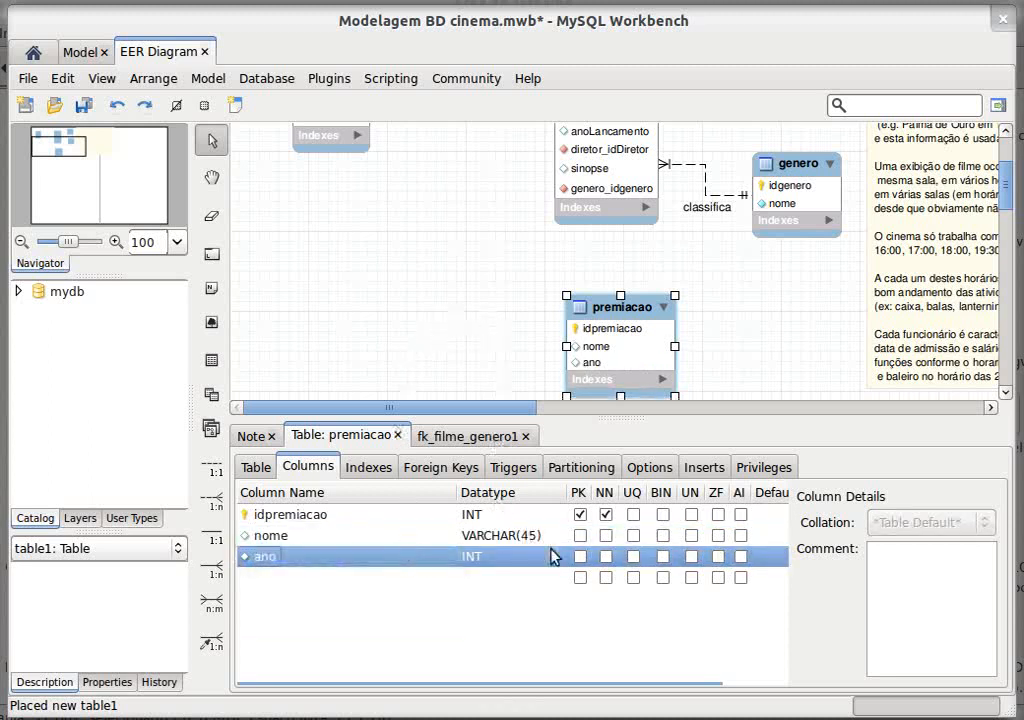
- Make the nome and ano columns of the premiacao table not null, then deselect the table
click(604, 537)
click(607, 556)
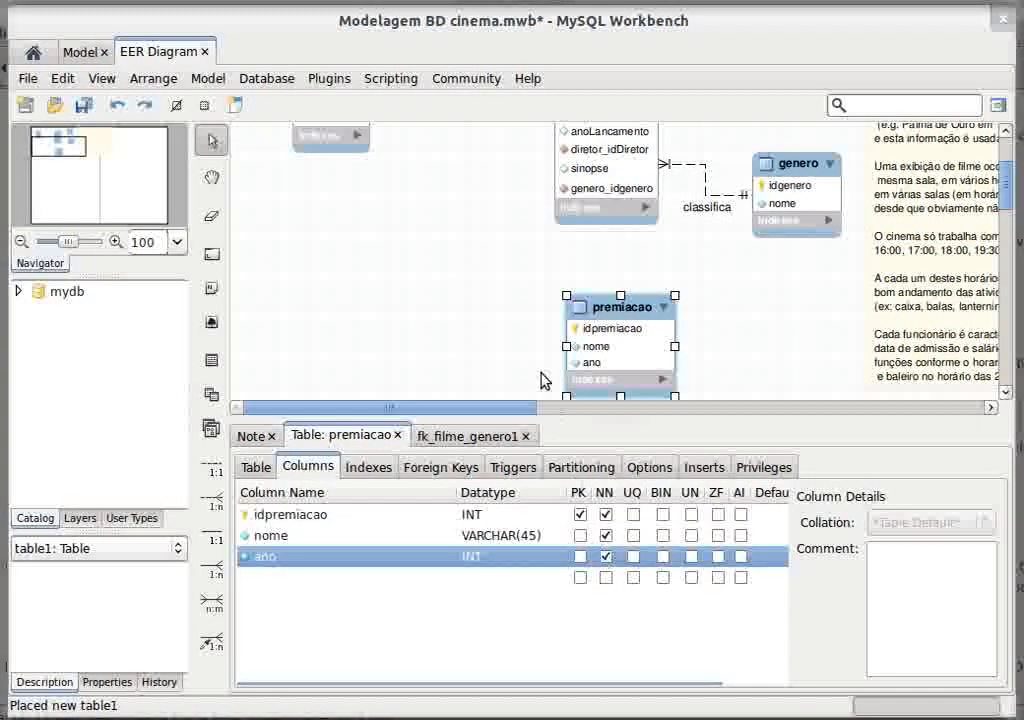
click(527, 352)
- Read the requirements note's passage on film awards and nominations and compare it with the premiacao table
click(251, 436)
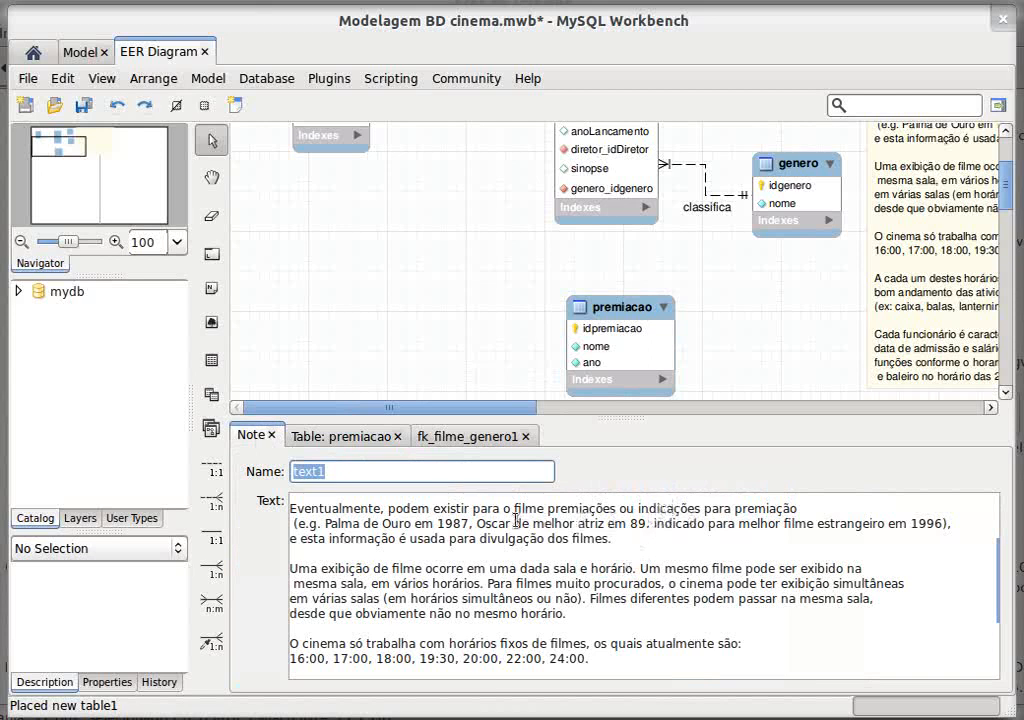
drag(477, 522, 636, 524)
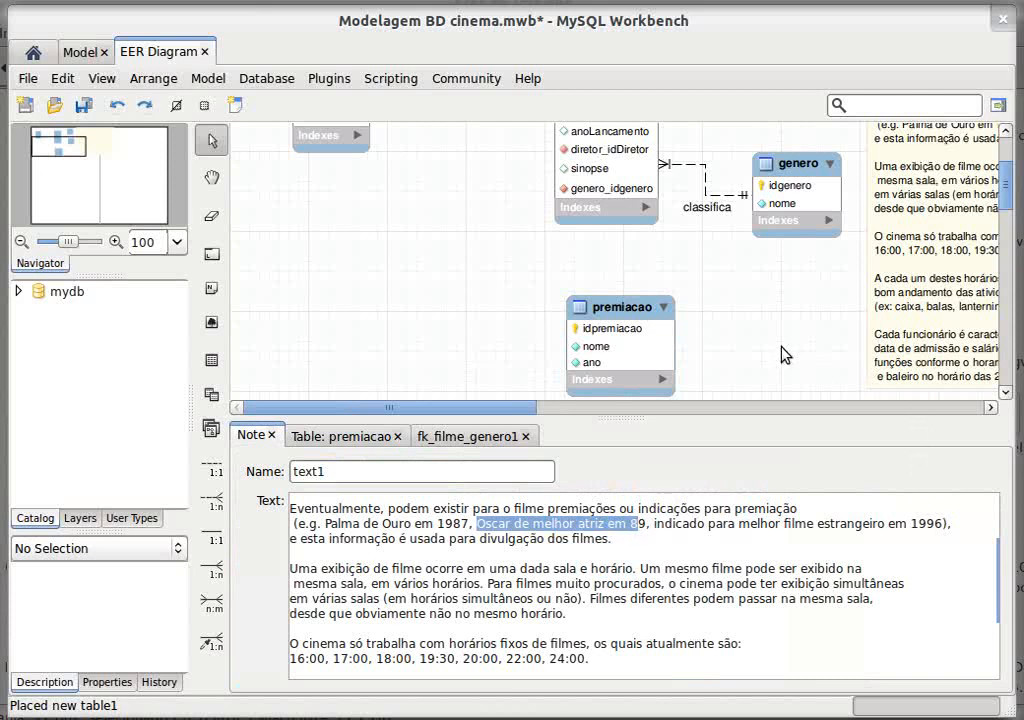
click(580, 350)
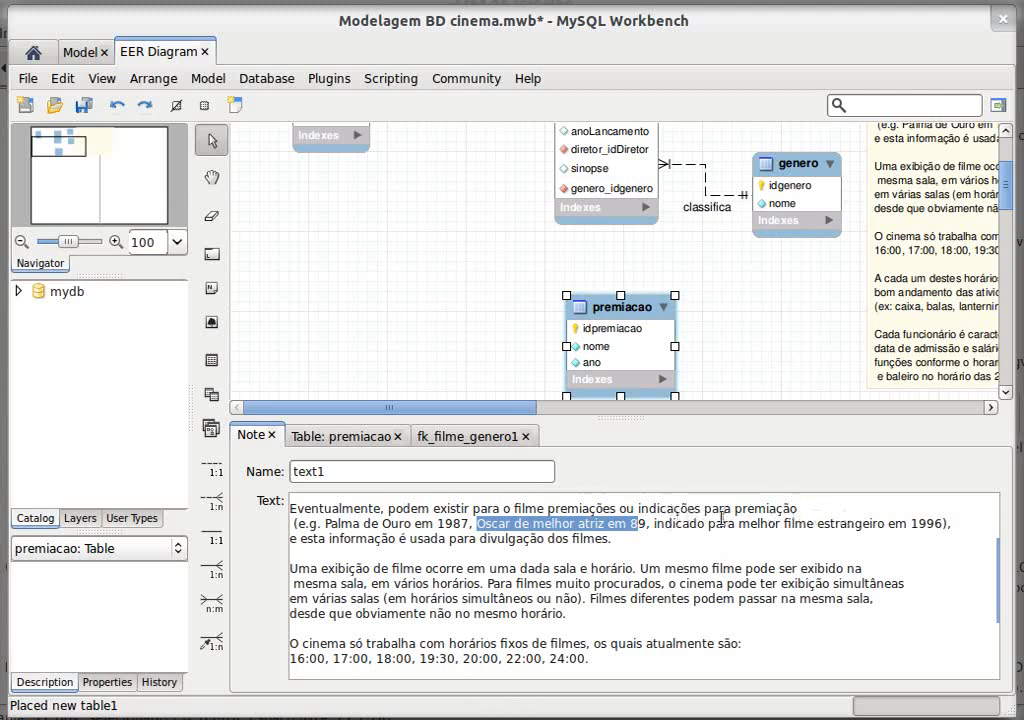
click(487, 518)
drag(480, 522, 834, 524)
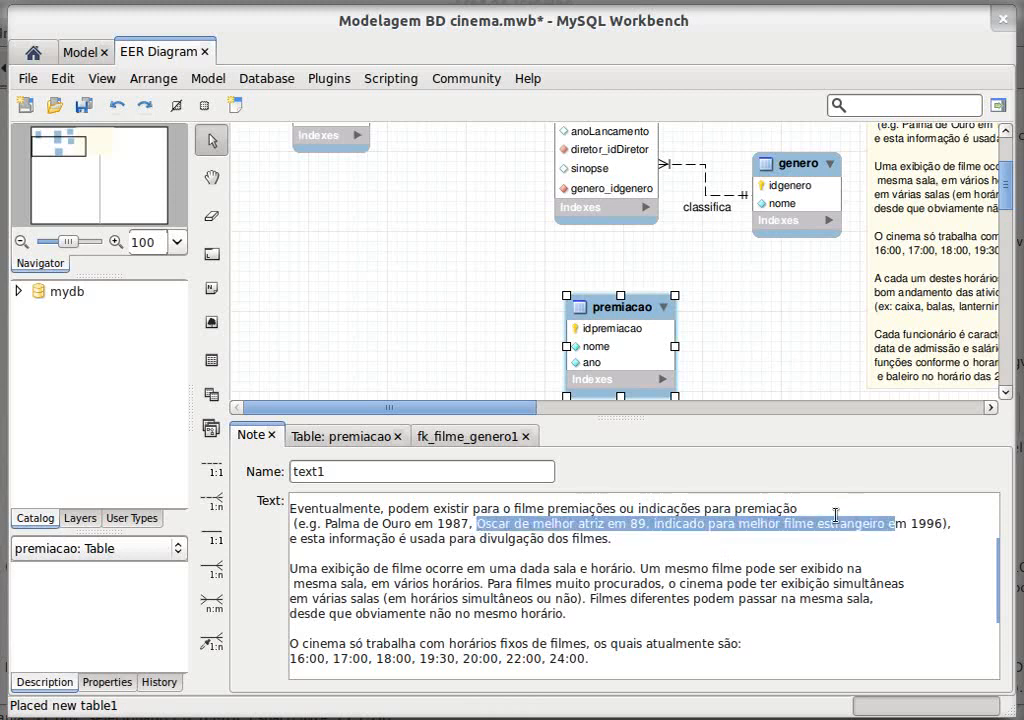
click(927, 516)
drag(927, 514, 927, 521)
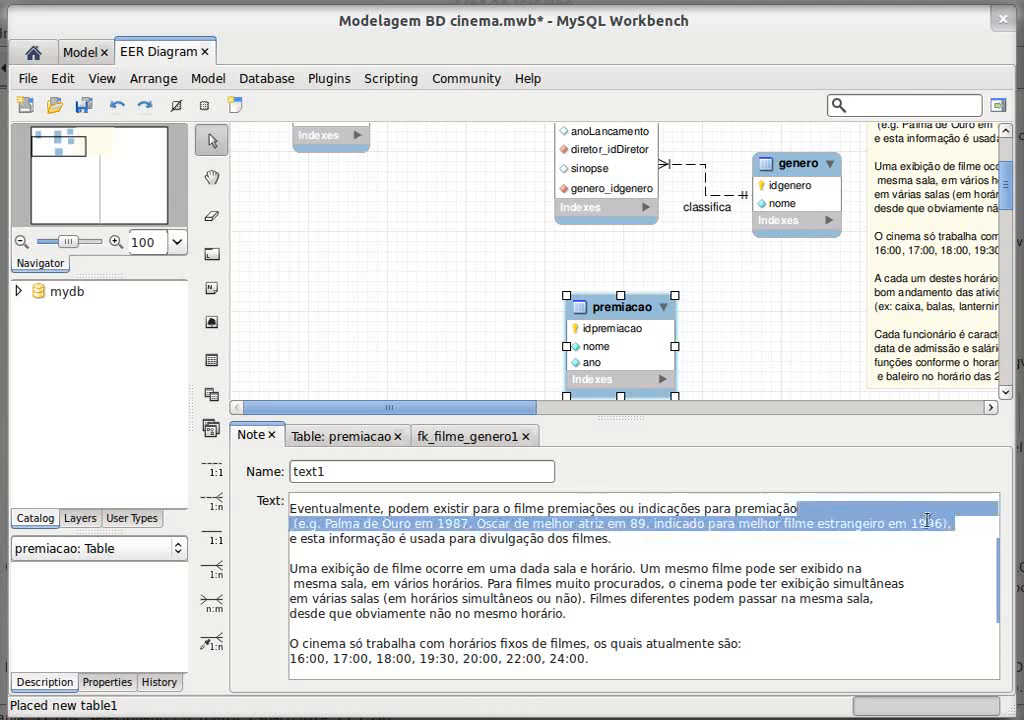
double_click(927, 522)
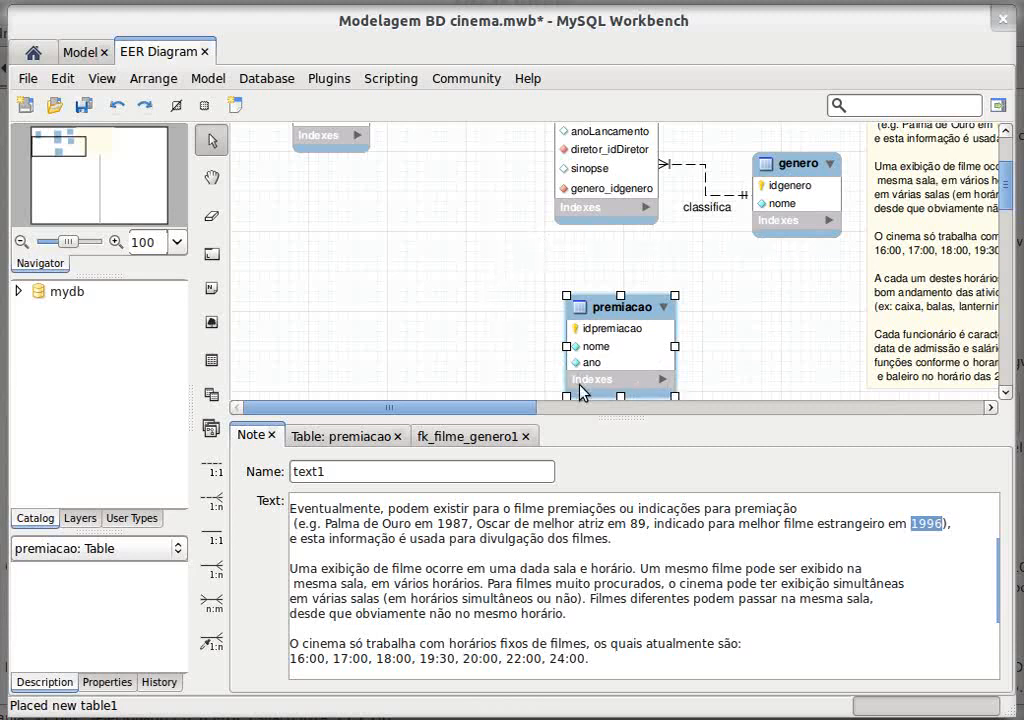
- Examine each award example in the note, matching its name and year to the nome and ano columns
drag(611, 539, 292, 523)
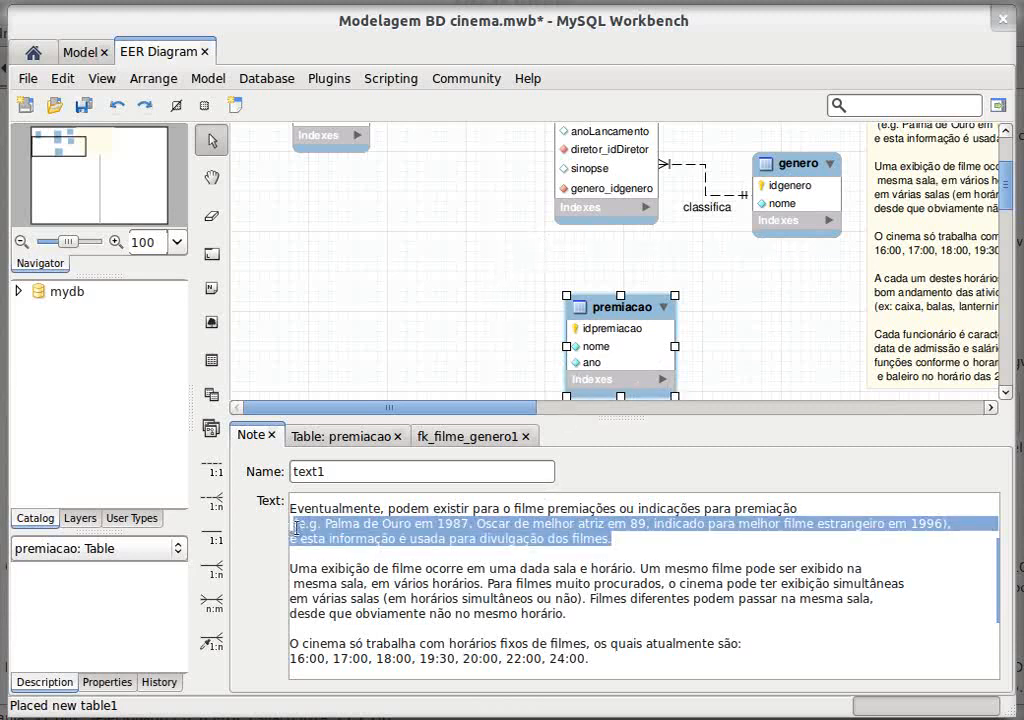
click(290, 523)
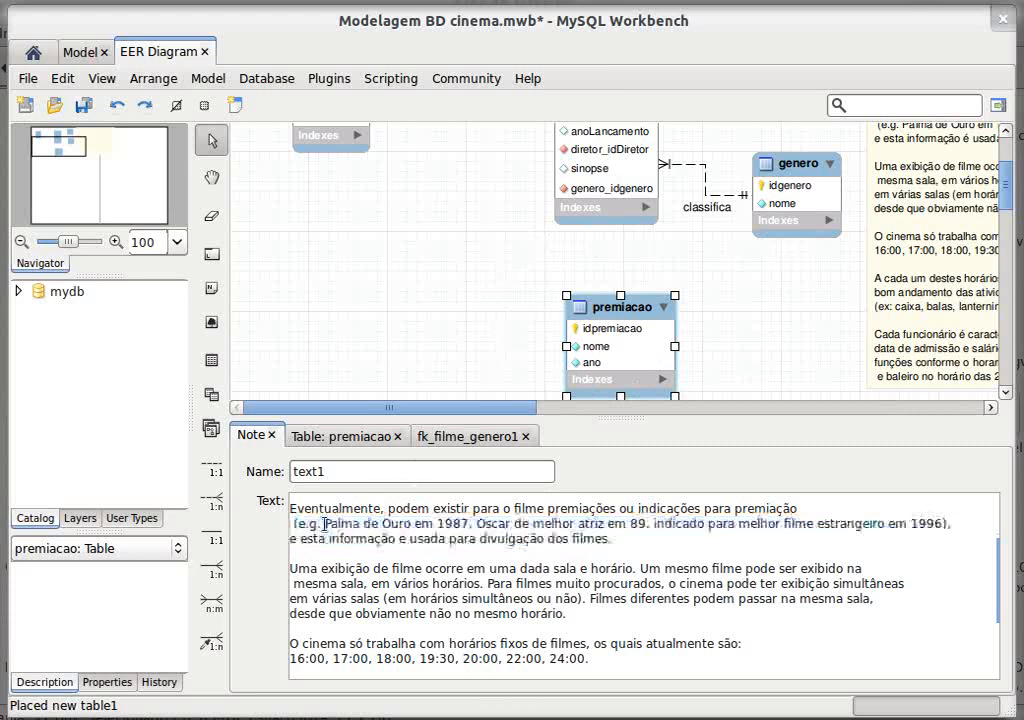
drag(325, 523, 408, 523)
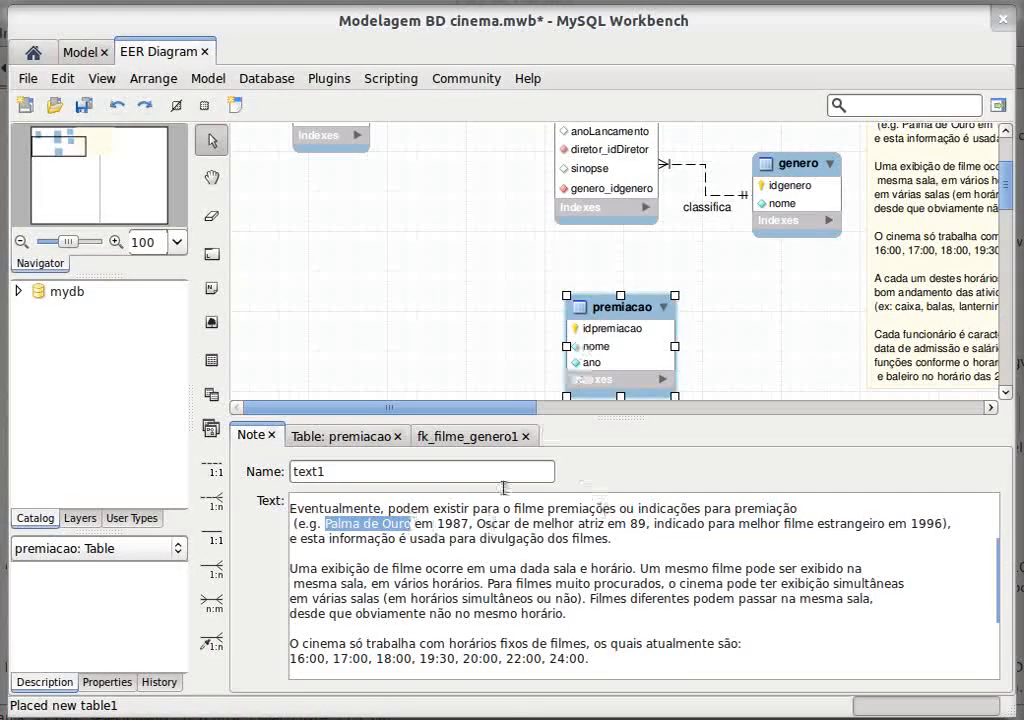
click(460, 522)
double_click(459, 522)
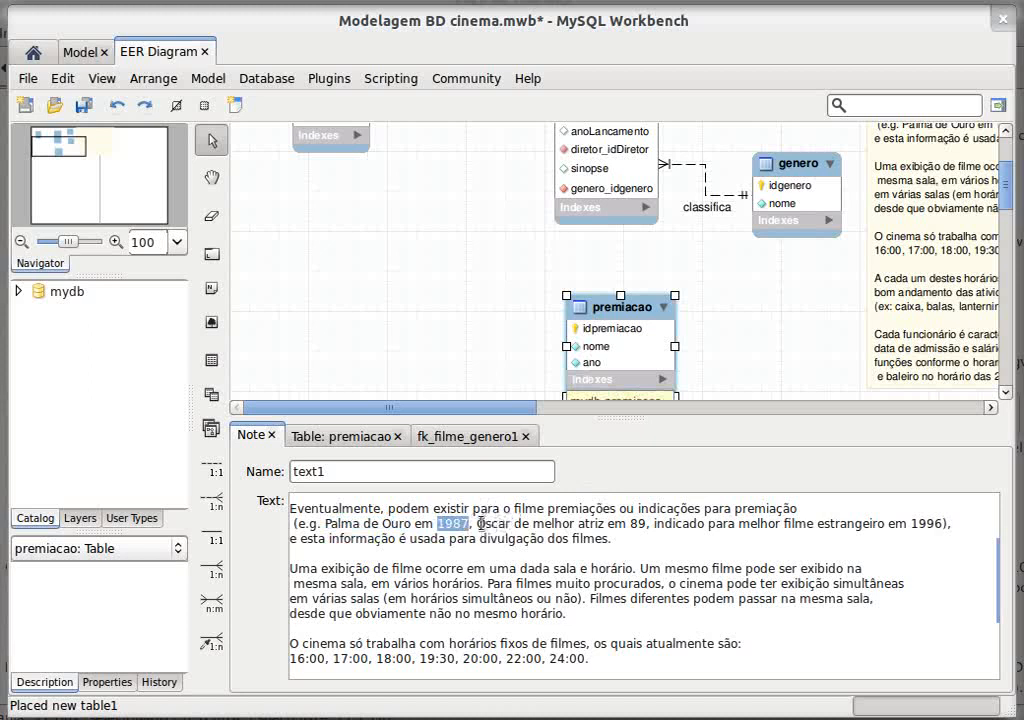
drag(477, 523, 605, 523)
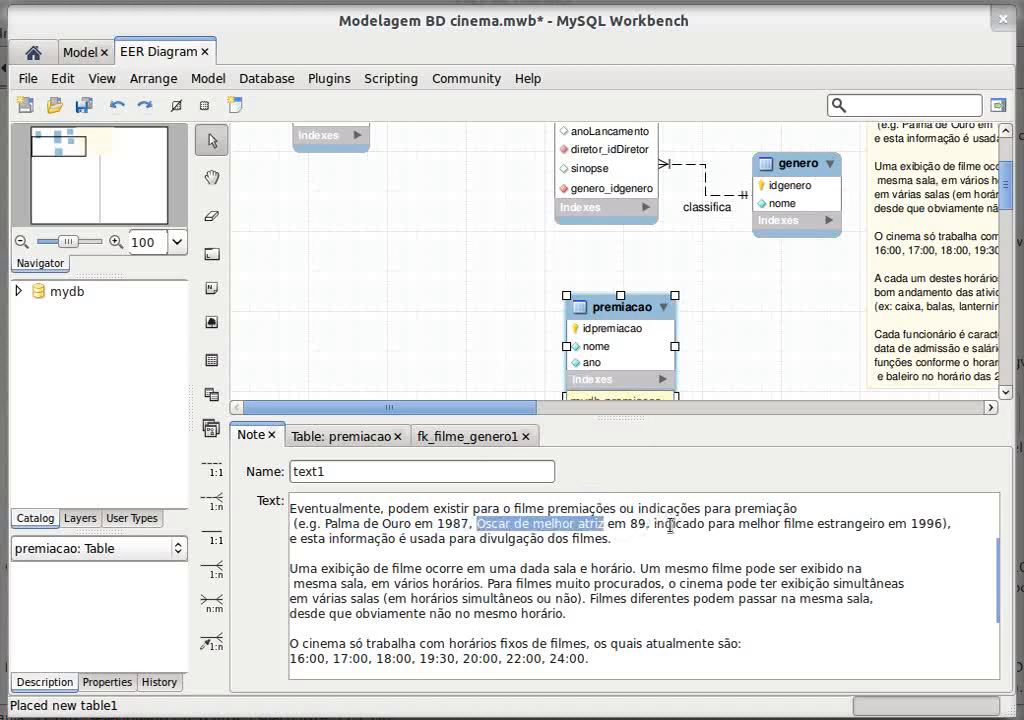
drag(664, 523, 866, 523)
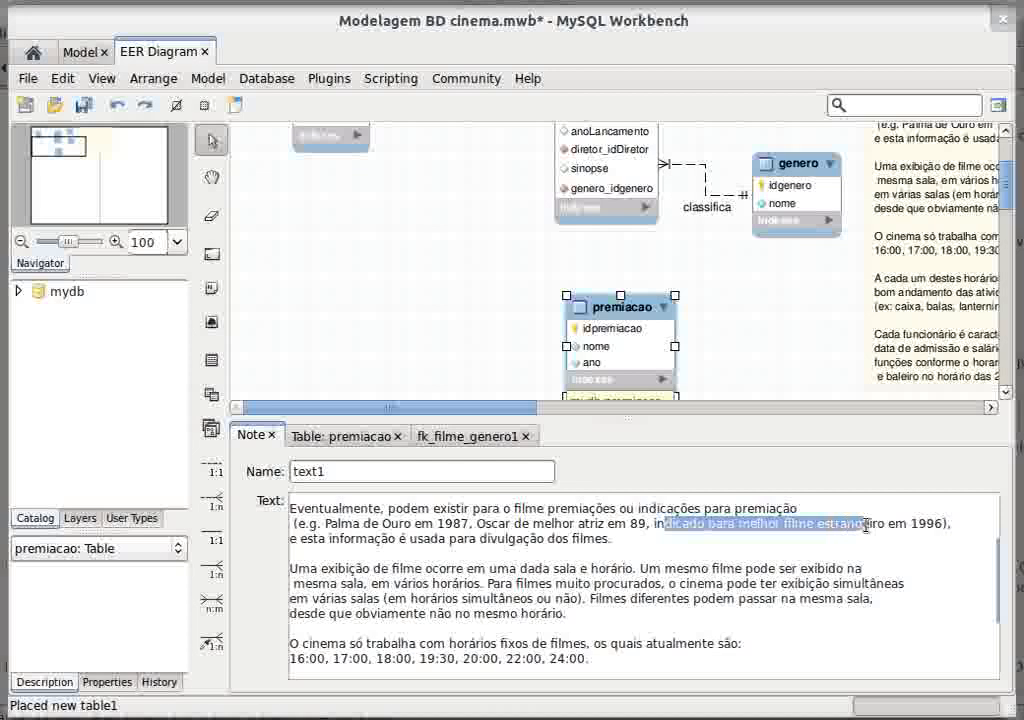
click(934, 524)
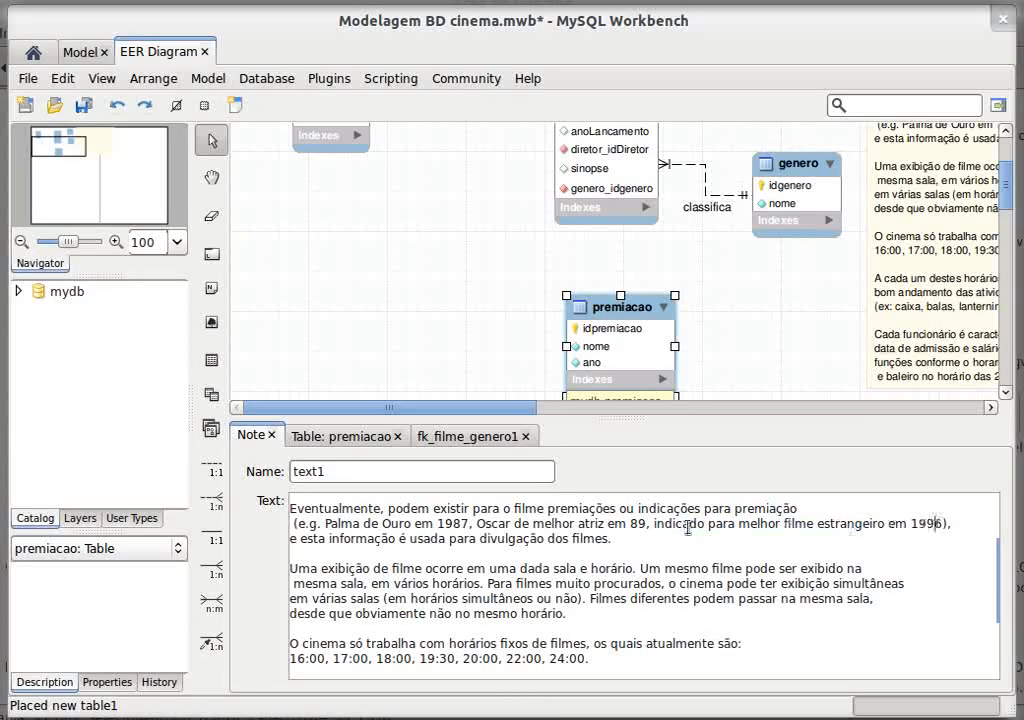
double_click(424, 524)
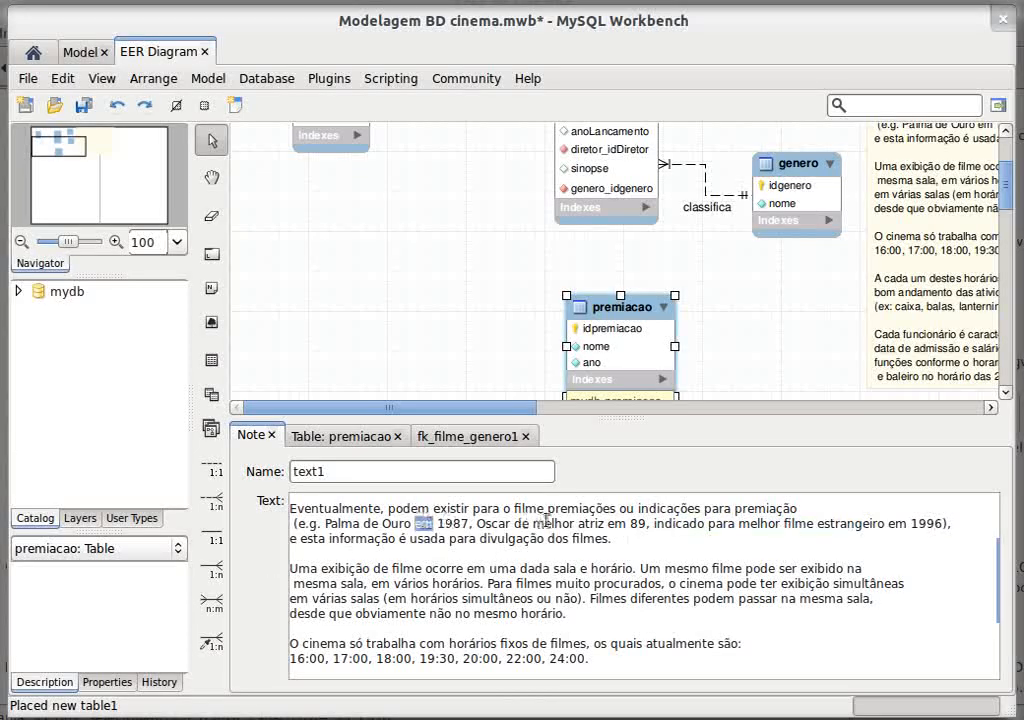
- Move the premiacao table slightly further down, leaving more room below the filme table
mouse_move(617, 348)
mouse_down()
mouse_move(603, 347)
mouse_move(610, 372)
mouse_up()
scroll(846, 313, up, 3)
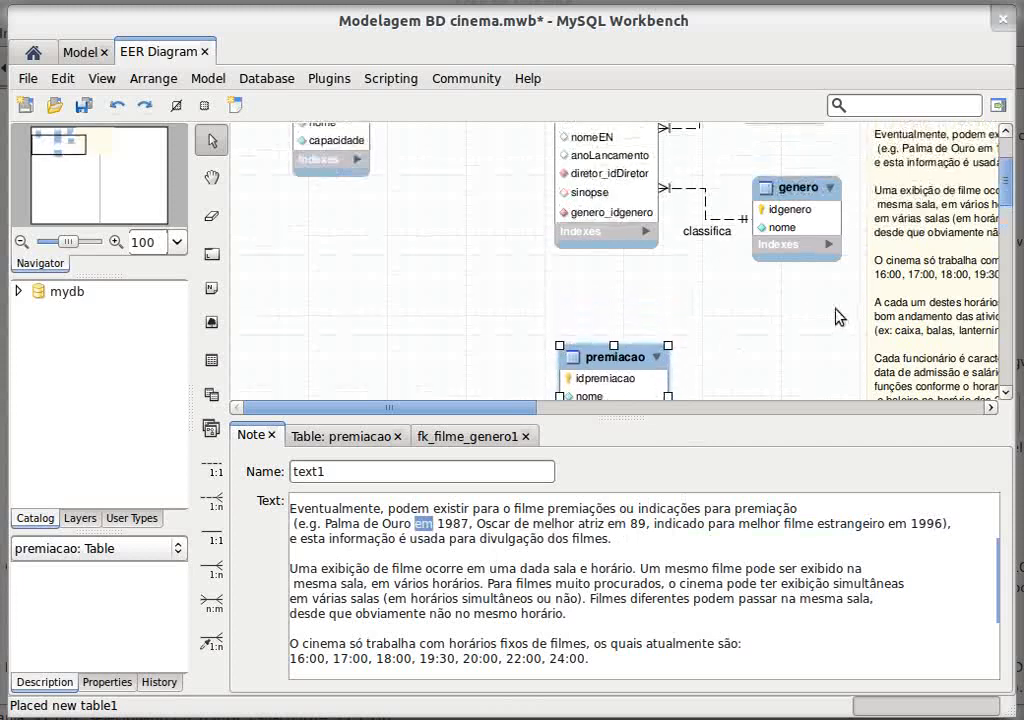
scroll(826, 315, up, 2)
scroll(482, 317, down, 3)
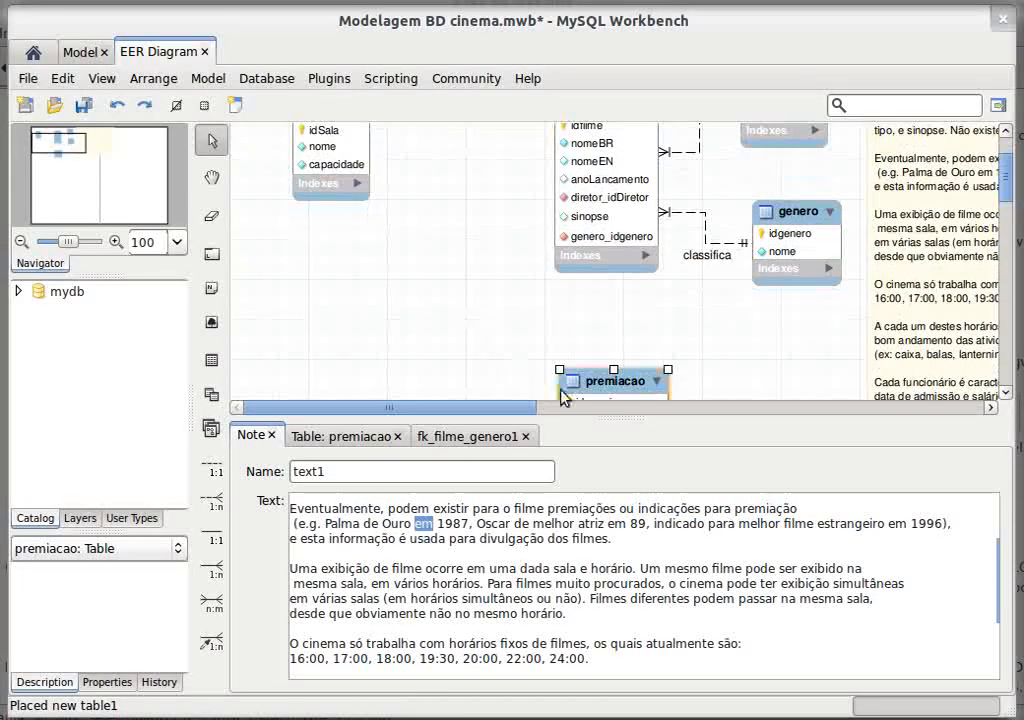
scroll(570, 365, down, 4)
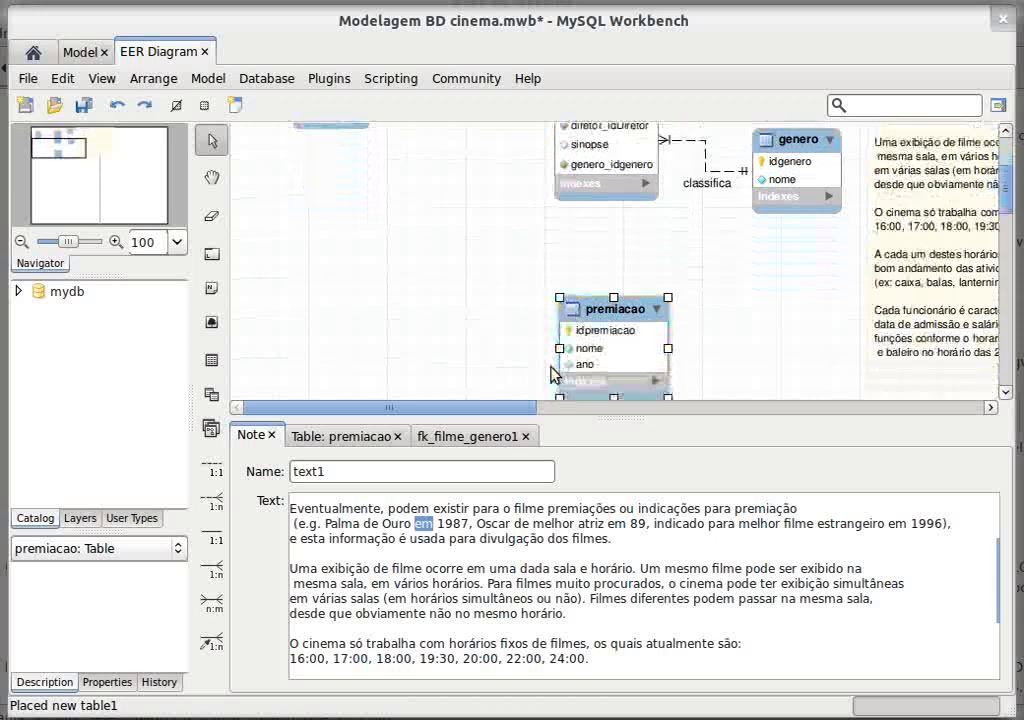
- Recheck the note's awards sentence and connect filme to premiacao with a many-to-many relationship
triple_click(692, 509)
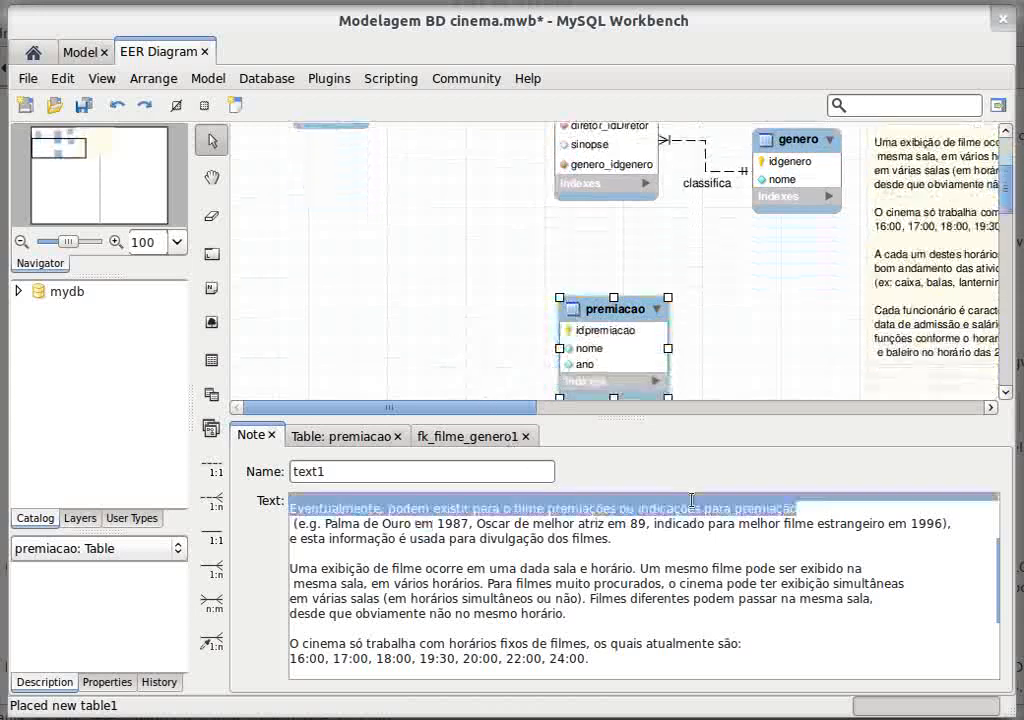
click(690, 505)
click(507, 206)
scroll(507, 212, up, 3)
scroll(507, 224, up, 3)
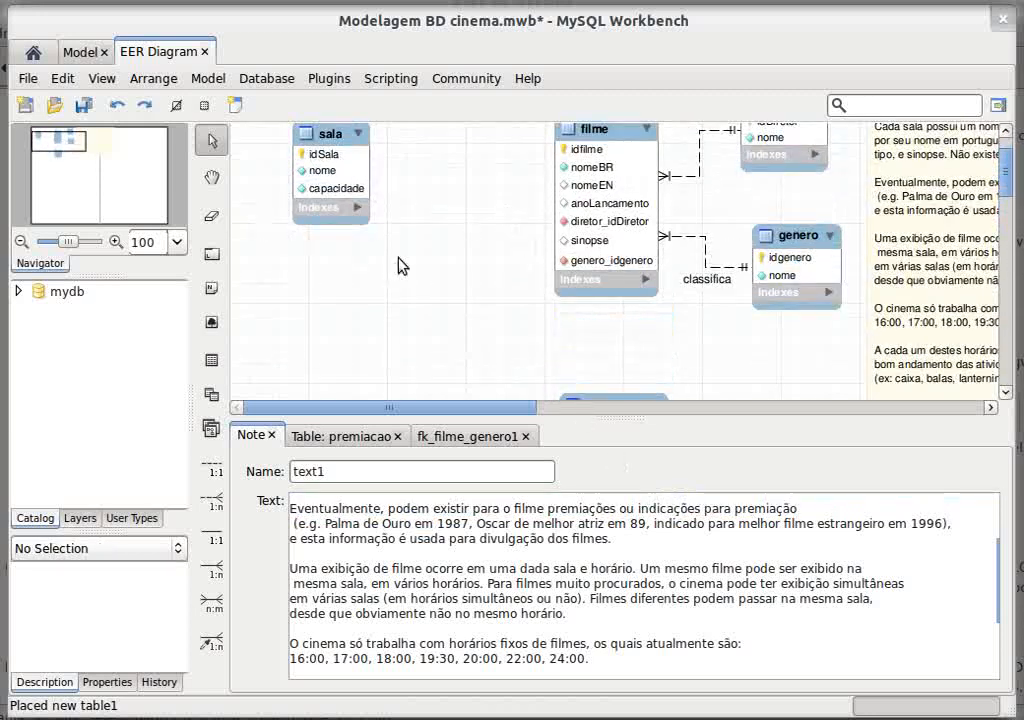
scroll(400, 263, down, 4)
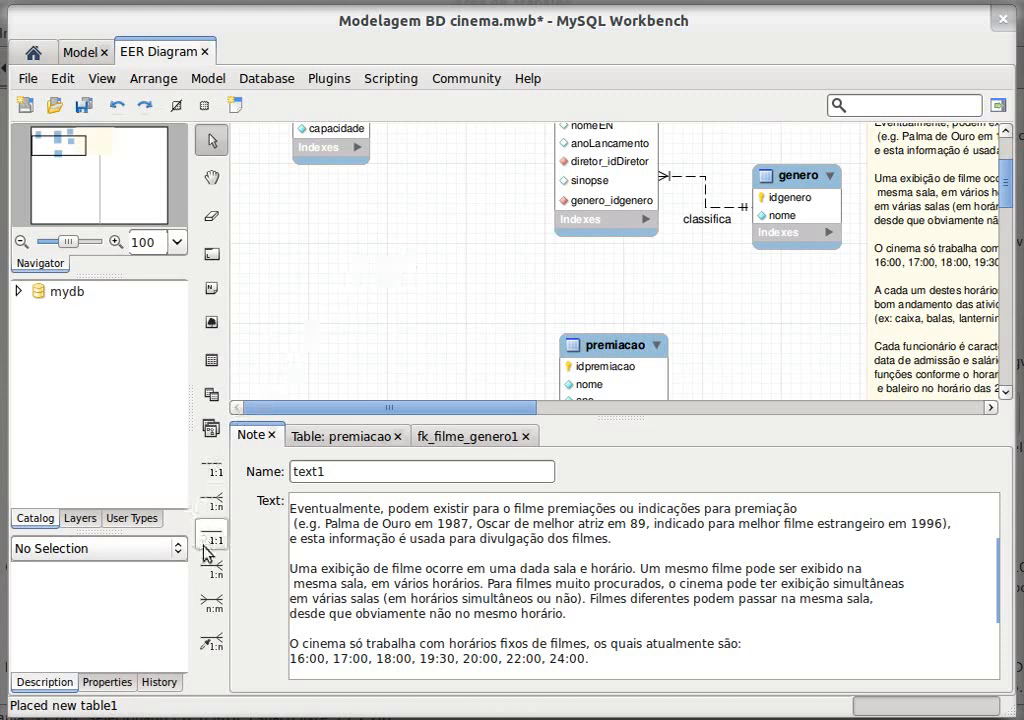
click(213, 603)
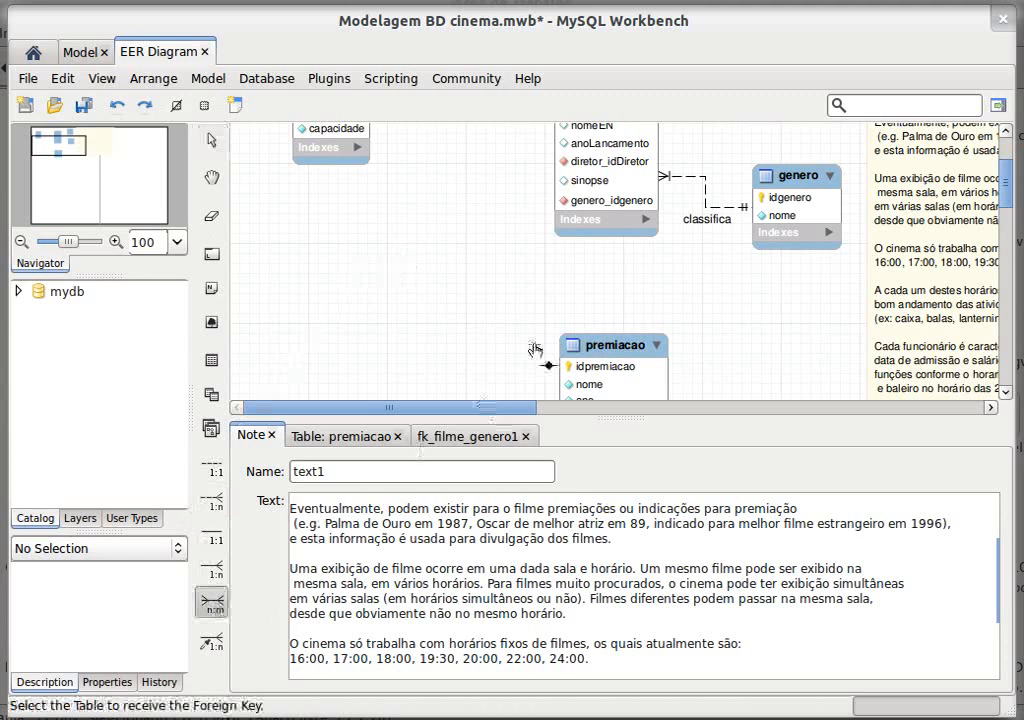
click(622, 199)
click(600, 374)
- Rearrange the diagram with filme_has_premiacao directly below filme and premiacao to its left
scroll(812, 362, down, 4)
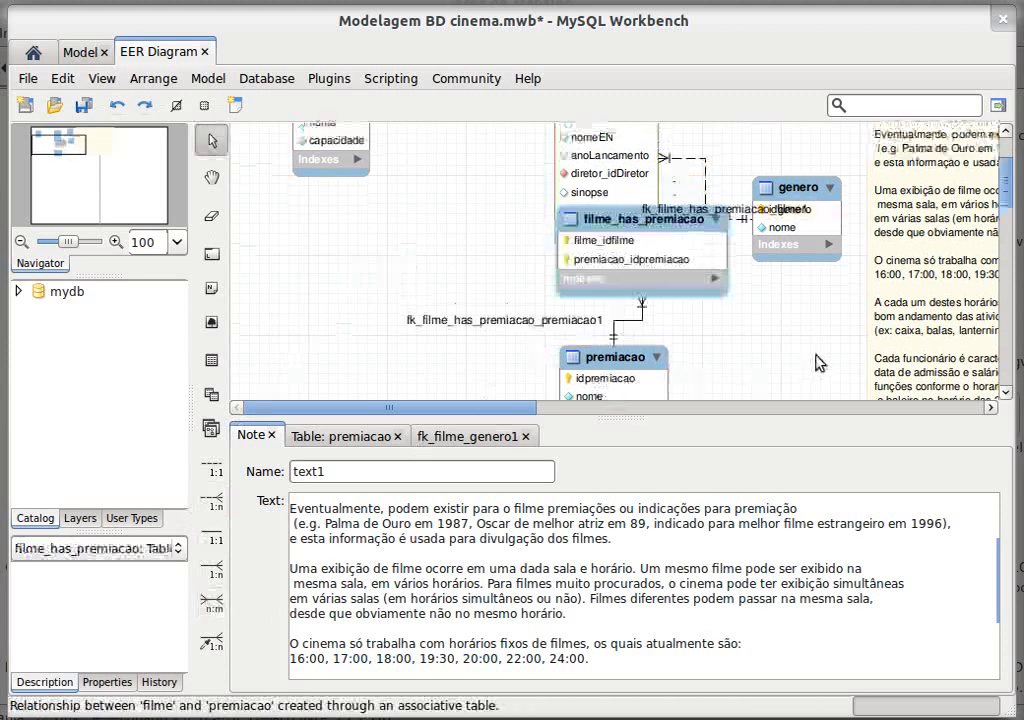
drag(618, 291, 392, 236)
scroll(425, 230, up, 6)
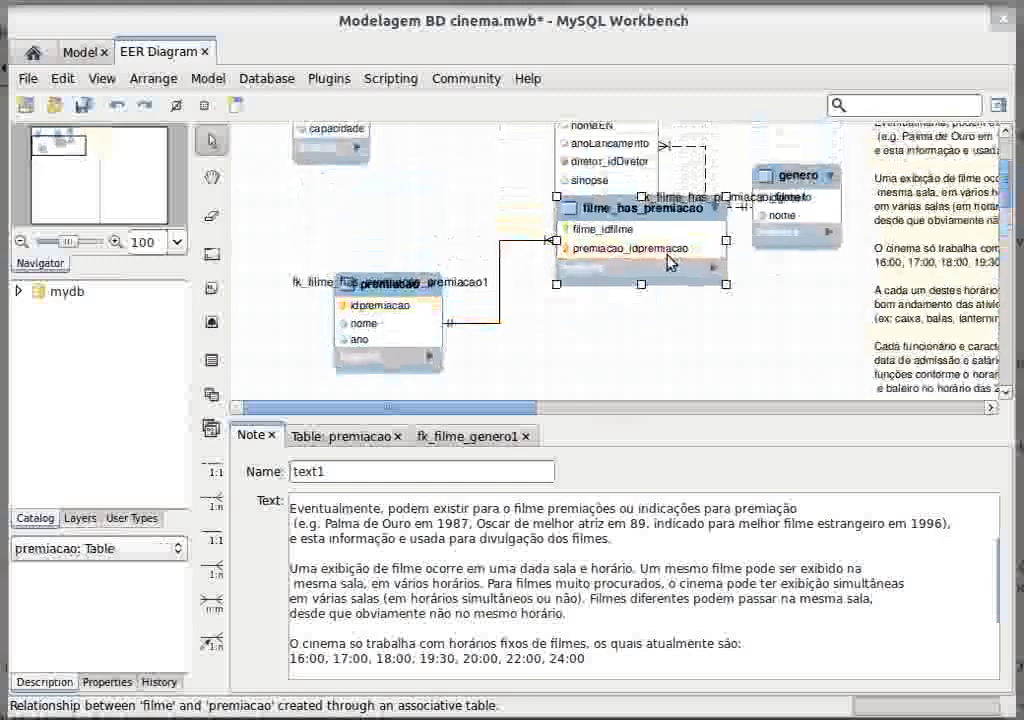
drag(670, 262, 640, 365)
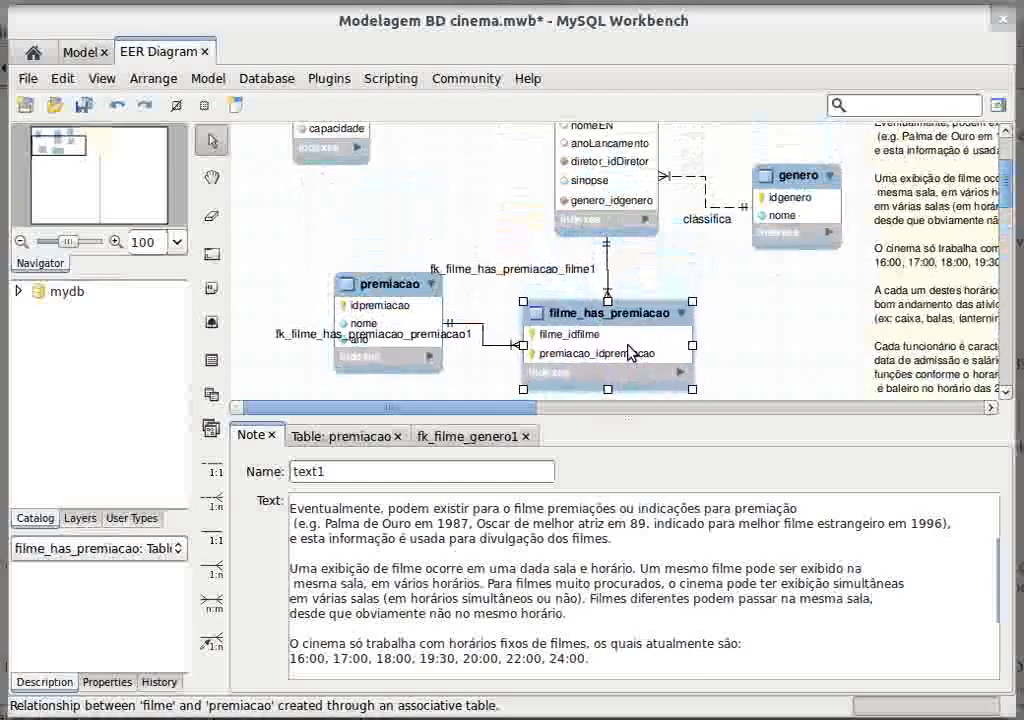
- Clear the captions of the two relationships linking filme_has_premiacao to filme and to premiacao
double_click(576, 274)
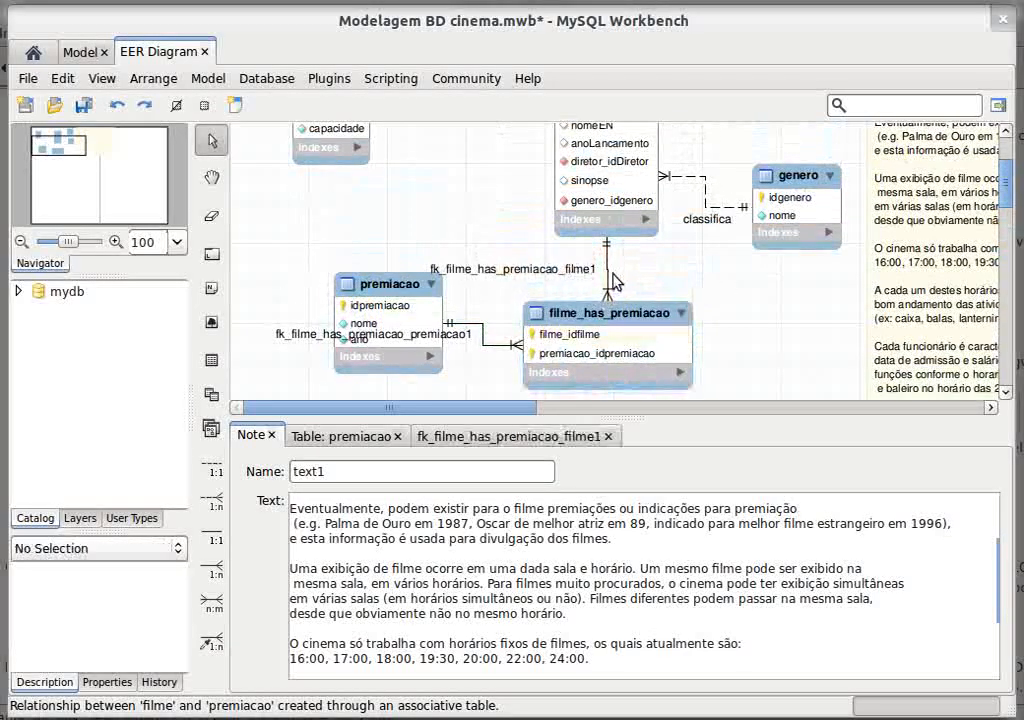
click(462, 436)
key(BackSpace)
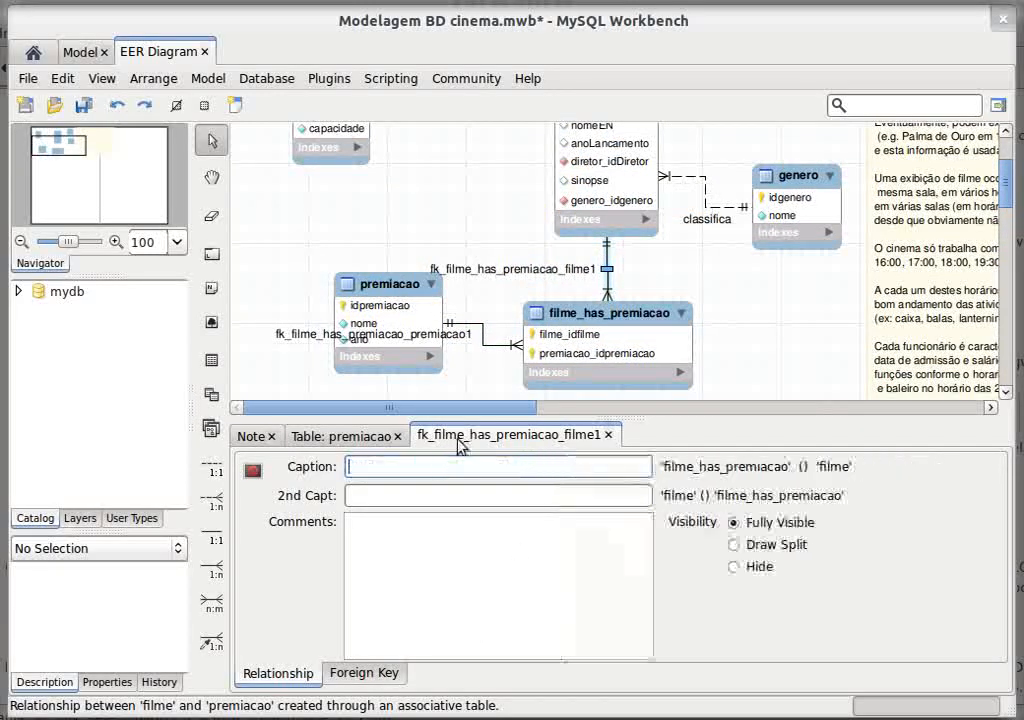
click(467, 334)
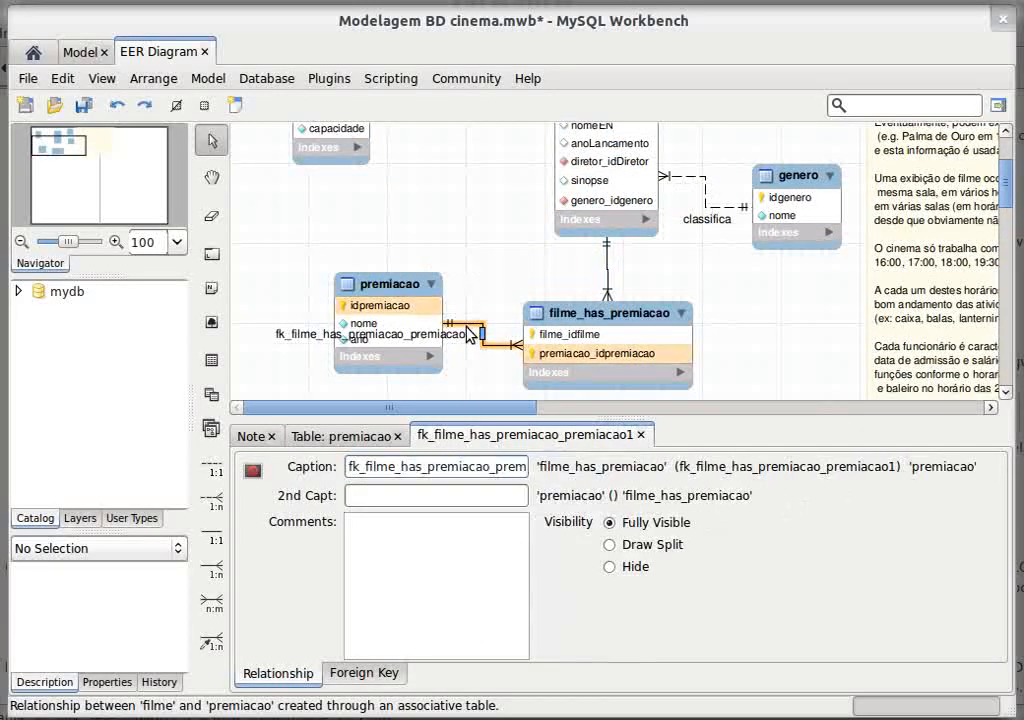
double_click(488, 466)
key(BackSpace)
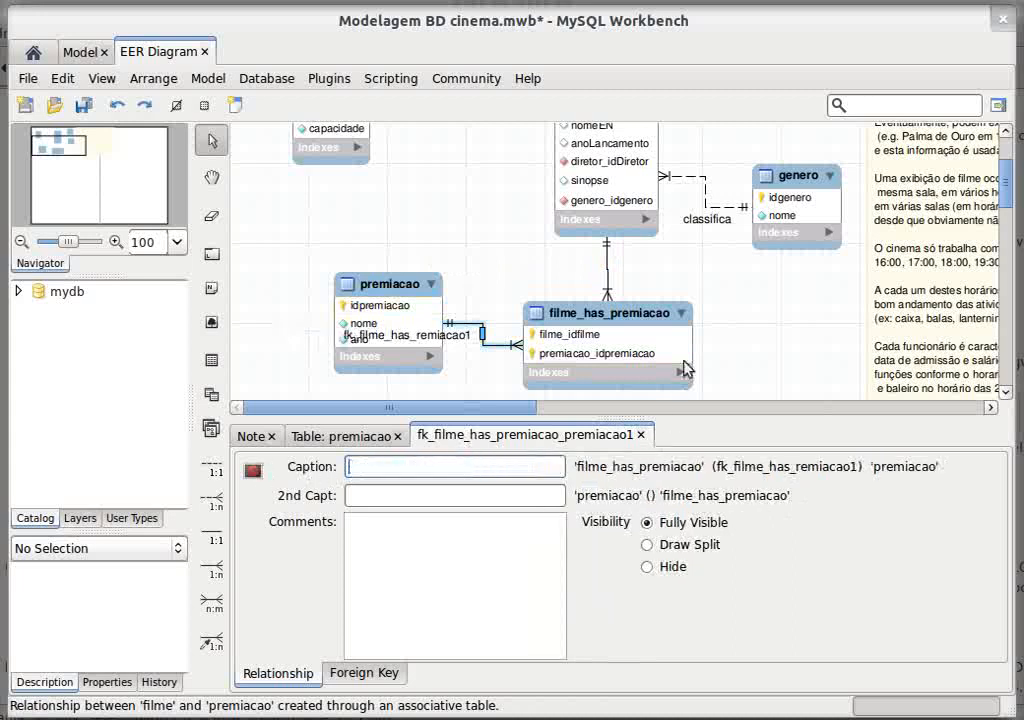
- Move the premiacao table slightly down to line up with filme_has_premiacao, and select filme_has_premiacao
click(631, 343)
drag(359, 343, 353, 365)
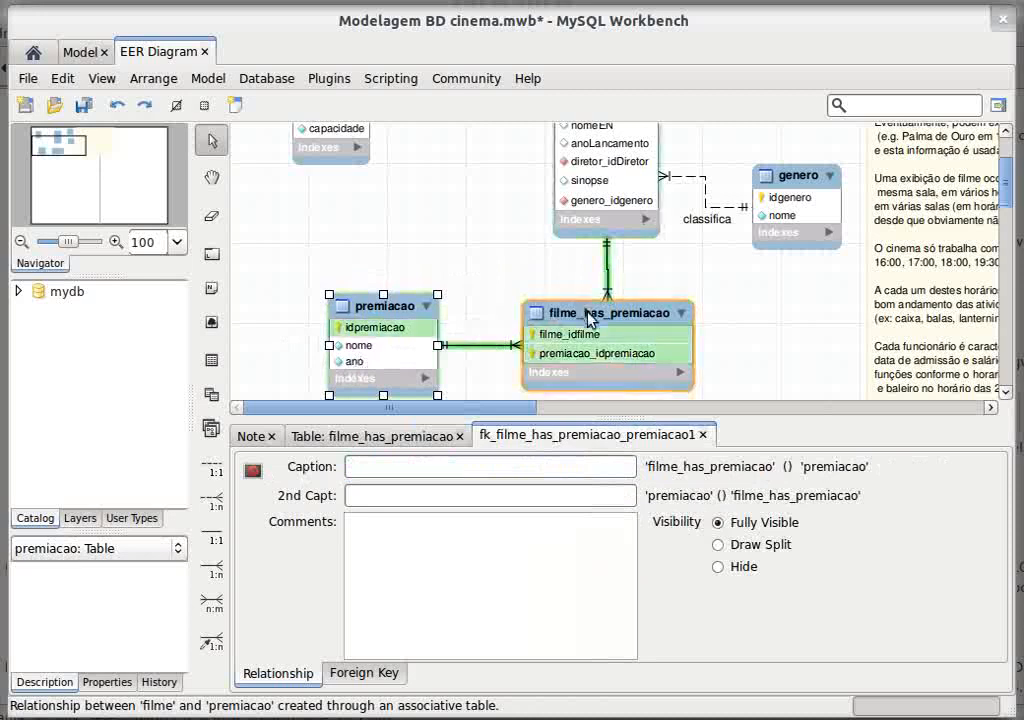
scroll(520, 318, up, 2)
click(608, 226)
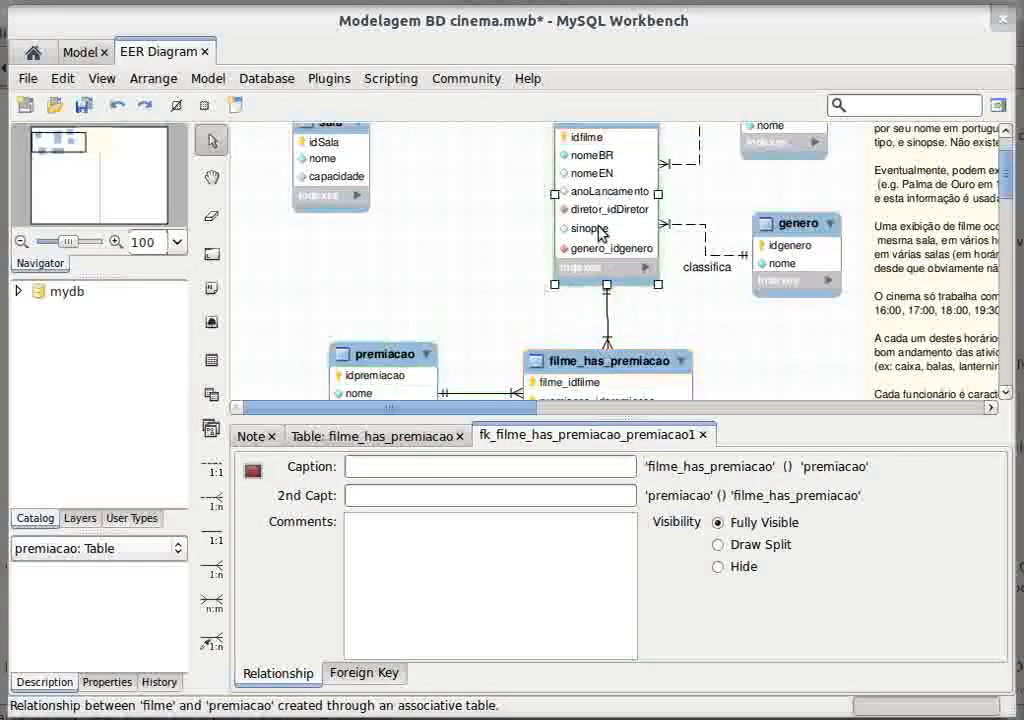
click(575, 358)
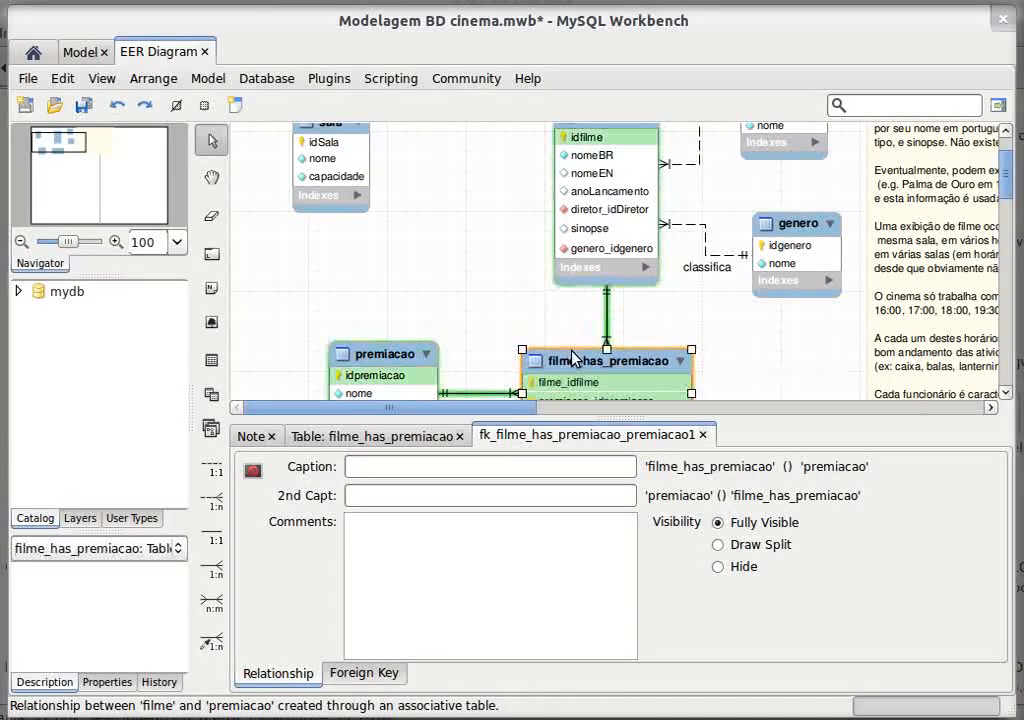
- Shift the premiacao table slightly to the left, away from filme_has_premiacao
click(521, 284)
scroll(524, 283, down, 2)
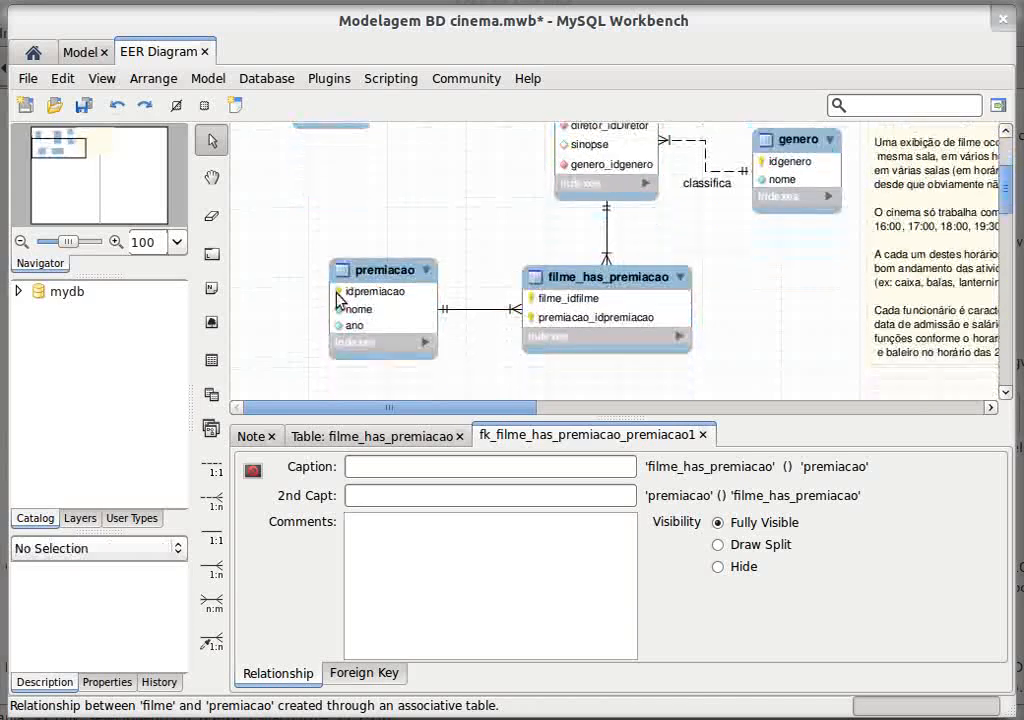
drag(345, 305, 338, 305)
scroll(525, 300, up, 3)
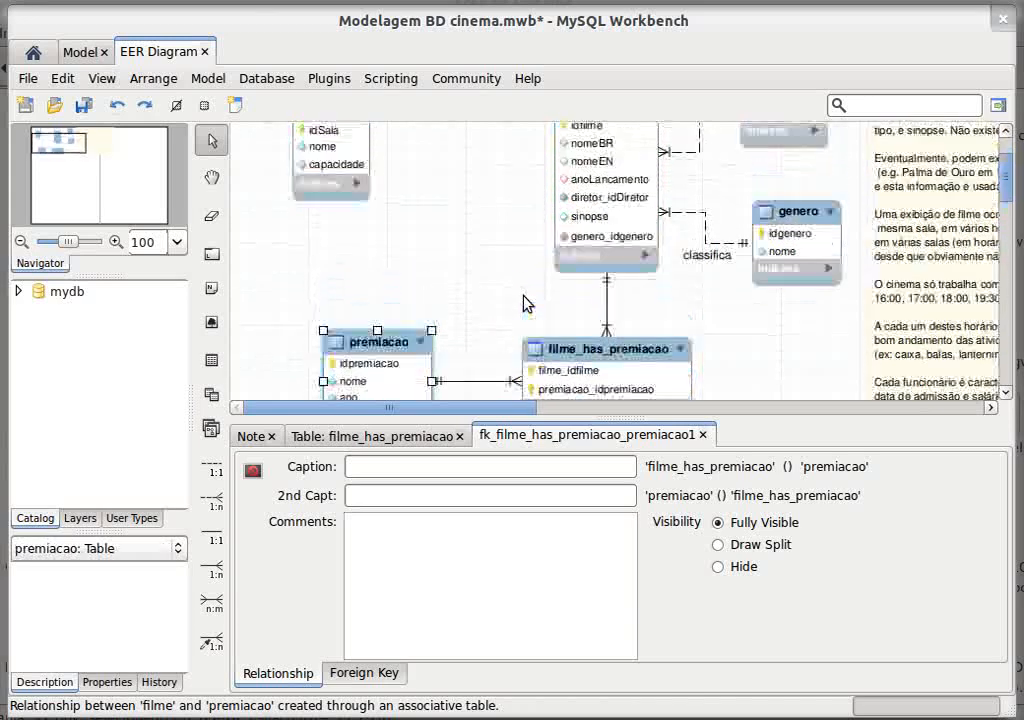
scroll(615, 222, down, 1)
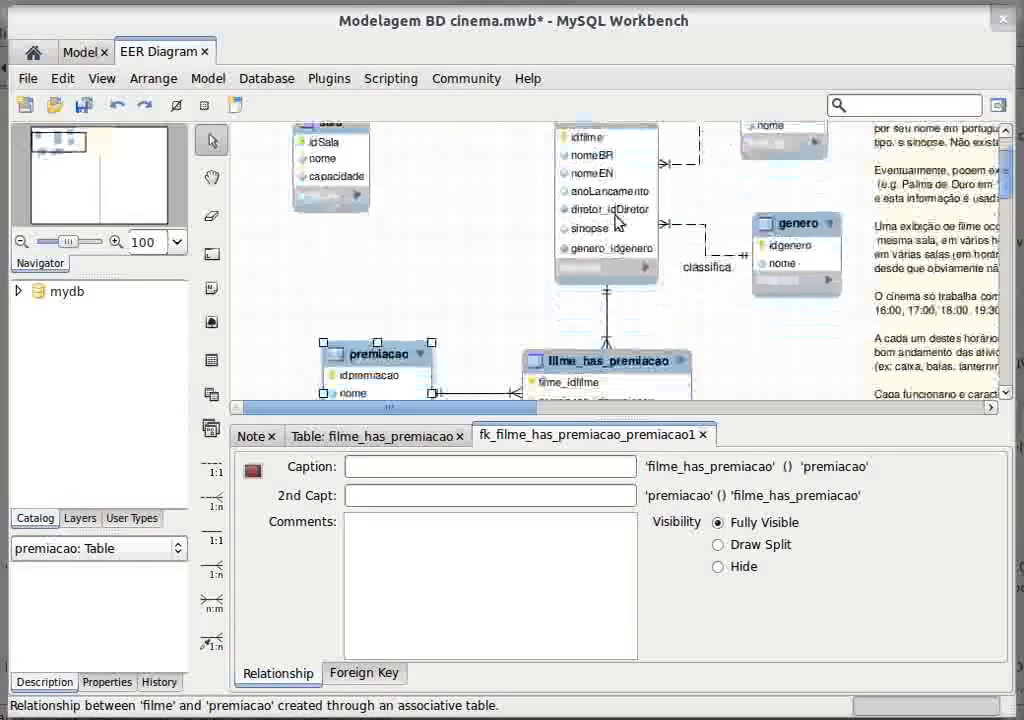
scroll(565, 335, down, 1)
scroll(563, 335, down, 1)
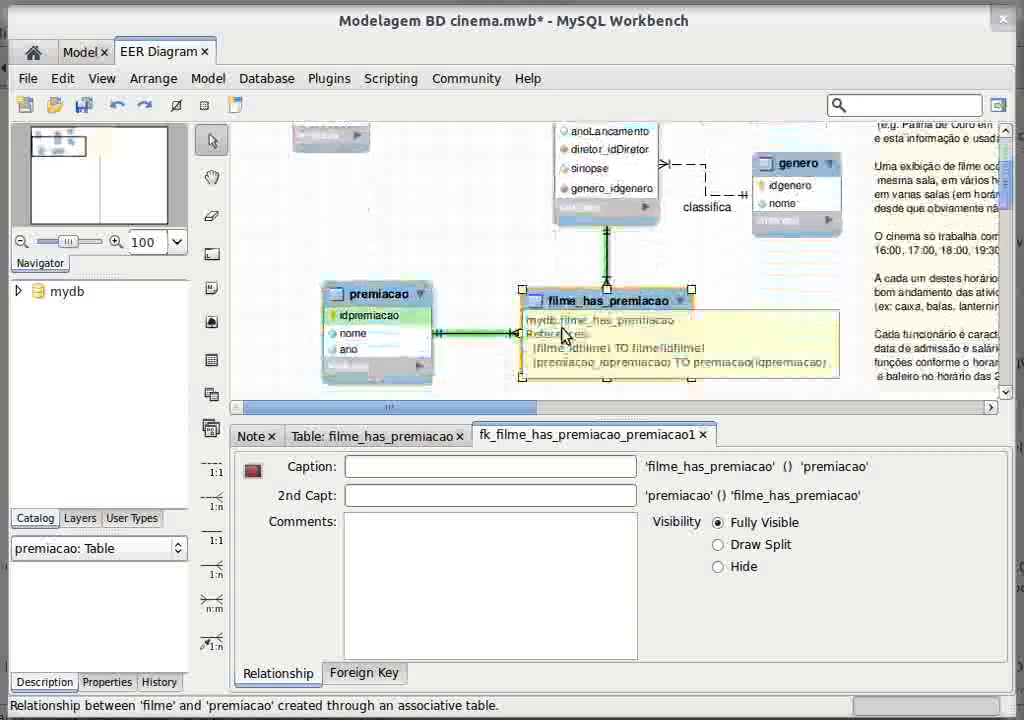
- Add a column named ganhou to the filme_has_premiacao table
click(560, 340)
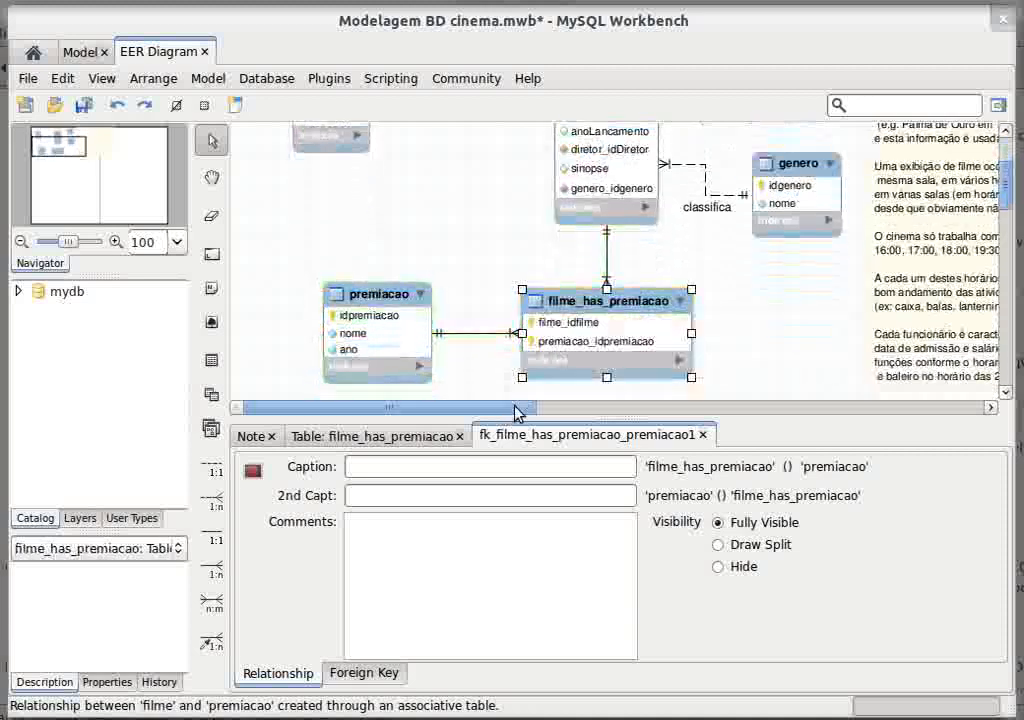
click(338, 438)
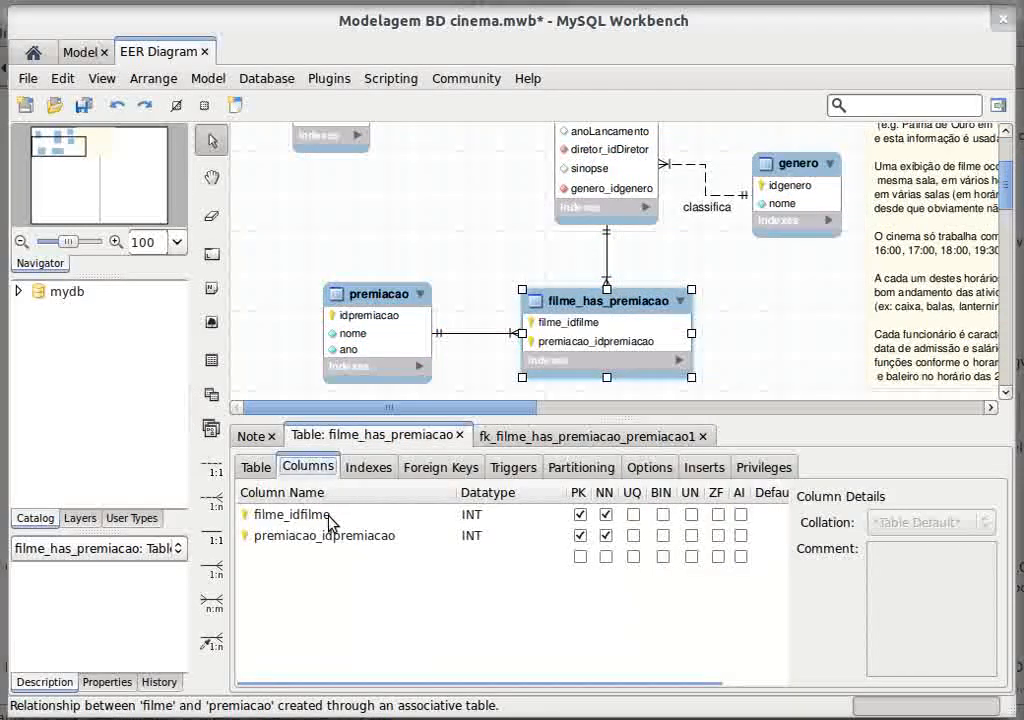
click(315, 556)
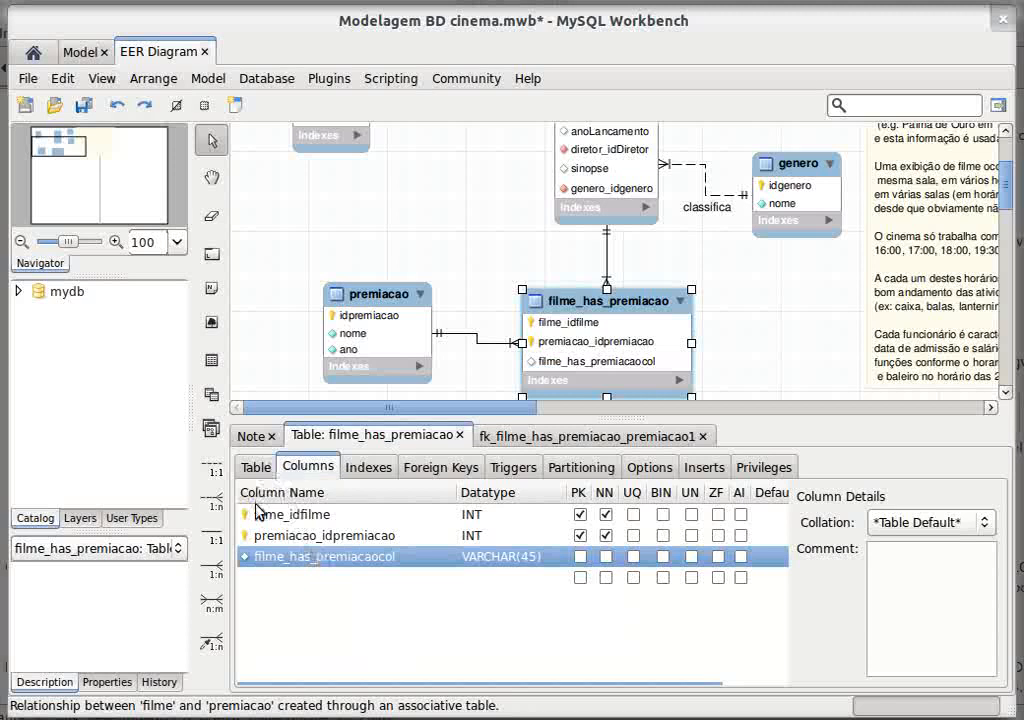
double_click(284, 553)
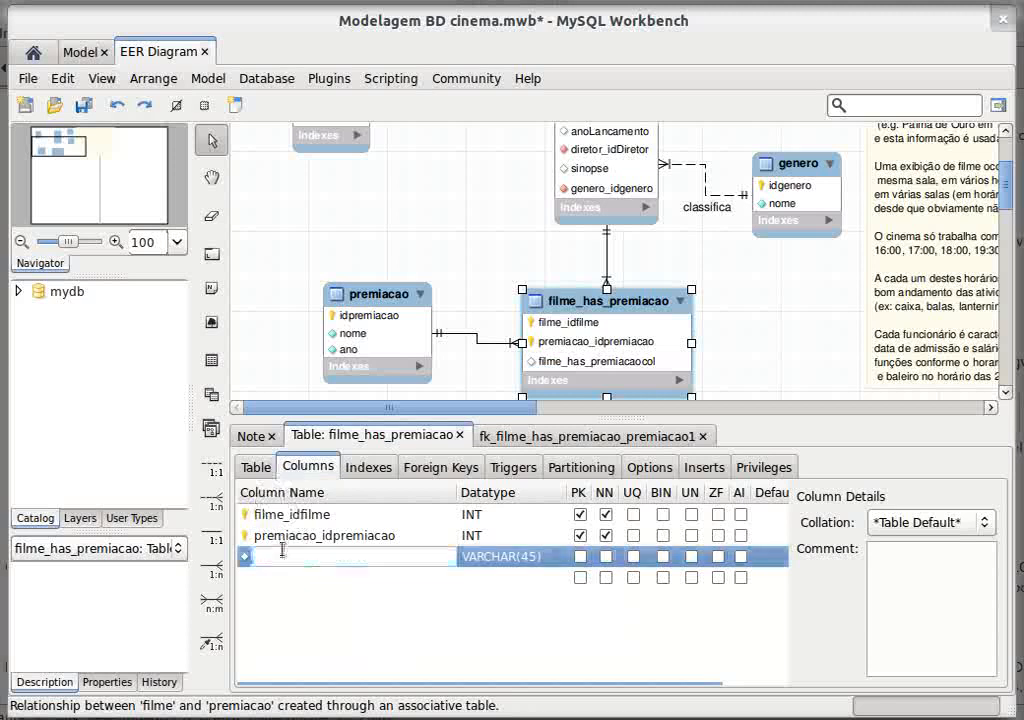
text(gn)
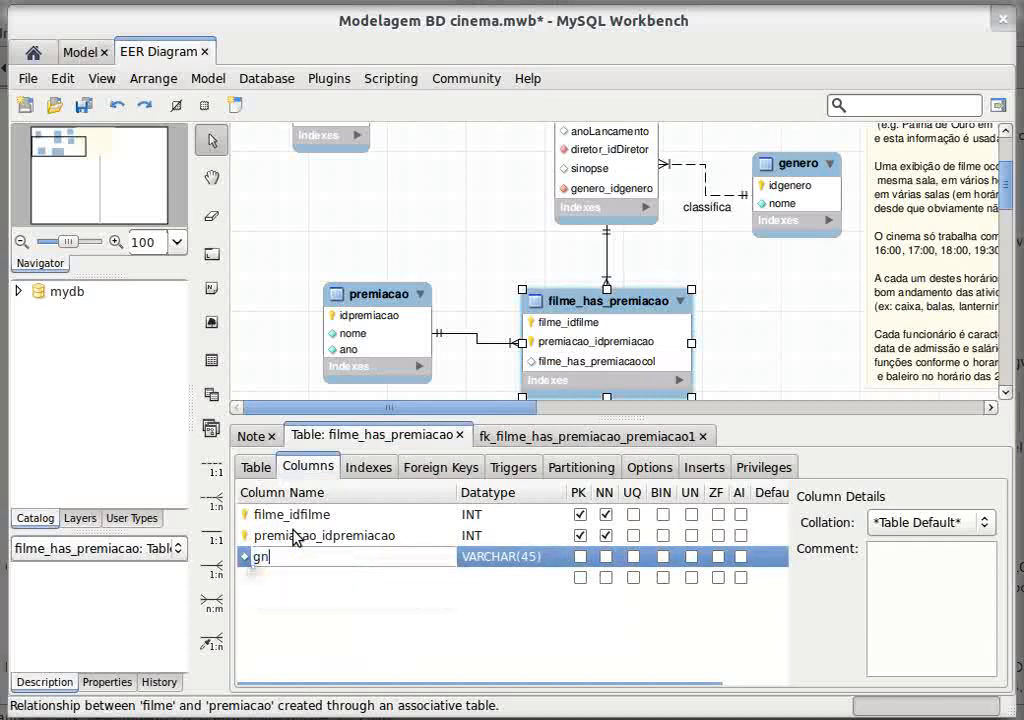
text(h)
key(BackSpace)
key(BackSpace)
text(anhou)
key(Return)
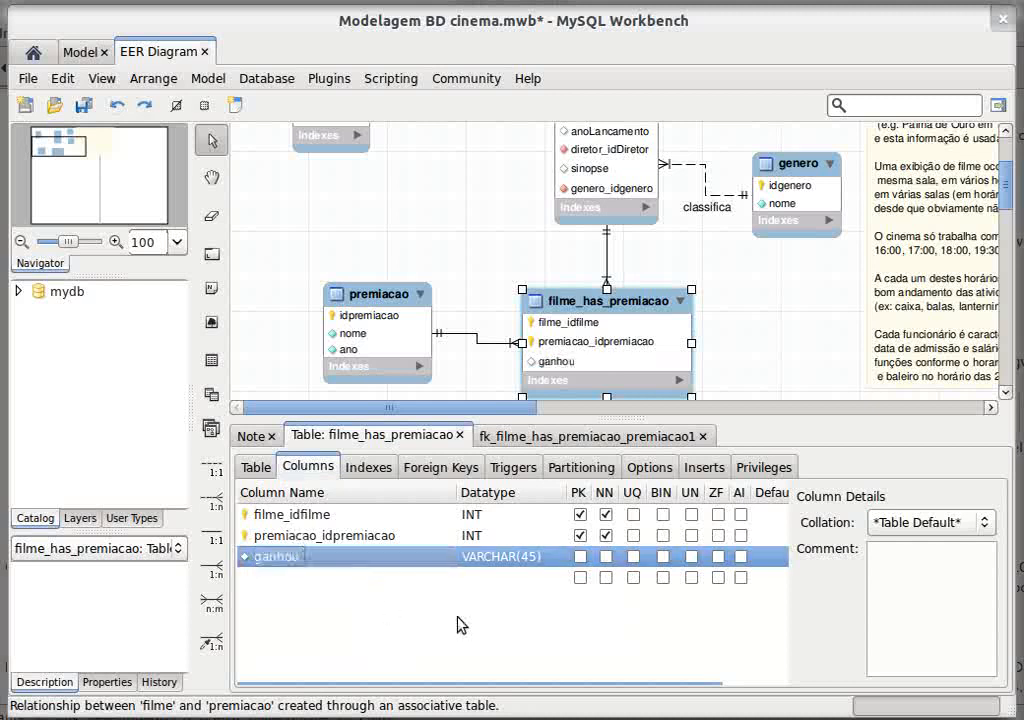
- Set the ganhou column's datatype to BOOL, make it not null and give it the default value FALSE
click(549, 557)
text(bool)
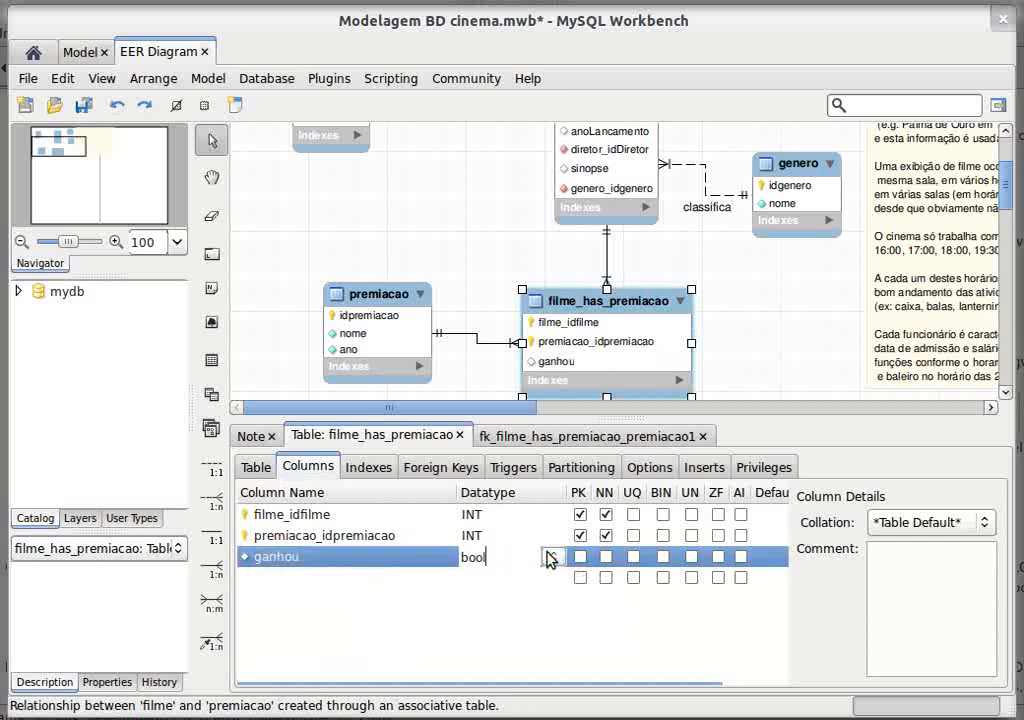
key(Return)
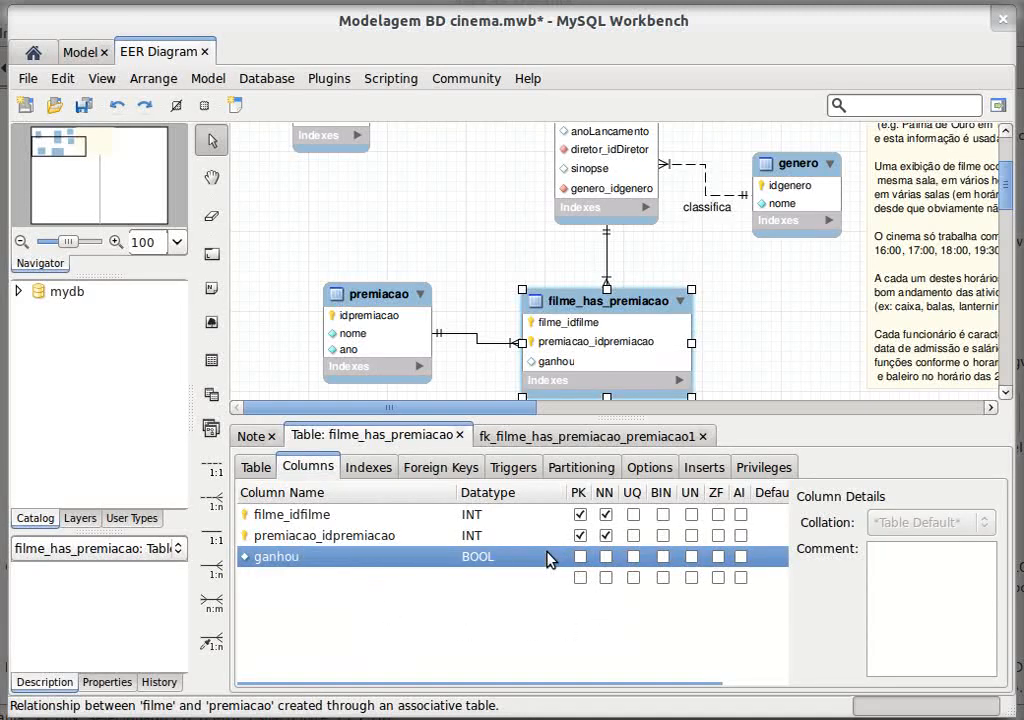
click(603, 557)
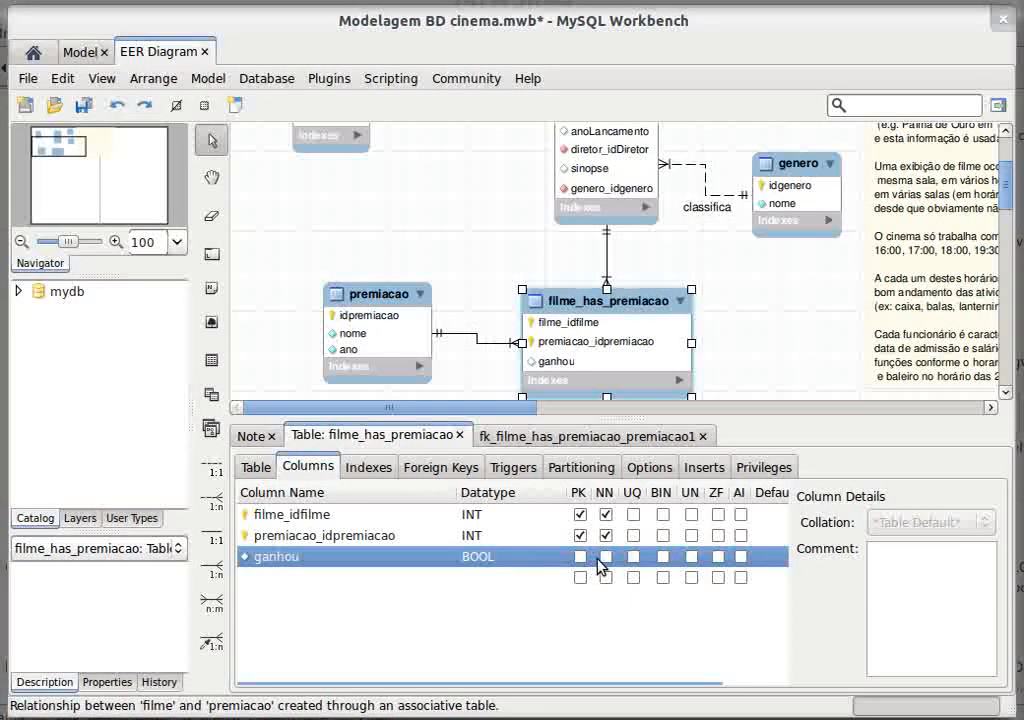
click(766, 557)
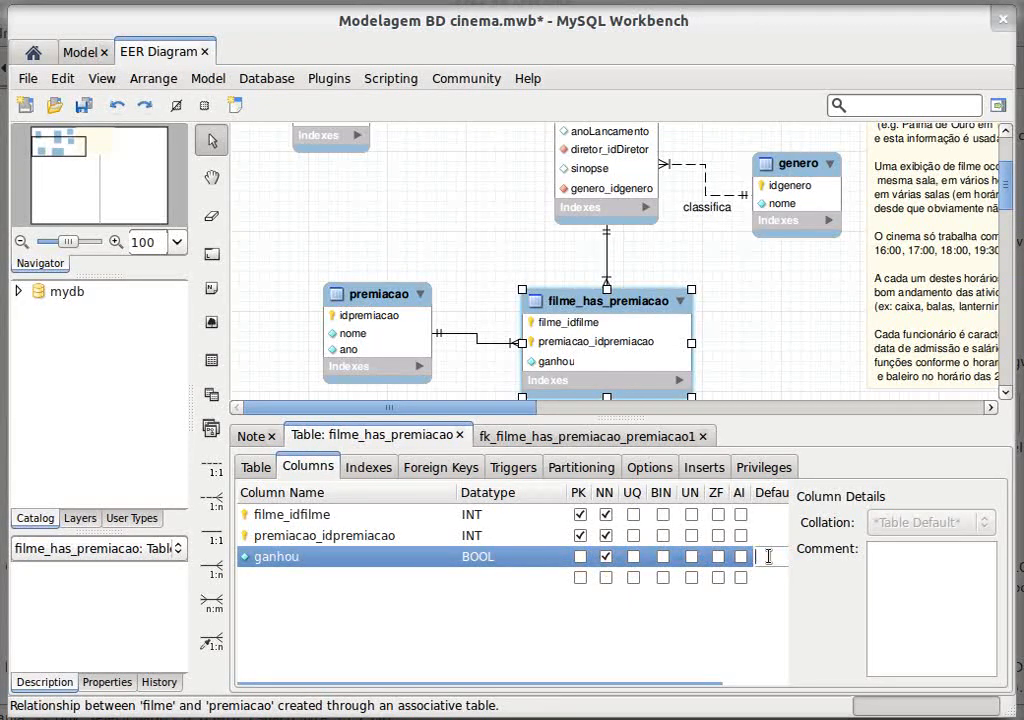
text(FALSE)
key(Return)
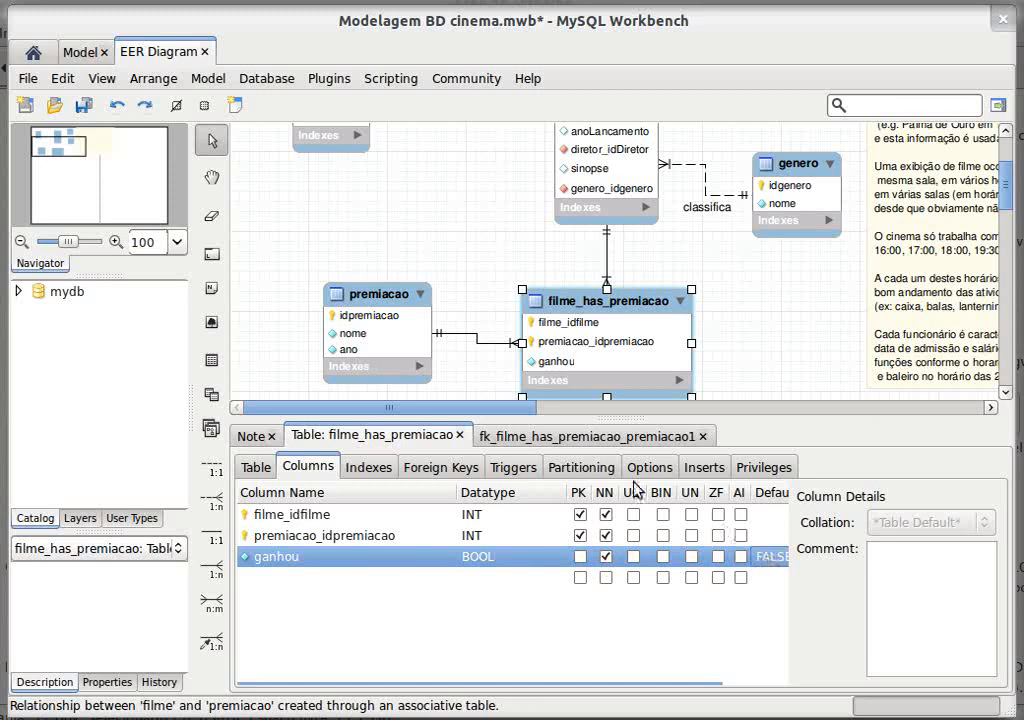
- Move the filme_has_premiacao table slightly up so its relationship line to premiacao runs nearly straight
drag(649, 367, 655, 361)
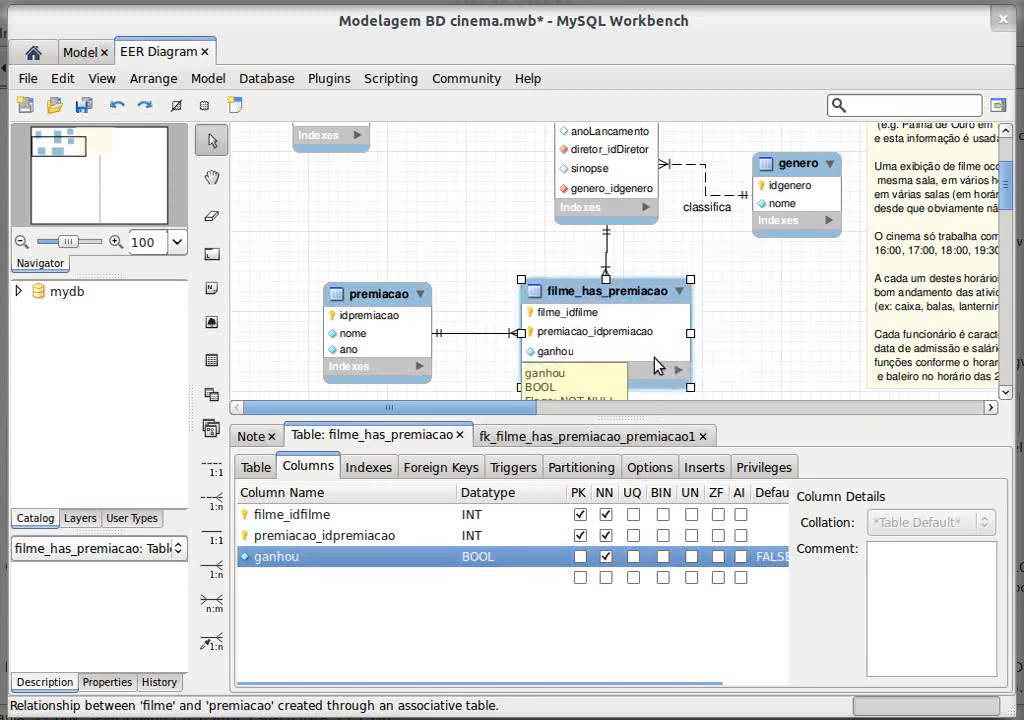
drag(663, 357, 664, 358)
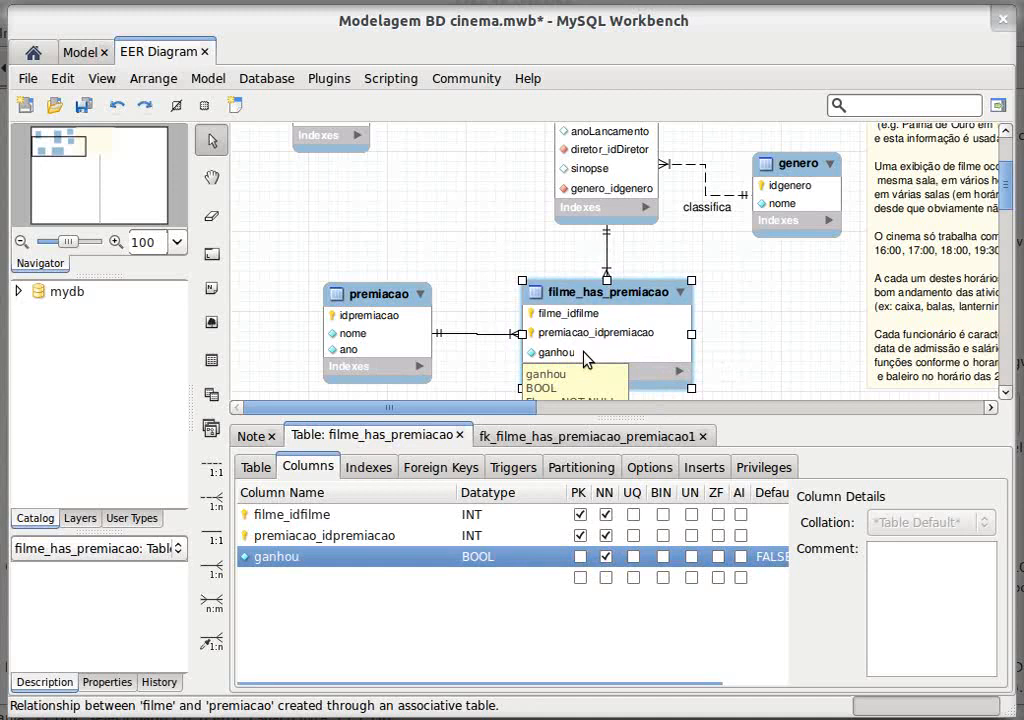
scroll(604, 318, down, 1)
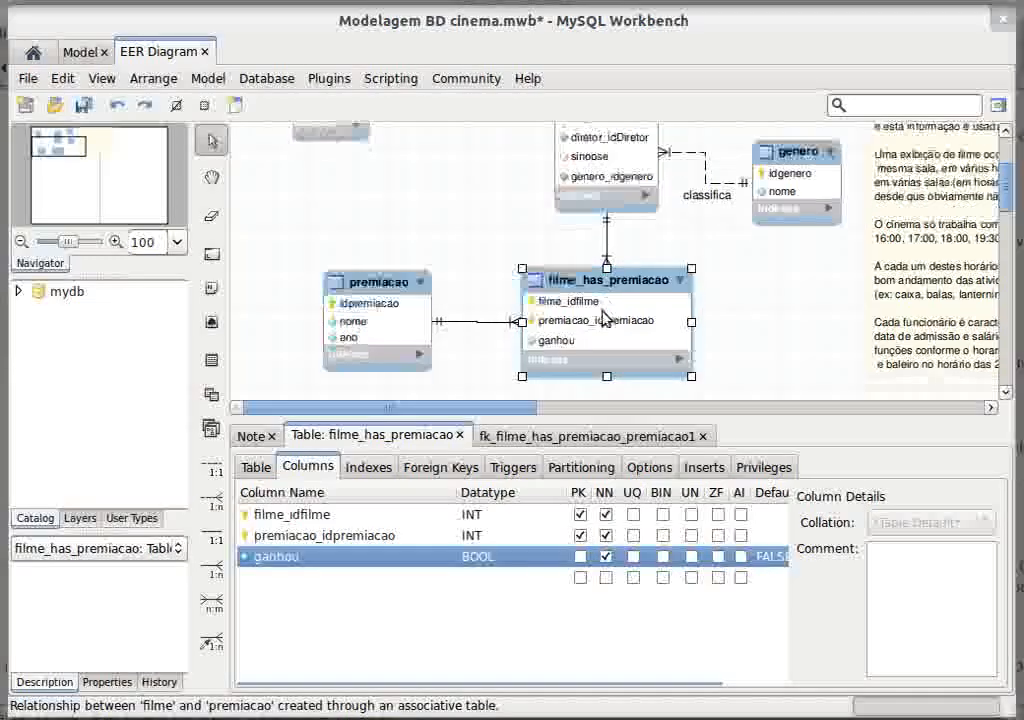
scroll(604, 318, up, 5)
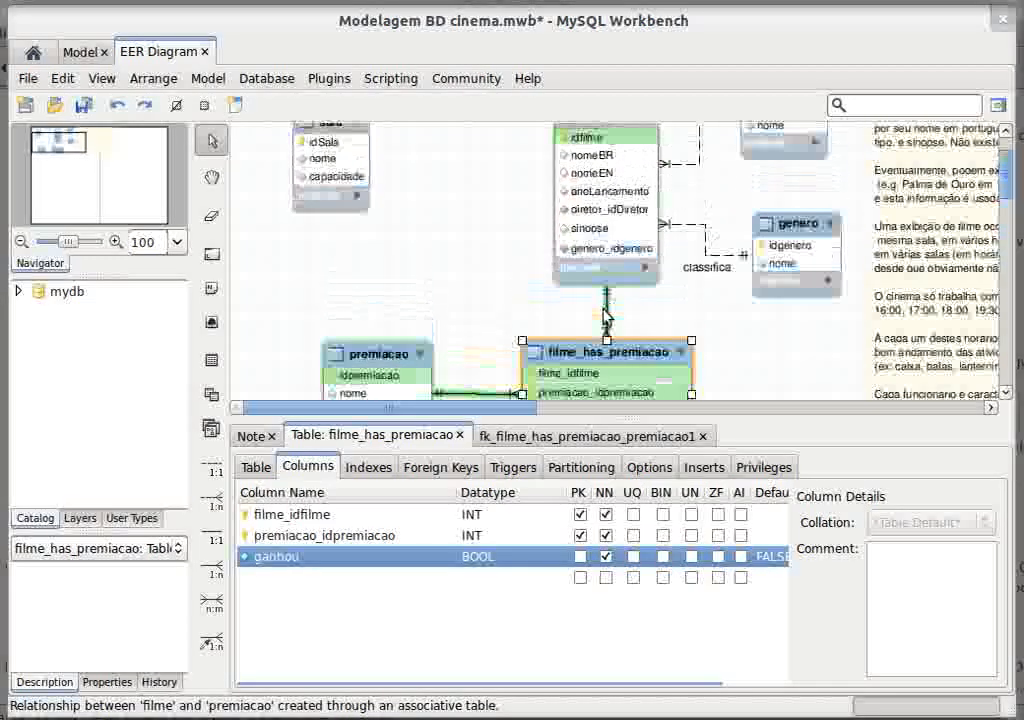
- Review the note's awards and film screening paragraphs, and move the sala table farther left from filme
click(255, 436)
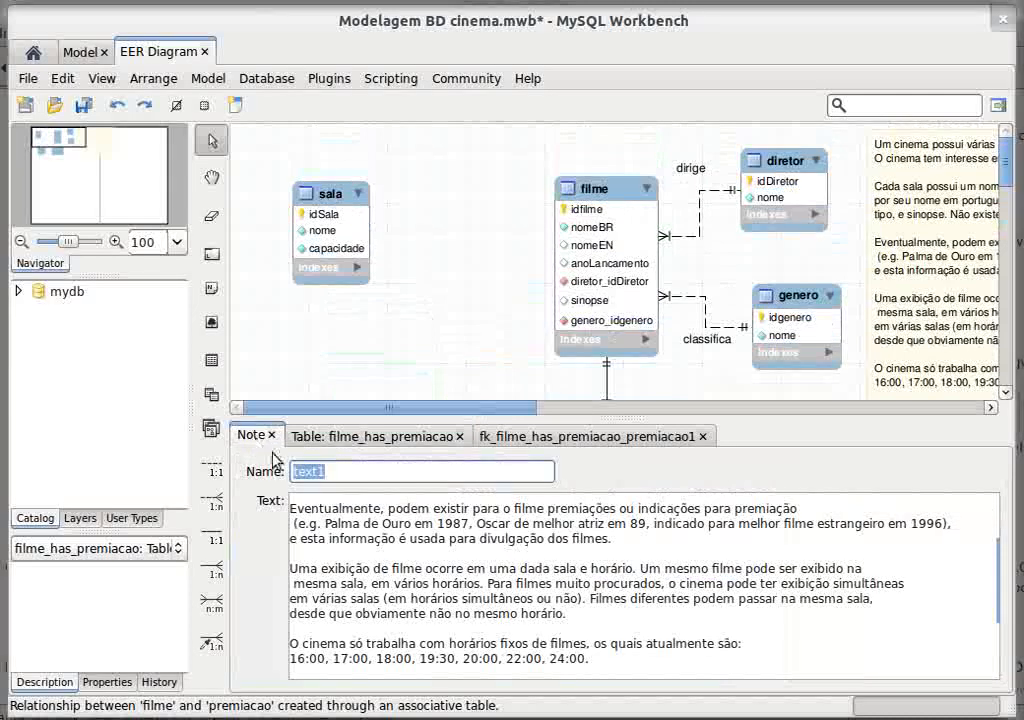
drag(609, 539, 290, 508)
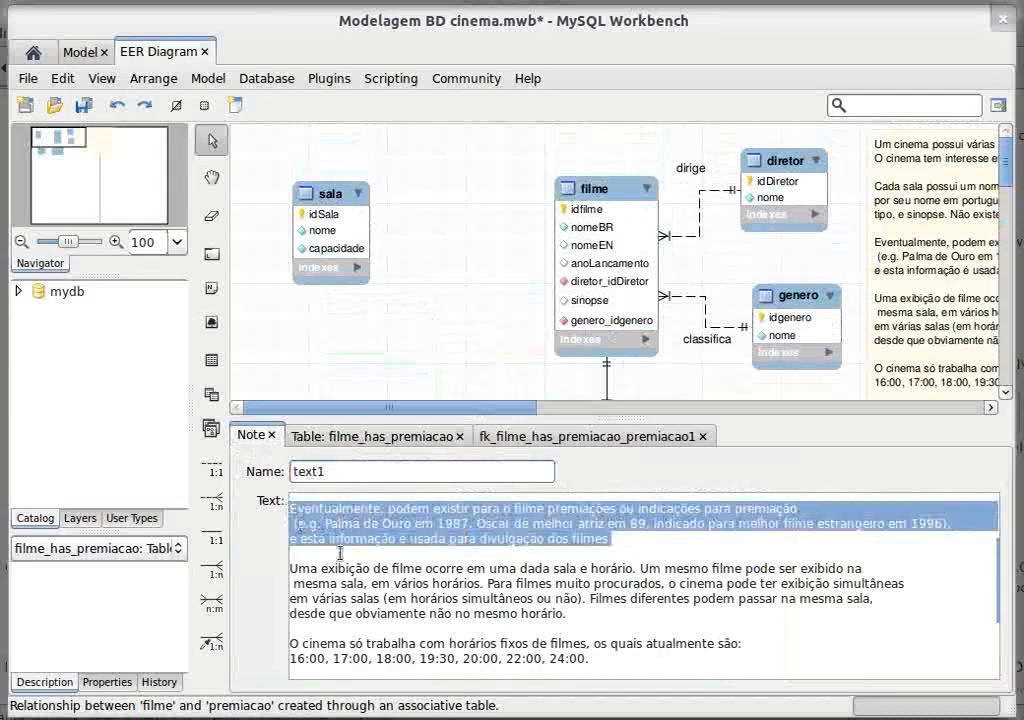
scroll(631, 606, down, 2)
scroll(657, 596, up, 1)
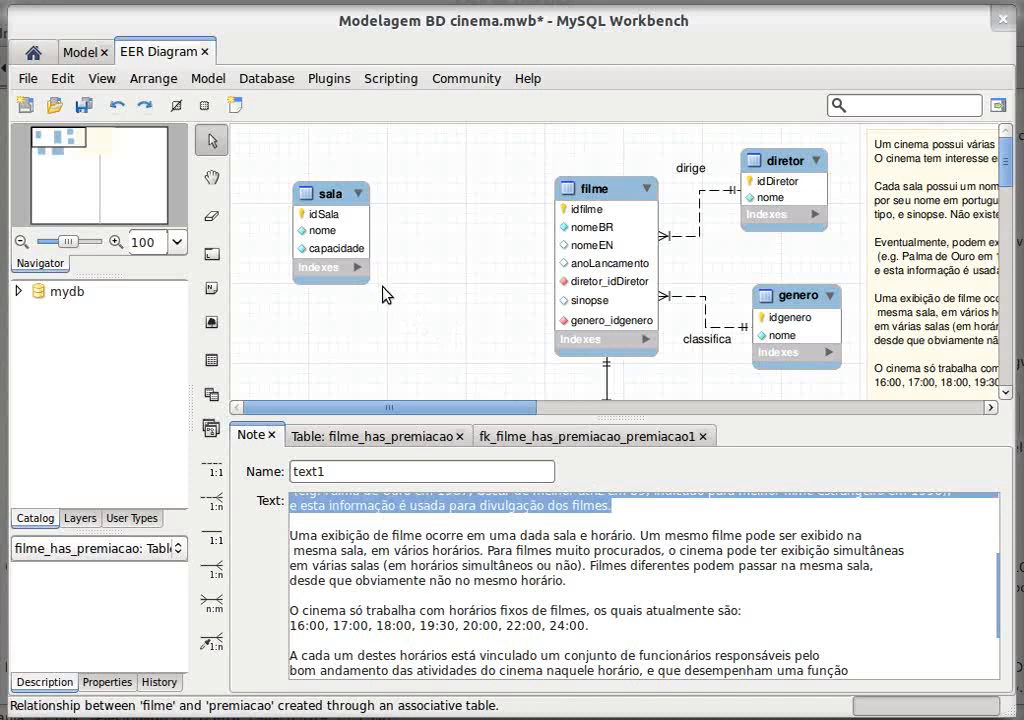
click(351, 265)
drag(350, 258, 326, 266)
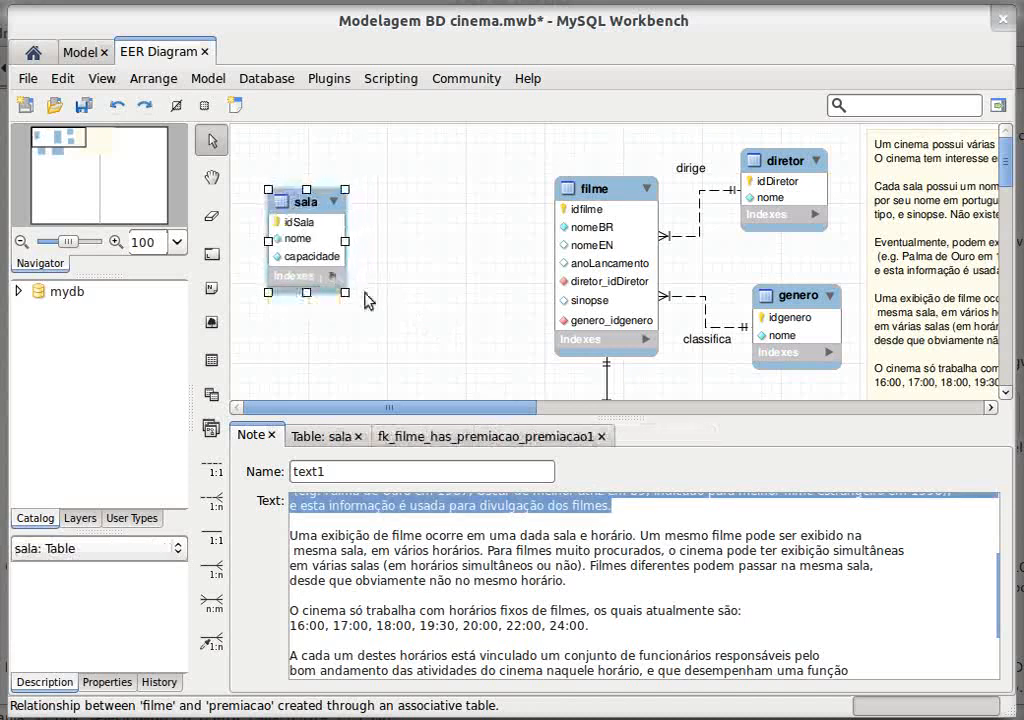
- Connect filme to sala with a many-to-many relationship and place the associative table above and between them
click(538, 361)
click(211, 600)
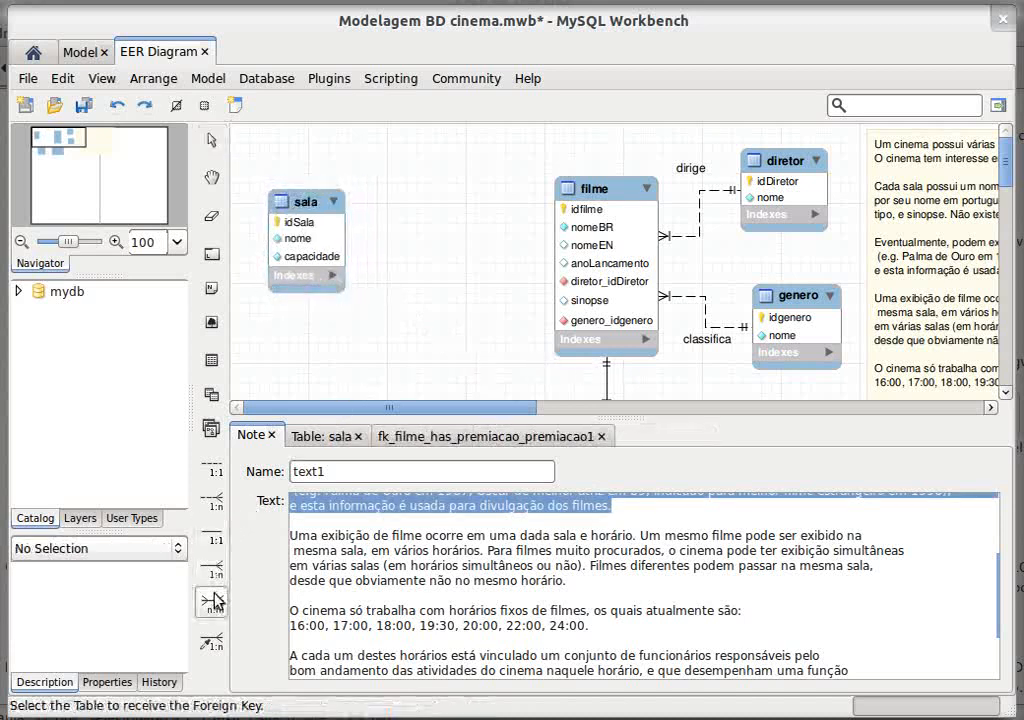
click(574, 224)
click(313, 222)
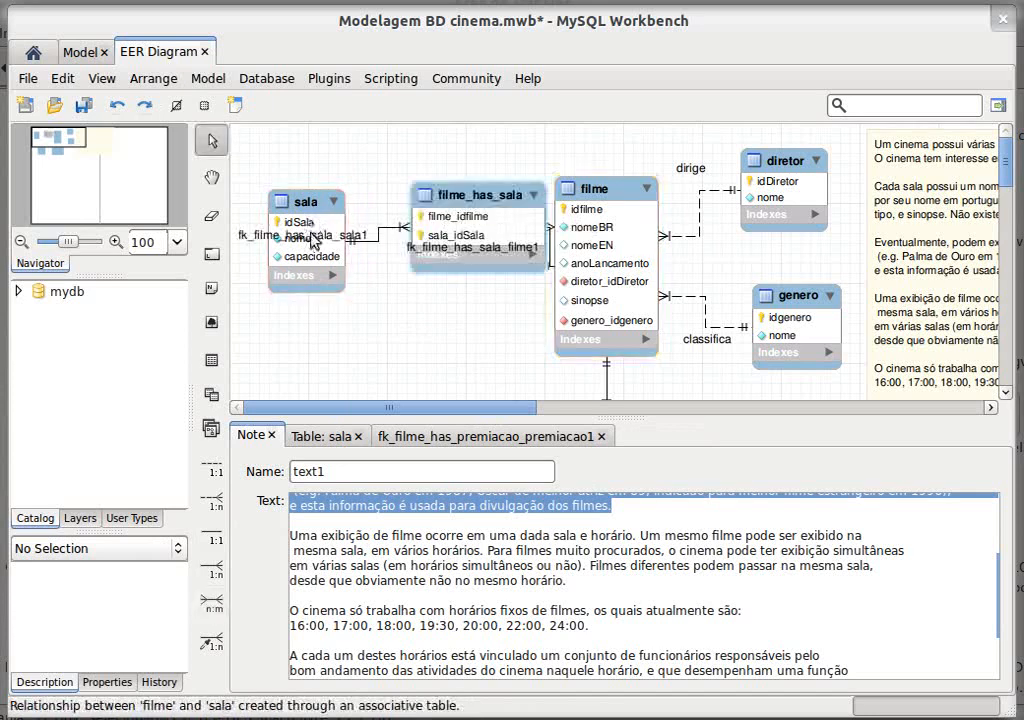
drag(313, 237, 453, 344)
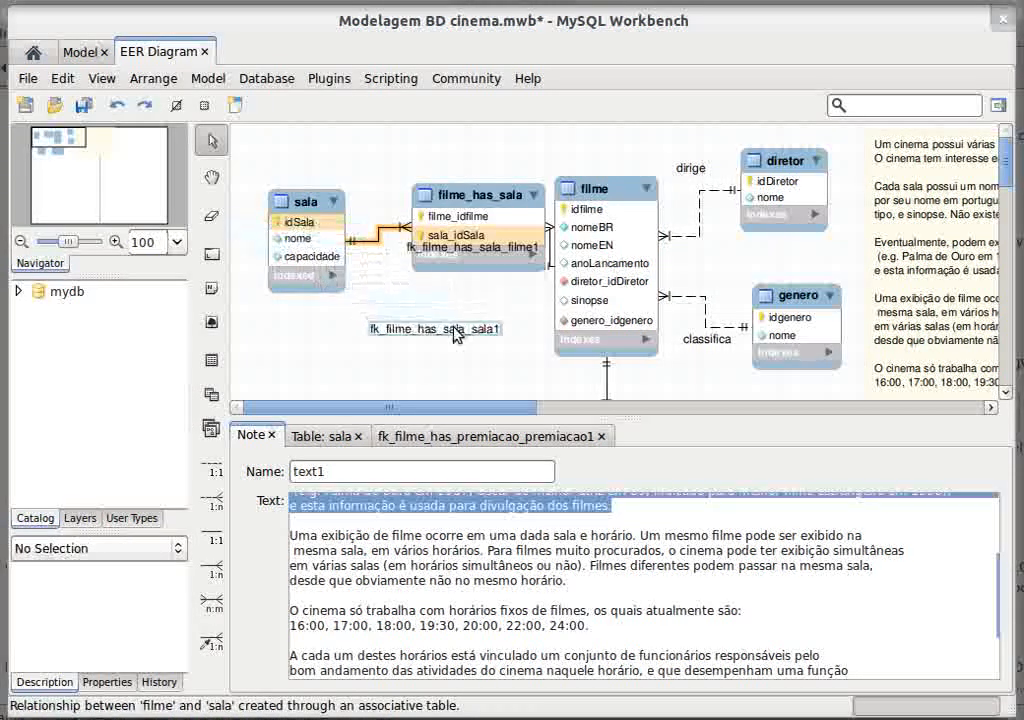
click(487, 205)
drag(487, 205, 452, 152)
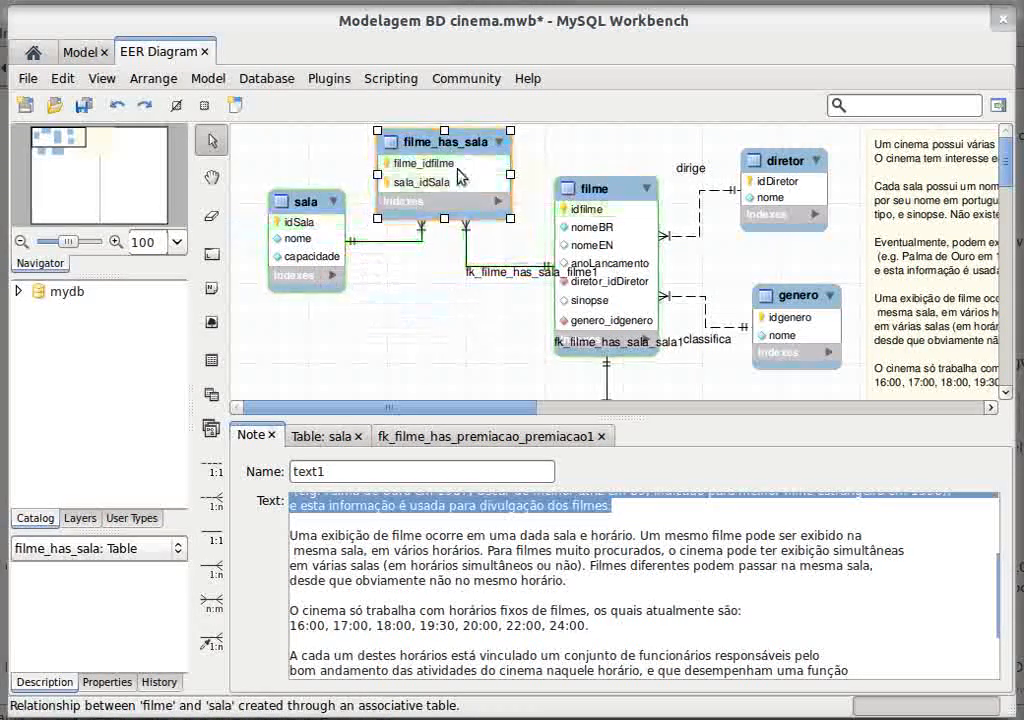
- Clear the captions of the two relationships linking filme_has_sala to filme and to sala
double_click(483, 273)
click(456, 438)
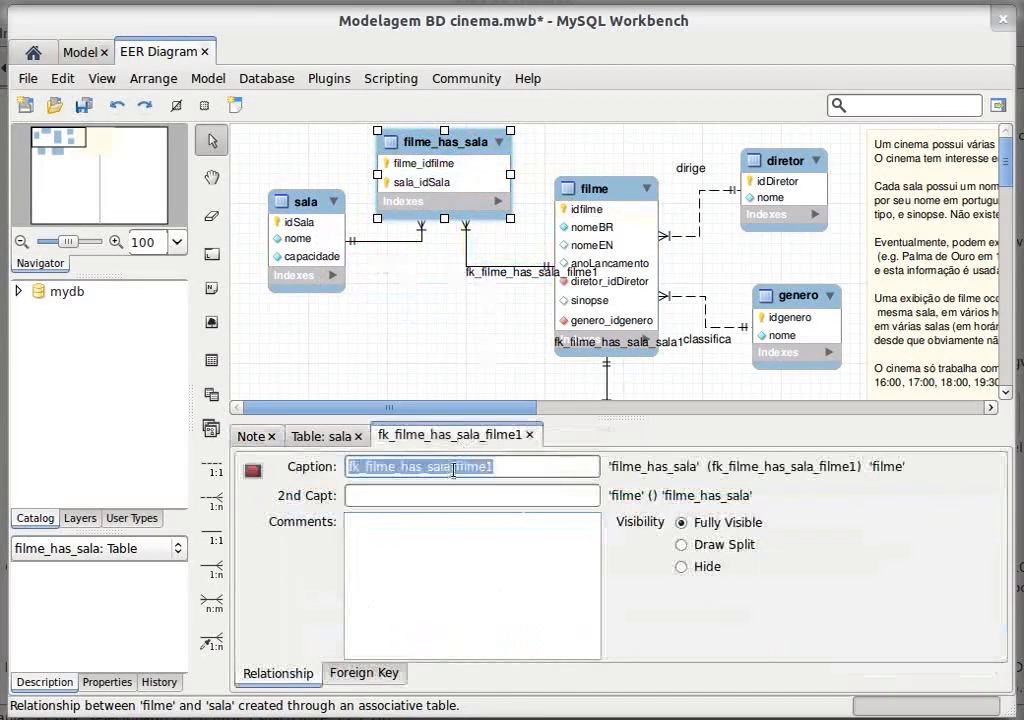
key(BackSpace)
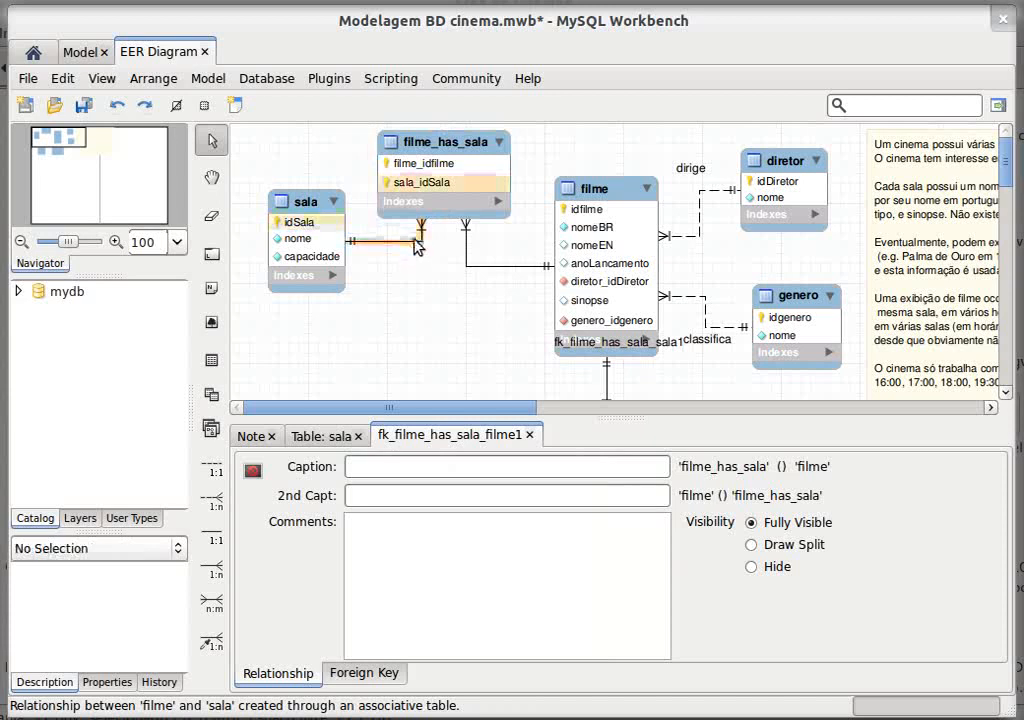
click(415, 243)
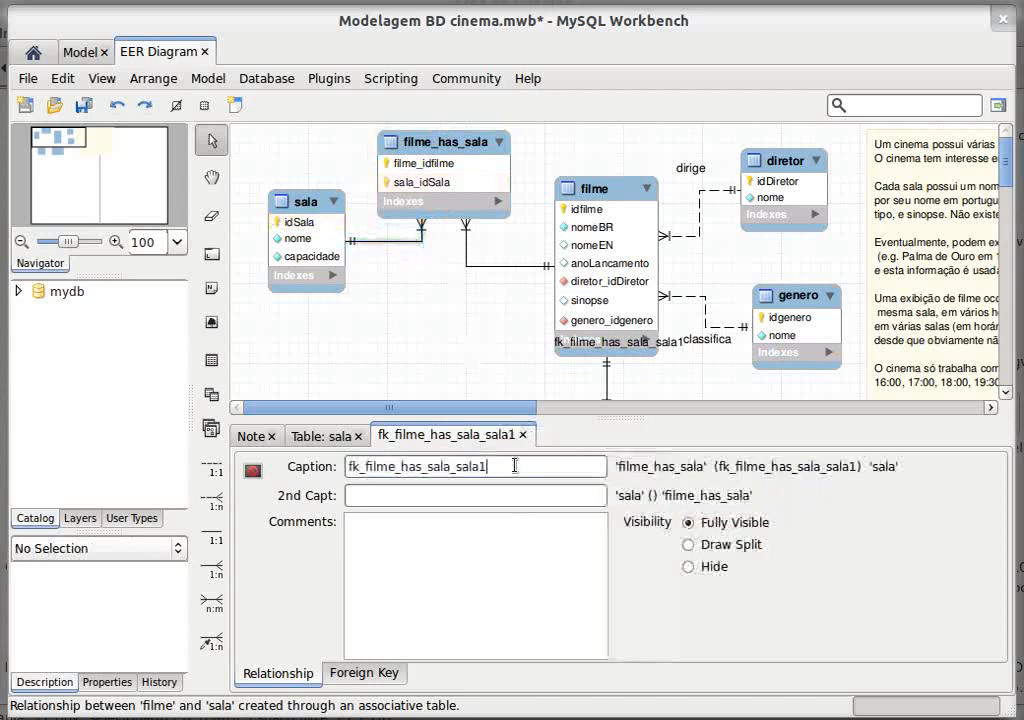
drag(514, 466, 196, 465)
key(BackSpace)
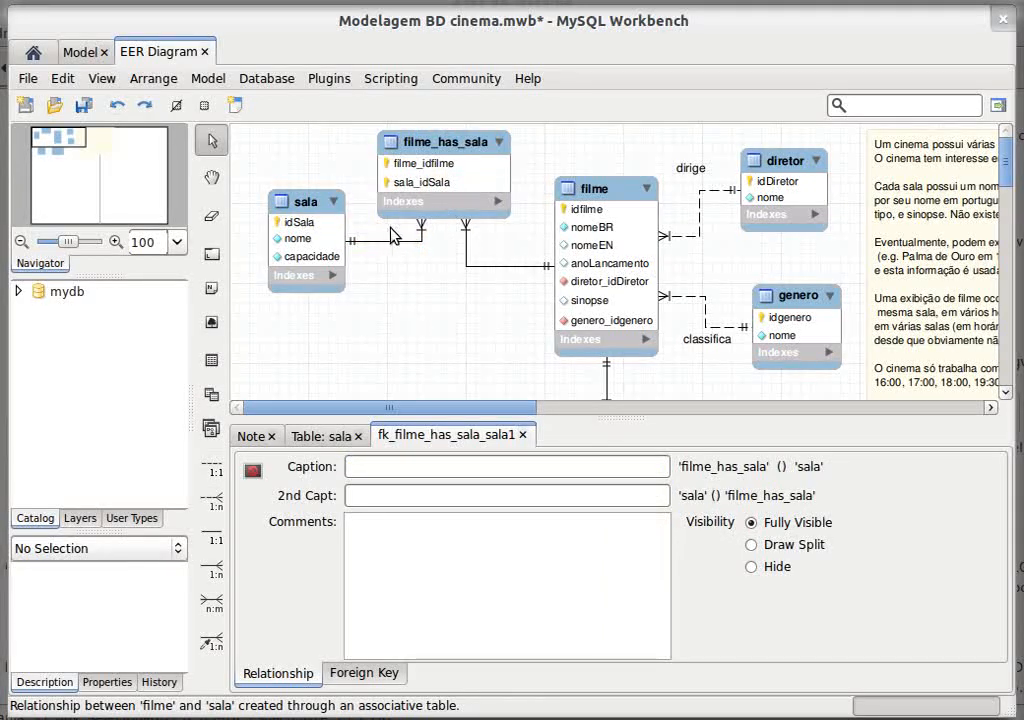
- Rename the filme_has_sala table to filme_exibido_sala and move the sala table slightly down
click(465, 186)
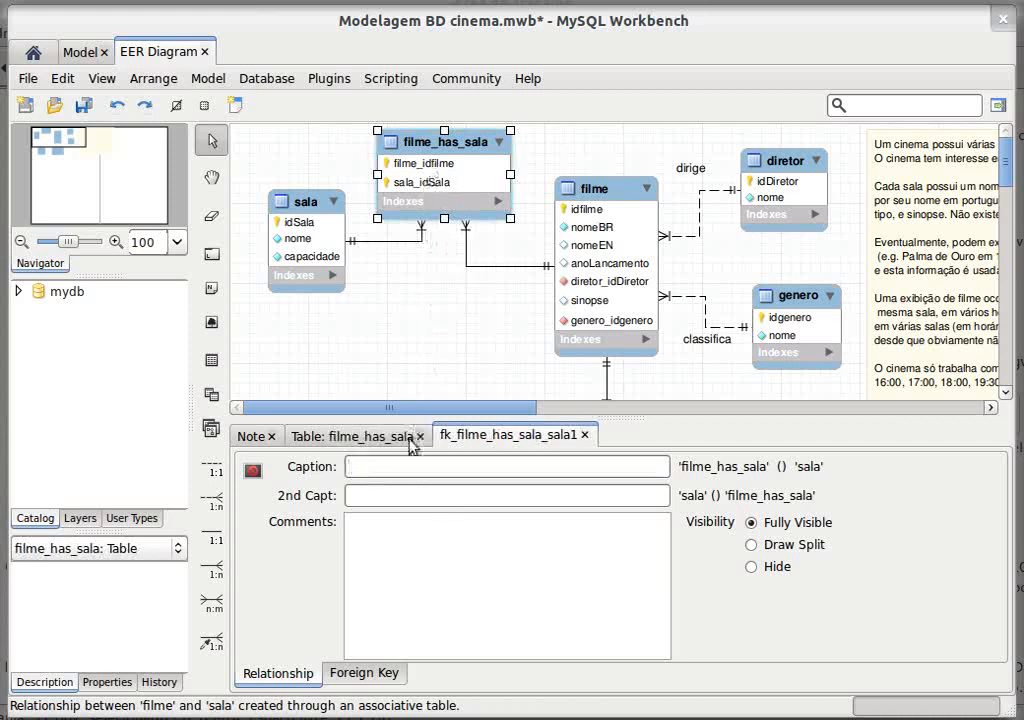
click(410, 446)
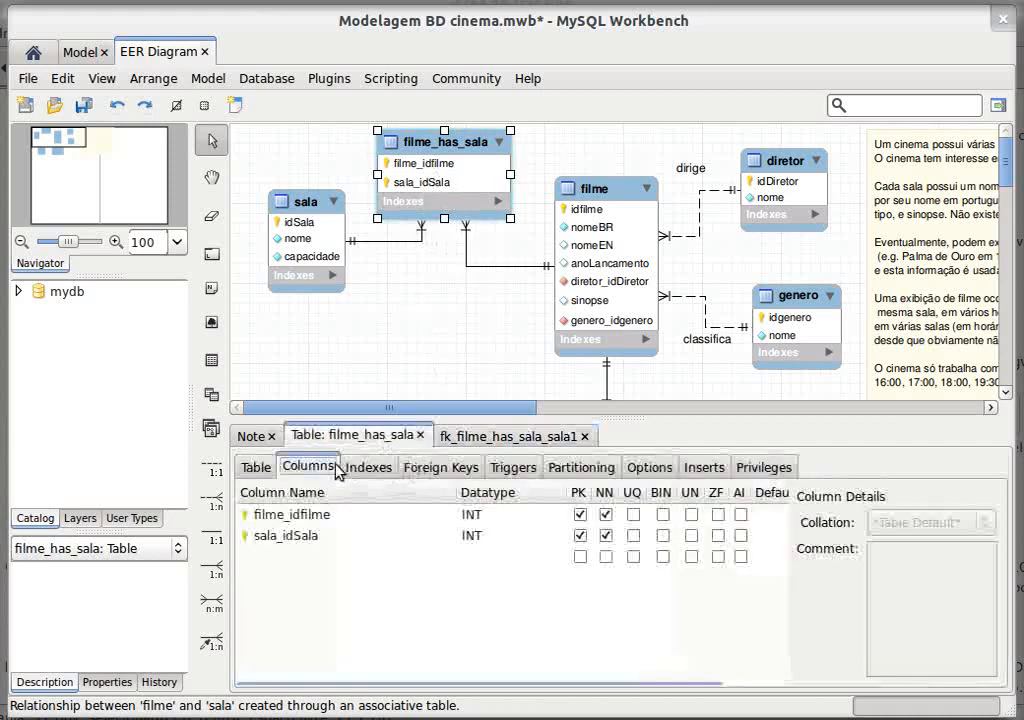
click(258, 469)
drag(421, 503, 442, 503)
text(e)
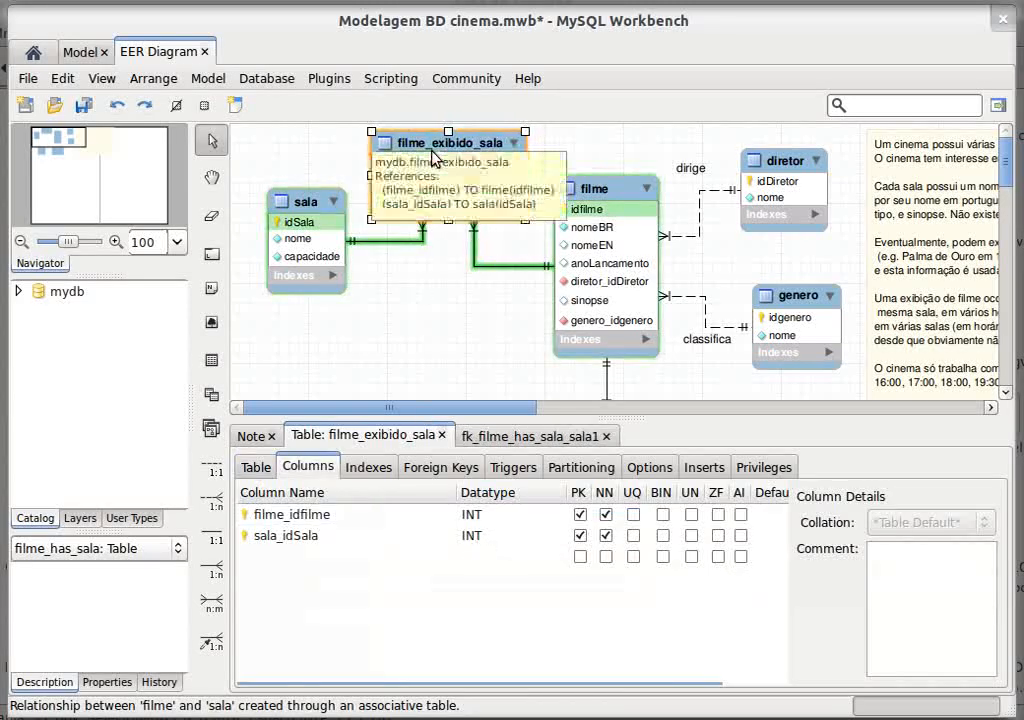
drag(330, 247, 331, 269)
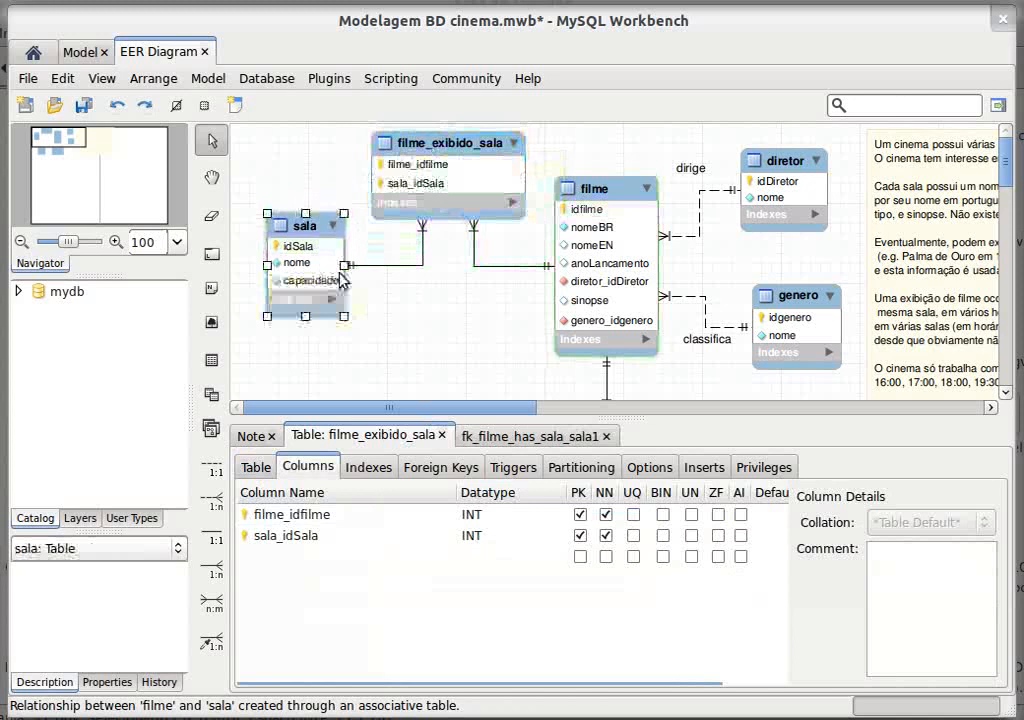
- Review the note's sentence on what defines a film screening, highlighting its room and time details
click(448, 334)
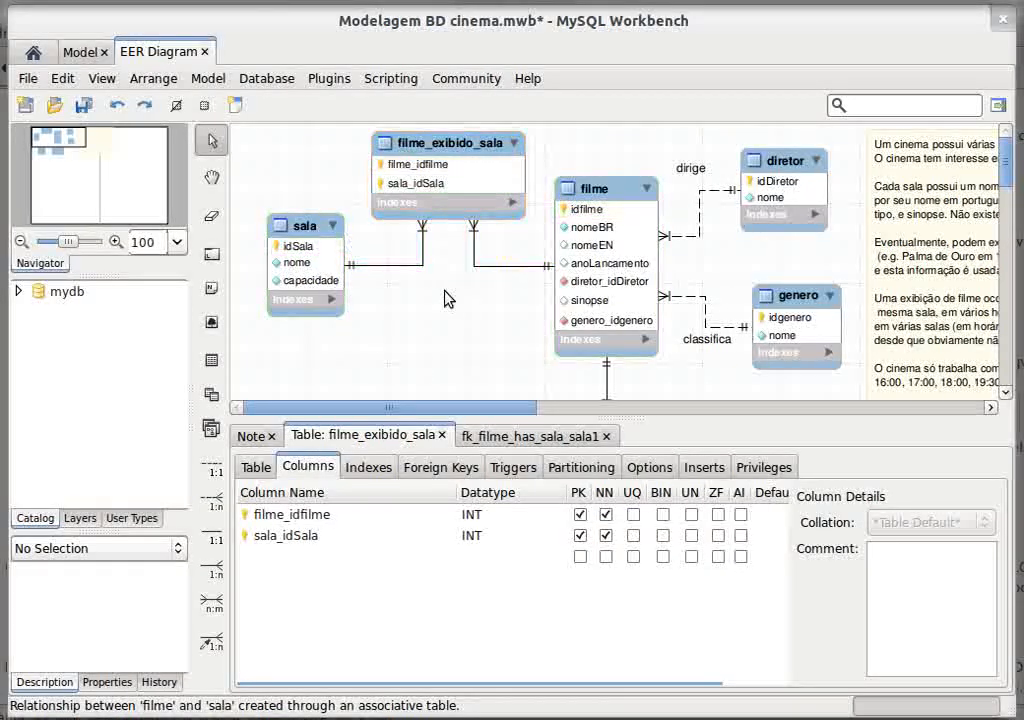
click(262, 438)
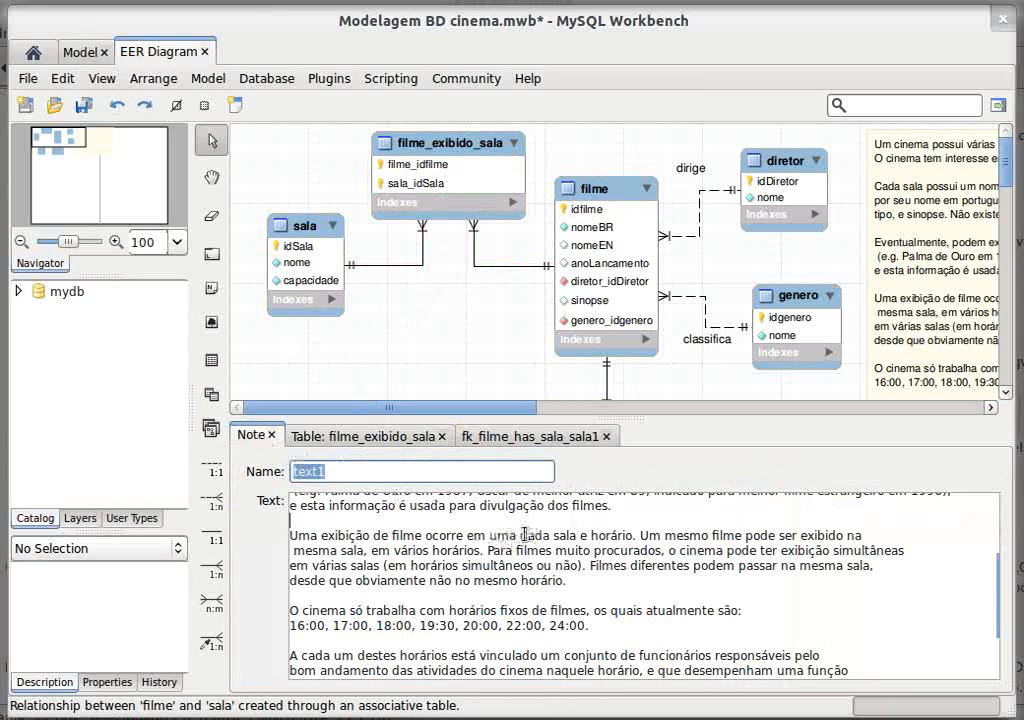
drag(520, 536, 664, 536)
click(665, 536)
triple_click(627, 538)
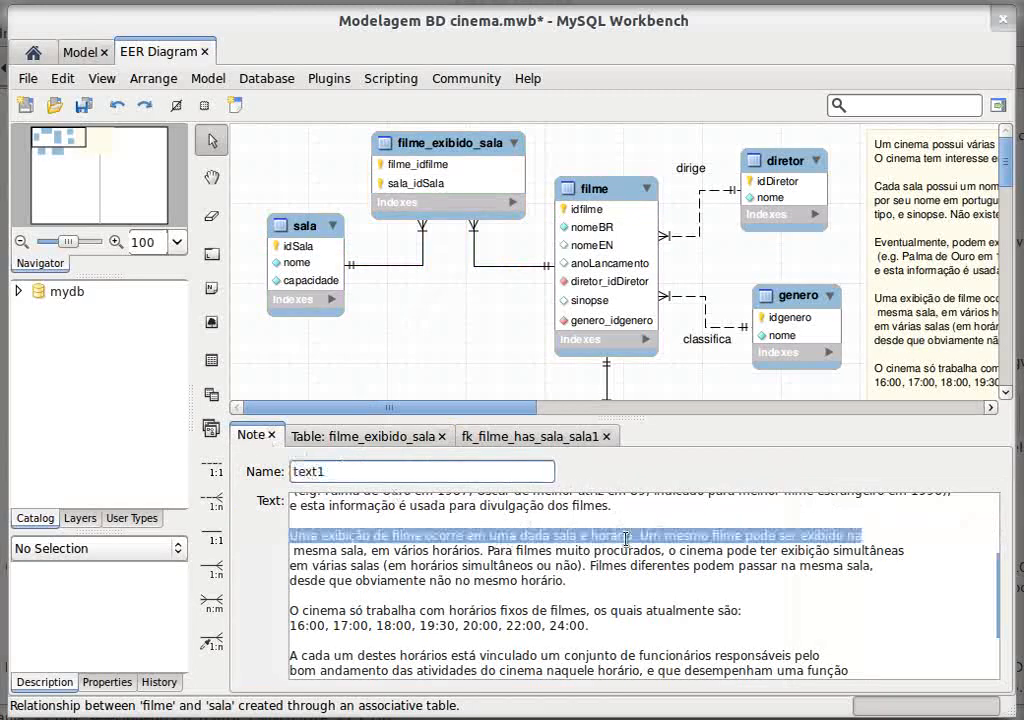
- Close the fk_filme_has_sala_sala1 relationship editor and add a horario column to the filme_exibido_sala table
click(450, 205)
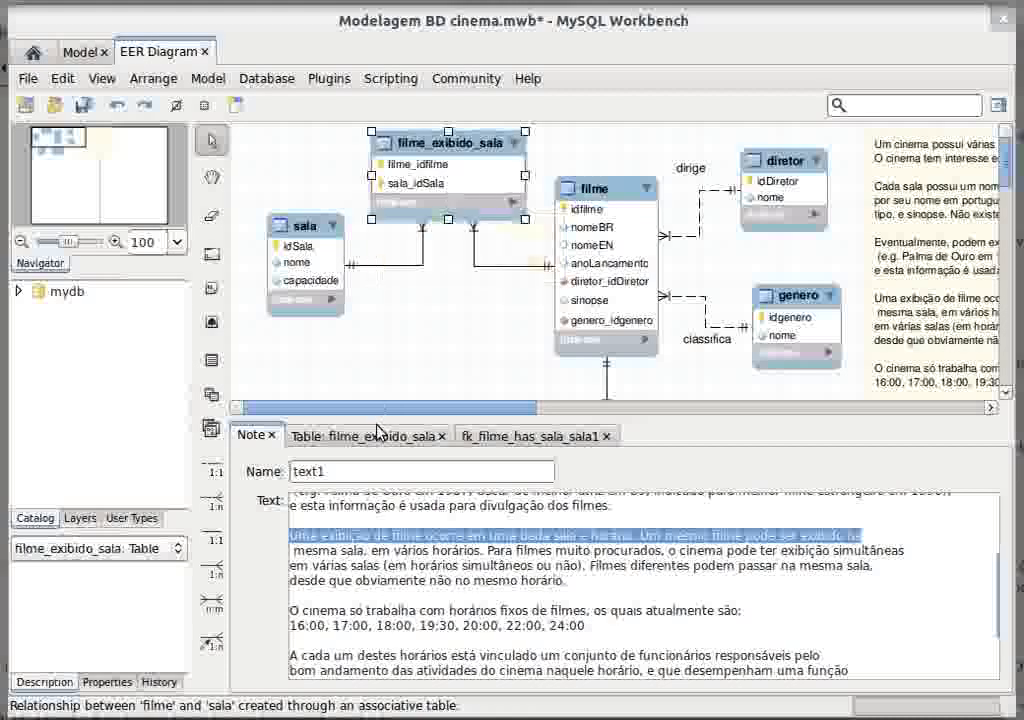
click(539, 437)
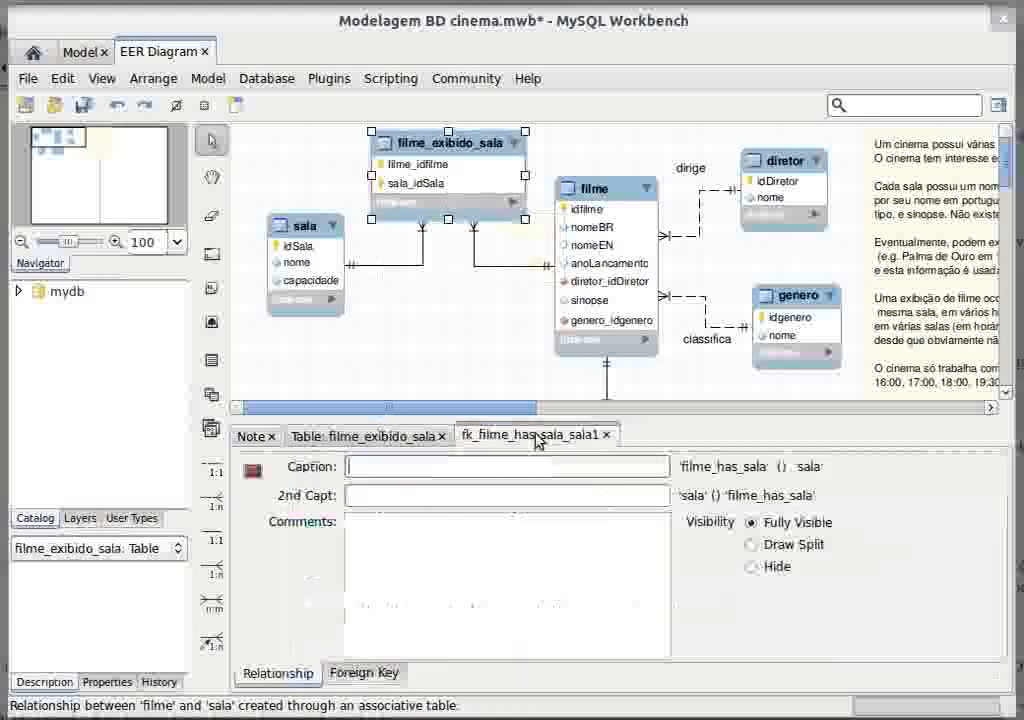
click(607, 442)
click(332, 557)
click(332, 557)
text(horar)
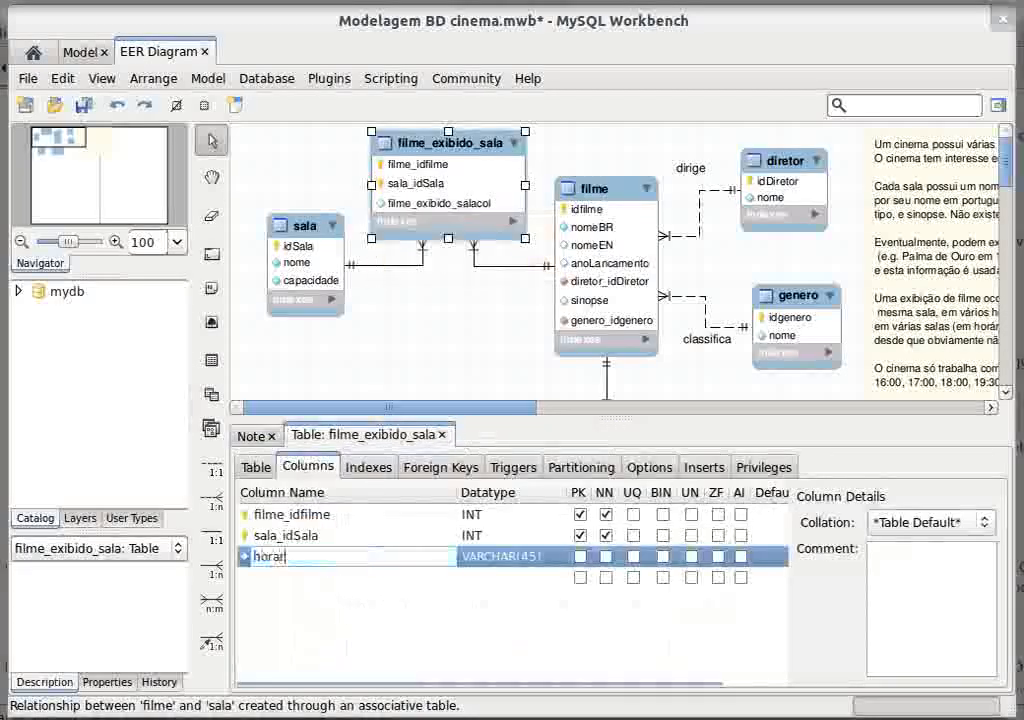
text(io)
key(Return)
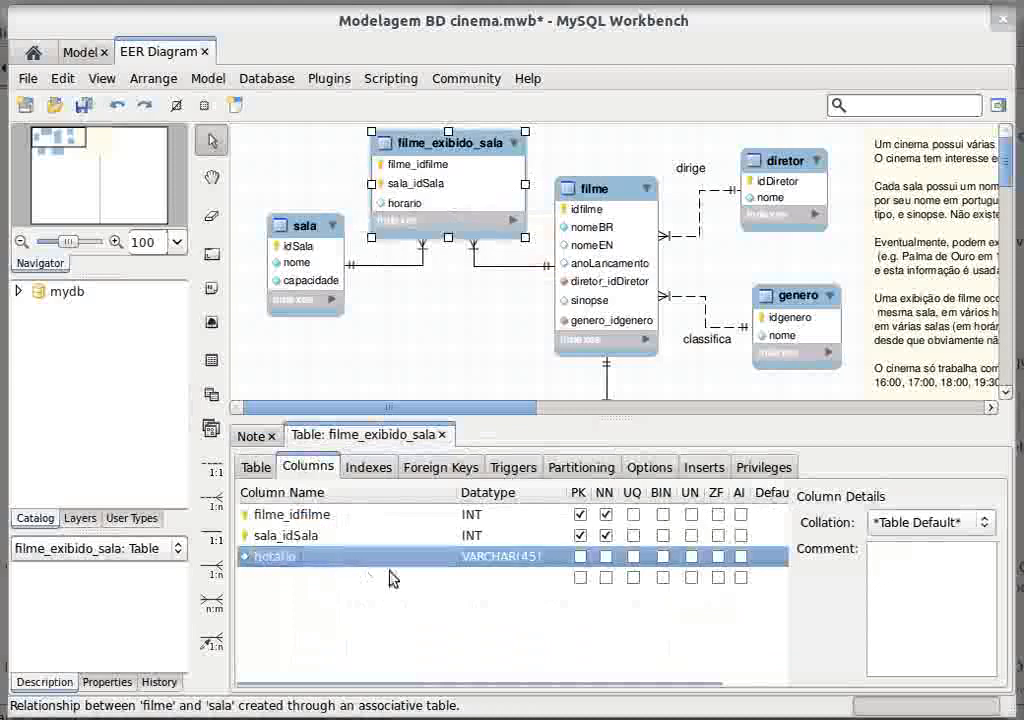
- Set the horario column's datatype to TIME and mark it as not null
double_click(480, 557)
text(TIME)
key(Return)
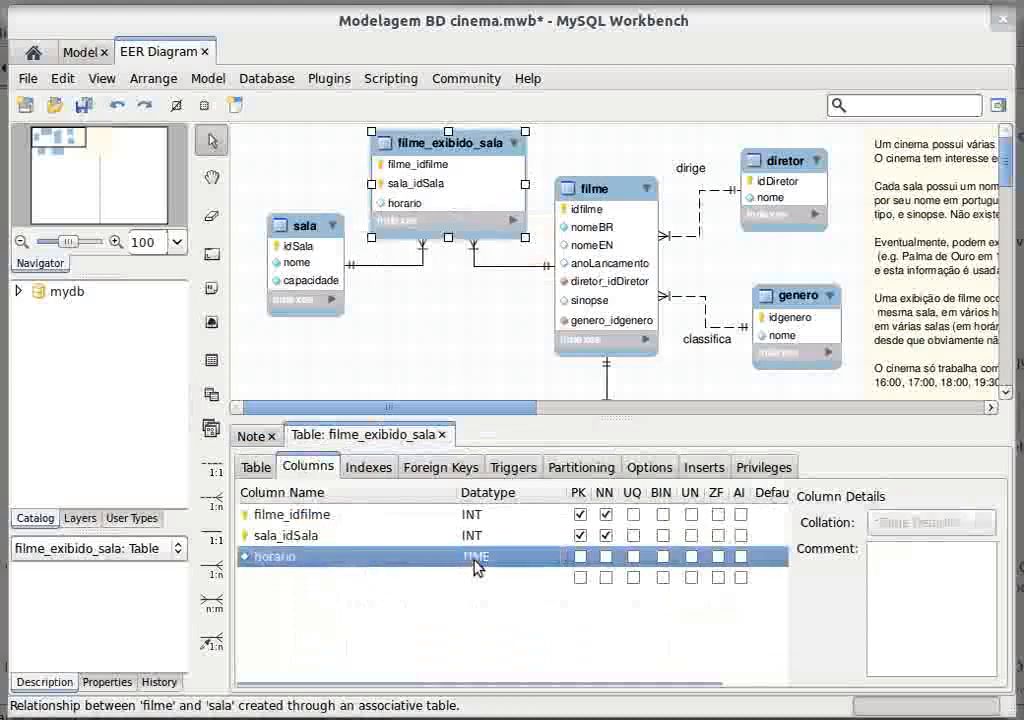
click(418, 312)
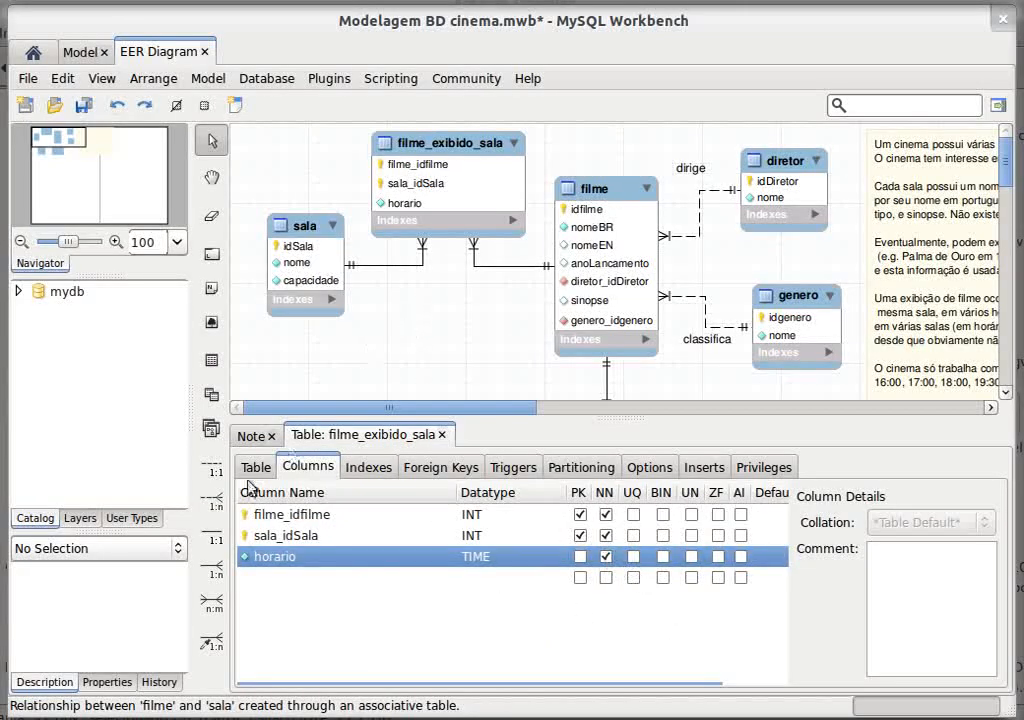
- Reopen the requirements note to check the rest of the film screening paragraph
click(251, 436)
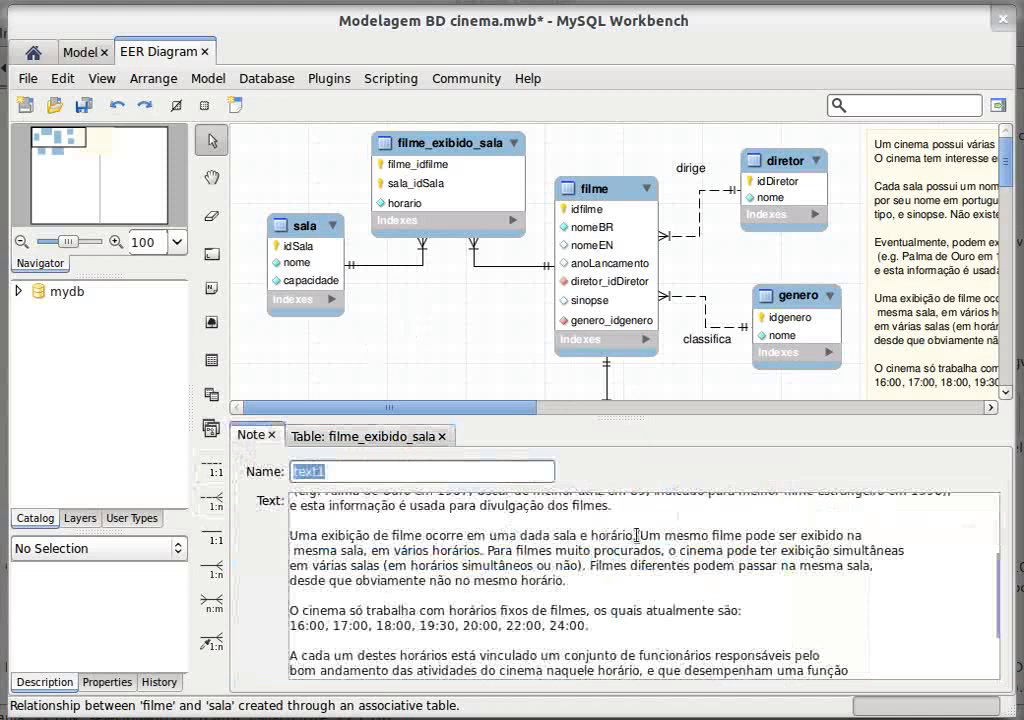
- Make the horario column part of the primary key of the filme_exibido_sala table
drag(640, 535, 490, 552)
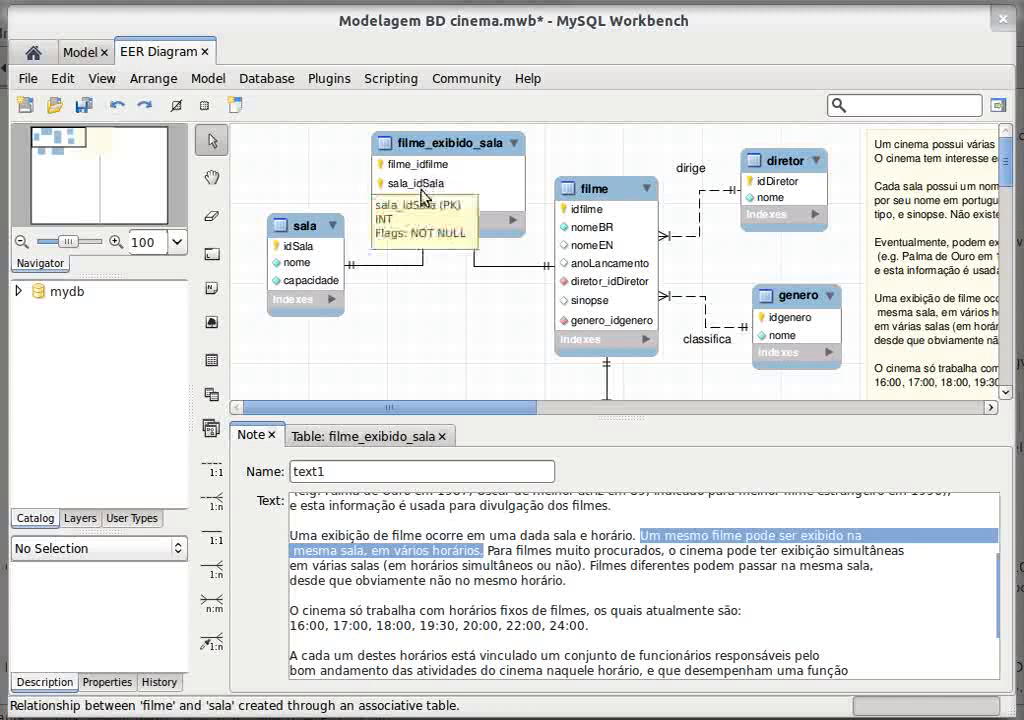
click(386, 204)
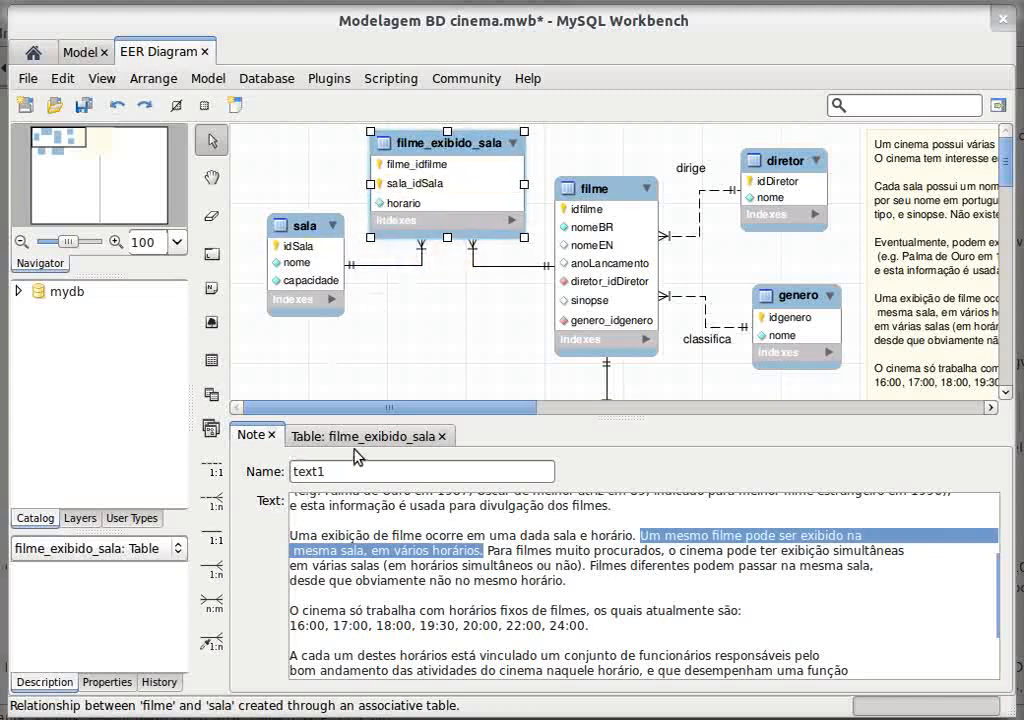
click(420, 435)
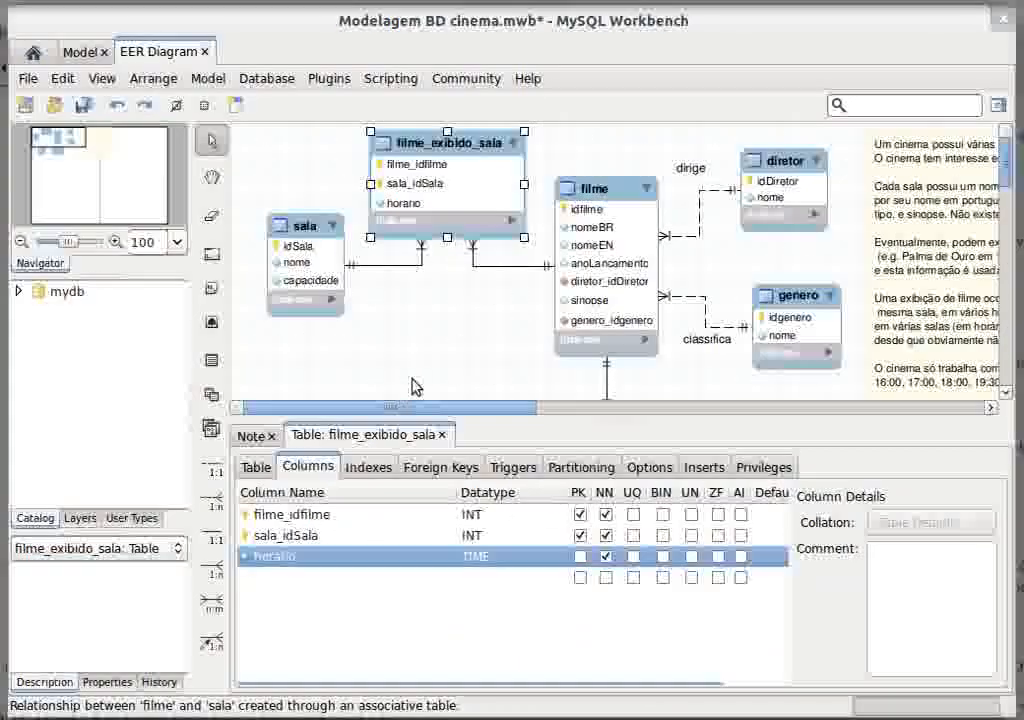
mouse_move(435, 226)
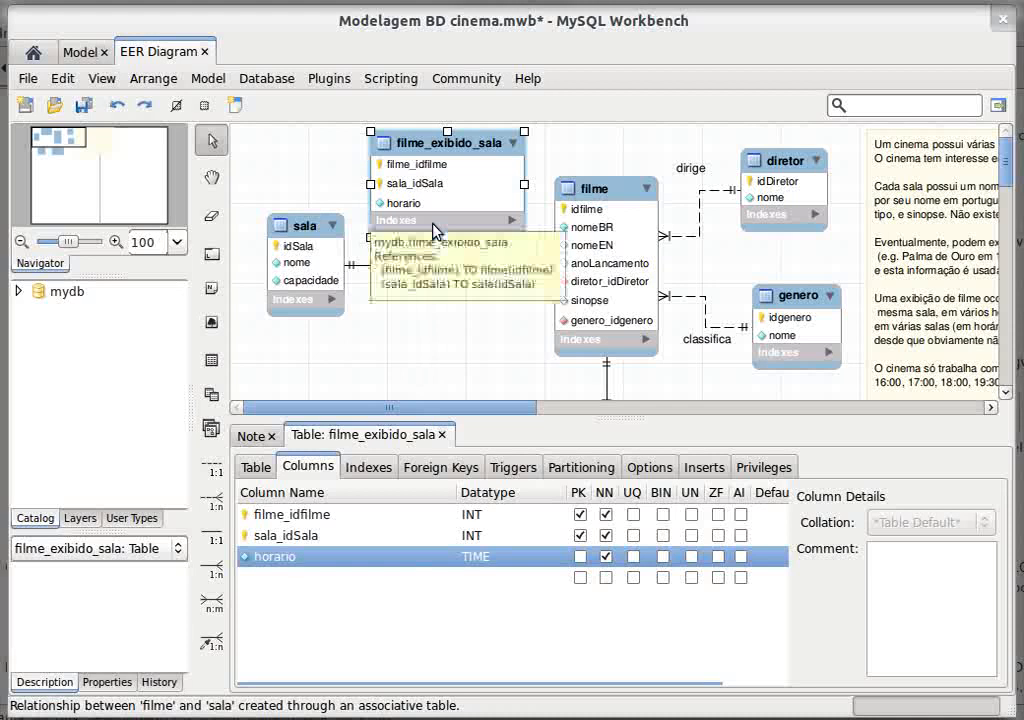
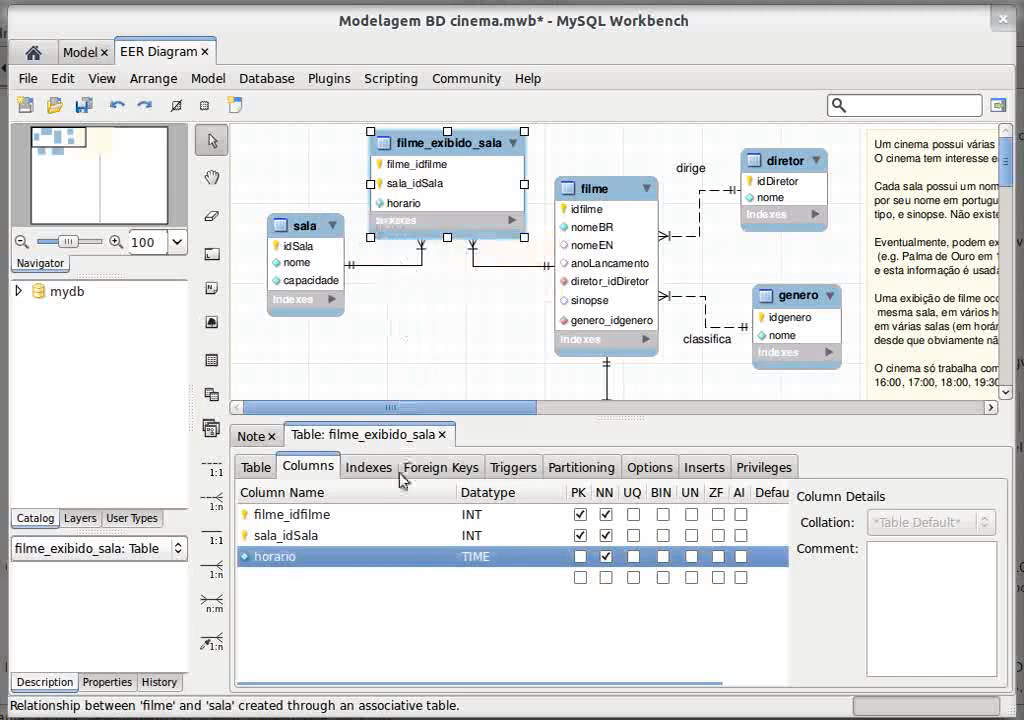
click(582, 556)
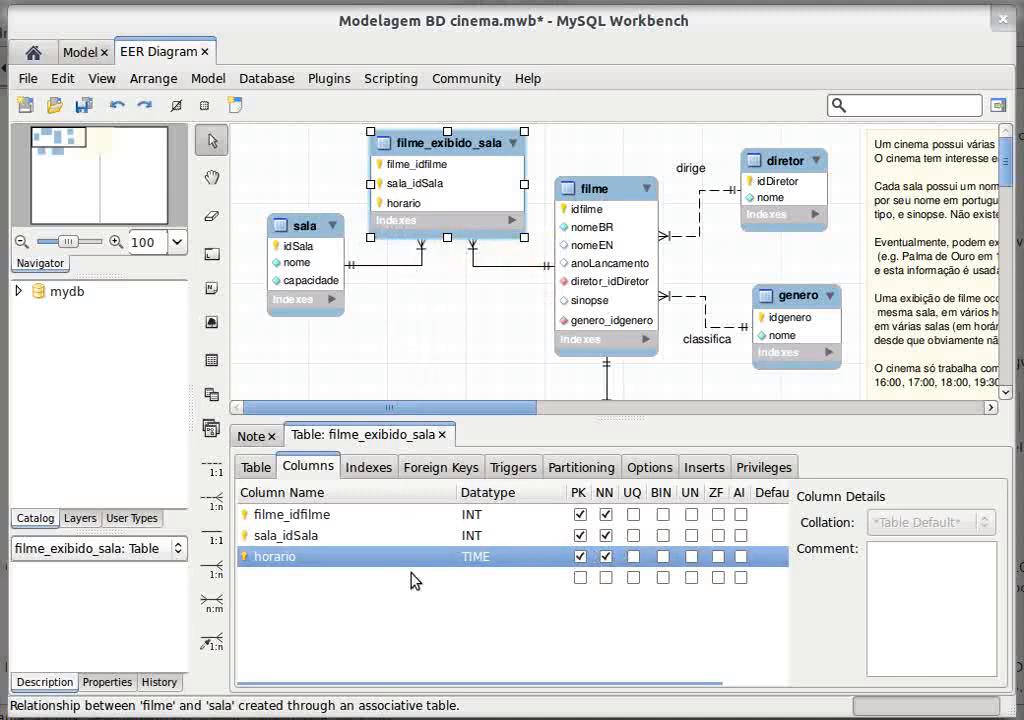
click(422, 320)
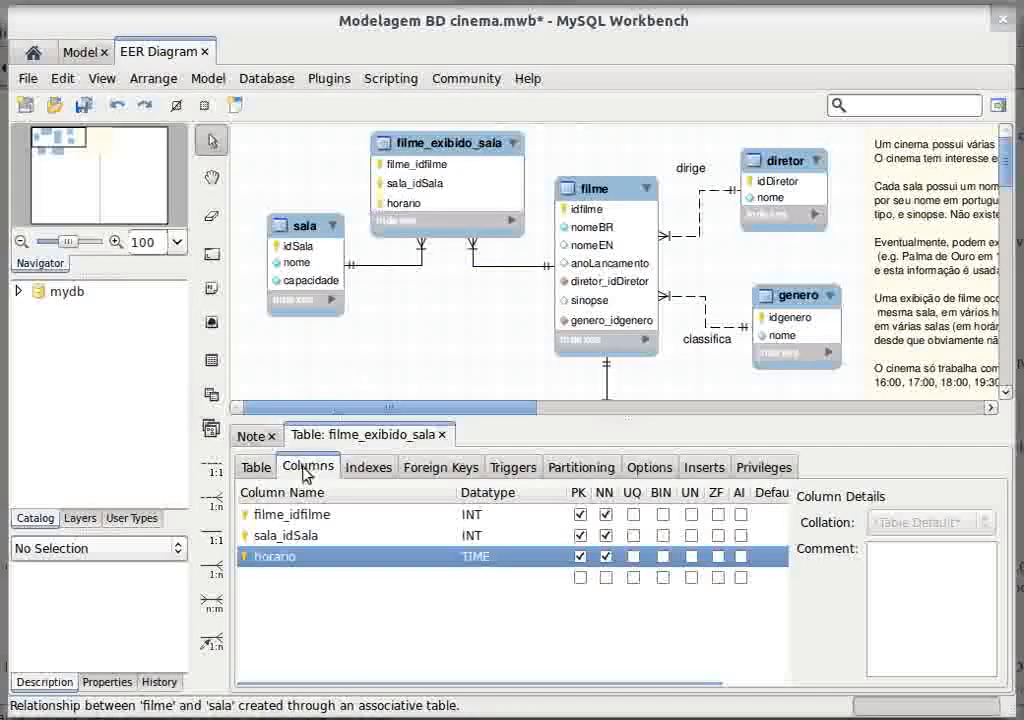
- Review the note's paragraph on film showings by room and time, including simultaneous showings and different films sharing a room
click(252, 437)
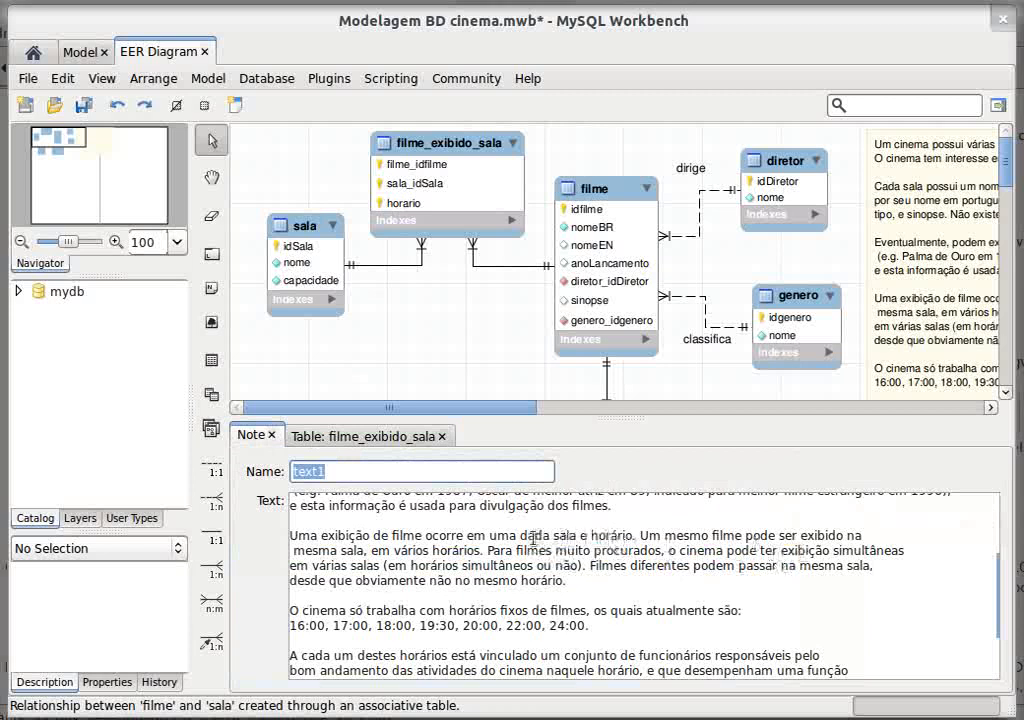
double_click(611, 536)
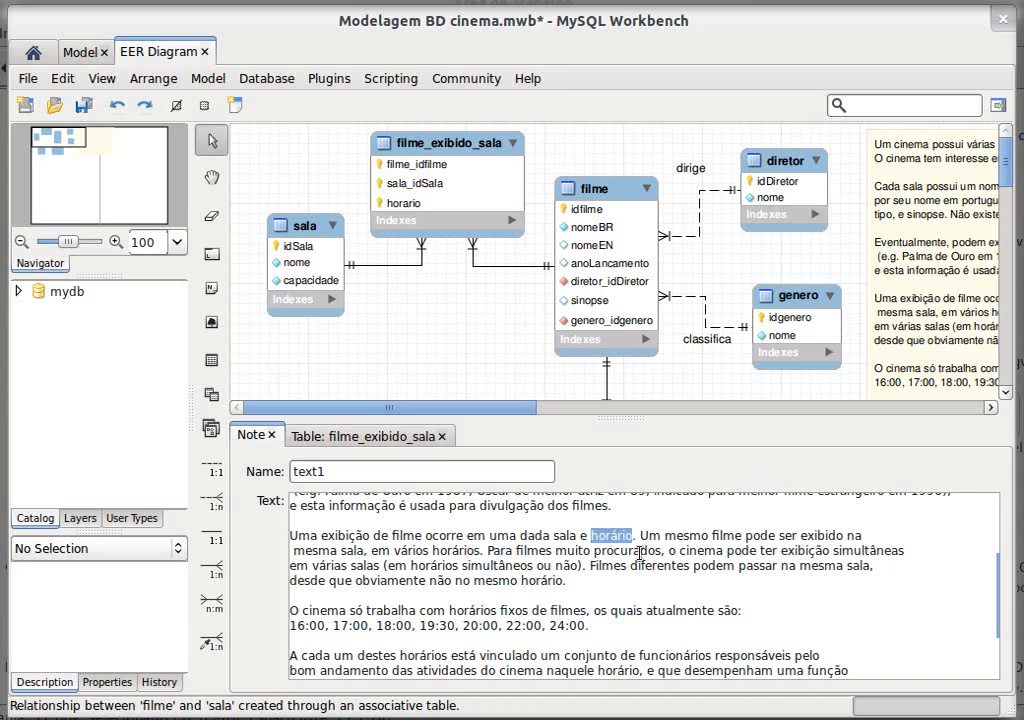
scroll(640, 551, up, 1)
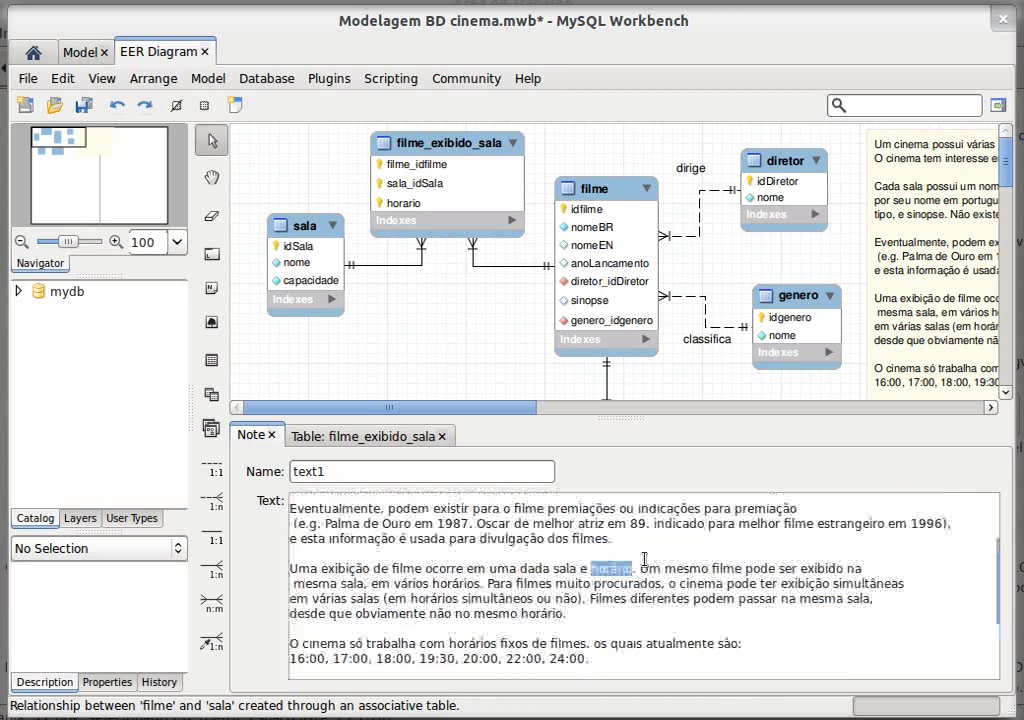
click(341, 578)
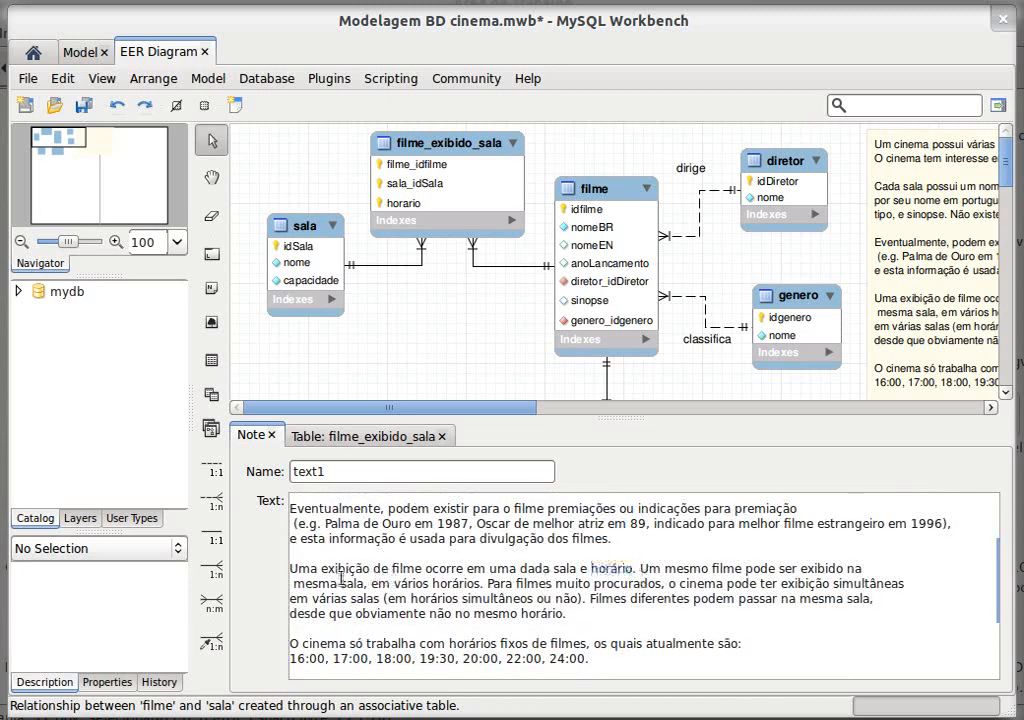
drag(489, 583, 290, 568)
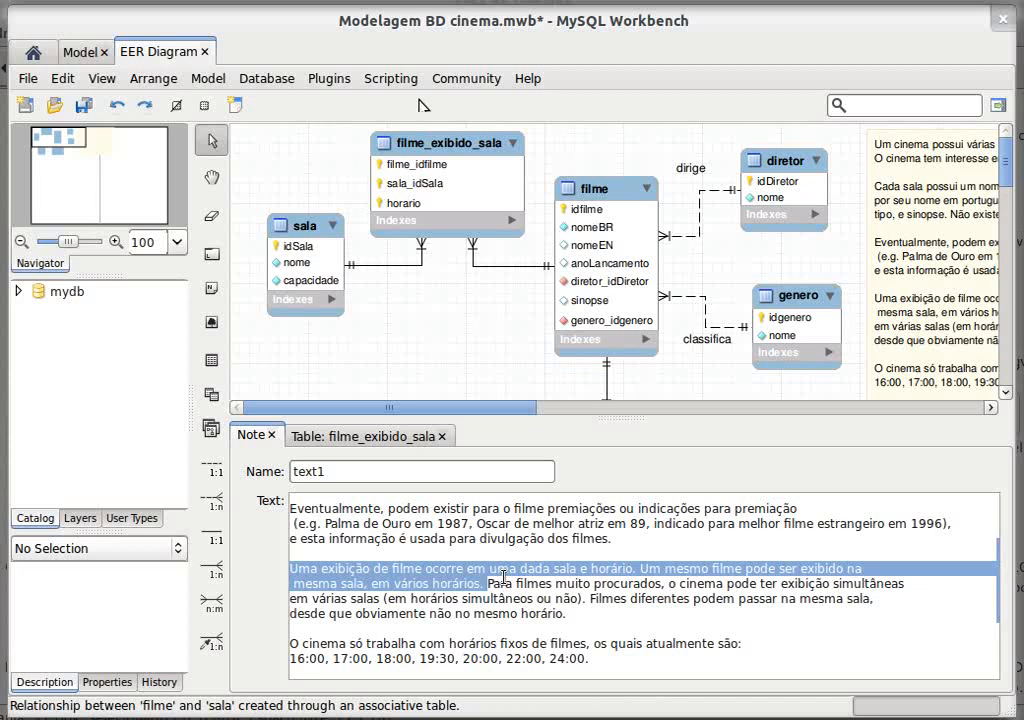
click(587, 598)
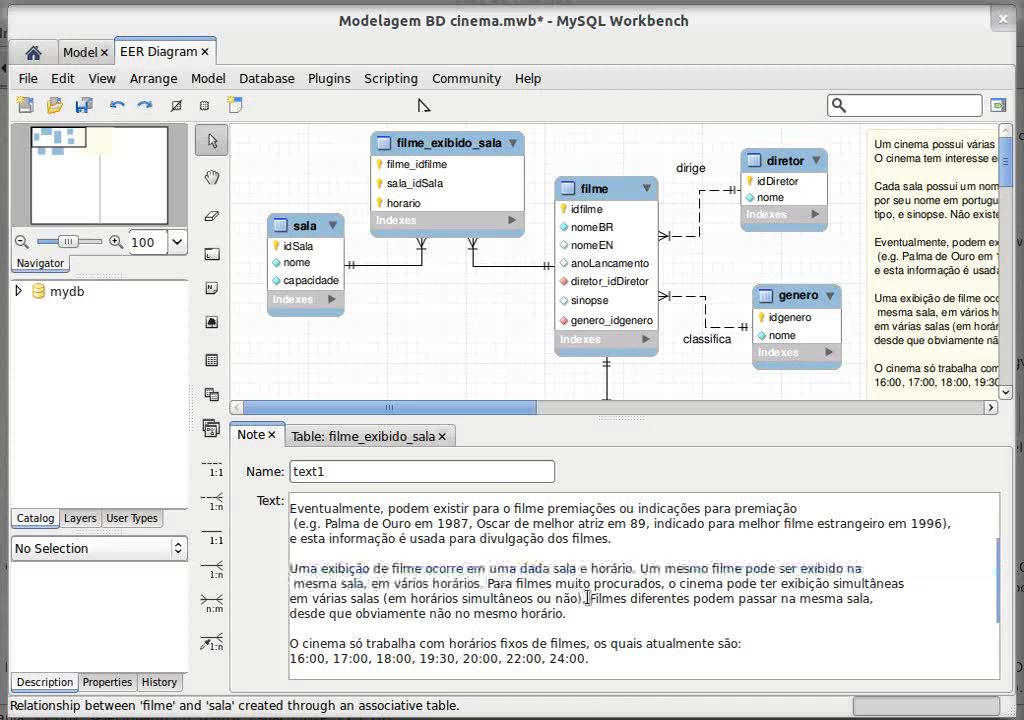
drag(587, 598, 490, 583)
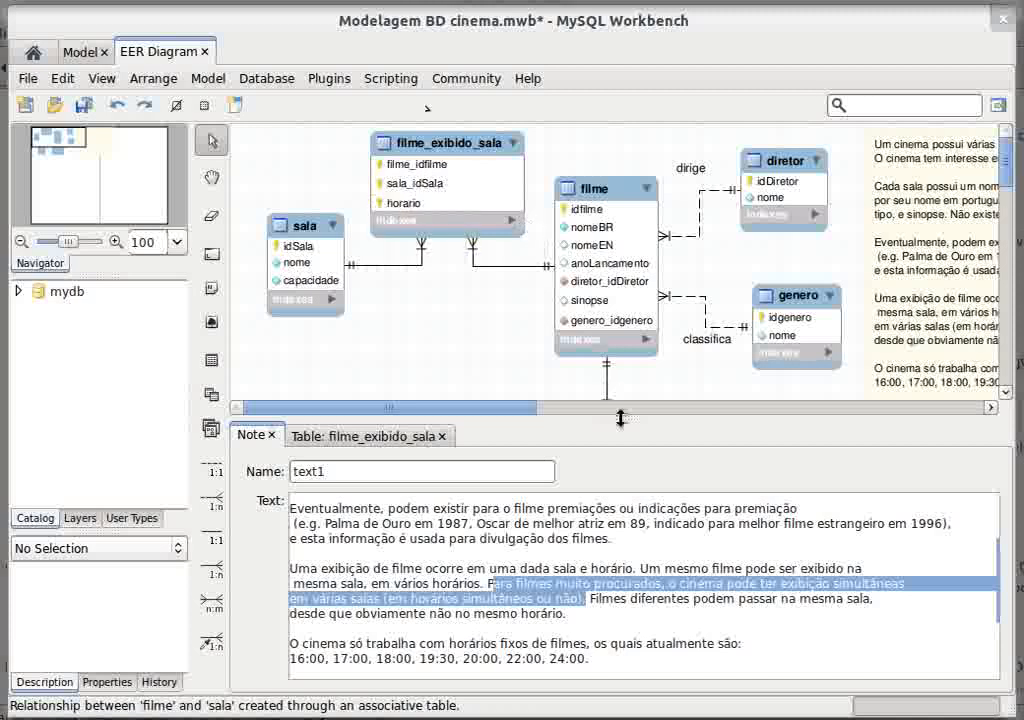
click(609, 607)
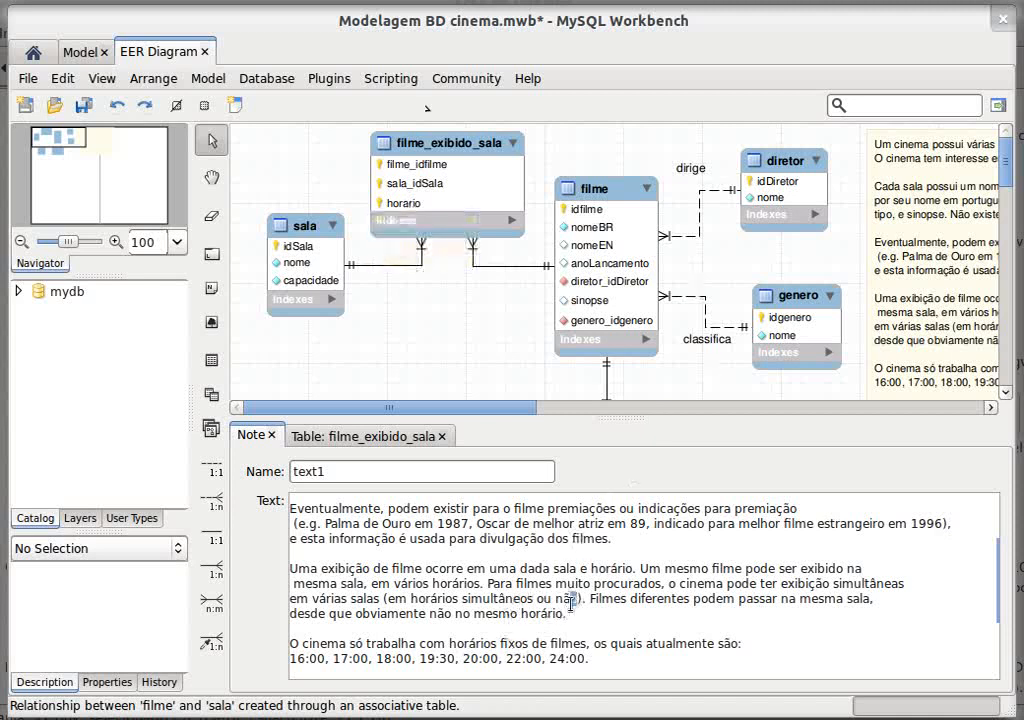
drag(567, 613, 428, 601)
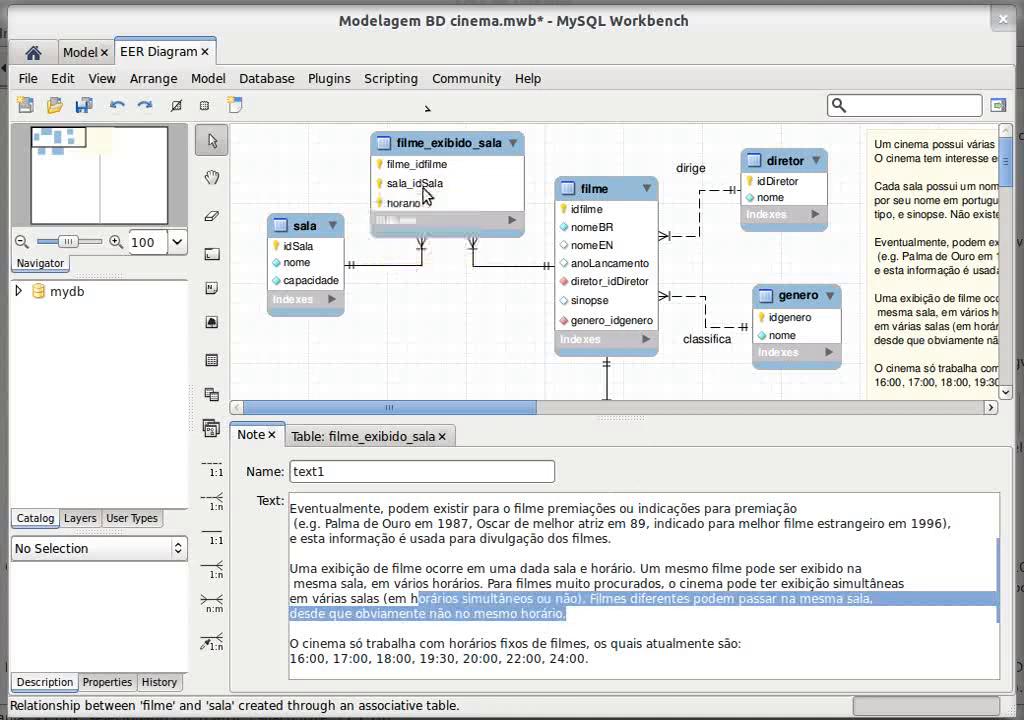
drag(566, 613, 321, 563)
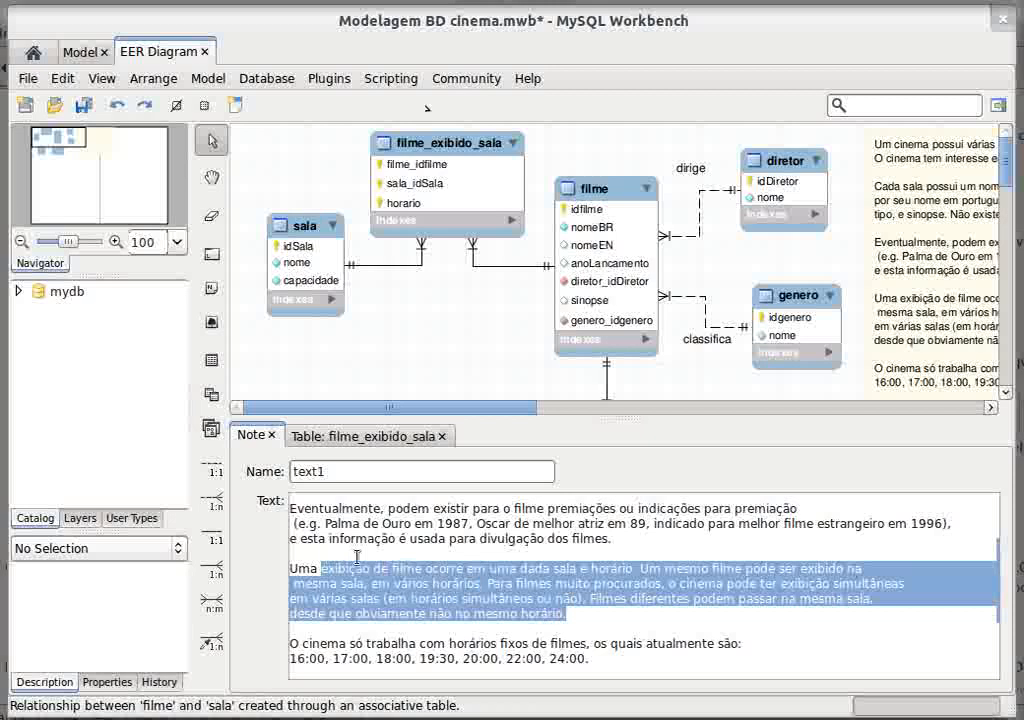
- Examine the note's requirement on the cinema's fixed showtimes and the list of current times
scroll(357, 557, down, 2)
click(330, 578)
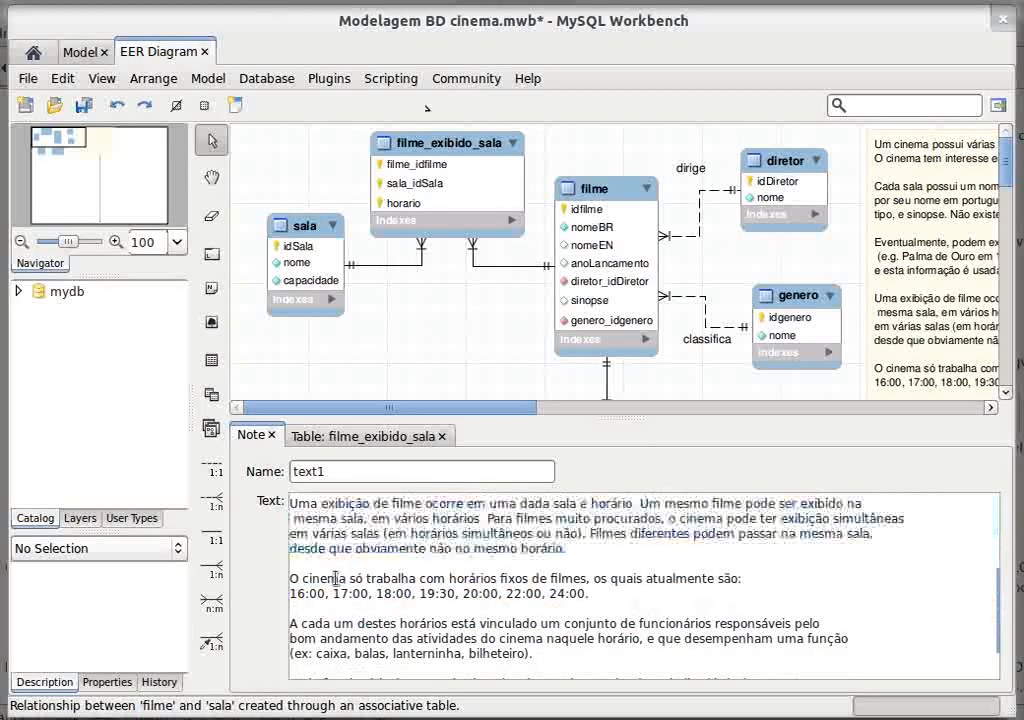
double_click(513, 578)
double_click(575, 579)
double_click(680, 579)
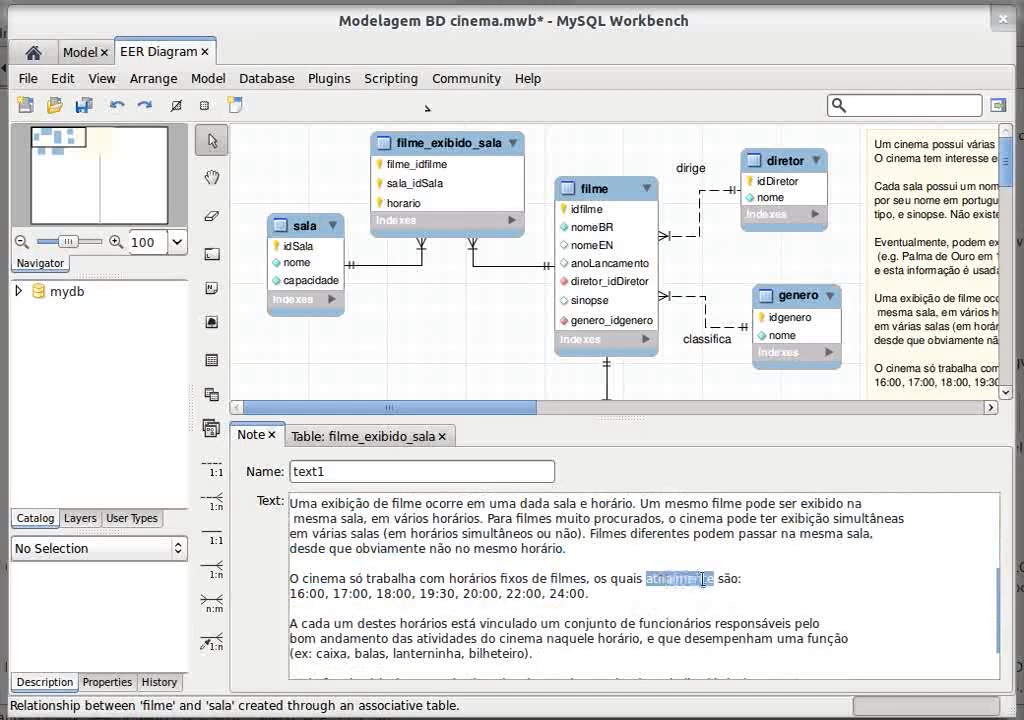
double_click(700, 579)
mouse_move(290, 593)
mouse_down()
mouse_move(578, 593)
mouse_move(289, 593)
mouse_up()
click(596, 593)
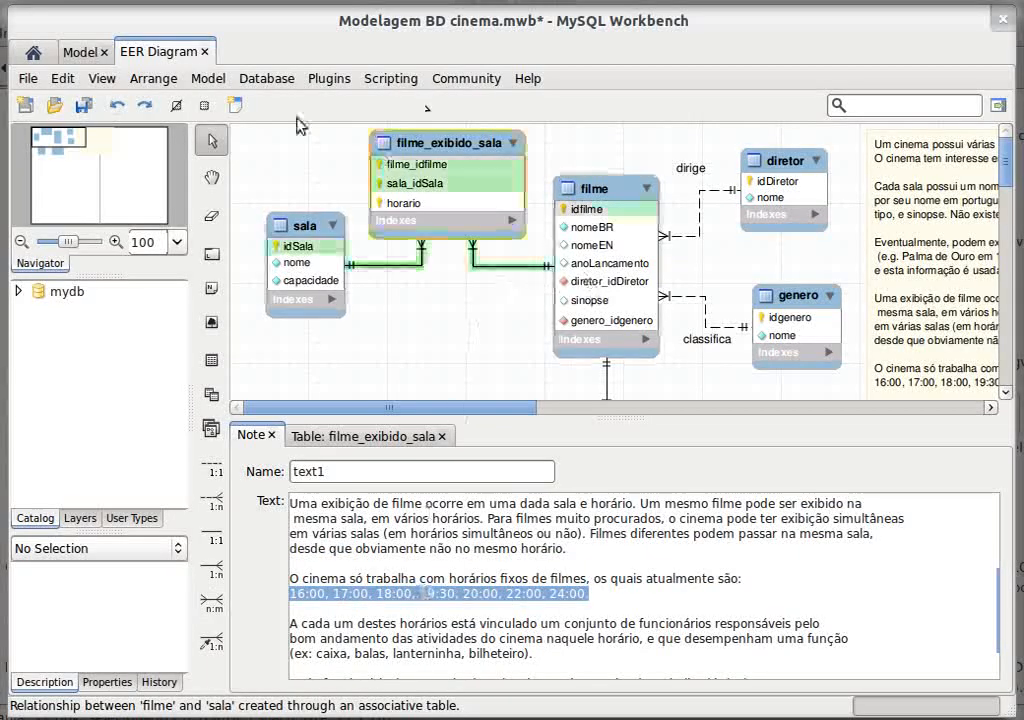
- Turn off the global settings for this model and enable Show Column Types for tables in the diagram
click(270, 82)
mouse_move(205, 86)
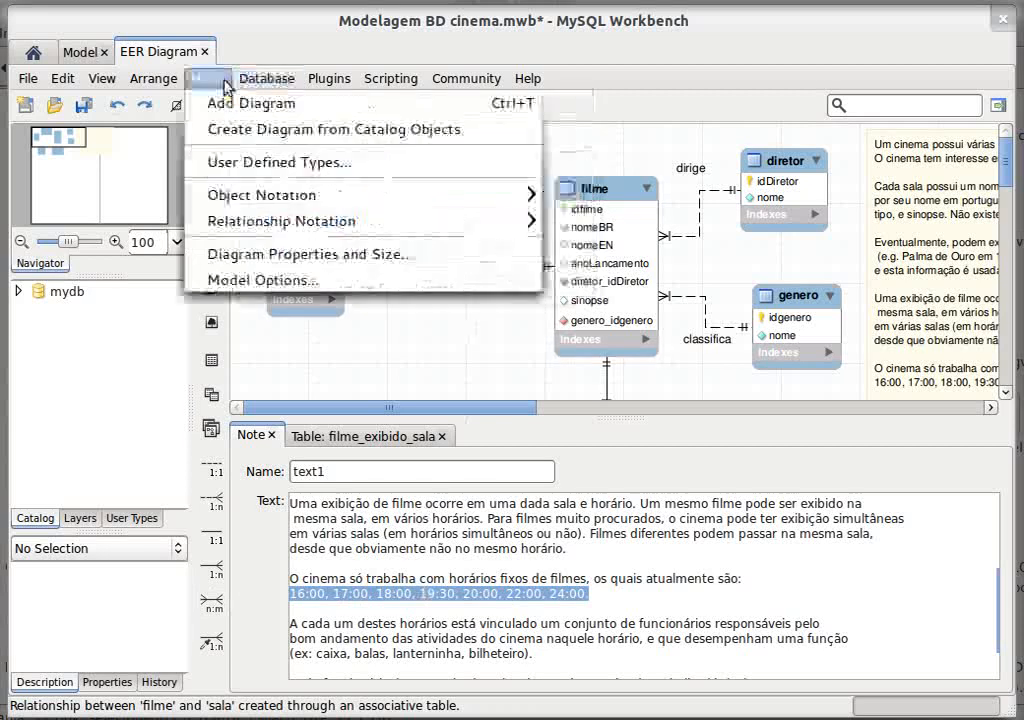
click(220, 278)
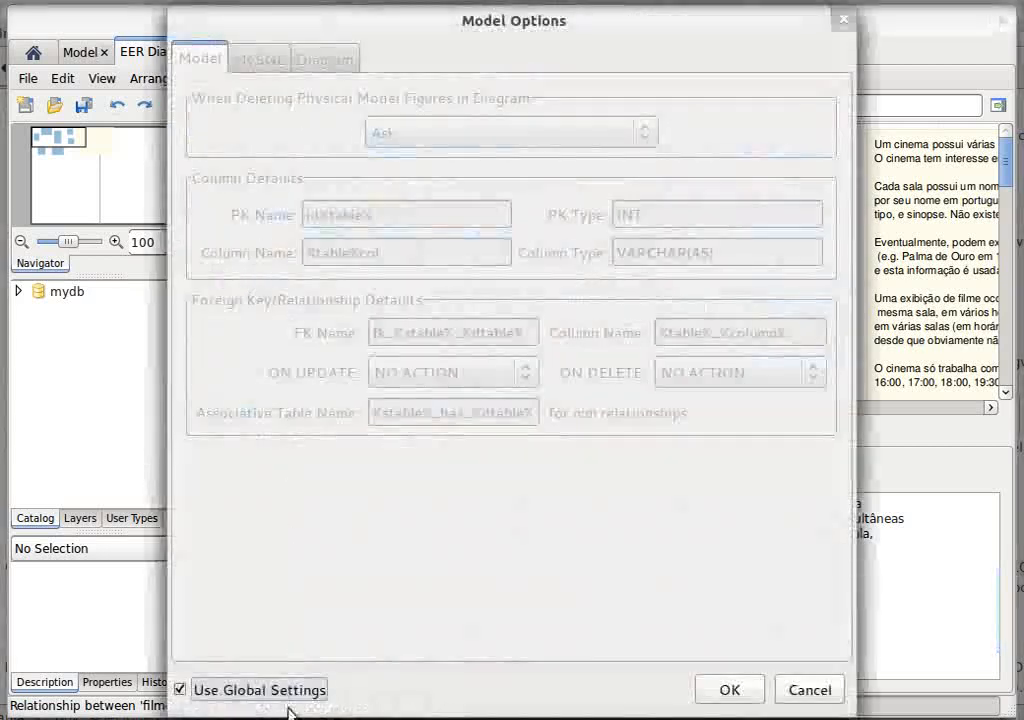
click(290, 690)
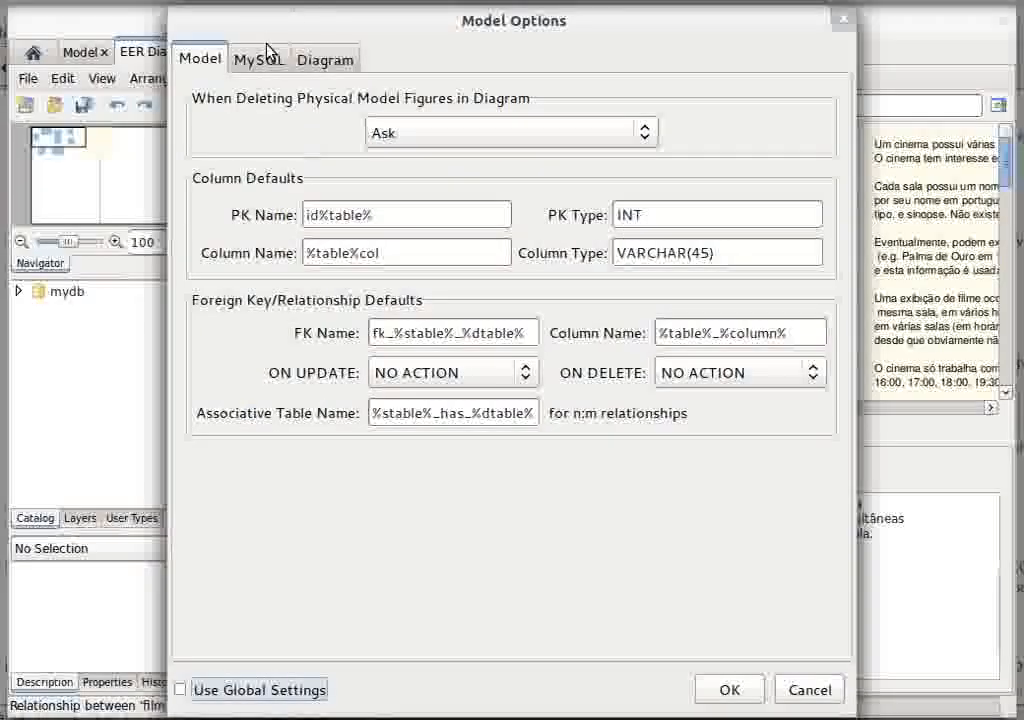
click(268, 58)
click(352, 62)
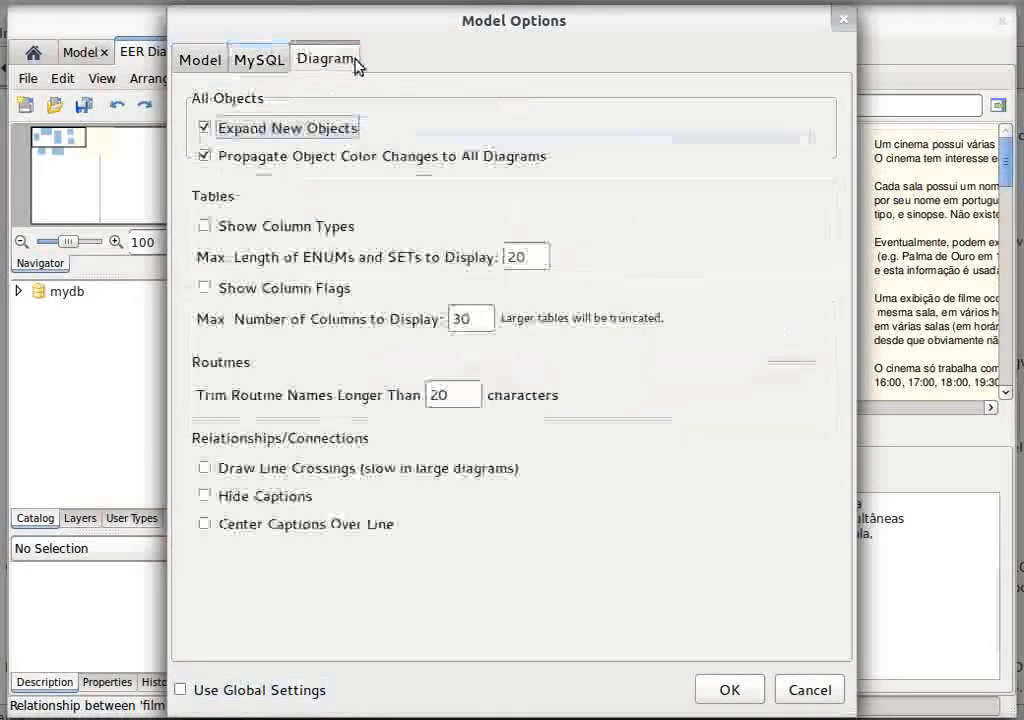
click(303, 230)
click(708, 688)
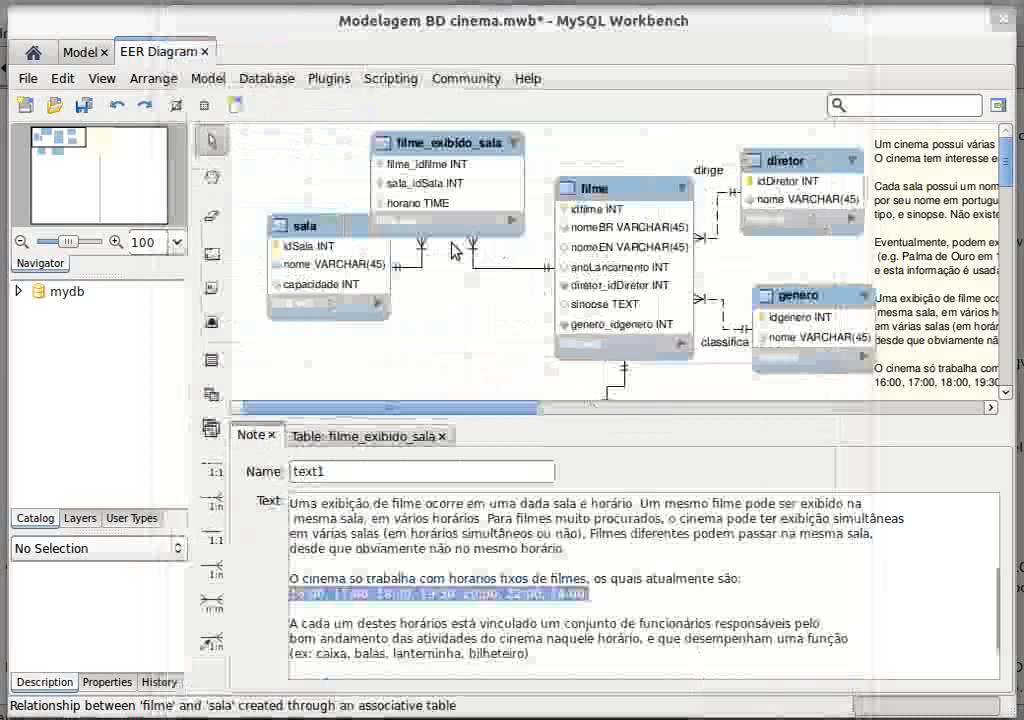
- Separate the overlapping sala and filme_exibido_sala tables by moving sala left and filme_exibido_sala slightly right
drag(349, 272, 318, 272)
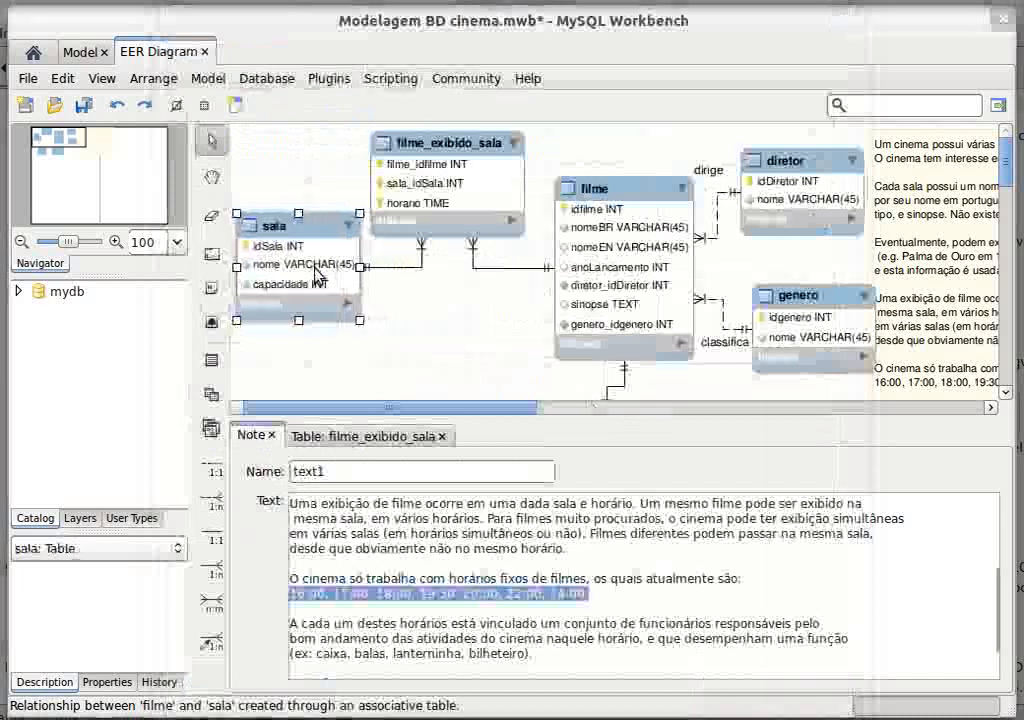
click(423, 222)
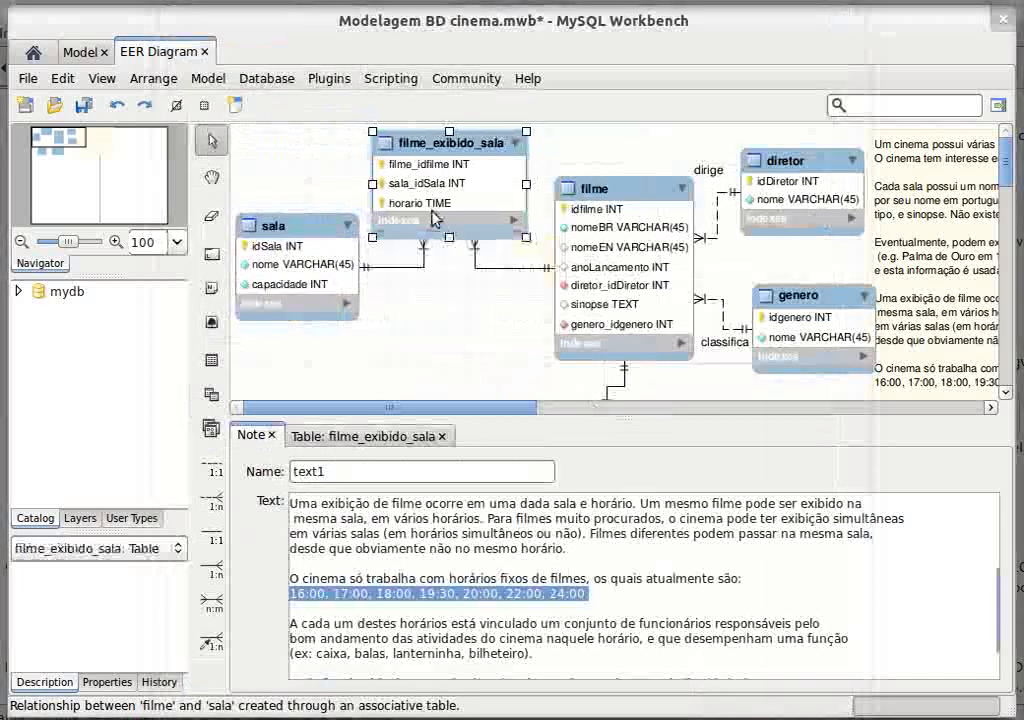
drag(432, 213, 439, 213)
- Compare the fixed showtimes sentence in the note with the filme_exibido_sala table in the diagram
double_click(485, 566)
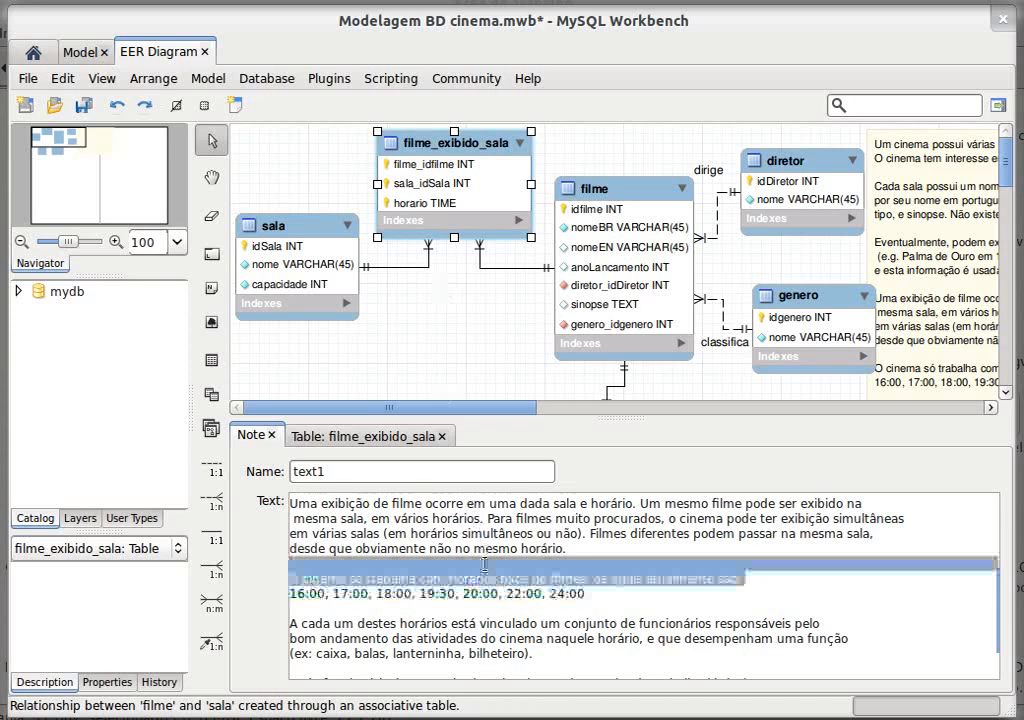
triple_click(372, 594)
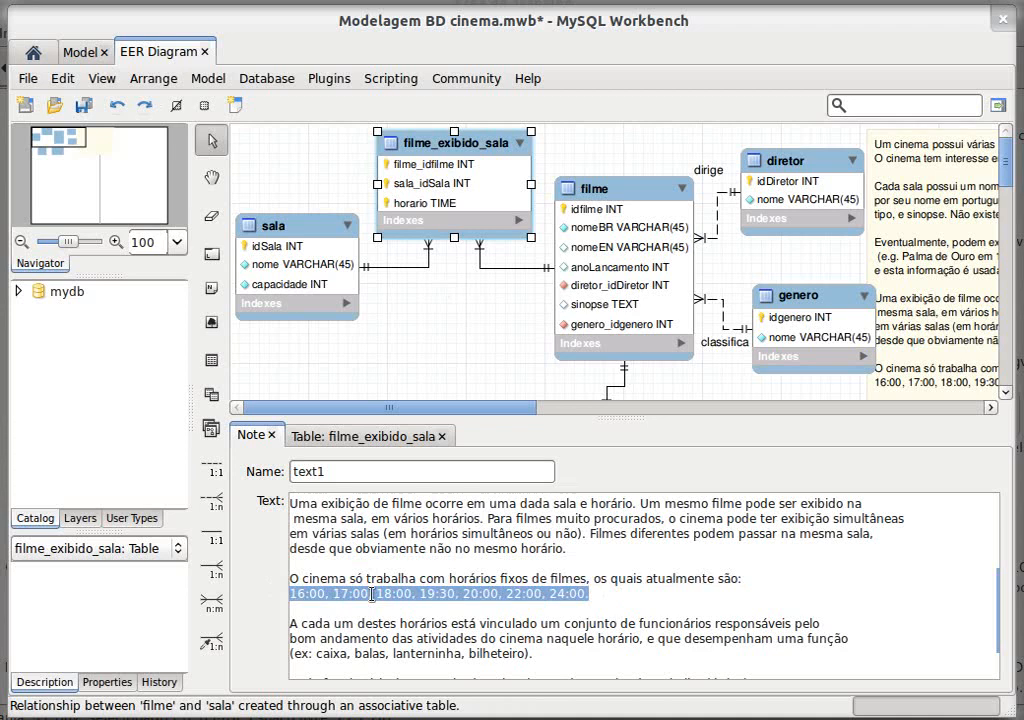
click(457, 361)
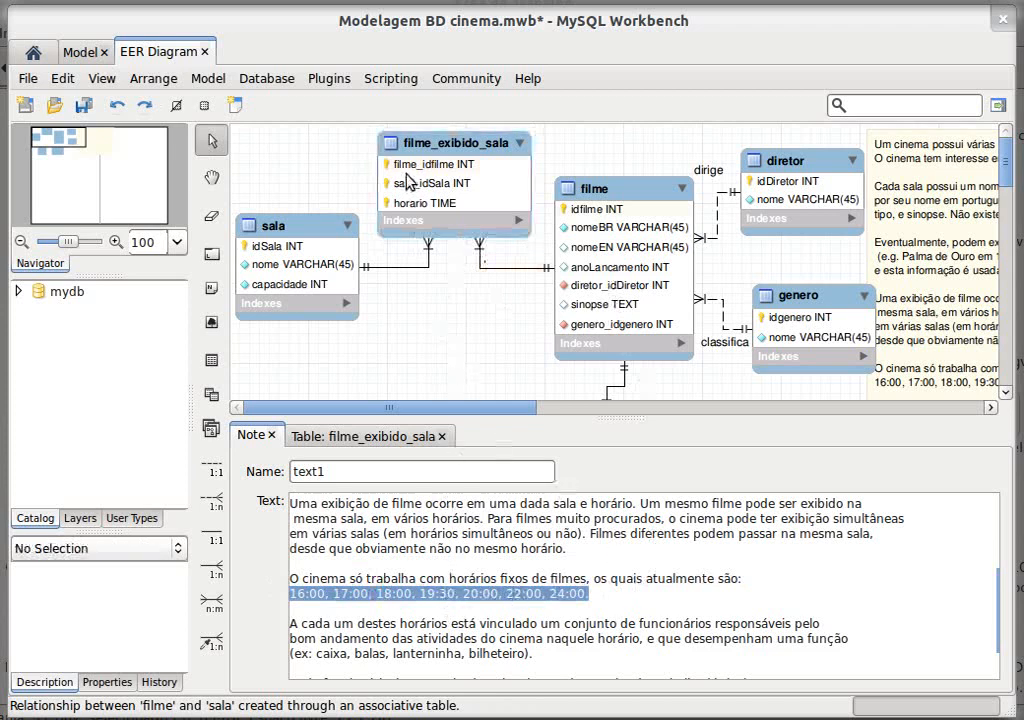
click(628, 570)
drag(630, 593, 289, 580)
scroll(509, 322, down, 2)
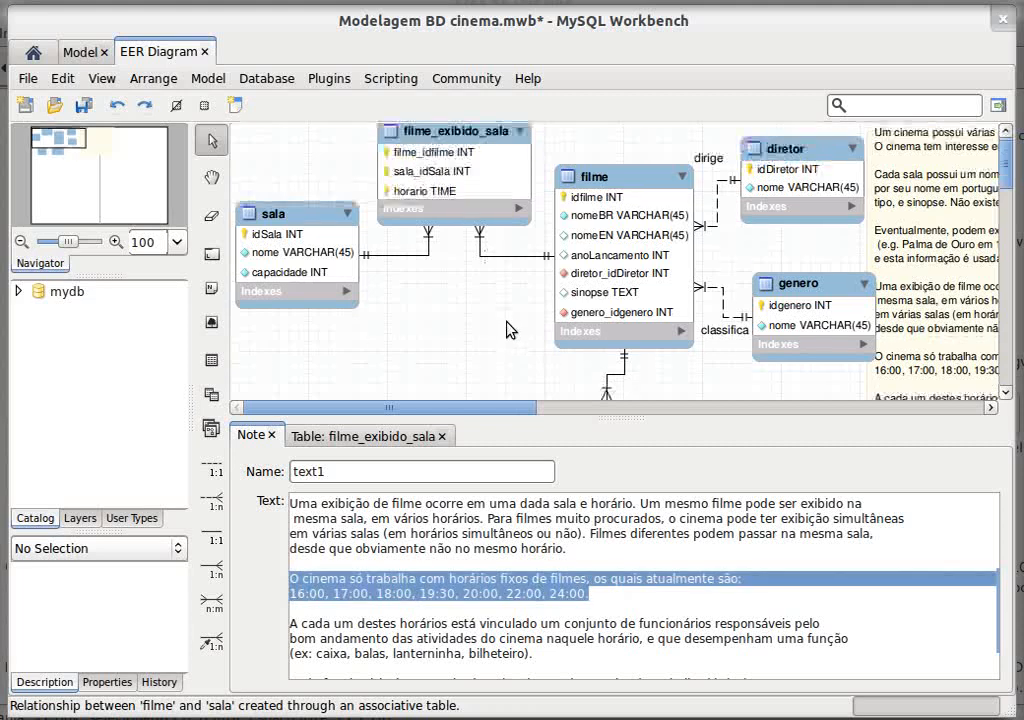
scroll(509, 336, up, 2)
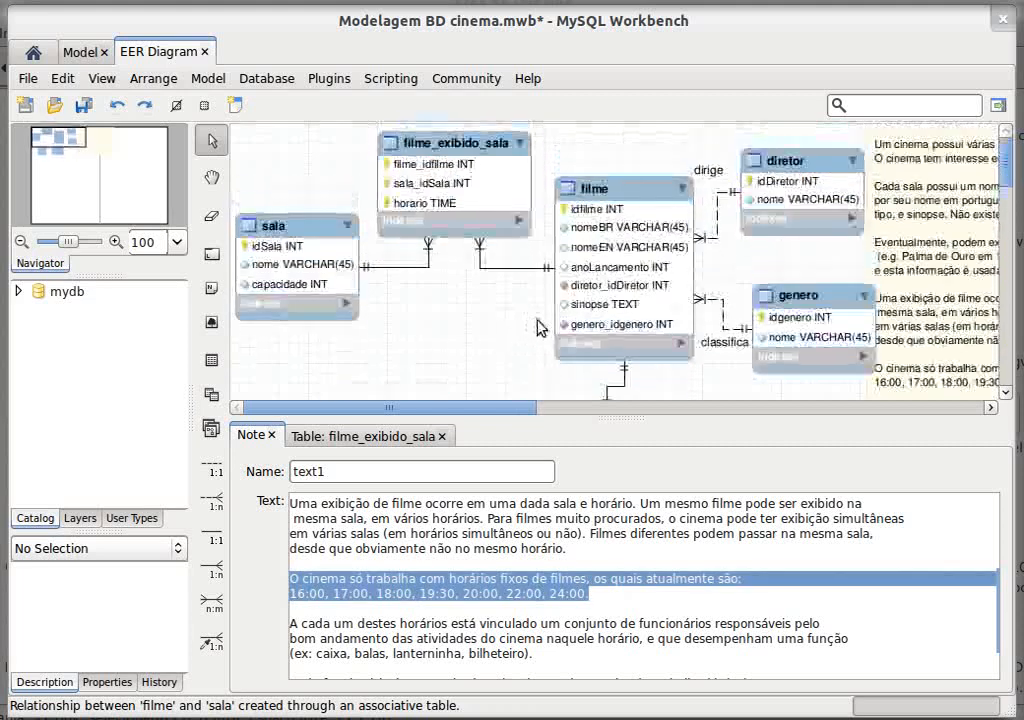
- Move the requirements note right, clear of the genero table, and shift all tables with their relationships down and slightly right
drag(884, 271, 981, 288)
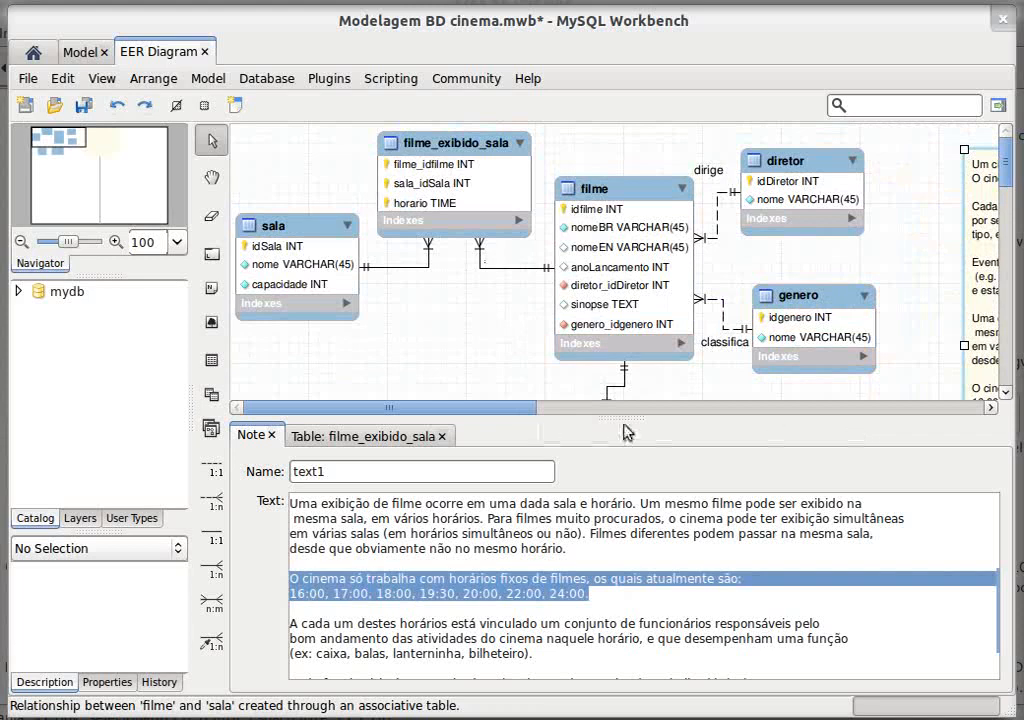
drag(634, 432, 640, 596)
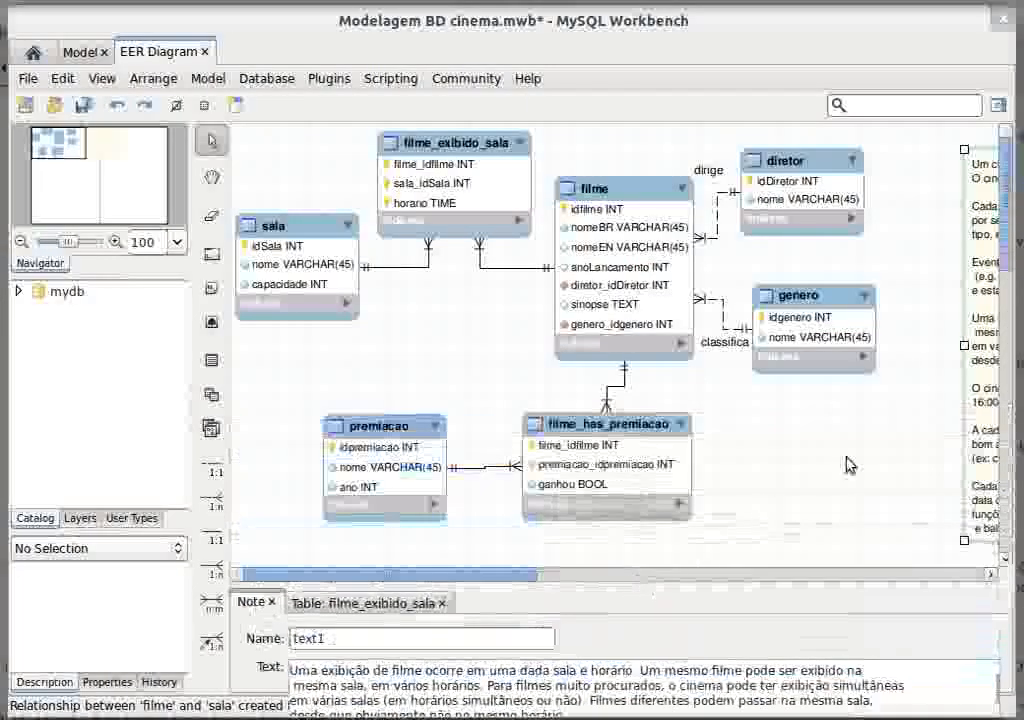
mouse_move(917, 528)
mouse_down()
mouse_move(322, 223)
mouse_move(258, 160)
mouse_move(245, 128)
mouse_up()
drag(430, 188, 470, 297)
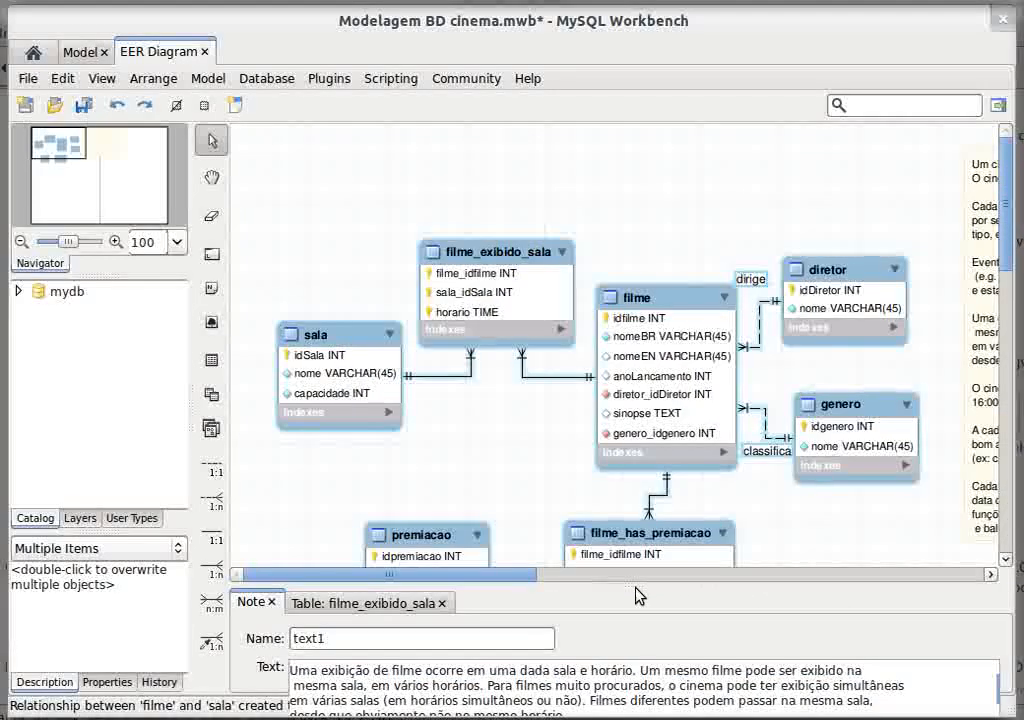
- Enlarge the lower editor pane, deselect the diagram objects and bring the note's fixed showtimes paragraph into view
drag(631, 583, 631, 464)
click(587, 171)
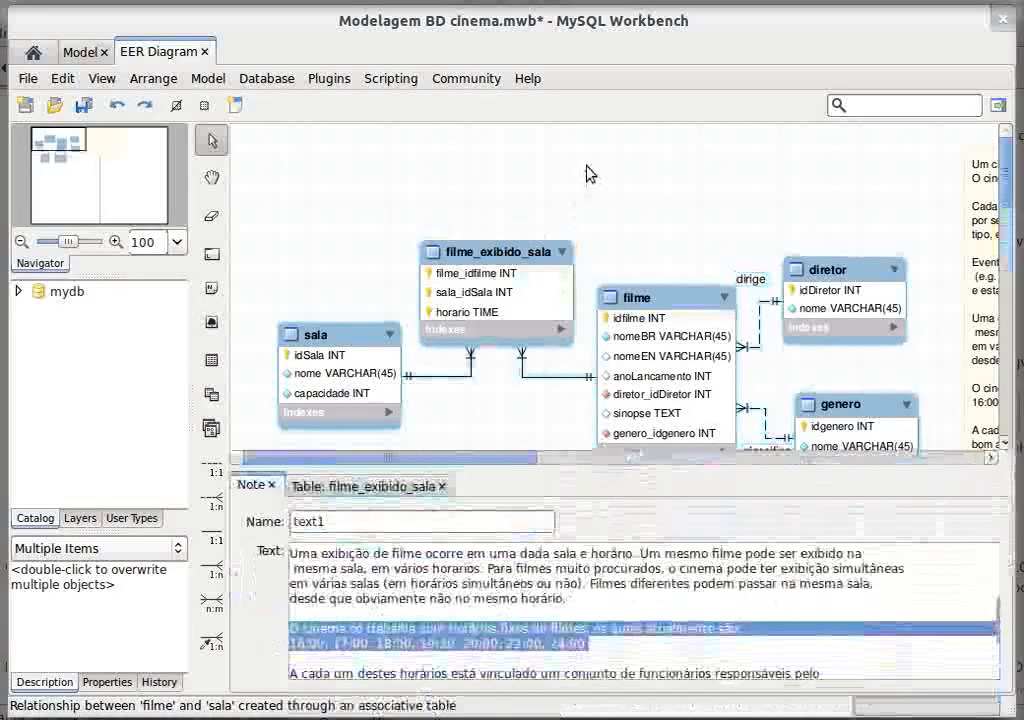
scroll(602, 651, up, 1)
scroll(602, 651, down, 2)
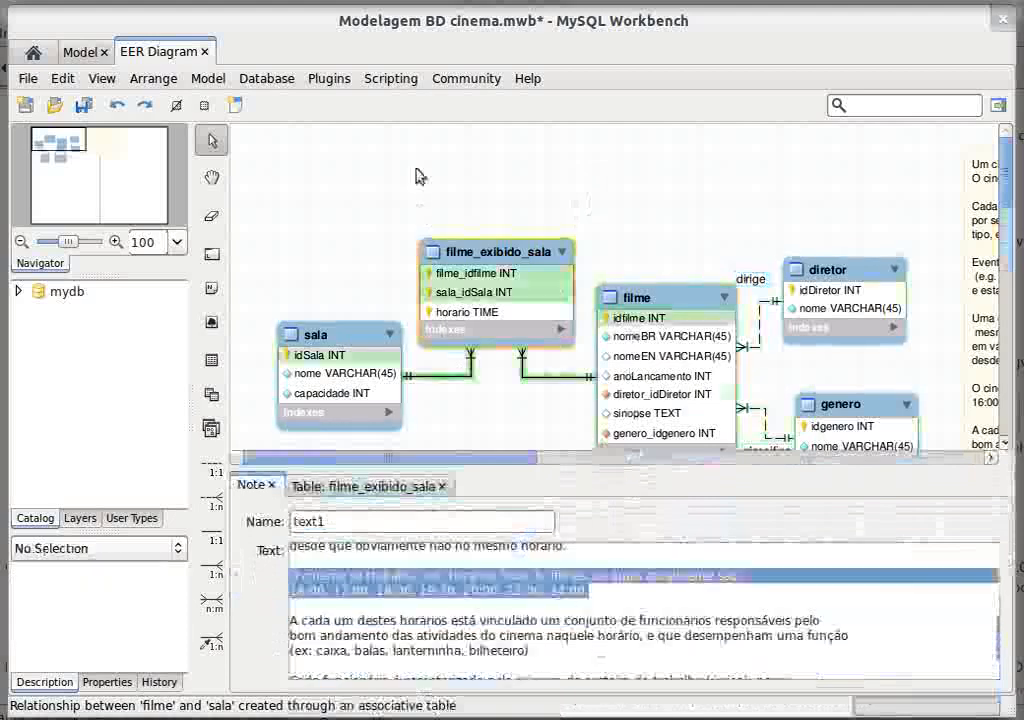
- Place a new table in the empty area above the sala table
click(214, 360)
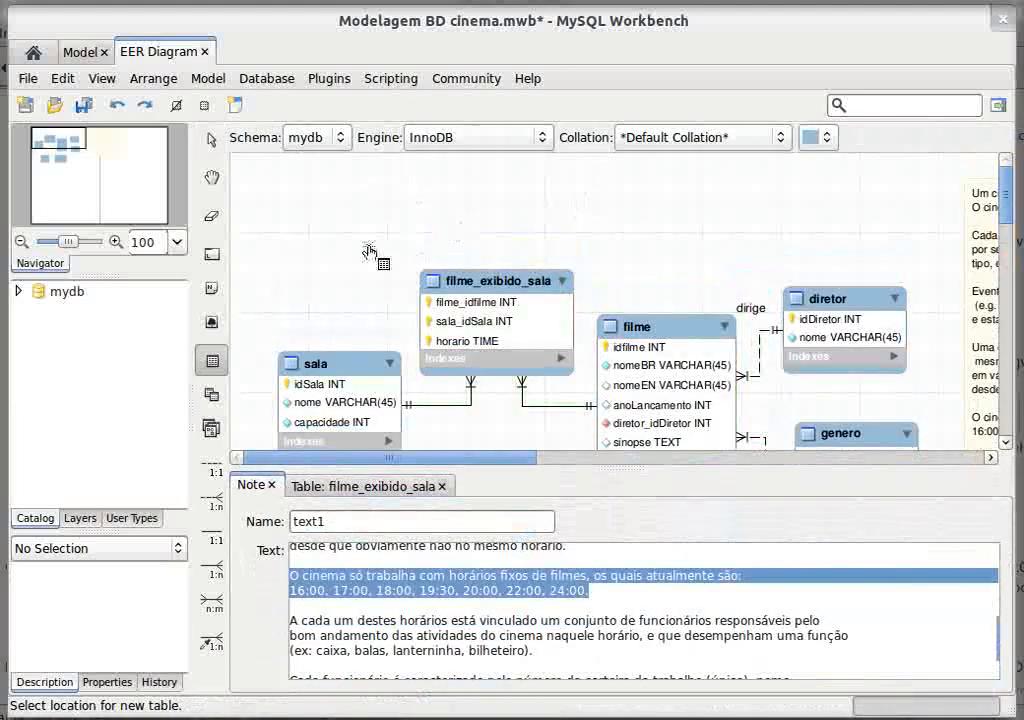
click(347, 234)
drag(347, 234, 289, 223)
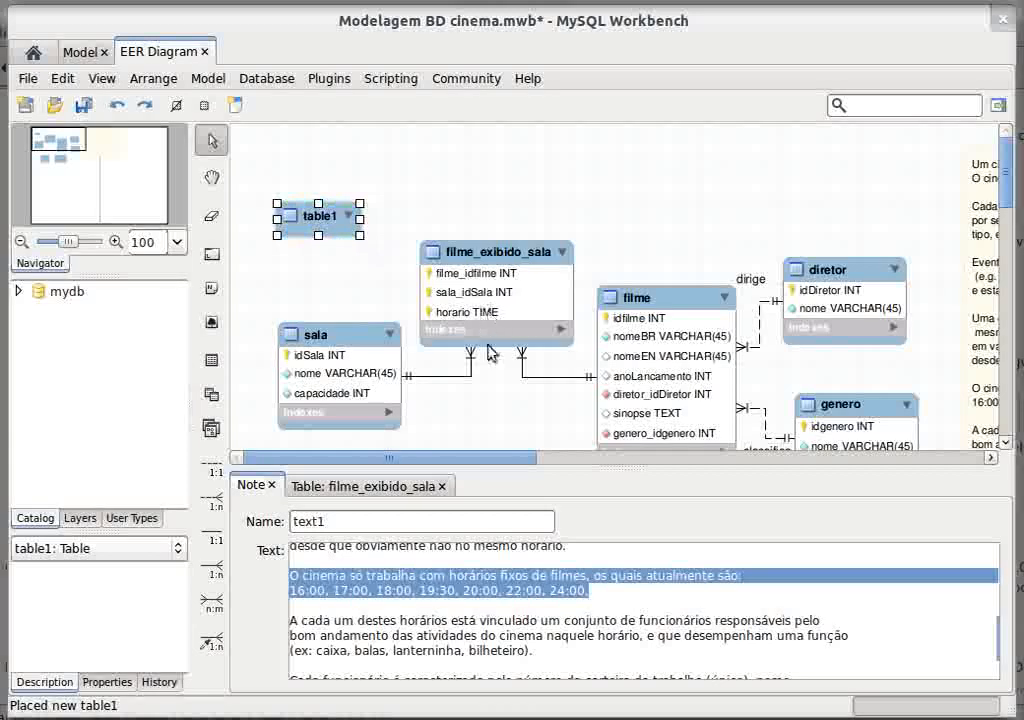
click(483, 597)
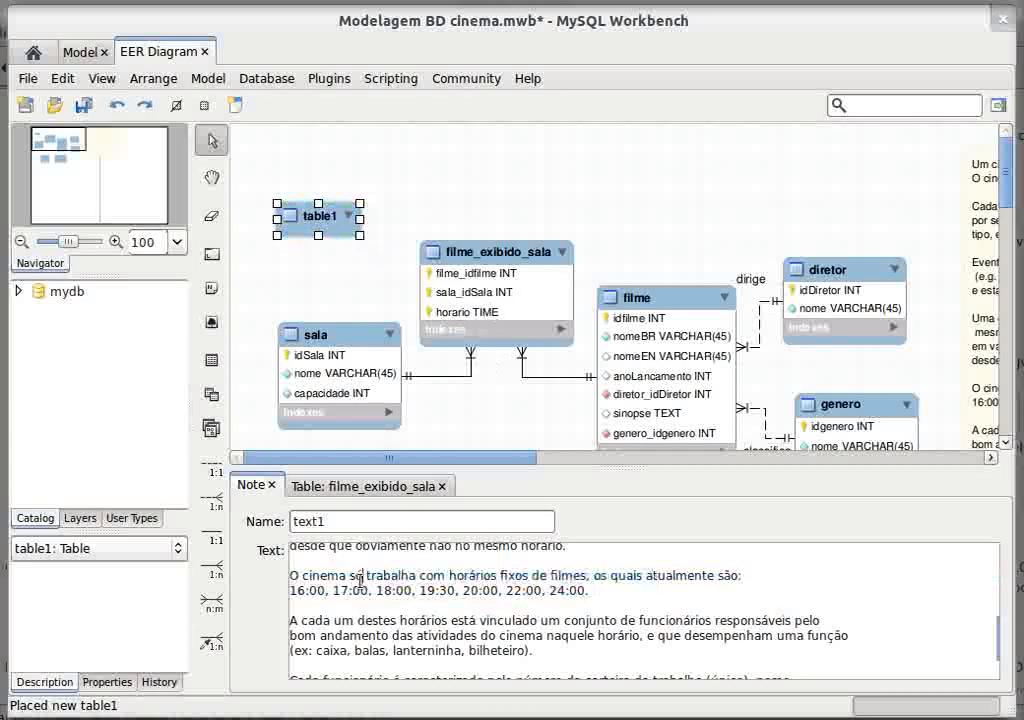
- Name the new table above sala horario
double_click(347, 212)
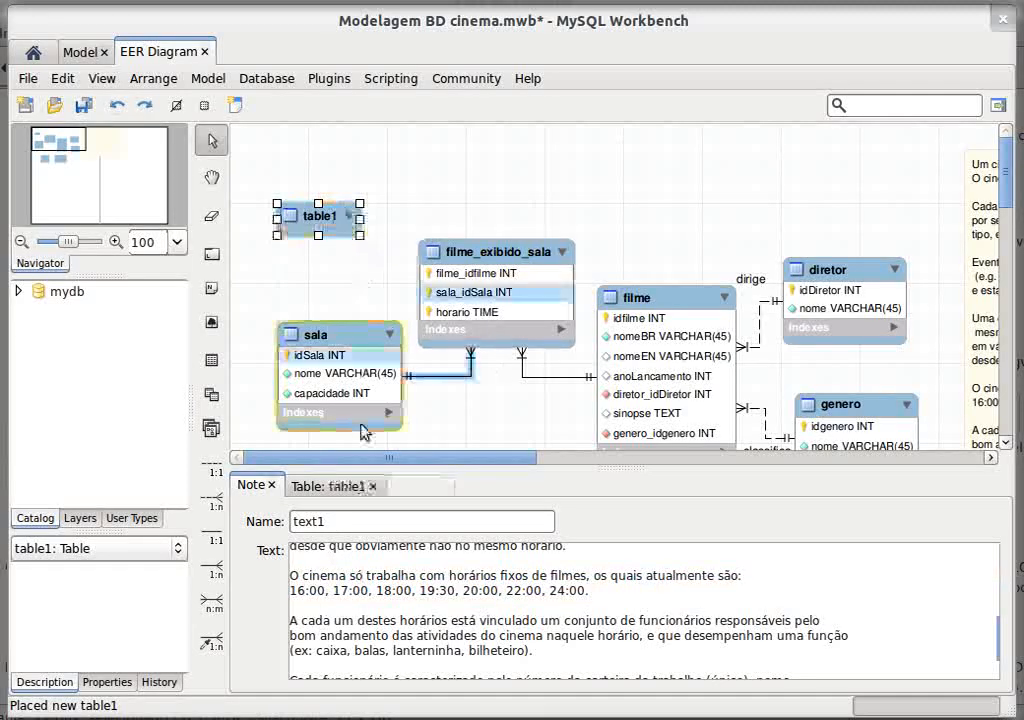
click(345, 486)
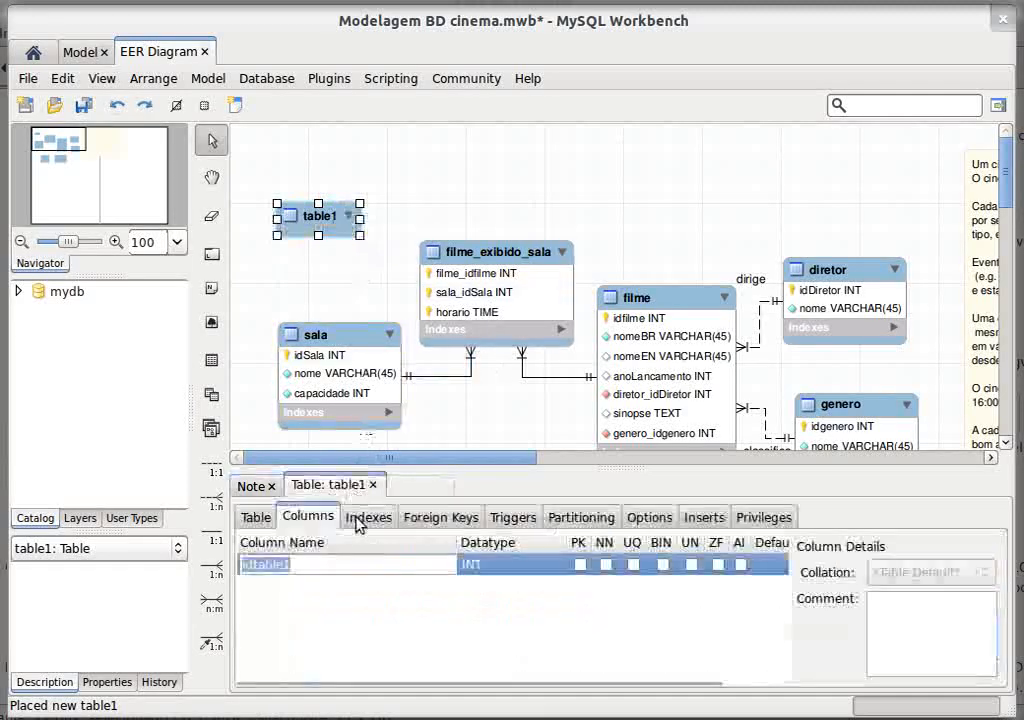
click(256, 517)
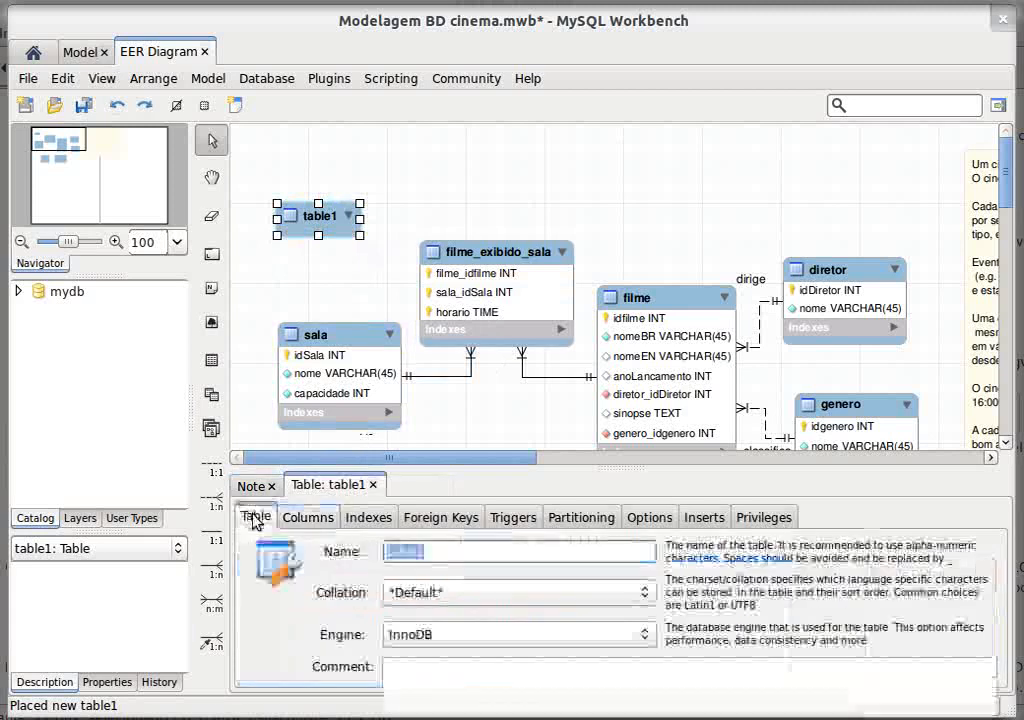
text(horario)
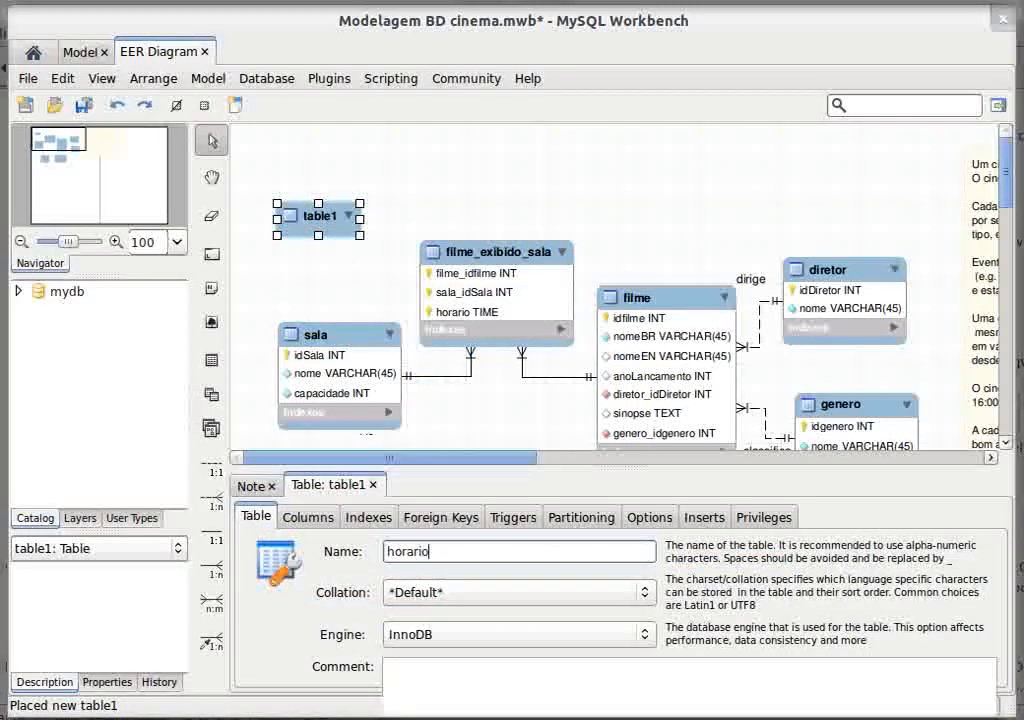
key(Return)
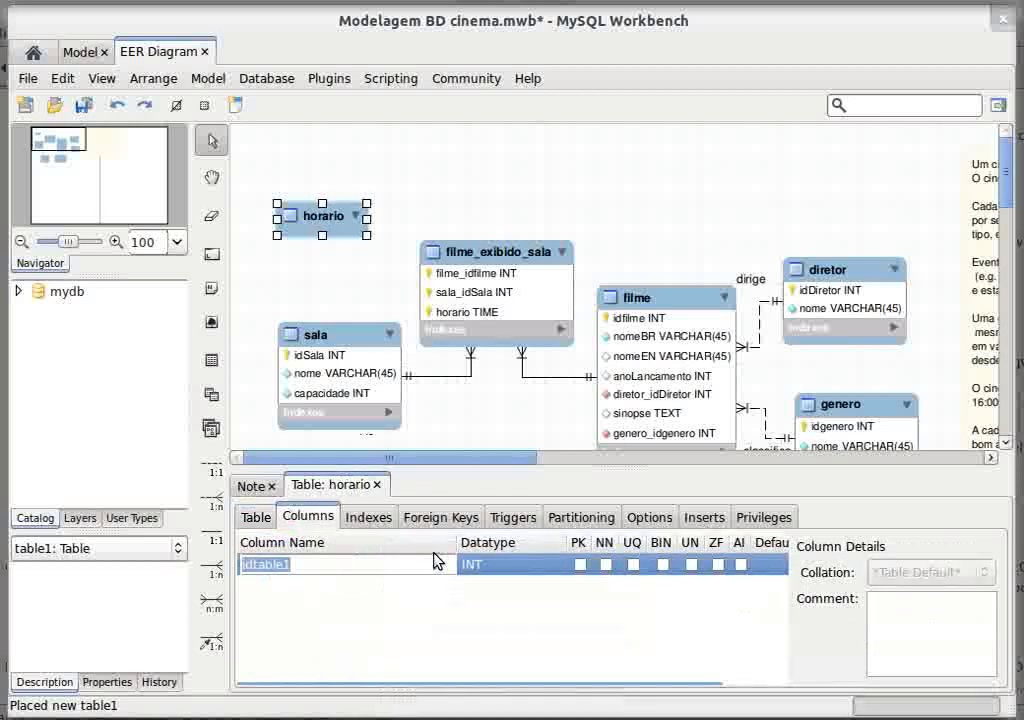
- Add an idhorario INT primary key column and a second column named horario to the horario table
text(idhorario)
key(Return)
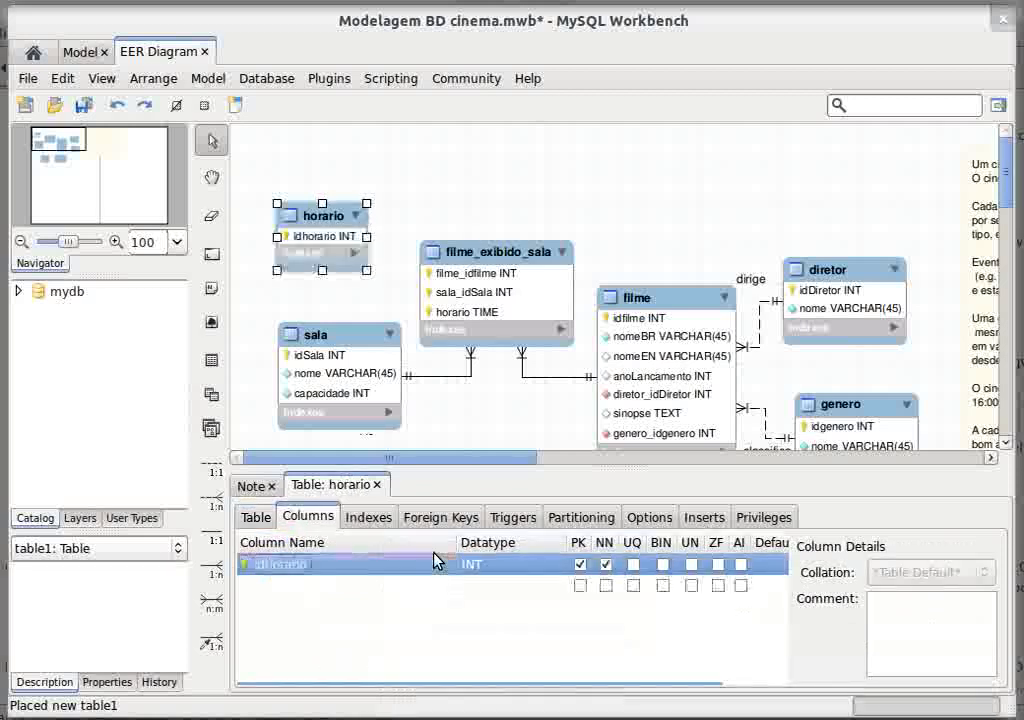
click(325, 590)
click(325, 595)
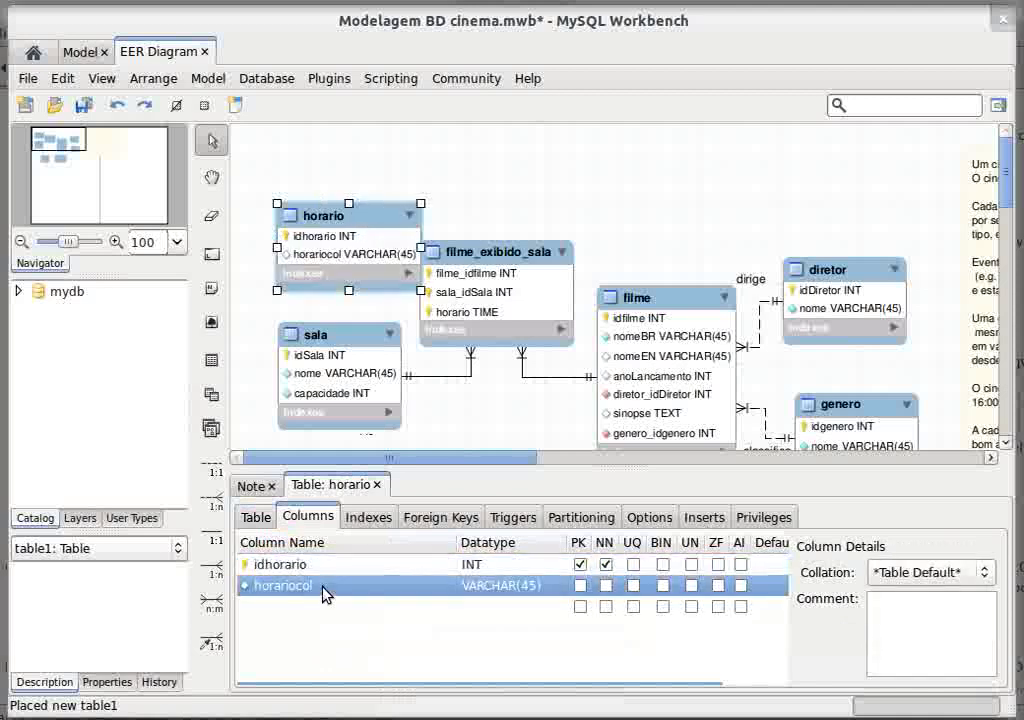
text(horario)
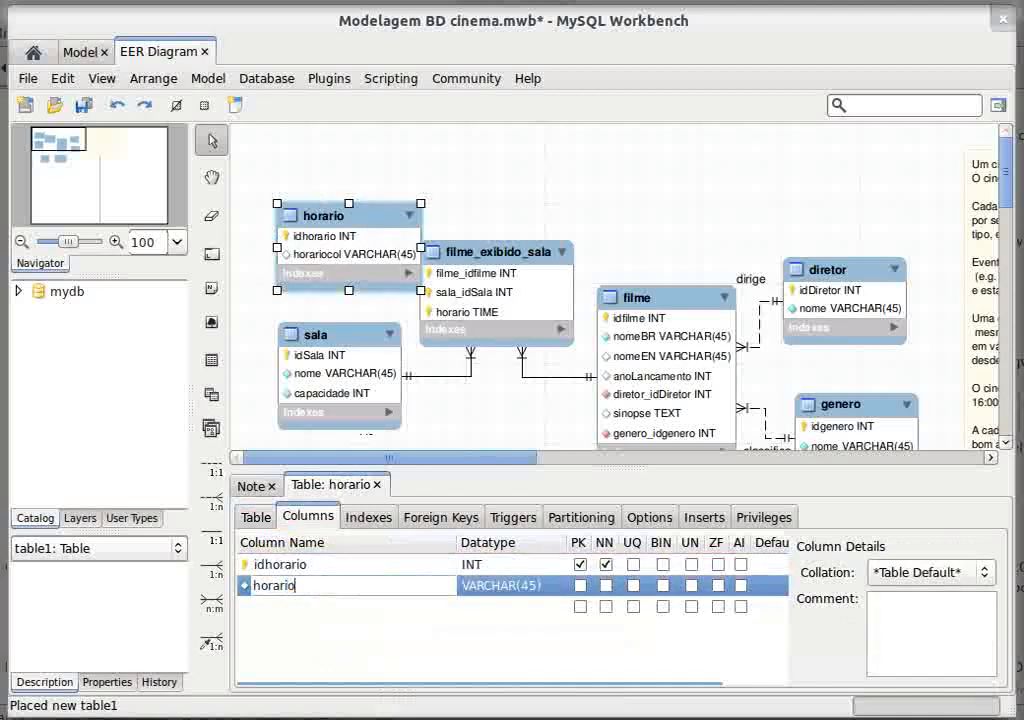
key(Return)
- Set the horario column's datatype to TIME and make it not null
click(494, 586)
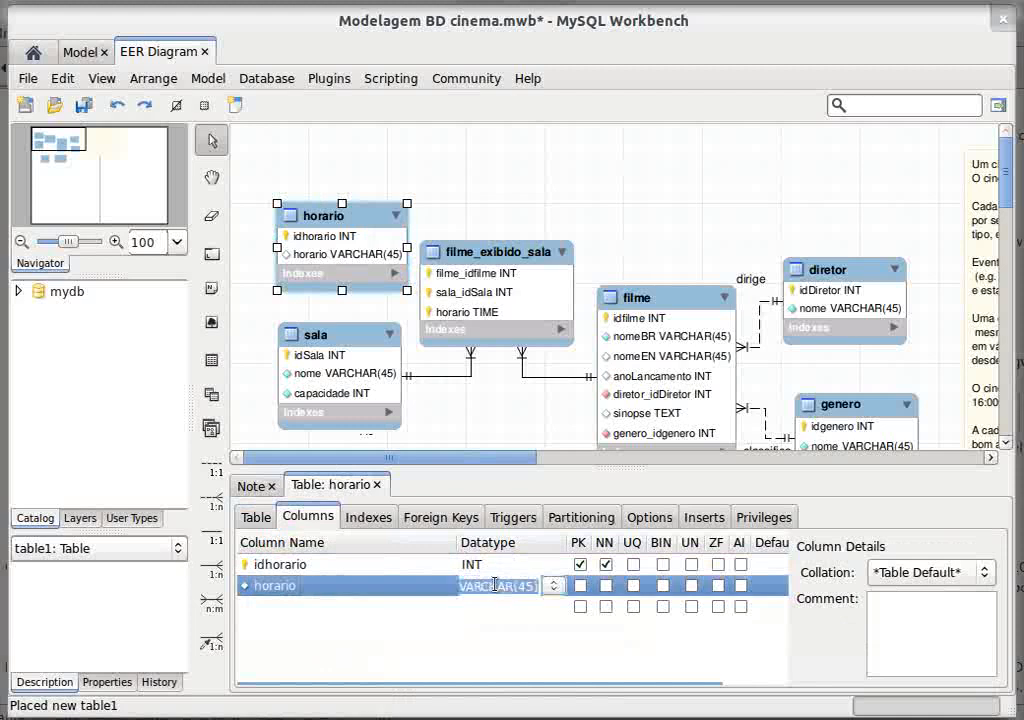
text(time)
key(Return)
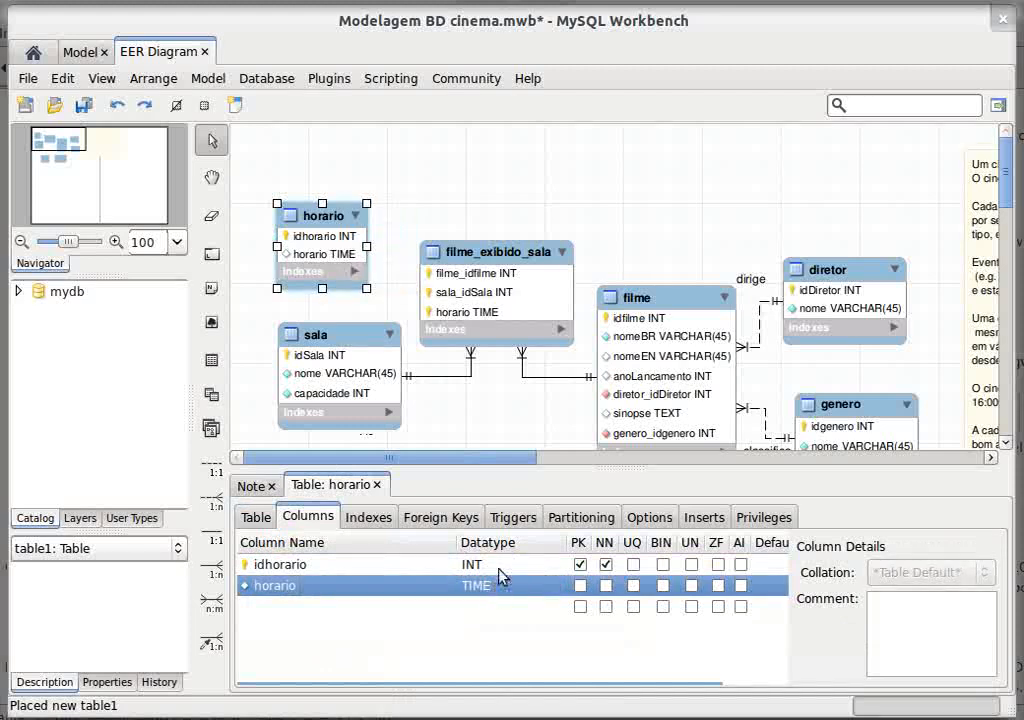
scroll(518, 160, down, 2)
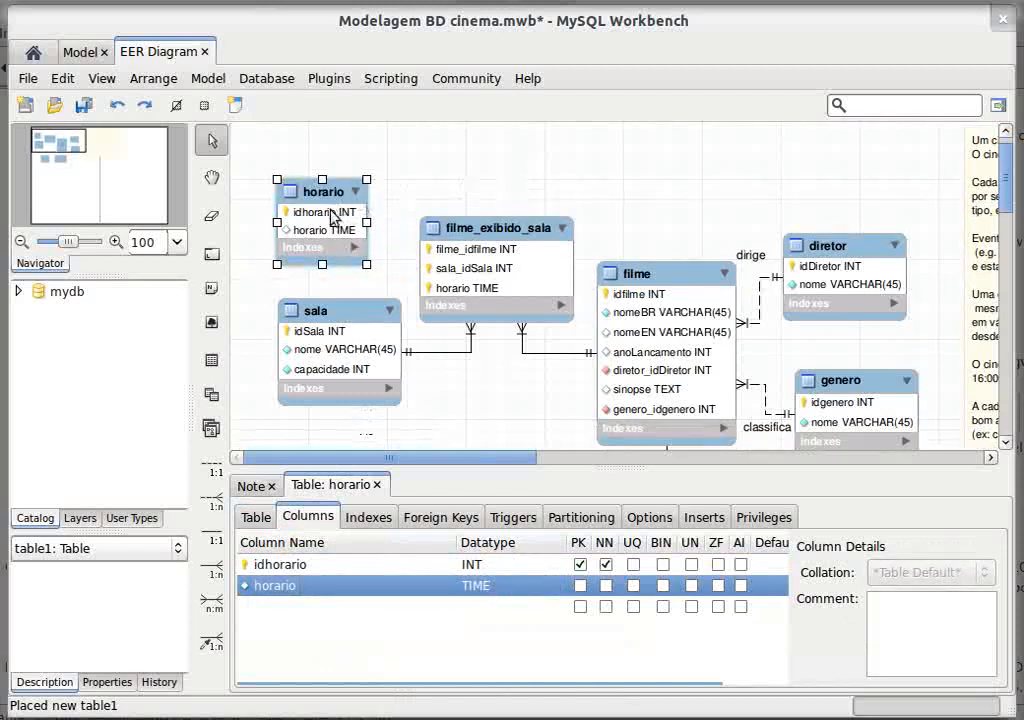
click(605, 585)
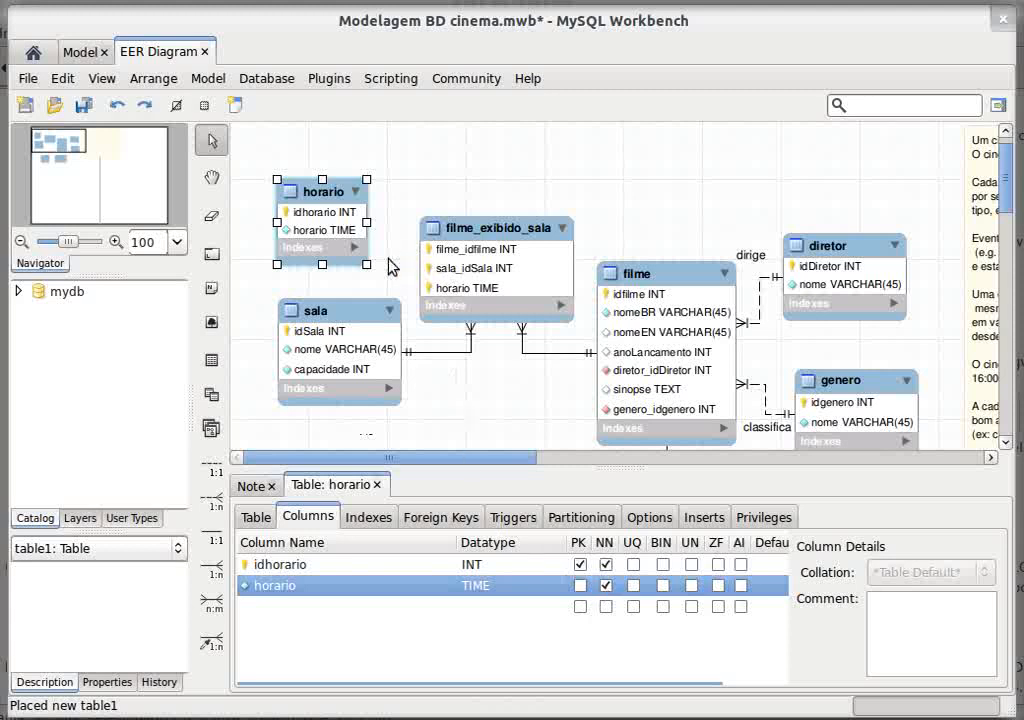
- Move the horario table up and link filme_exibido_sala to it with a non-identifying 1:n relationship
drag(350, 242, 352, 214)
click(290, 288)
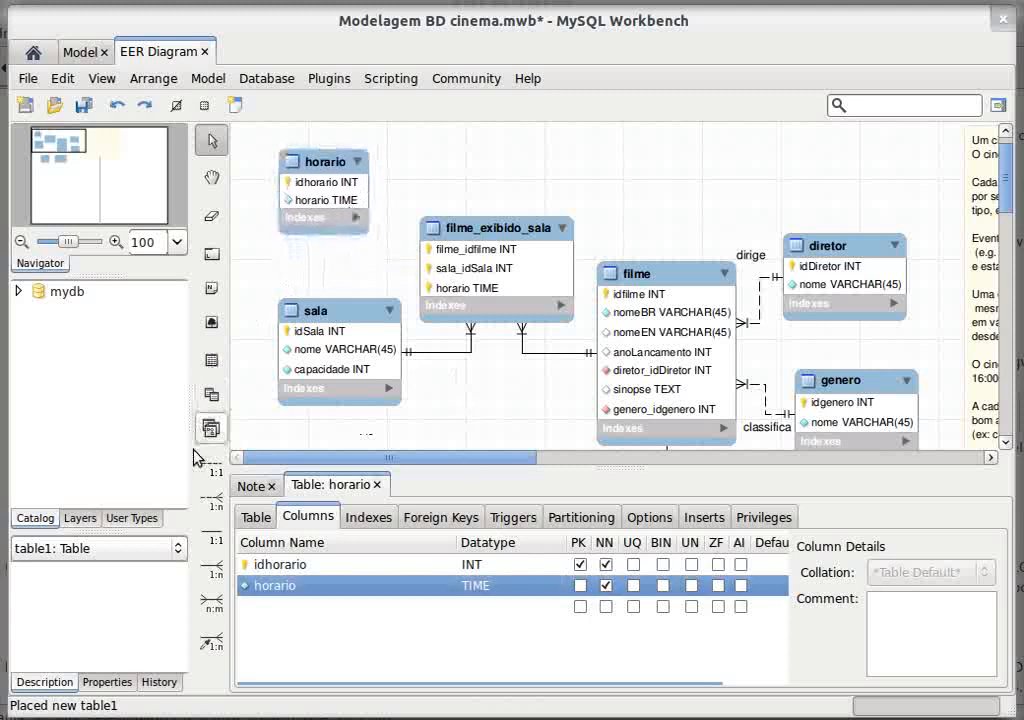
click(209, 504)
click(456, 287)
click(333, 205)
mouse_move(333, 205)
mouse_down()
mouse_move(318, 218)
mouse_move(340, 198)
mouse_up()
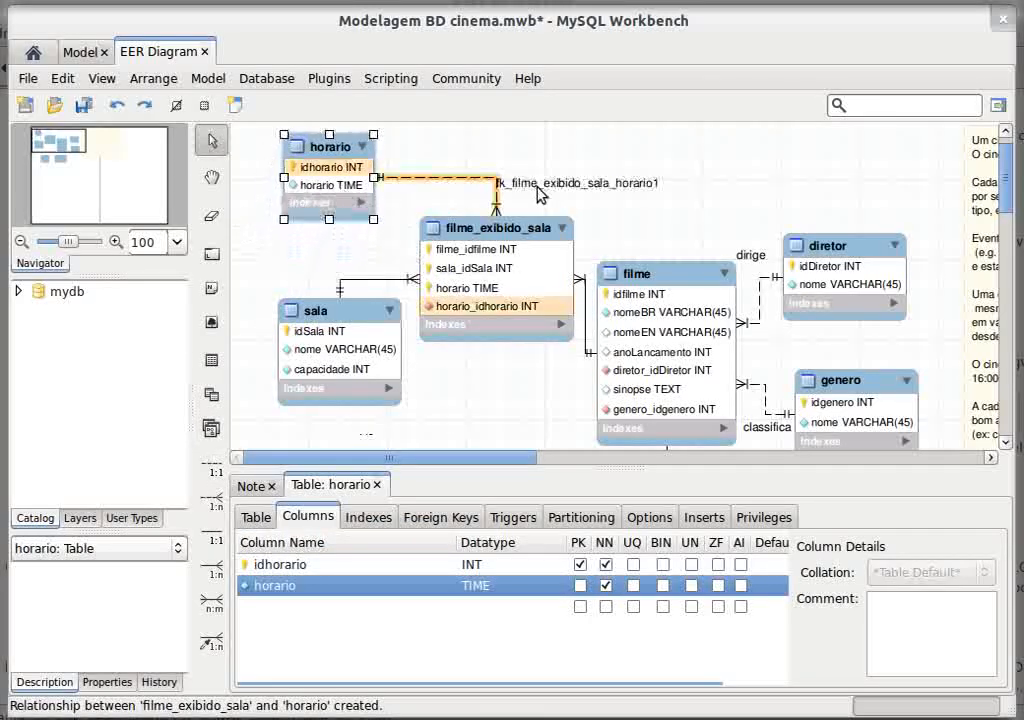
- Caption the horario and filme_exibido_sala relationship exibido, move horario slightly down and right, and place the caption between the two tables
double_click(440, 178)
click(446, 486)
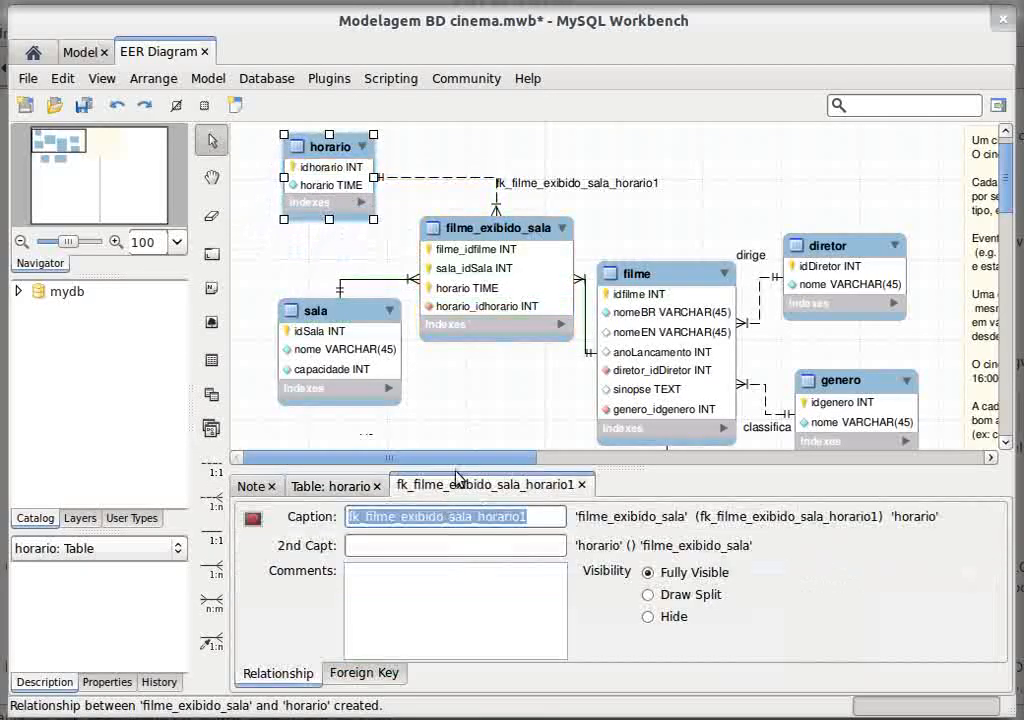
text(exi)
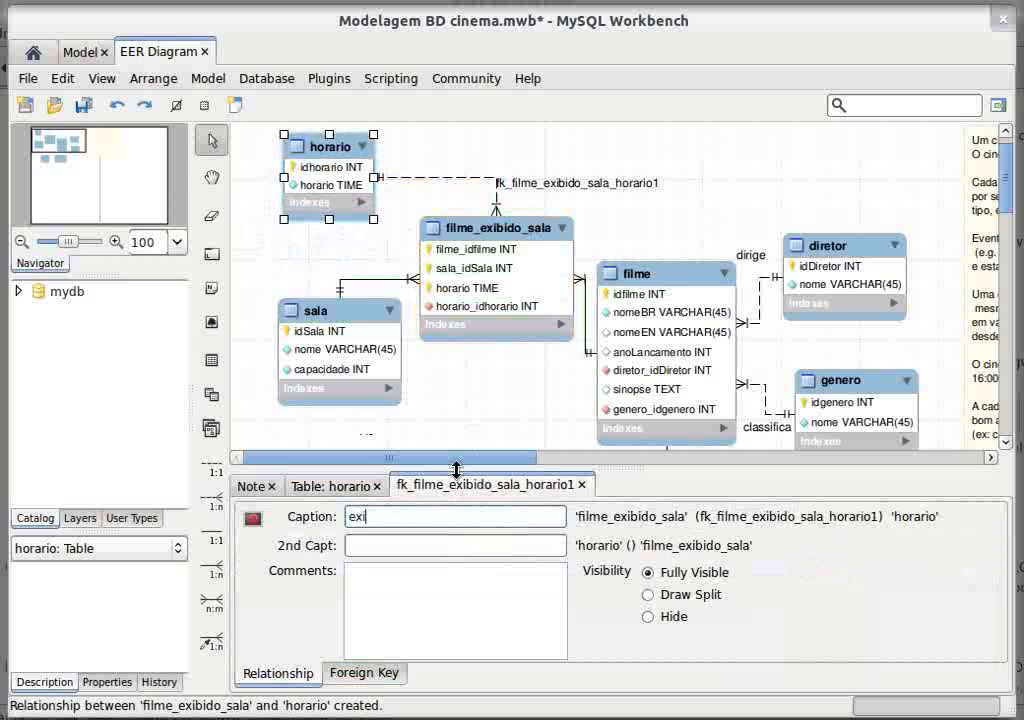
text(bido)
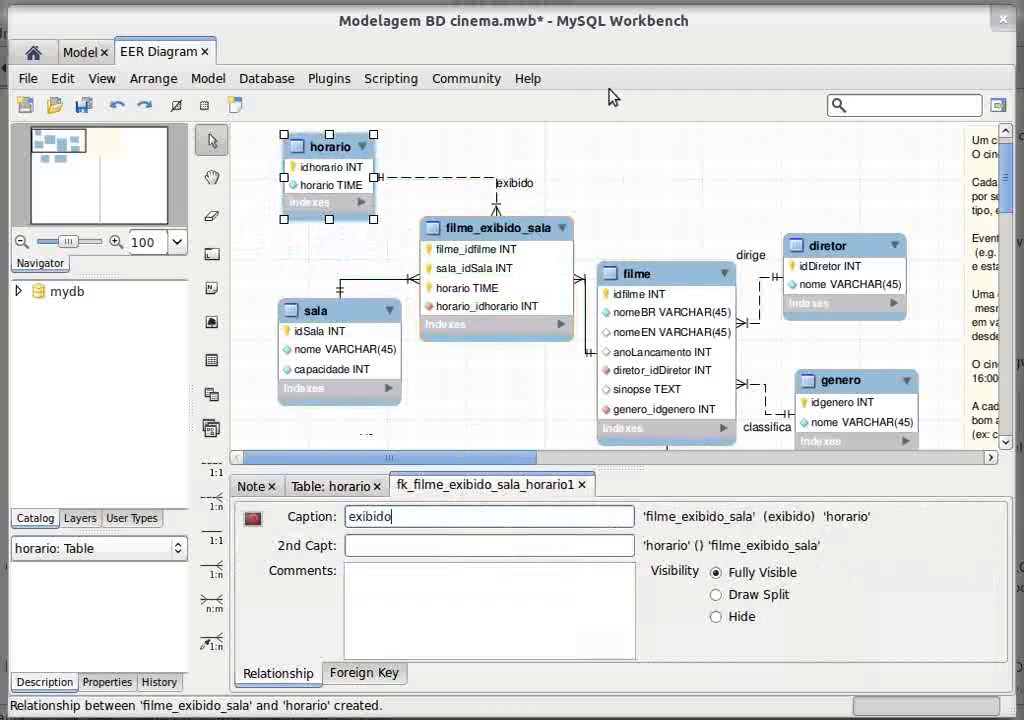
drag(518, 187, 513, 172)
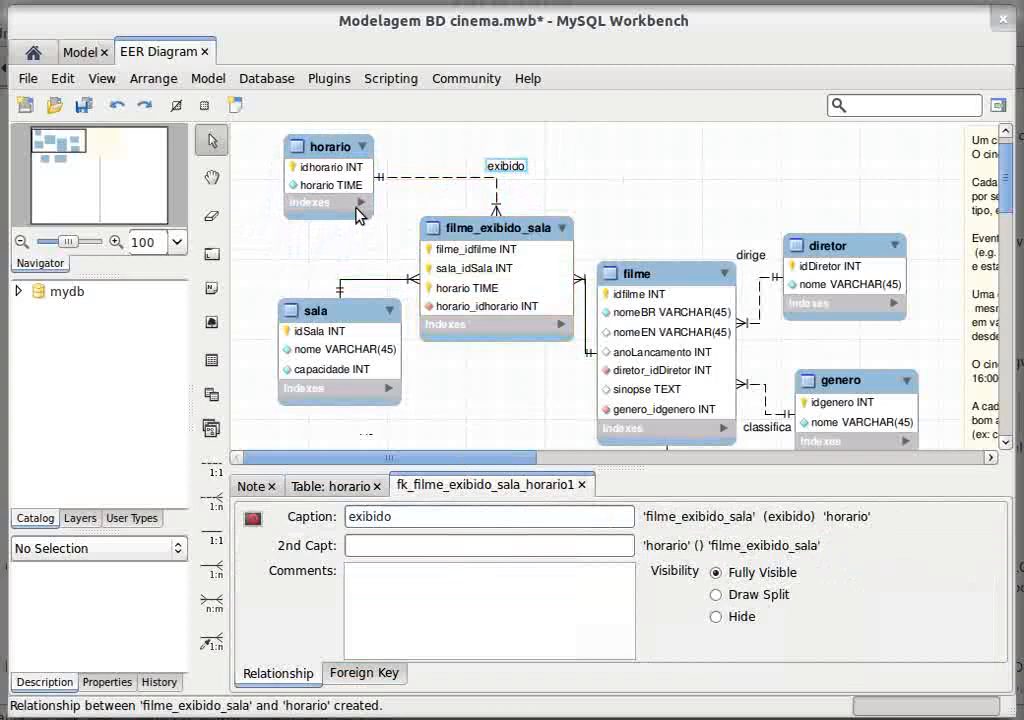
drag(359, 213, 435, 200)
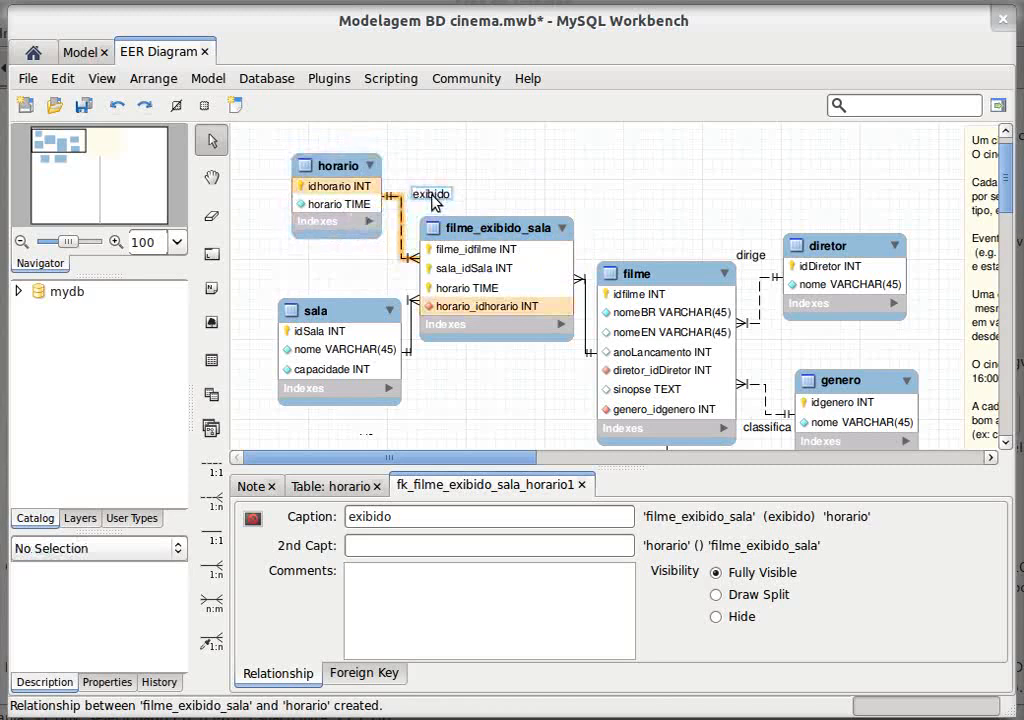
- Delete the horario TIME column from filme_exibido_sala and make horario_idhorario part of its primary key
click(487, 304)
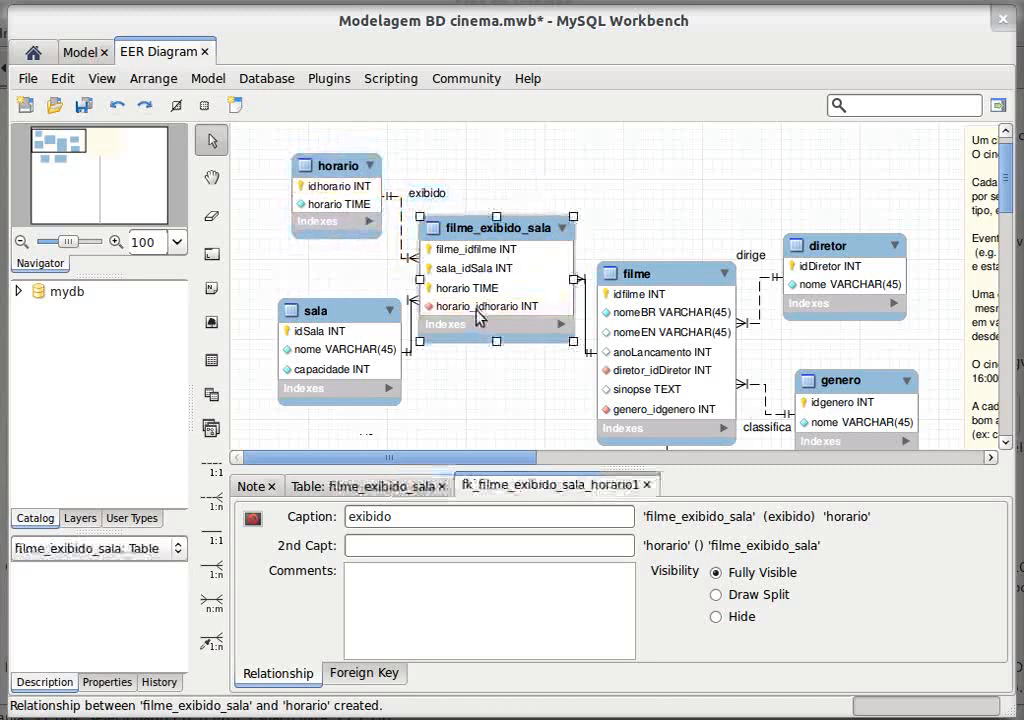
click(338, 486)
click(288, 606)
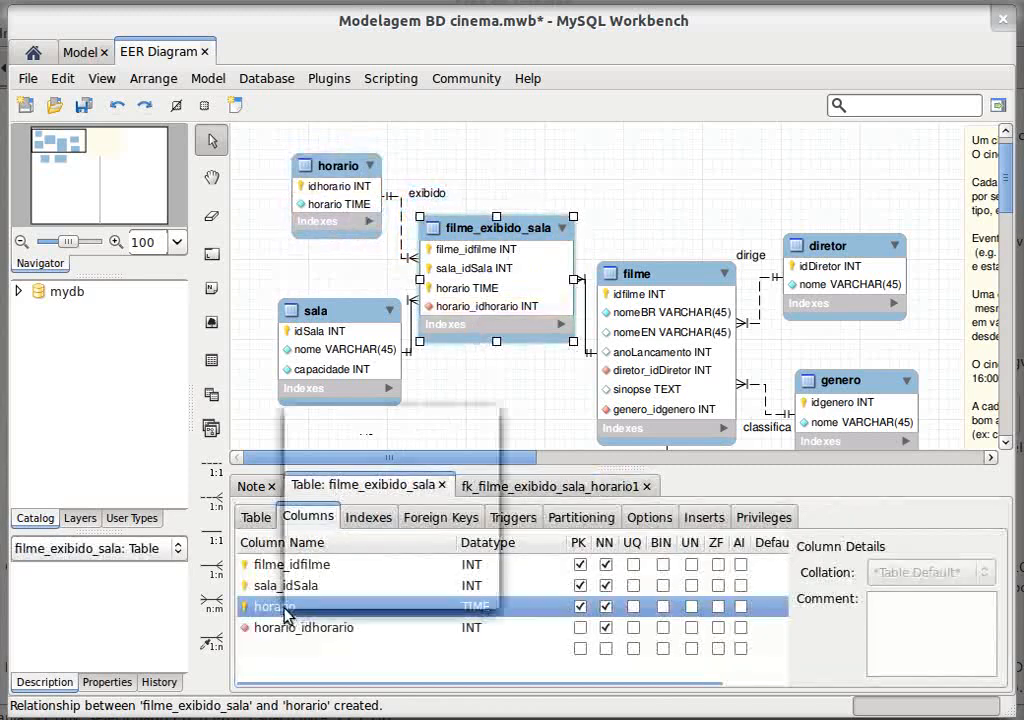
right_click(285, 607)
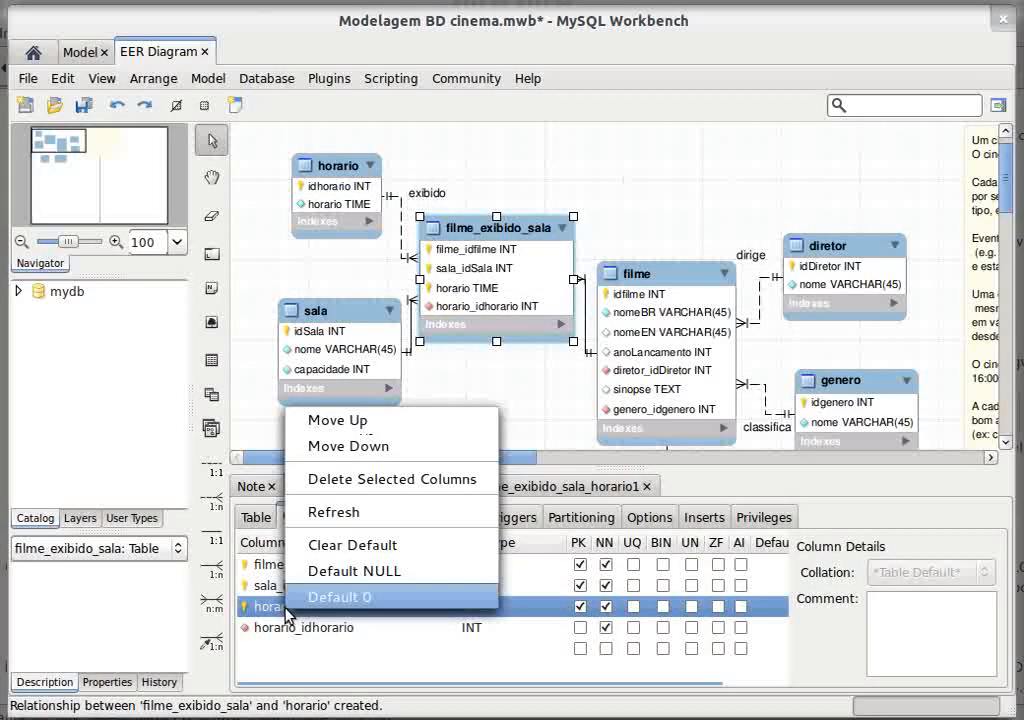
click(327, 483)
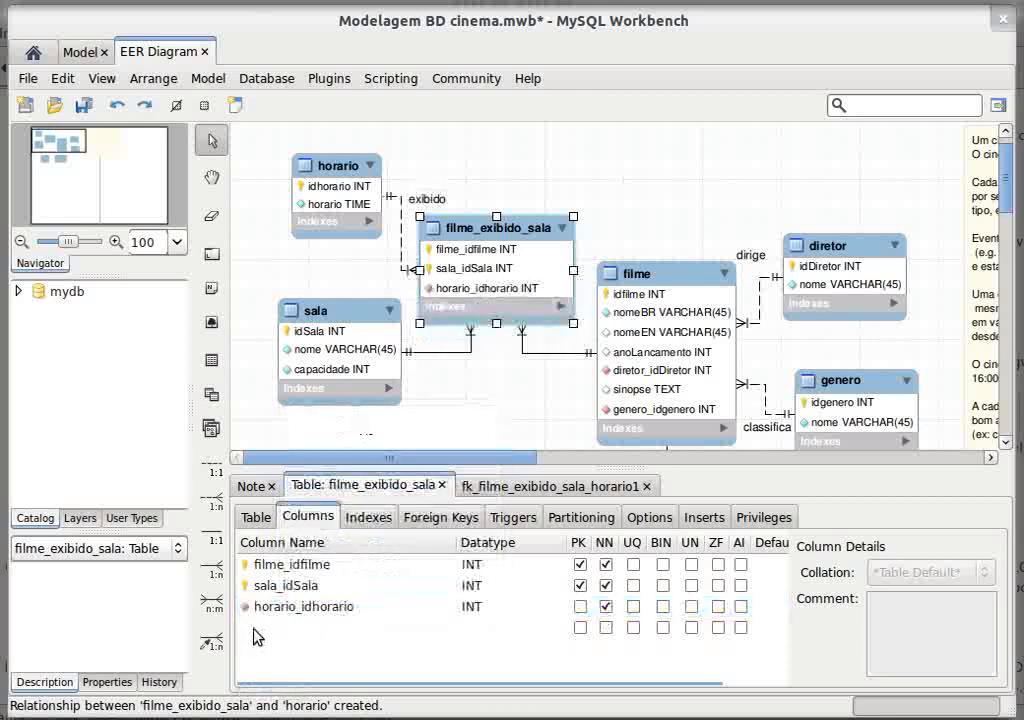
click(580, 607)
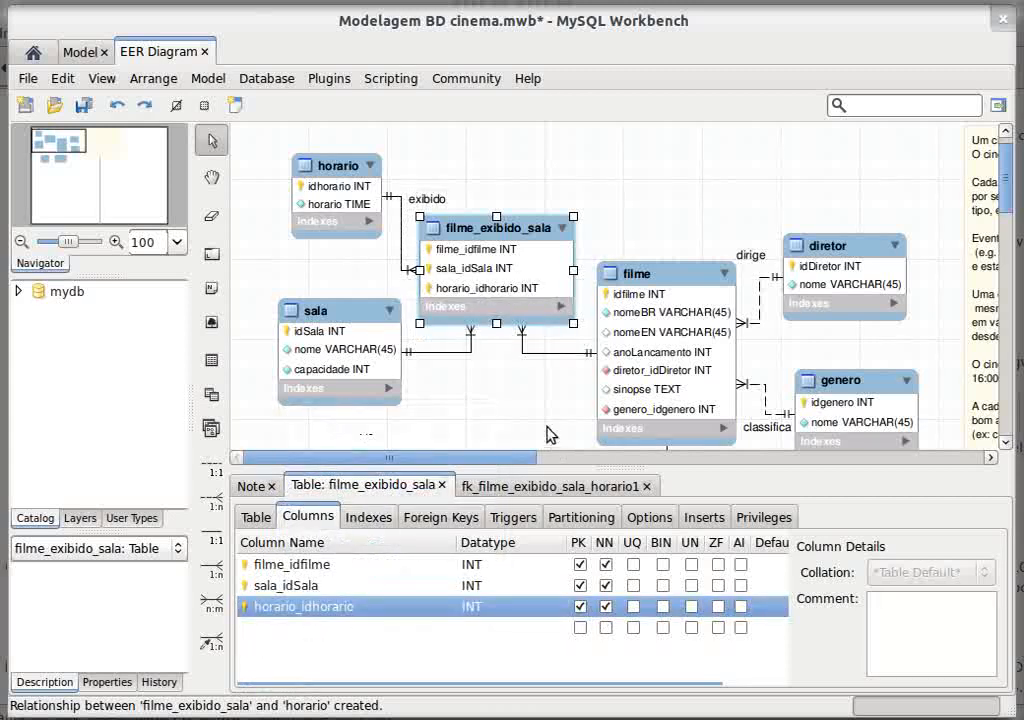
- Nudge the exibido caption slightly up, away from filme_exibido_sala, and select that table
scroll(548, 435, down, 1)
scroll(548, 435, down, 3)
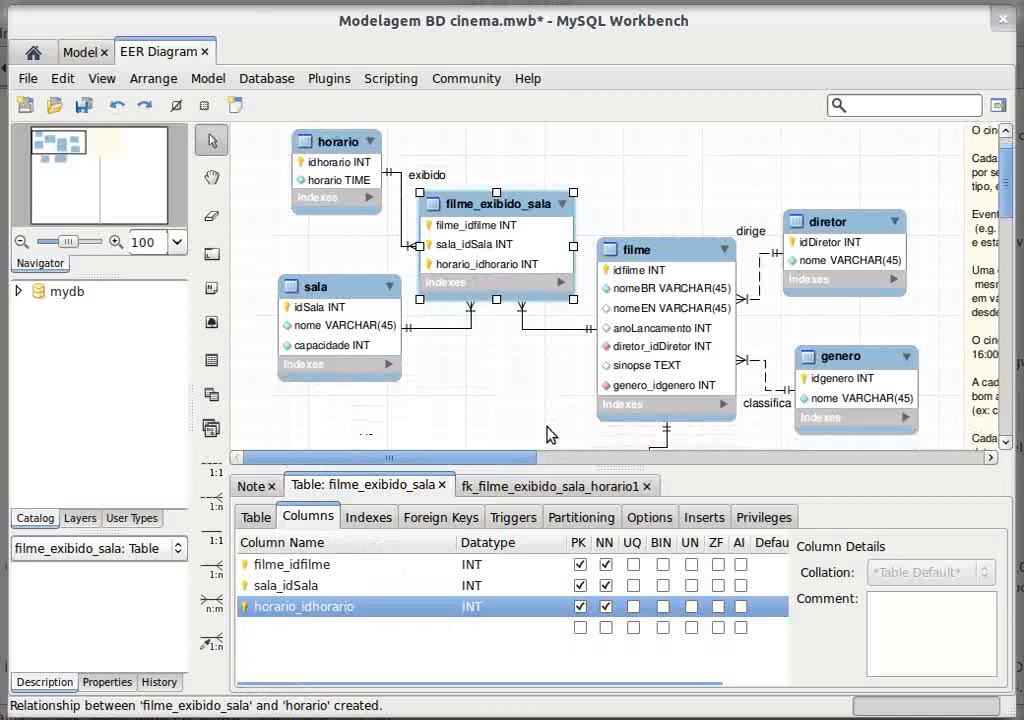
scroll(548, 435, up, 2)
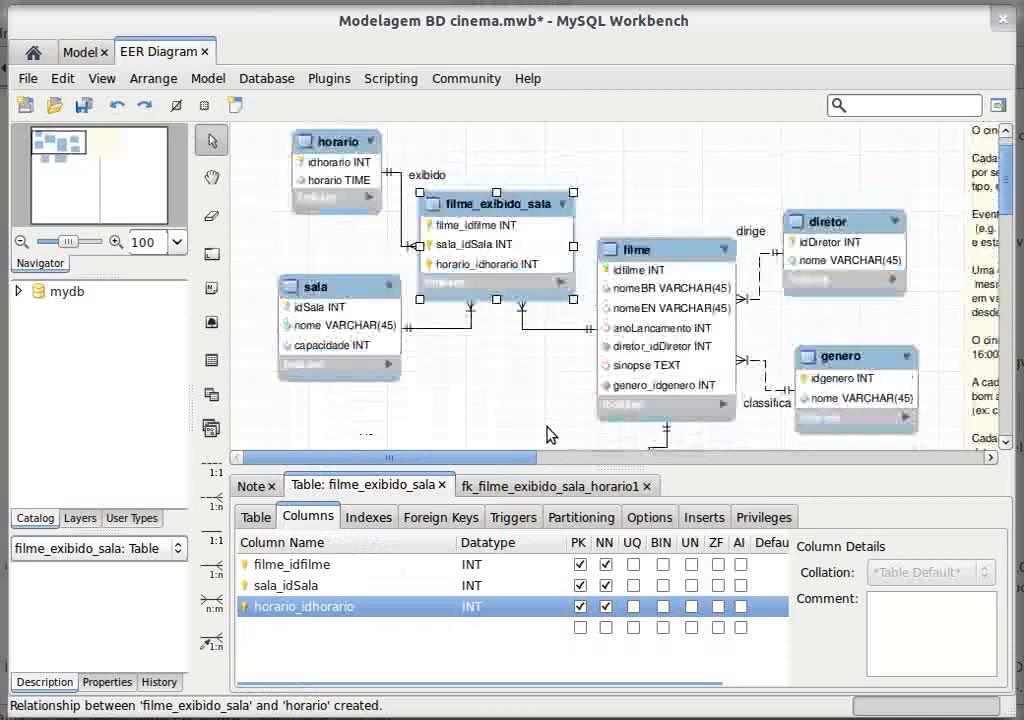
scroll(548, 435, up, 3)
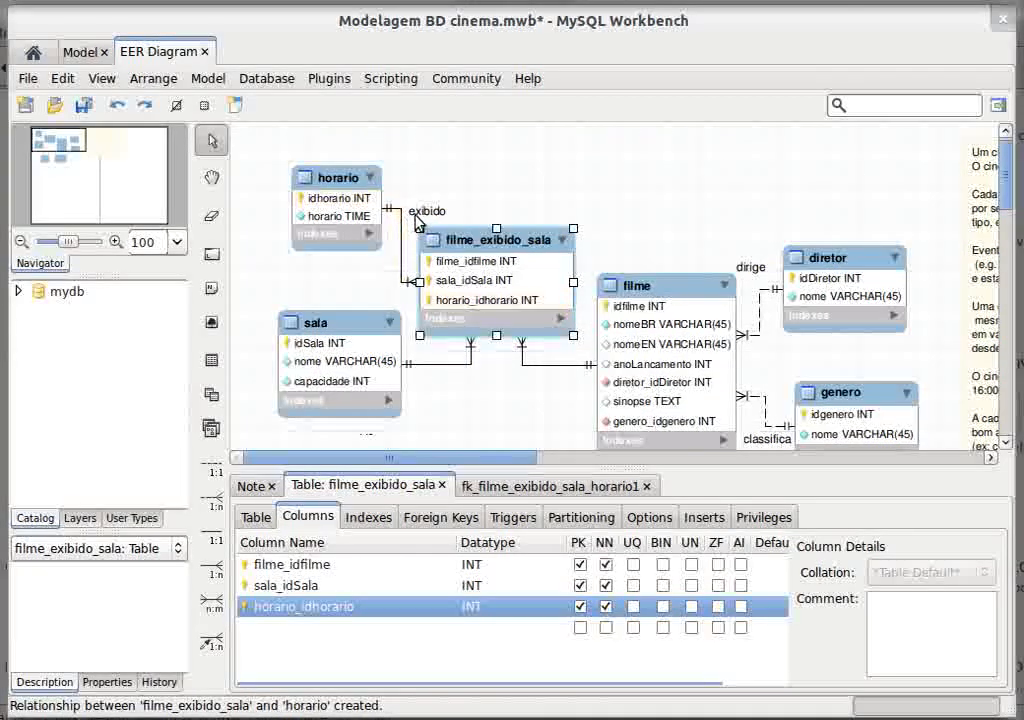
drag(420, 212, 418, 205)
click(322, 300)
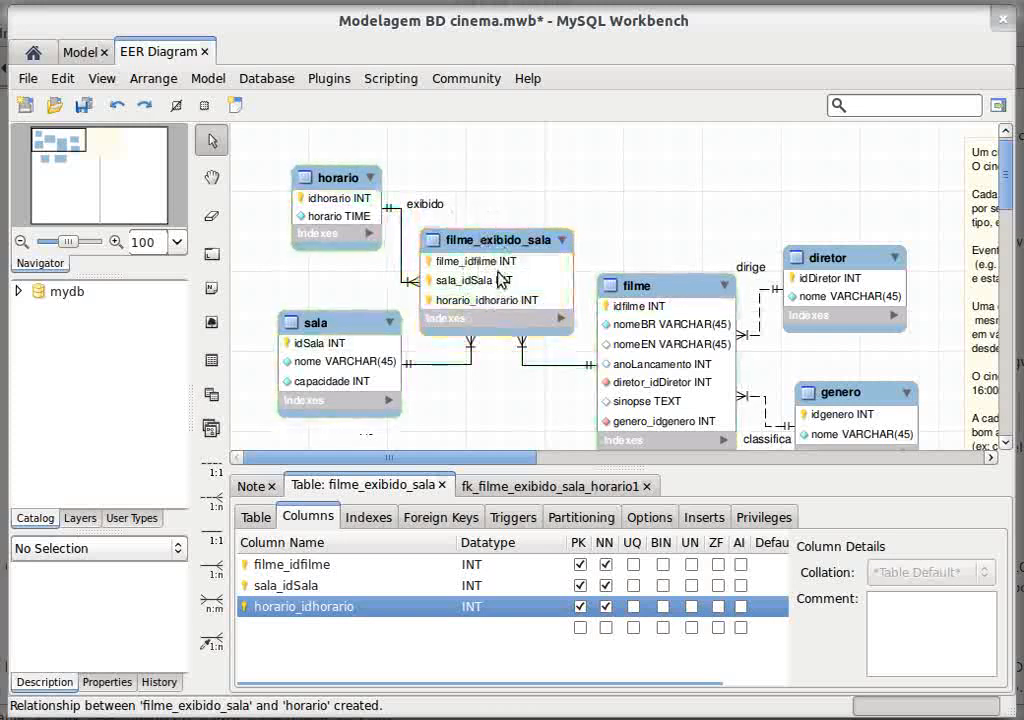
mouse_move(357, 190)
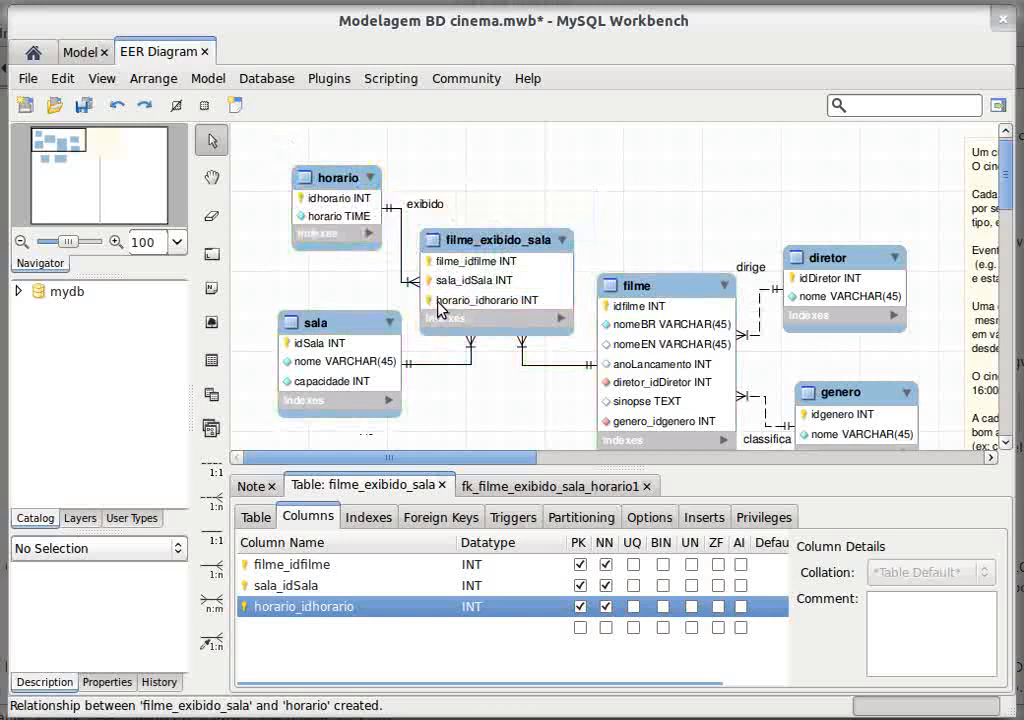
click(476, 308)
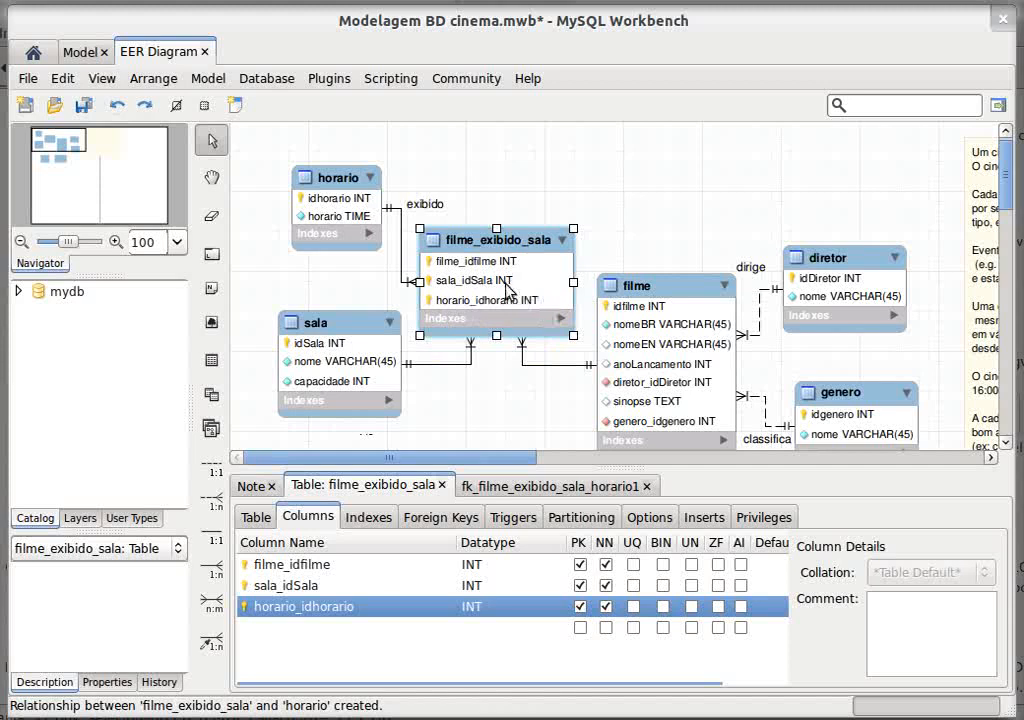
- Close the relationship editor and read the requirements note on the fixed showtimes and the employees assigned to each one
click(646, 486)
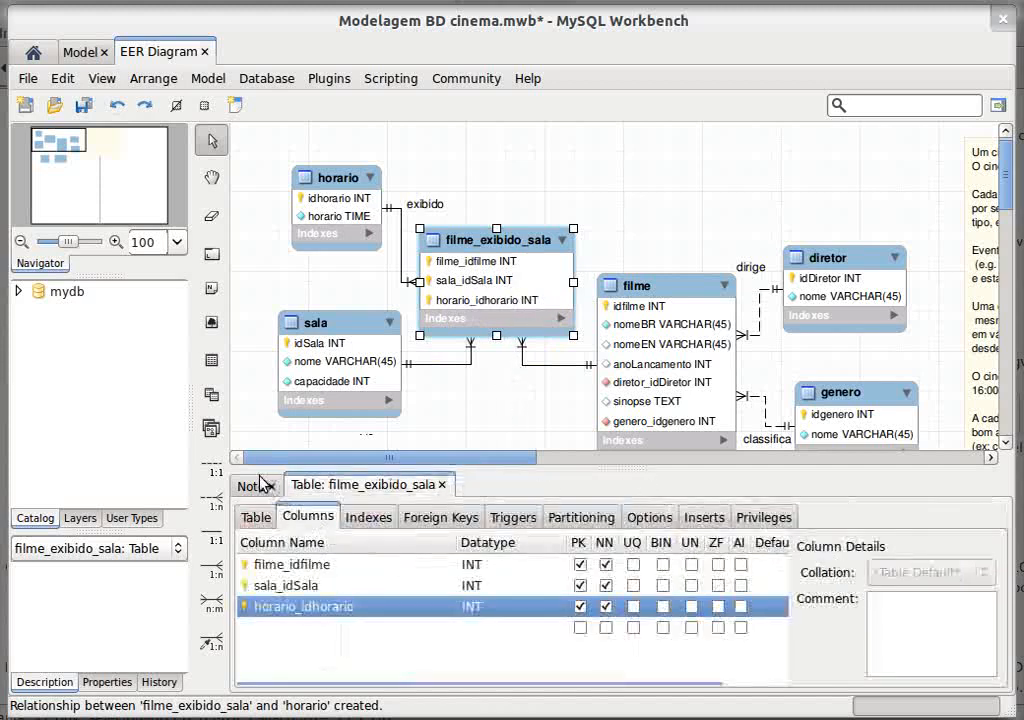
click(258, 486)
drag(611, 597, 289, 576)
scroll(503, 577, down, 2)
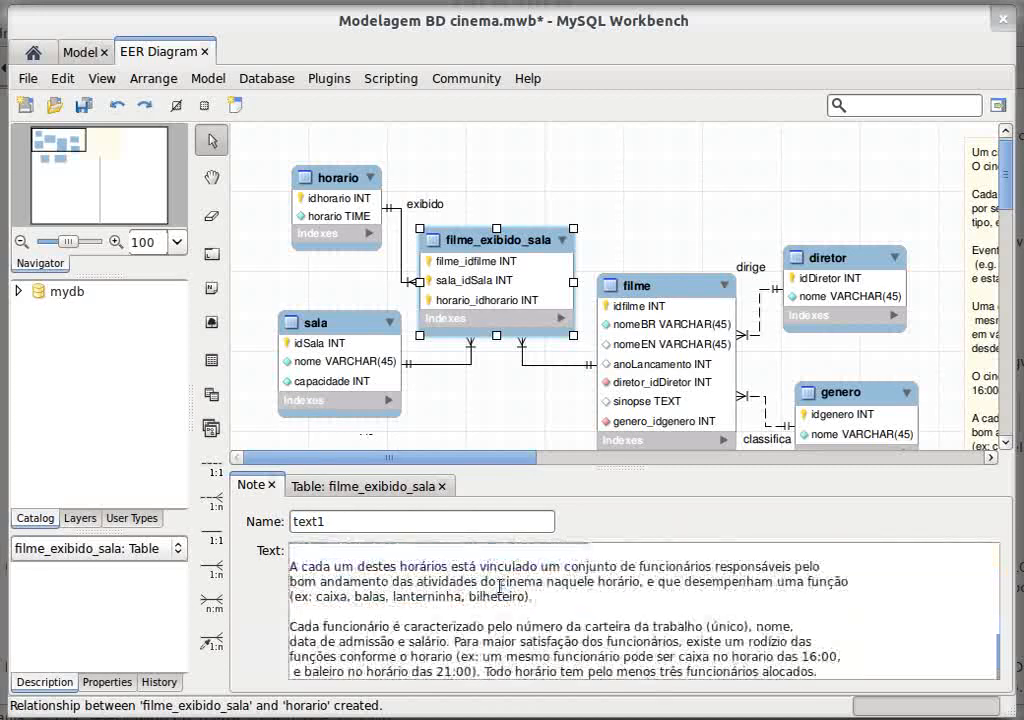
click(317, 597)
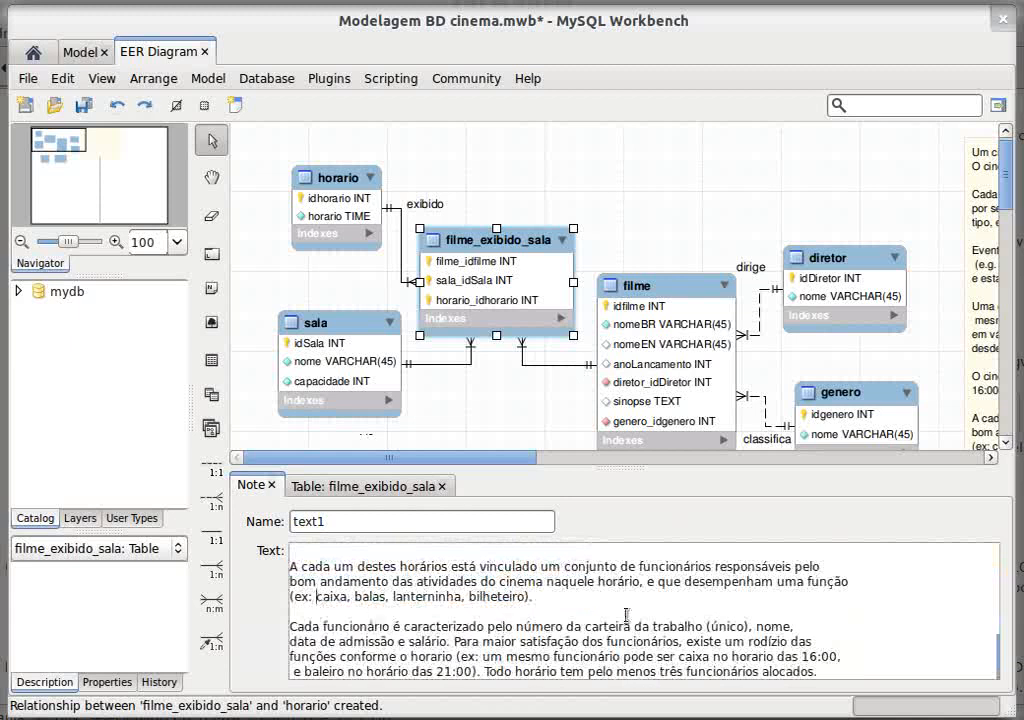
drag(627, 614, 289, 566)
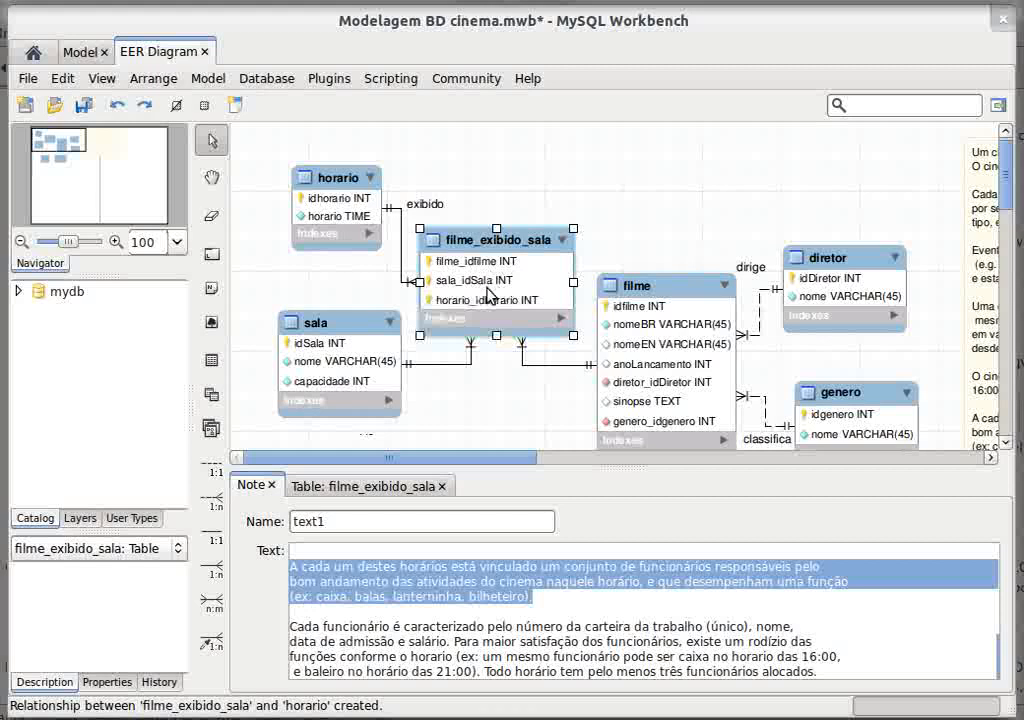
scroll(662, 632, up, 5)
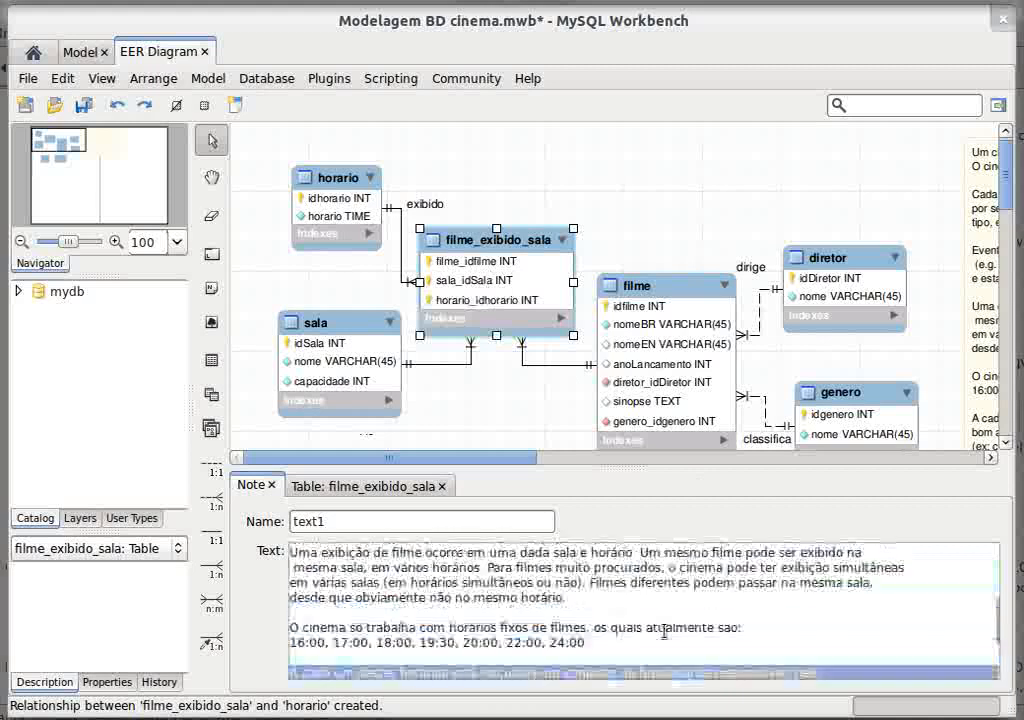
drag(659, 636, 283, 631)
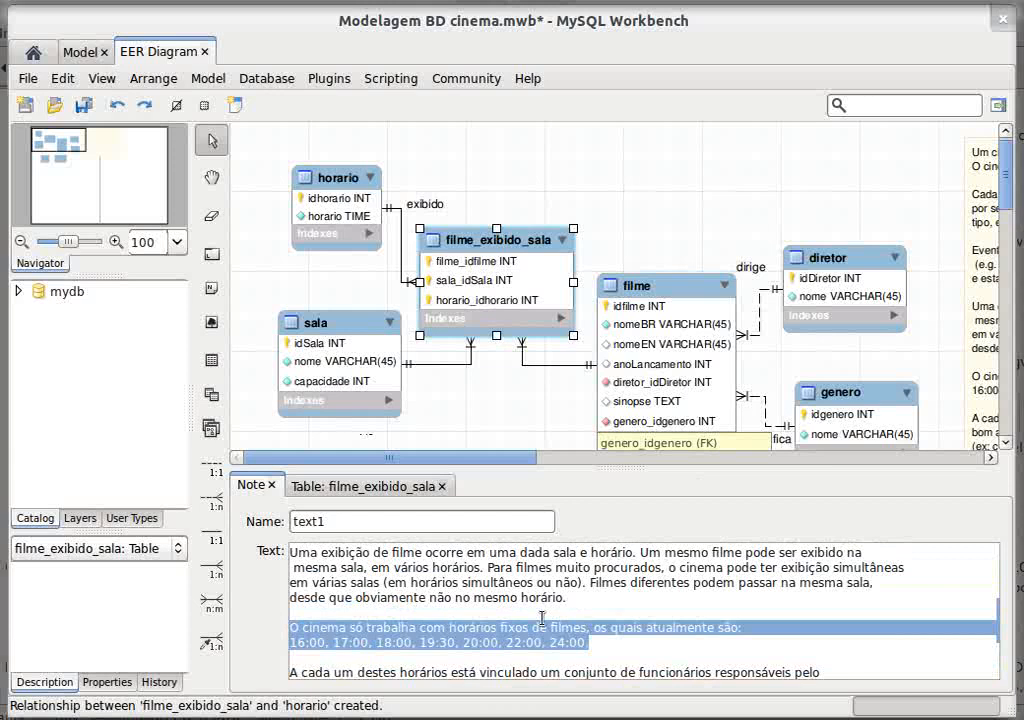
scroll(639, 594, down, 2)
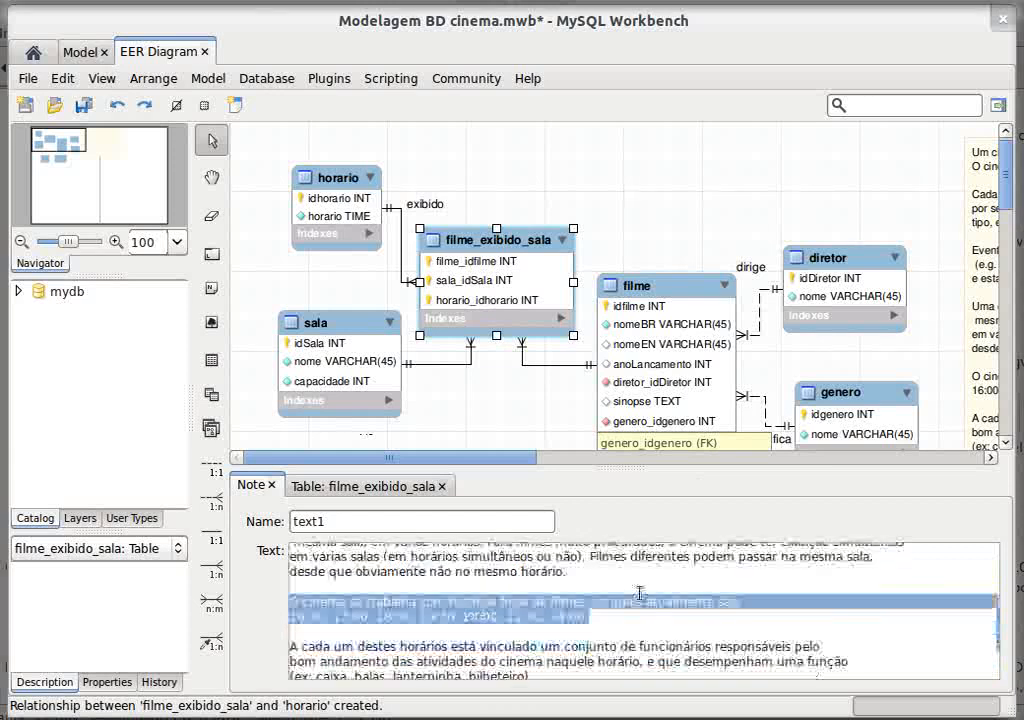
scroll(640, 594, down, 3)
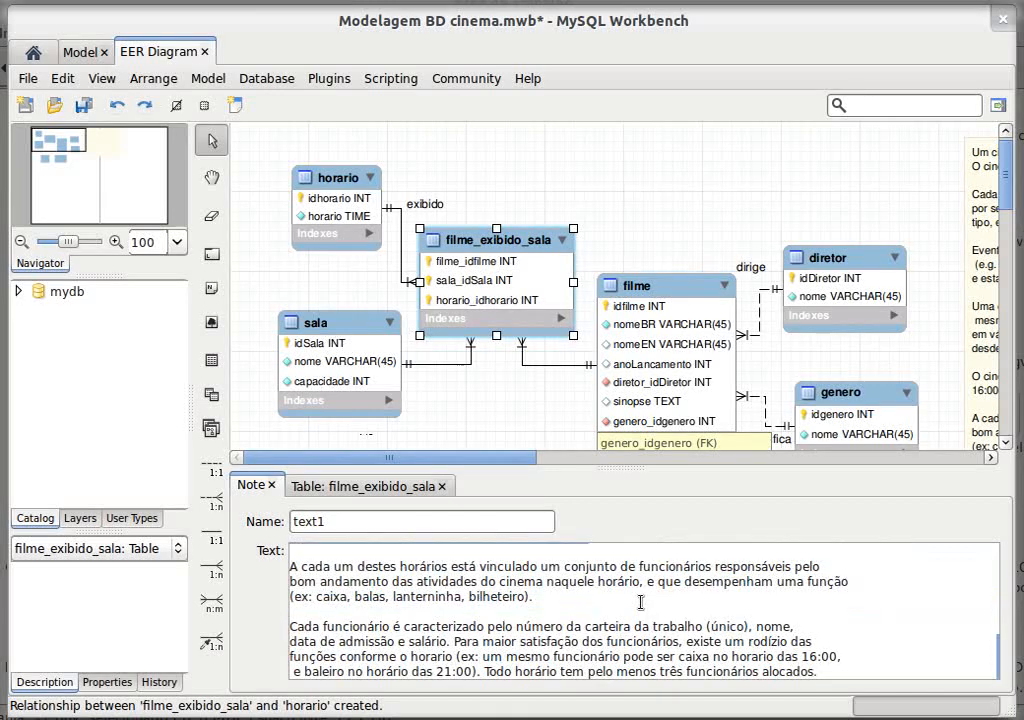
- Relate the horario table to the note's staff paragraph, examining how employees are assigned to showtimes and which functions they perform
click(318, 180)
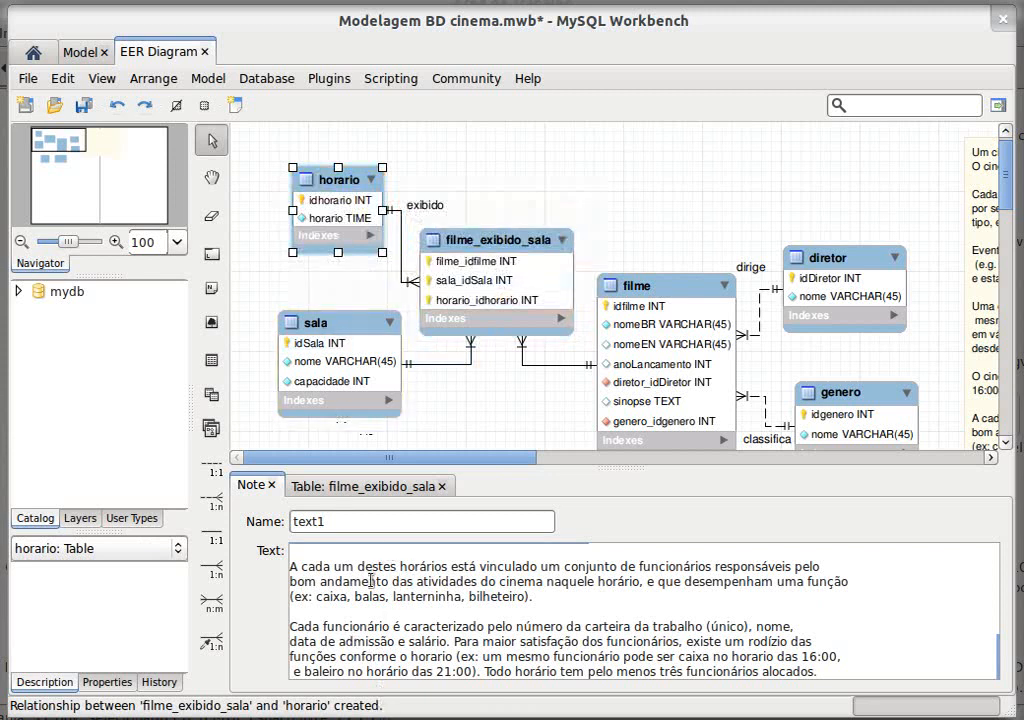
drag(371, 581, 409, 582)
click(410, 582)
drag(497, 567, 661, 579)
click(766, 567)
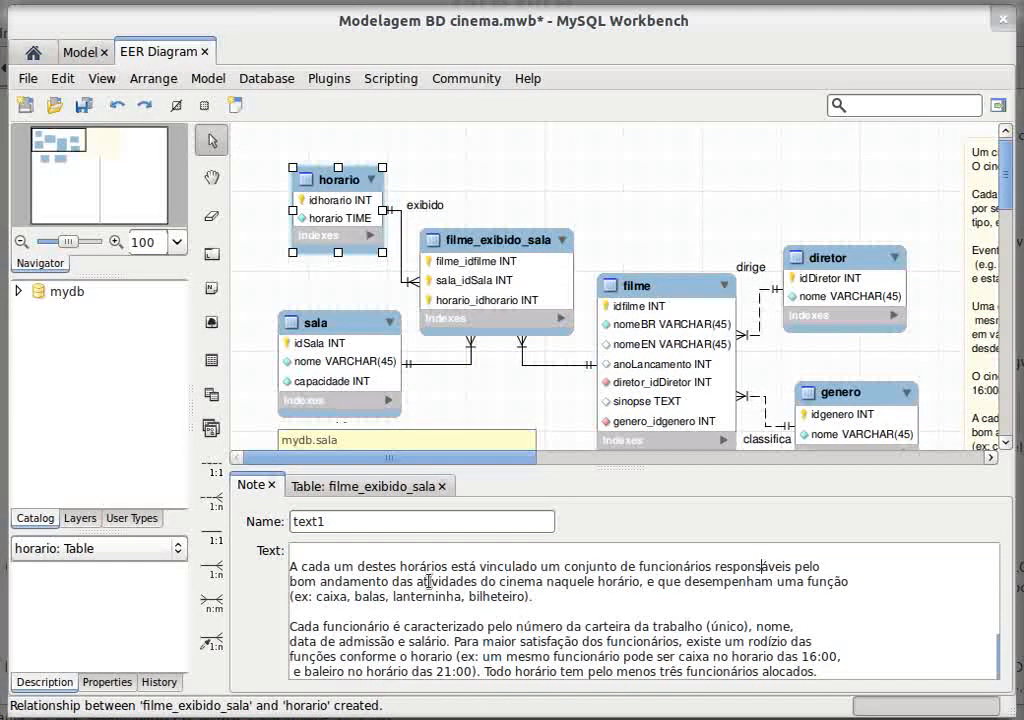
drag(539, 596, 380, 578)
click(364, 580)
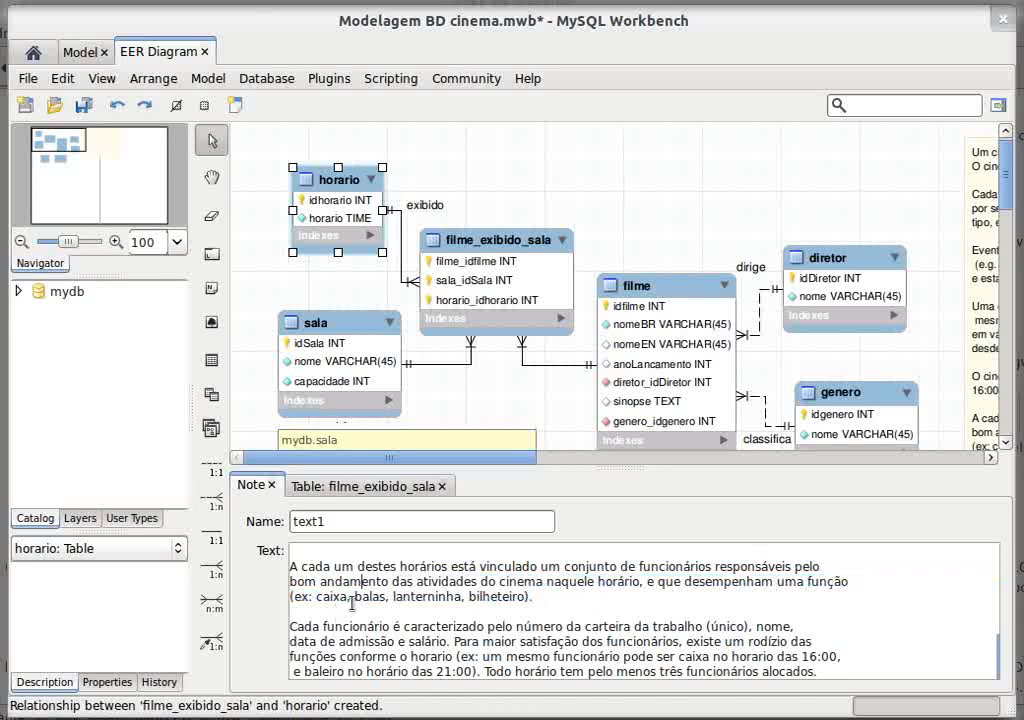
double_click(360, 597)
double_click(391, 597)
double_click(504, 597)
click(605, 596)
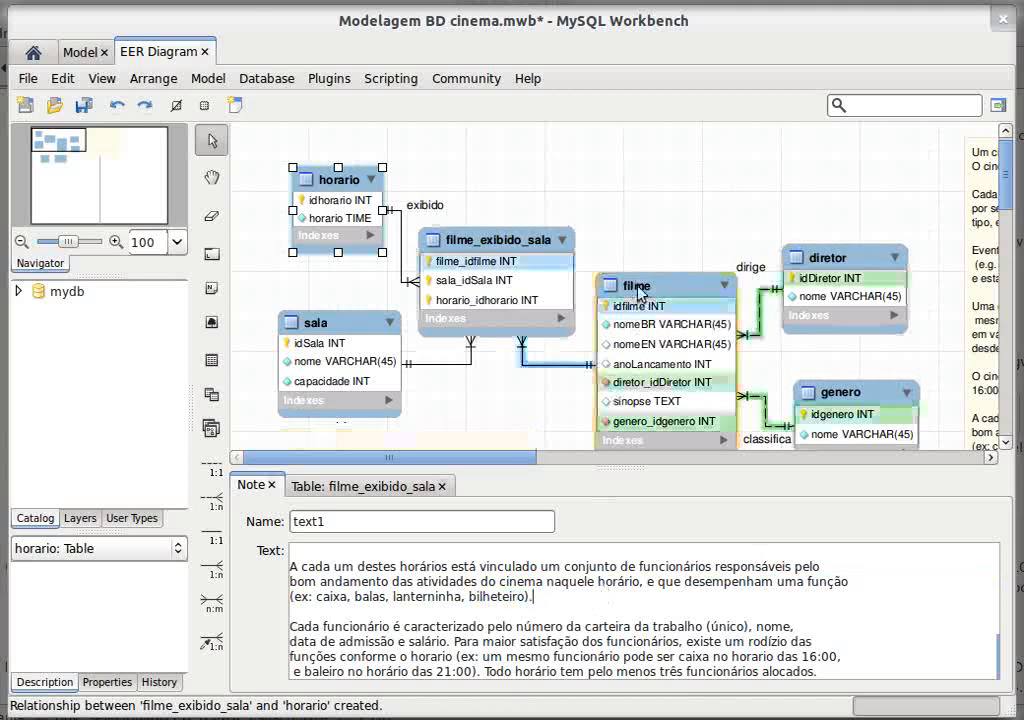
- Add a new table above filme, name it funcionario, and give it an INT primary key column idfuncionario
click(661, 249)
scroll(730, 232, down, 3)
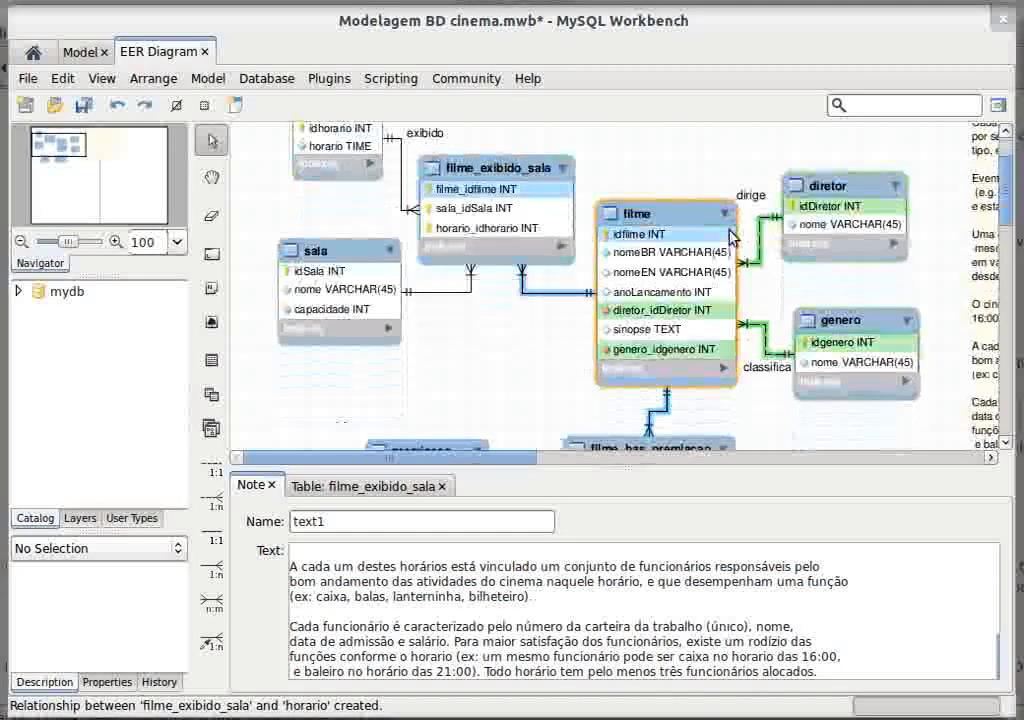
scroll(730, 235, up, 3)
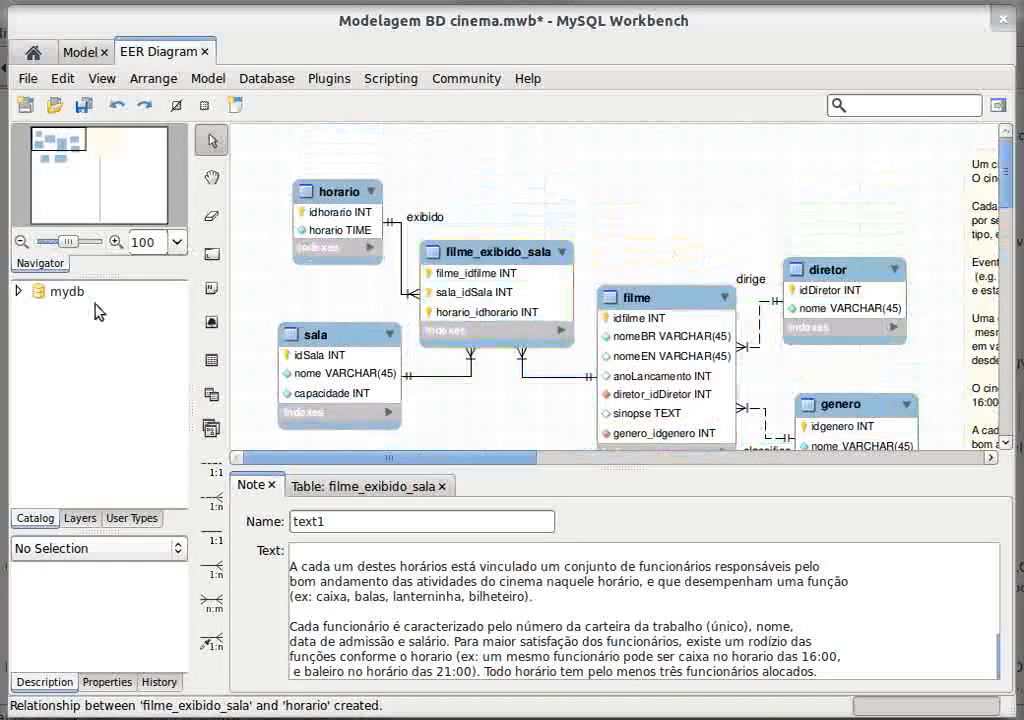
click(211, 359)
click(606, 178)
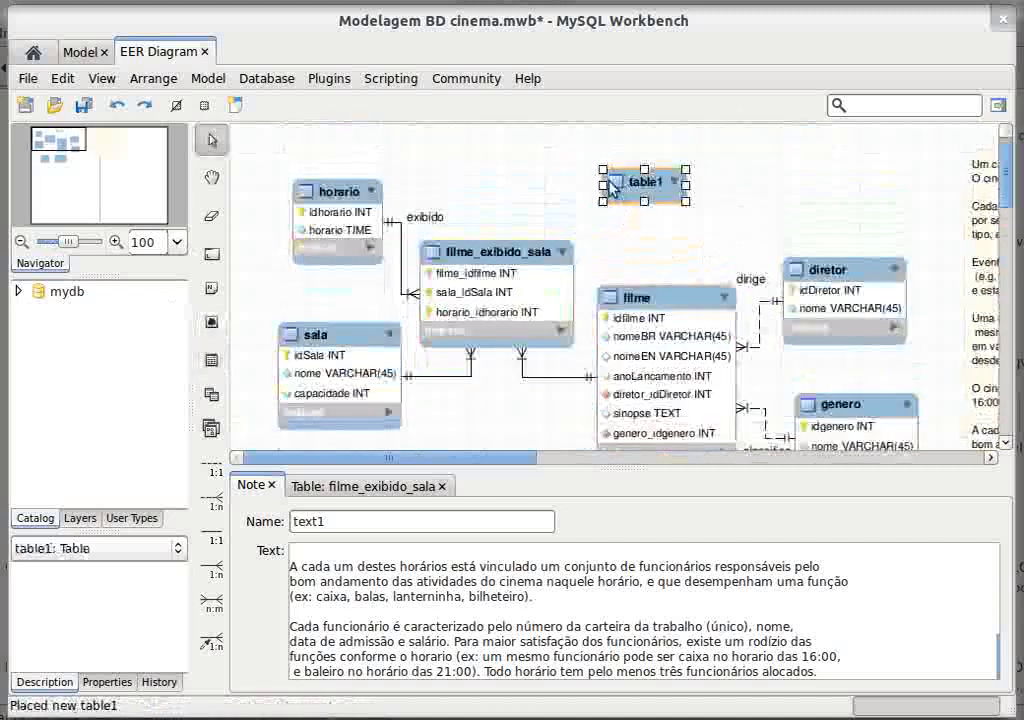
drag(612, 188, 592, 181)
click(330, 486)
click(310, 516)
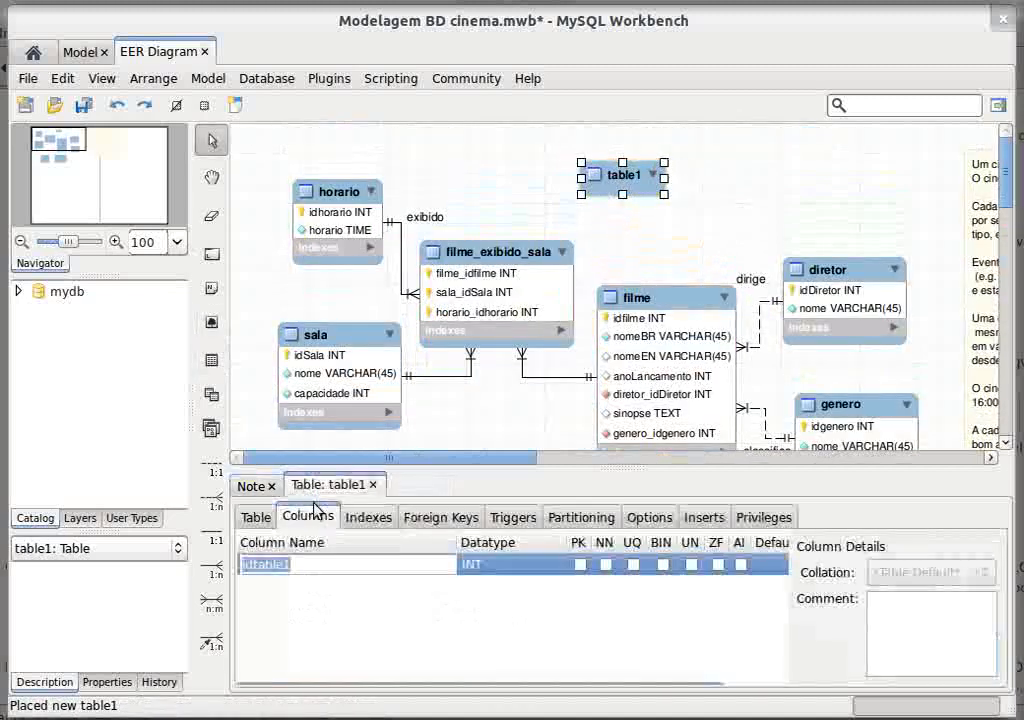
click(255, 517)
text(func)
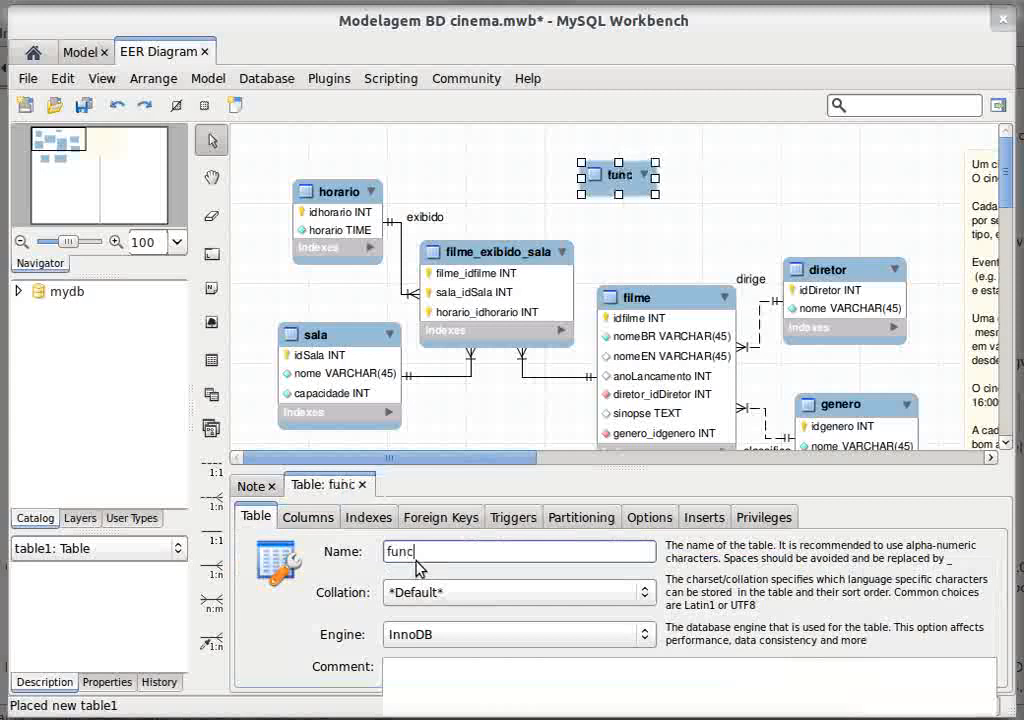
key(Return)
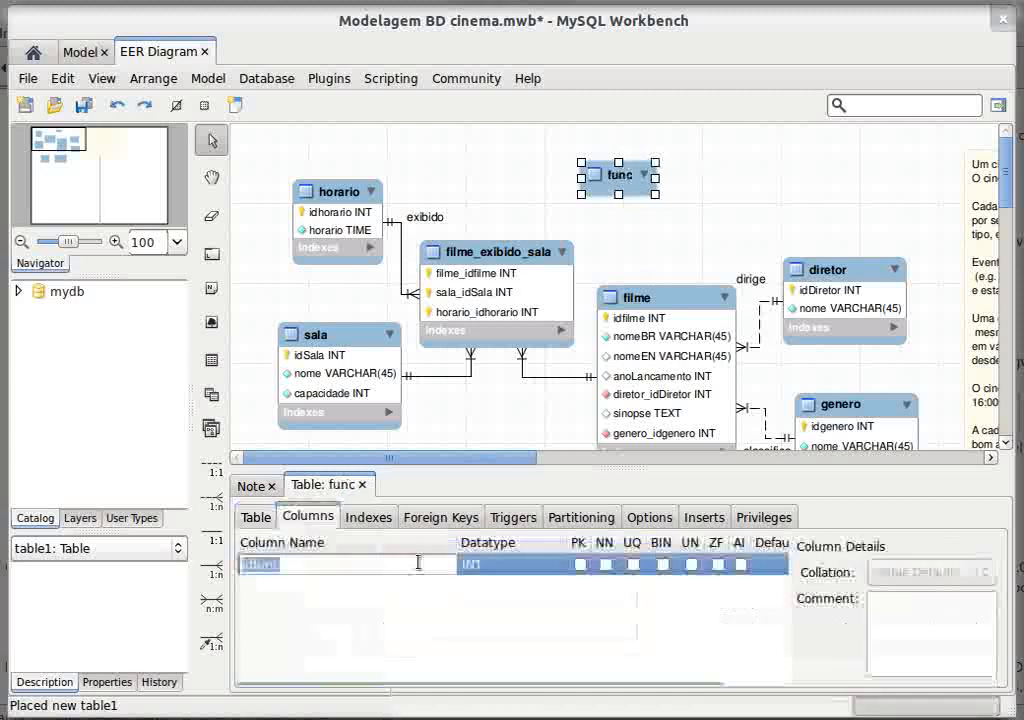
click(418, 563)
text(ionario)
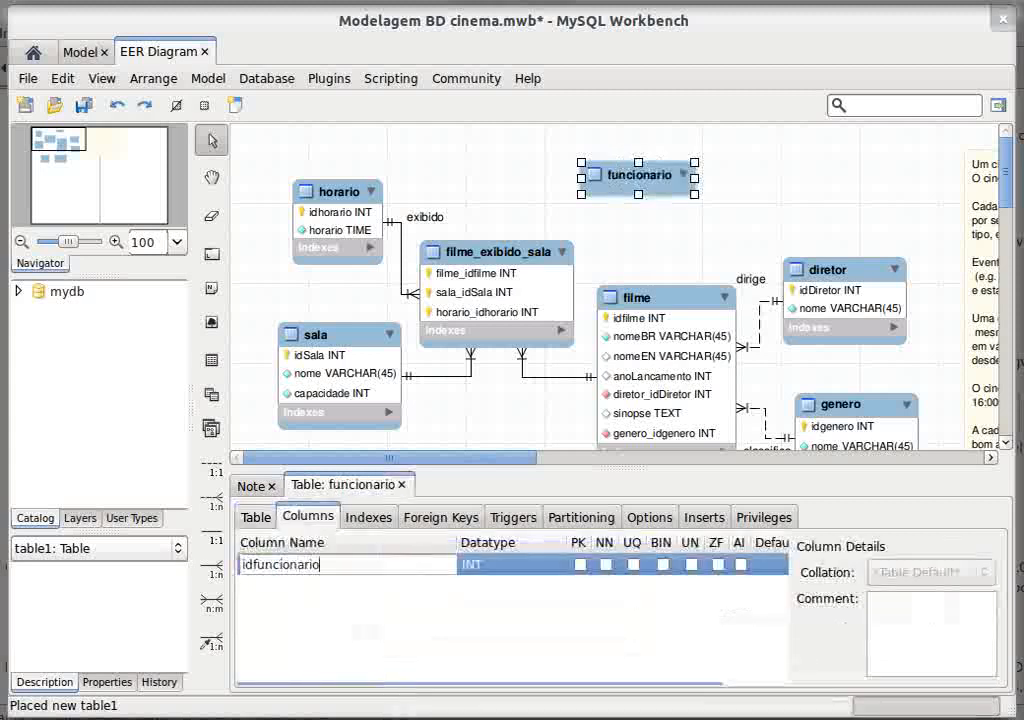
key(Return)
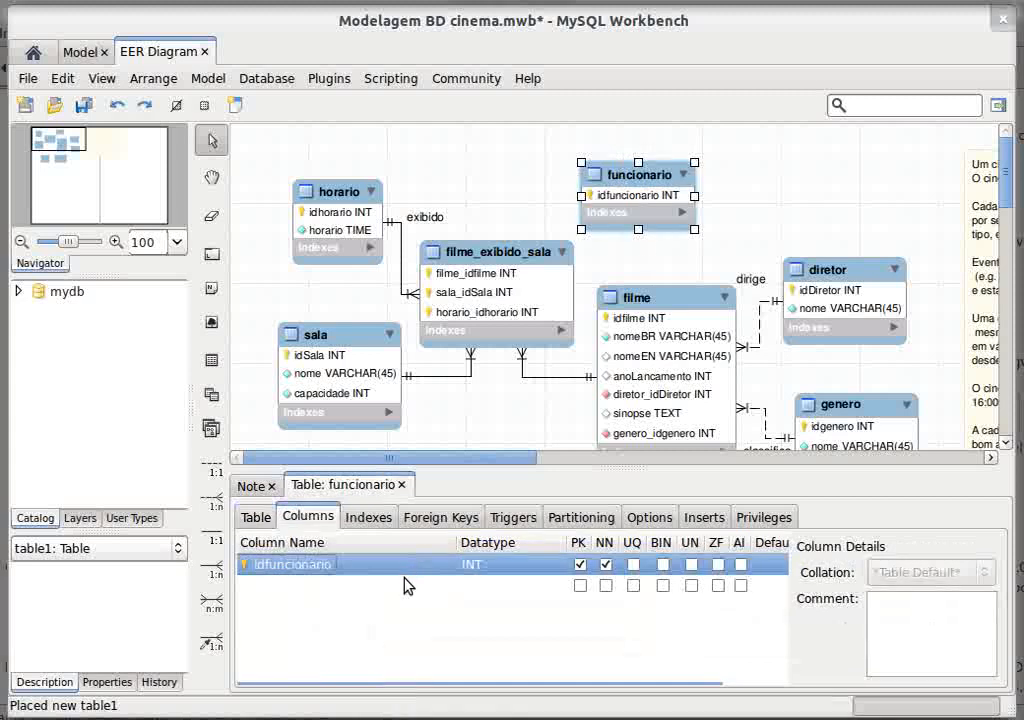
- Add a VARCHAR(45) column nome to funcionario and make it not null
click(406, 586)
click(405, 588)
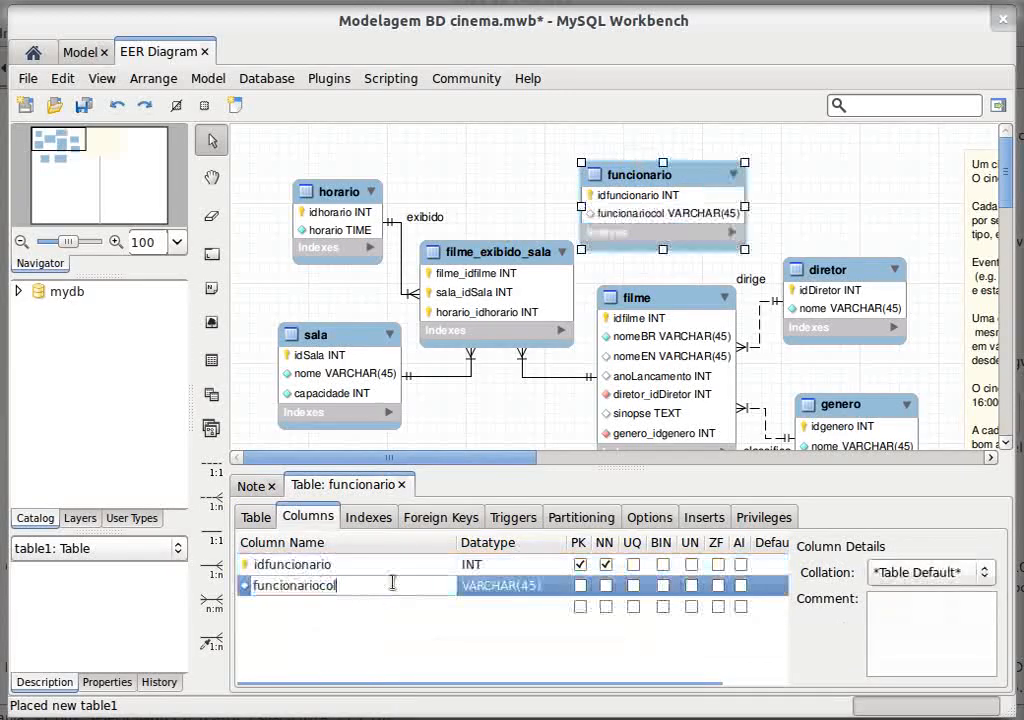
text(nome)
key(Return)
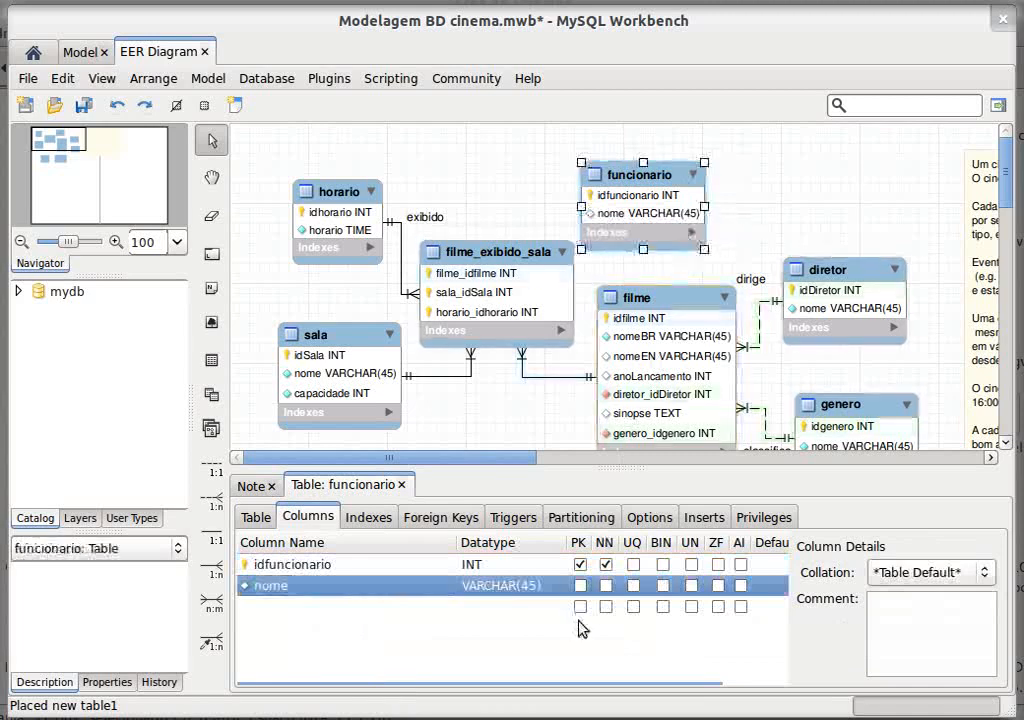
click(605, 585)
- Add another table above diretor, name it funcao, and give it an INT primary key column idfuncao
click(211, 359)
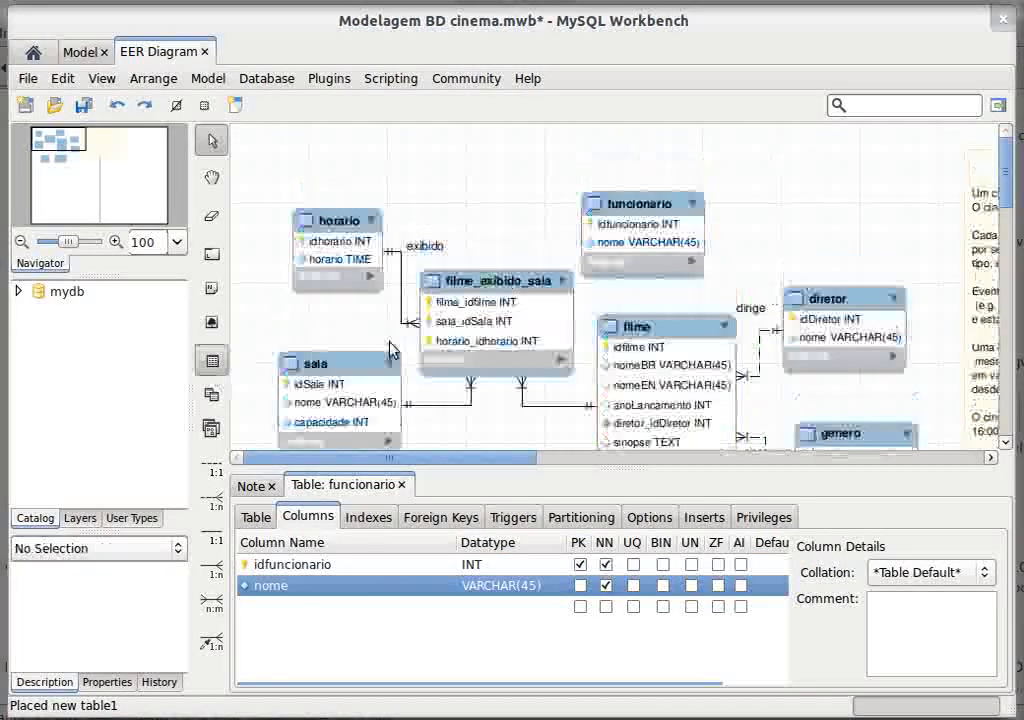
click(766, 190)
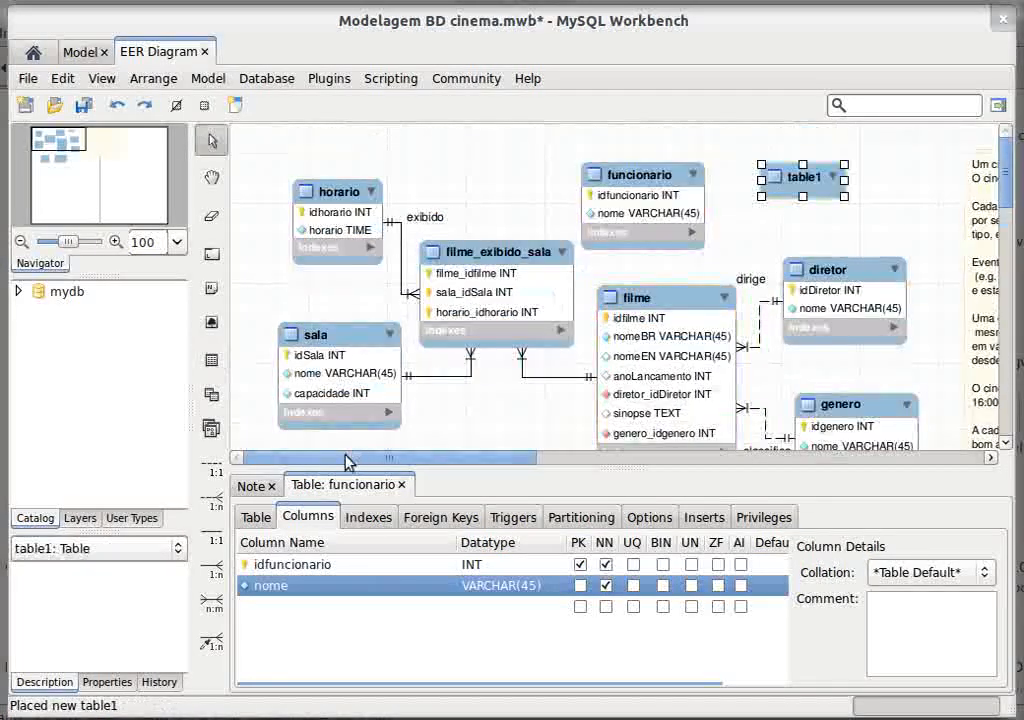
click(258, 516)
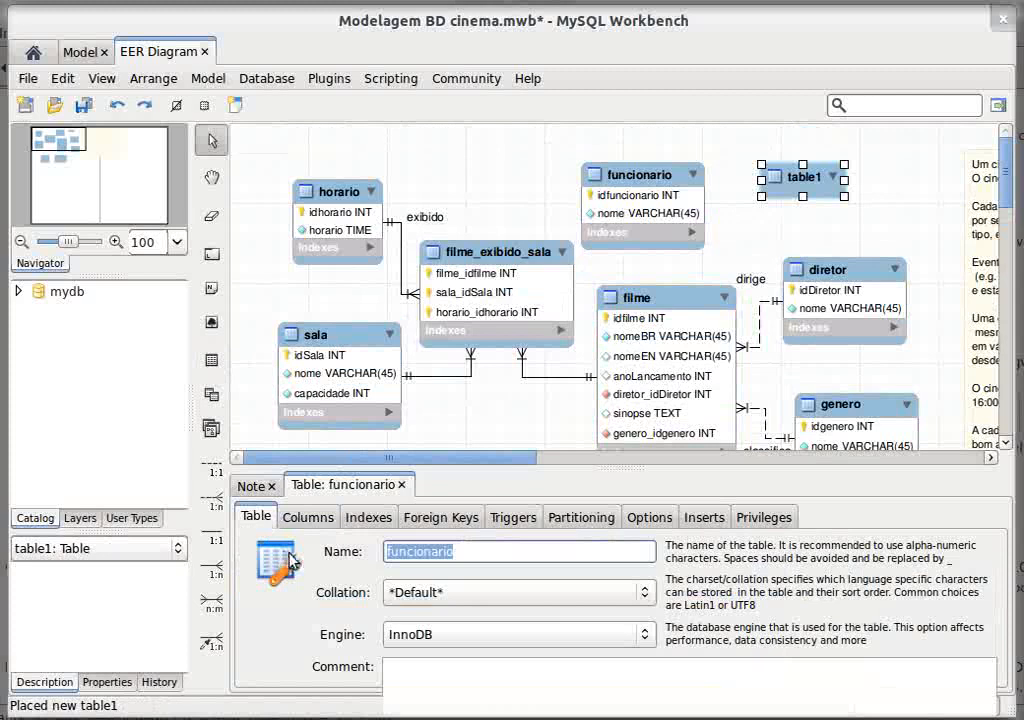
double_click(800, 188)
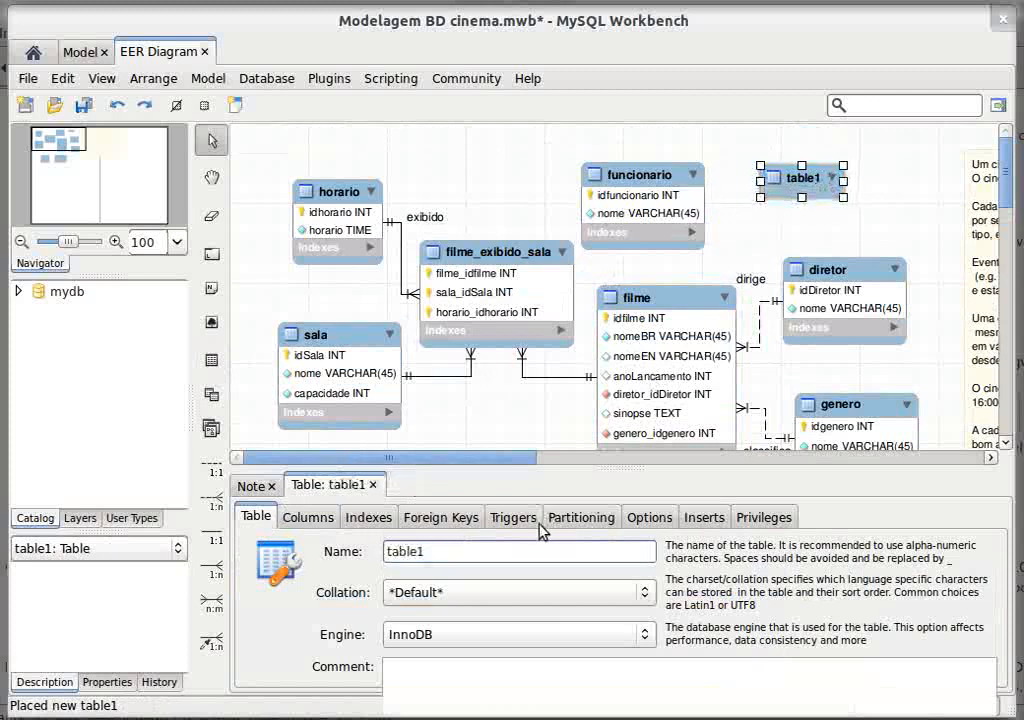
double_click(514, 546)
text(f)
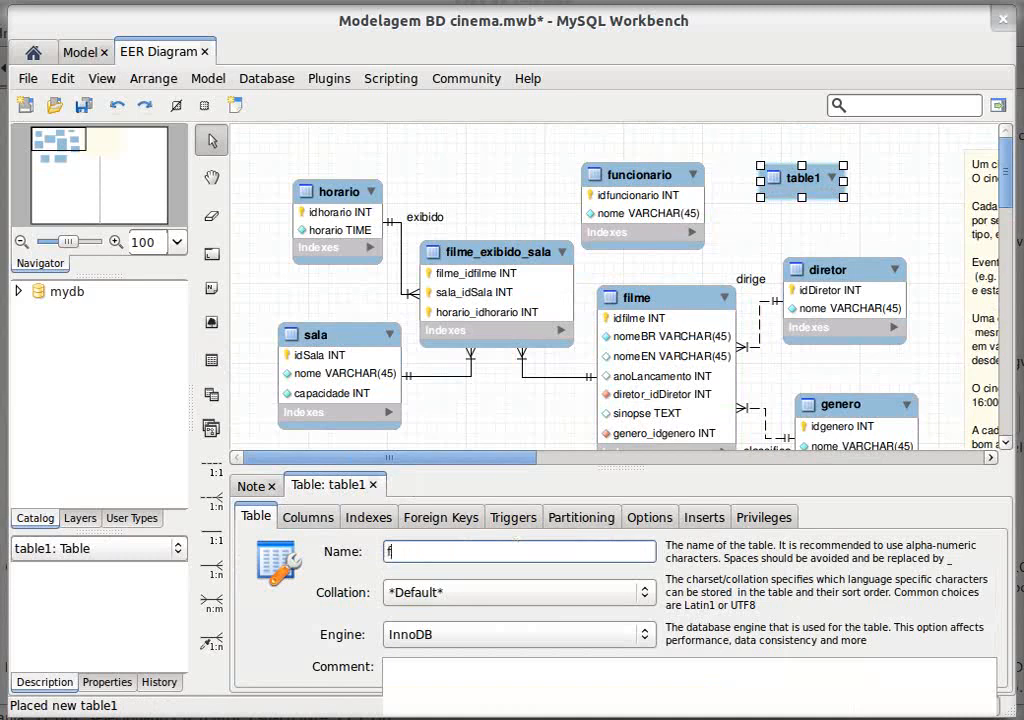
key(Return)
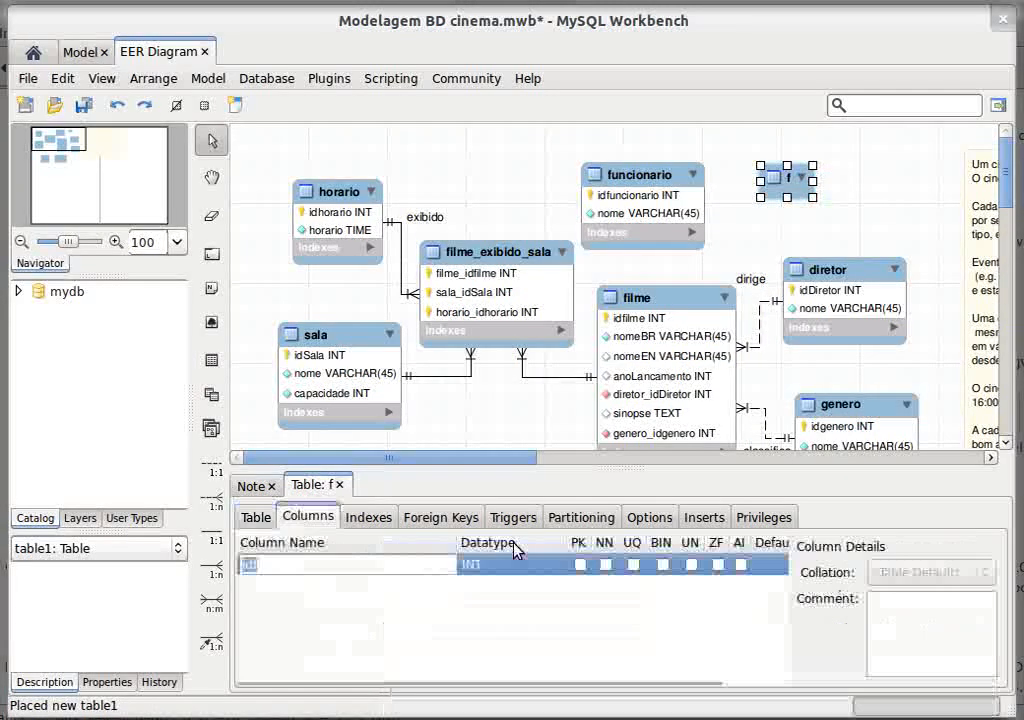
text(idfu)
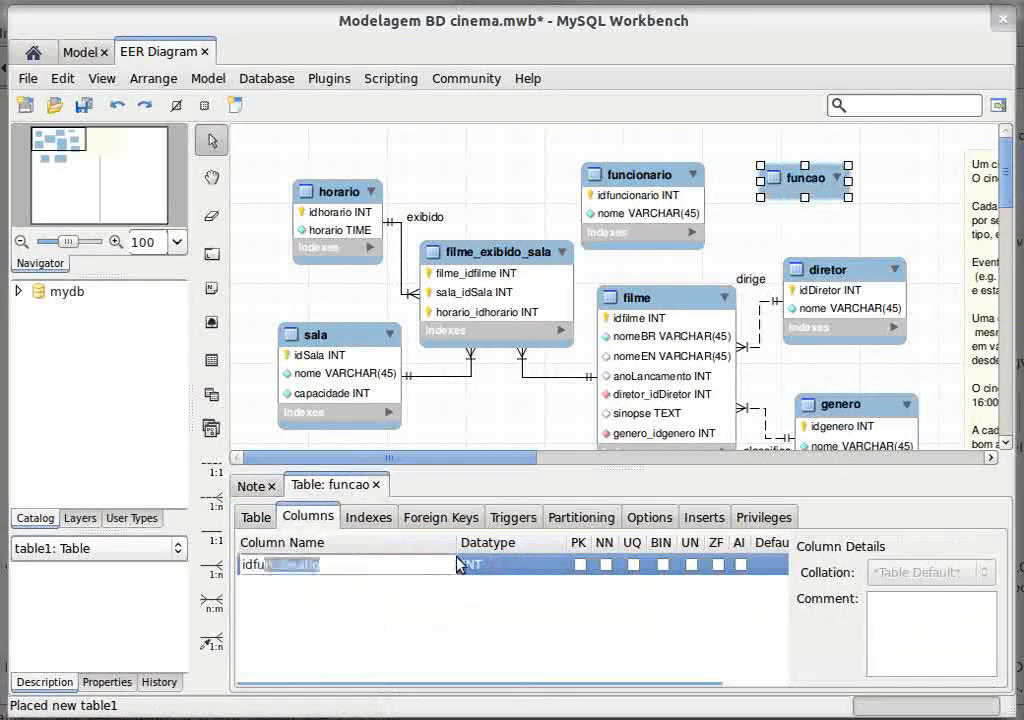
text(ncao)
key(Return)
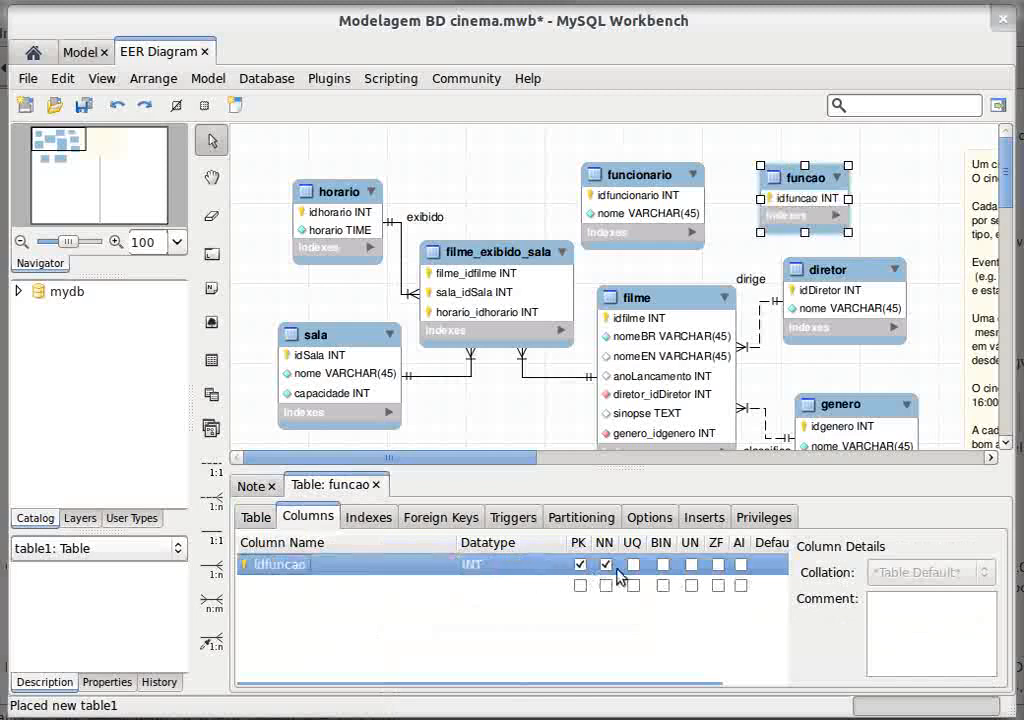
- Add a VARCHAR(45) column nome to funcao and make it not null
click(327, 586)
text(nome)
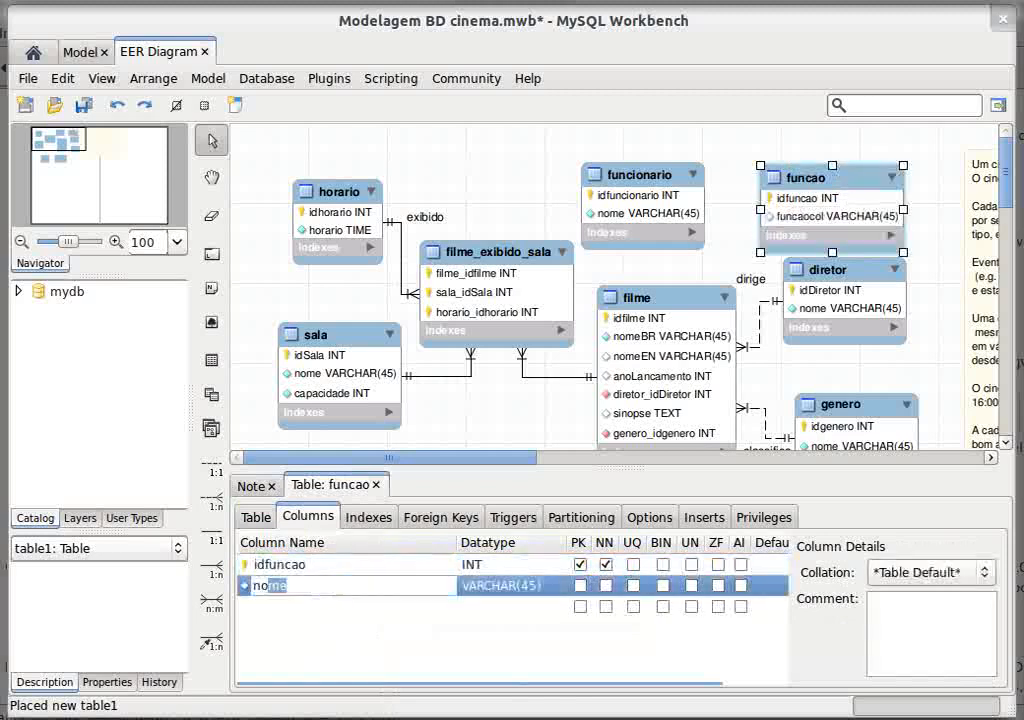
key(Return)
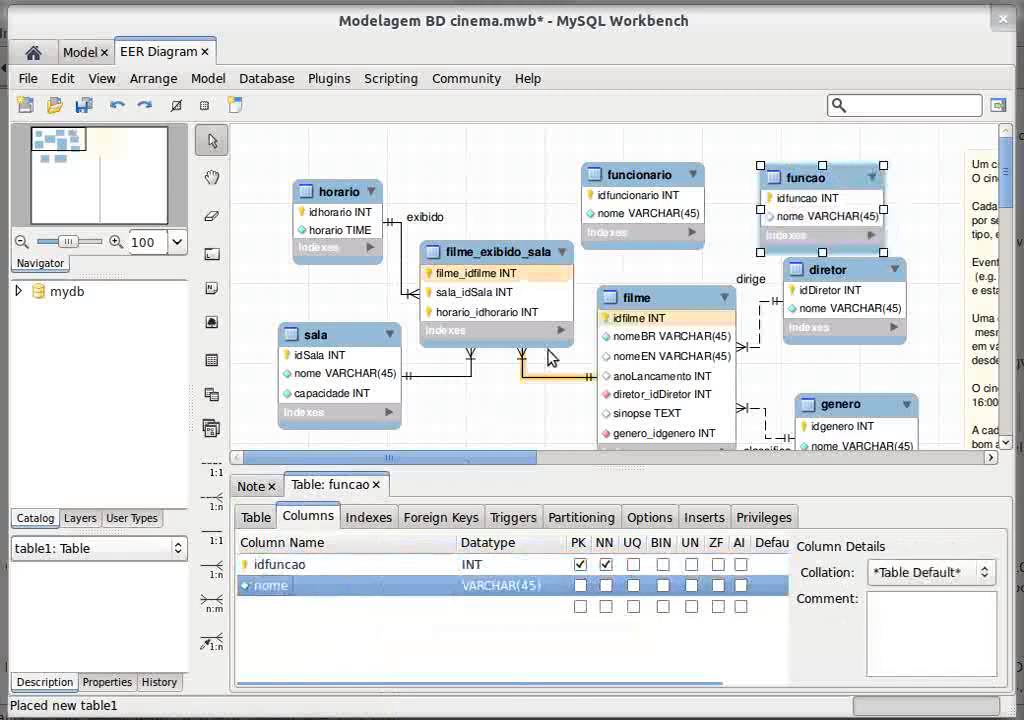
click(606, 587)
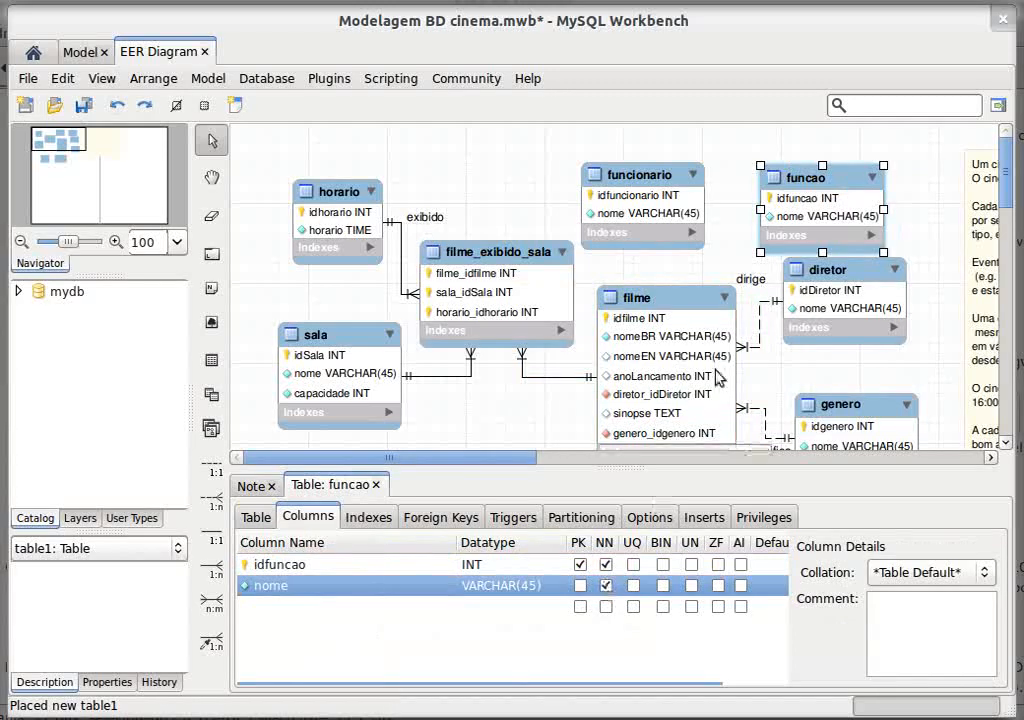
- Move funcionario and funcao slightly up and link funcionario to funcao with a non-identifying 1:n relationship, placing the foreign key in funcionario
drag(700, 192, 704, 170)
click(216, 508)
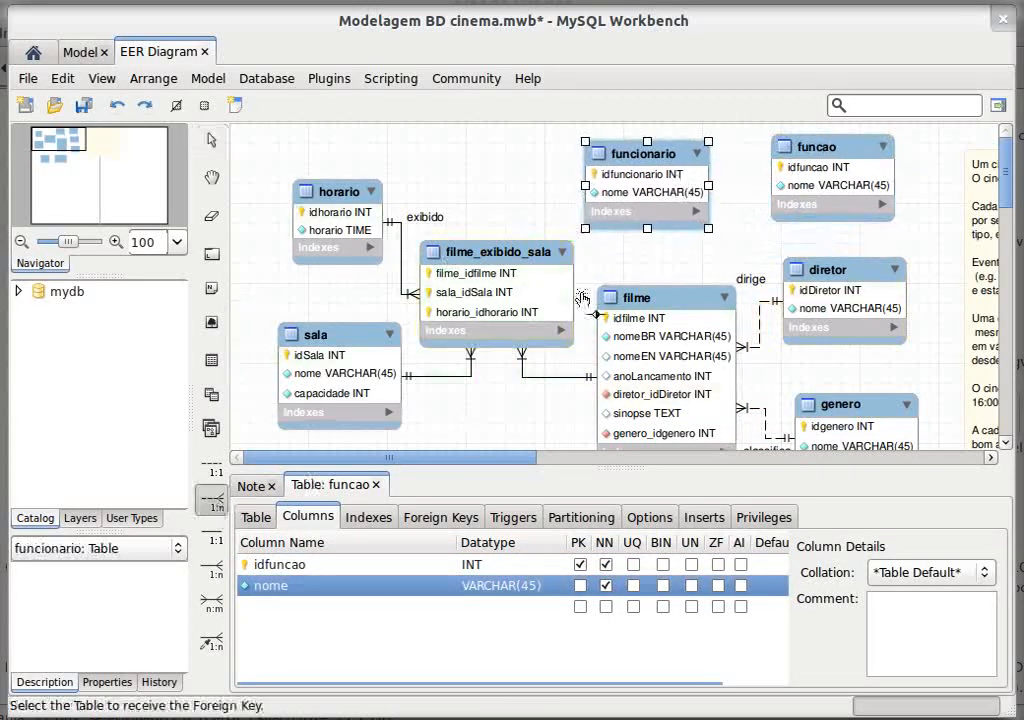
click(636, 210)
click(836, 192)
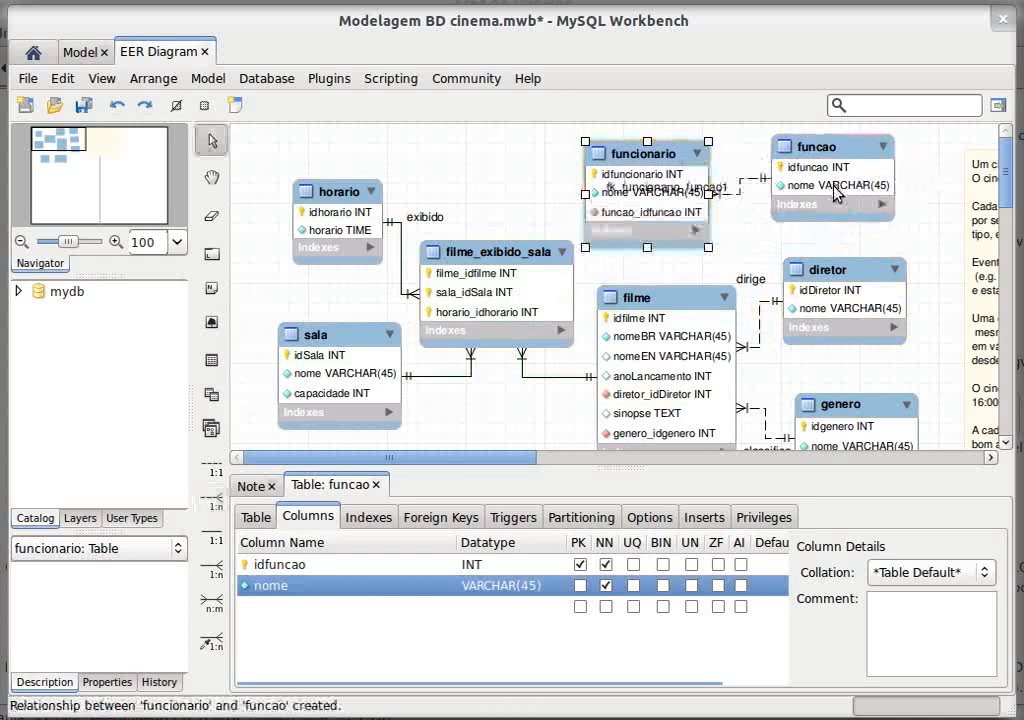
- Move the funcao table slightly to the right, farther from funcionario
drag(838, 194, 863, 204)
right_click(728, 204)
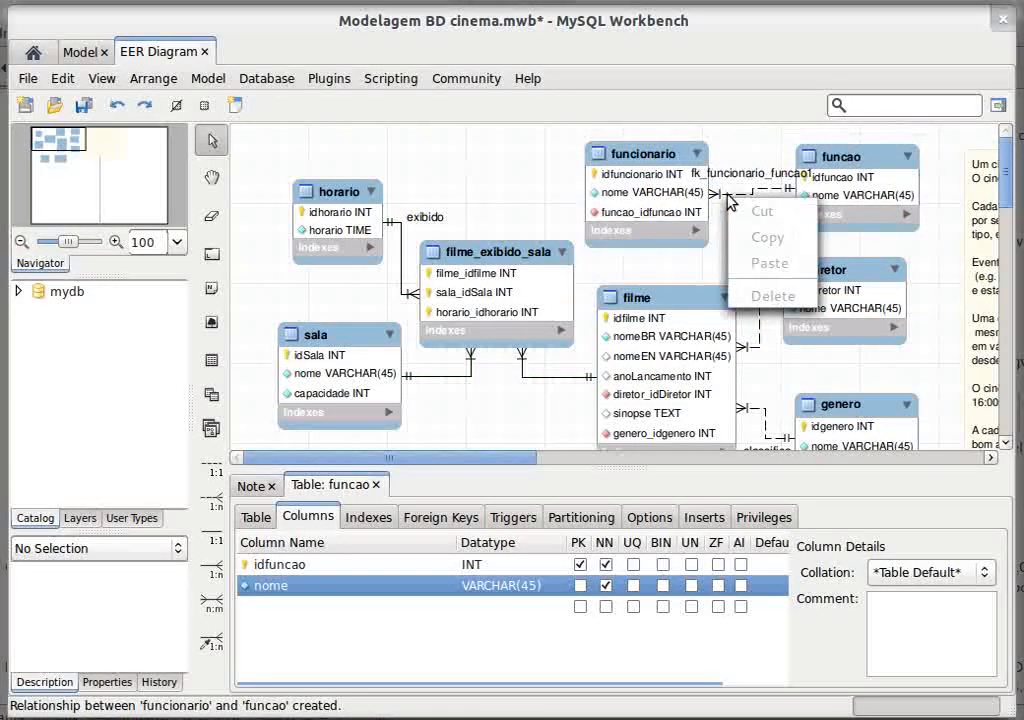
click(726, 193)
right_click(726, 192)
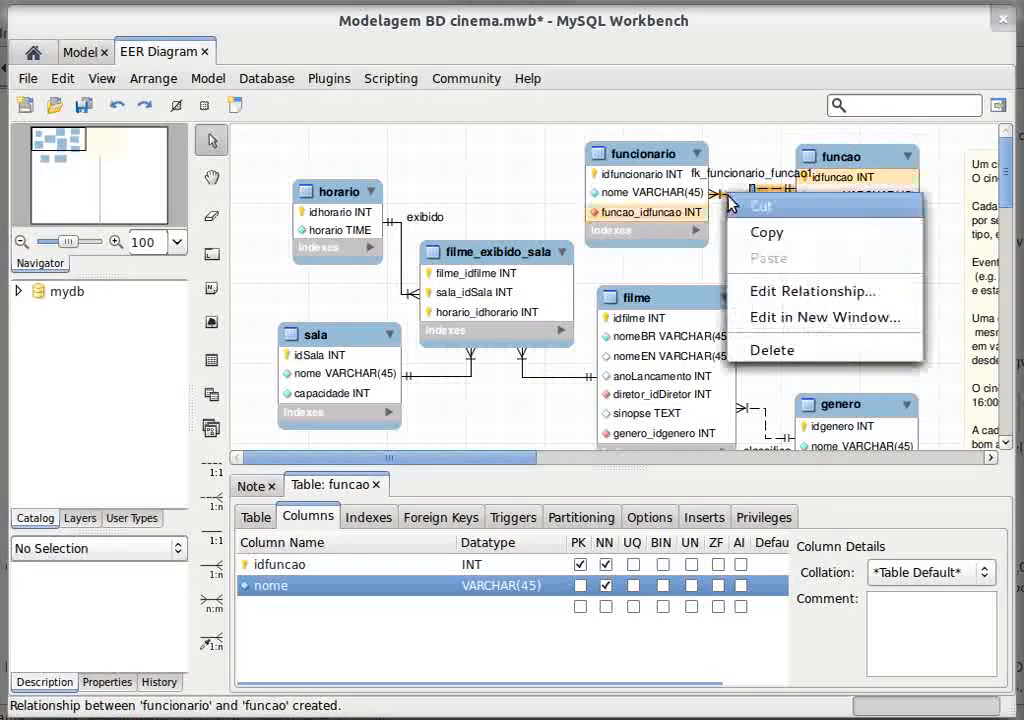
click(757, 349)
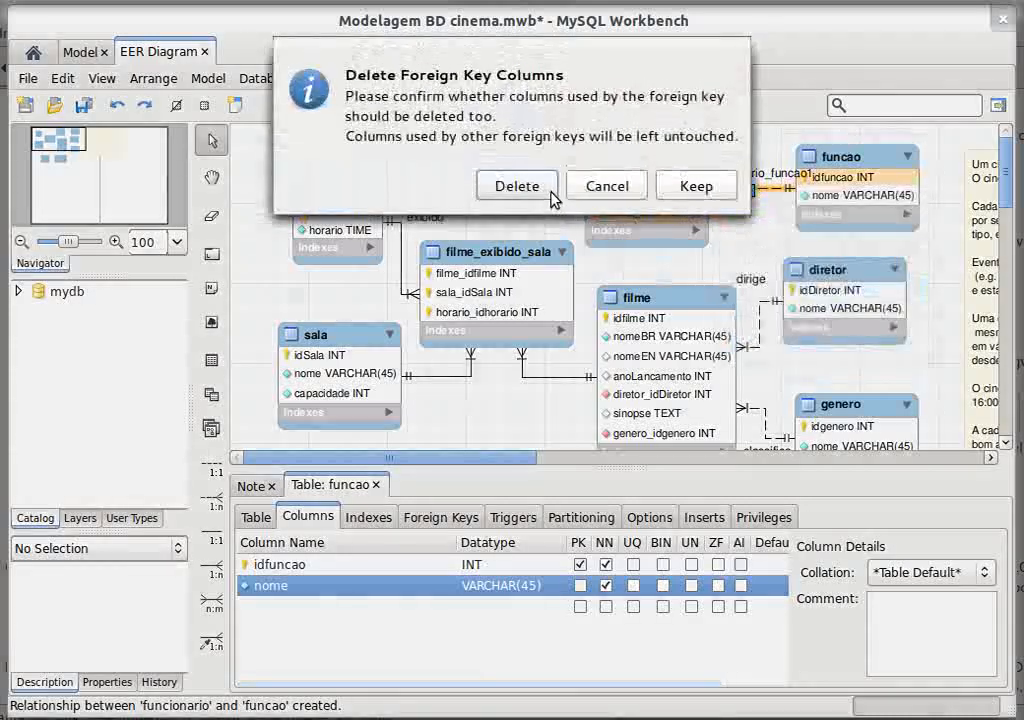
click(675, 193)
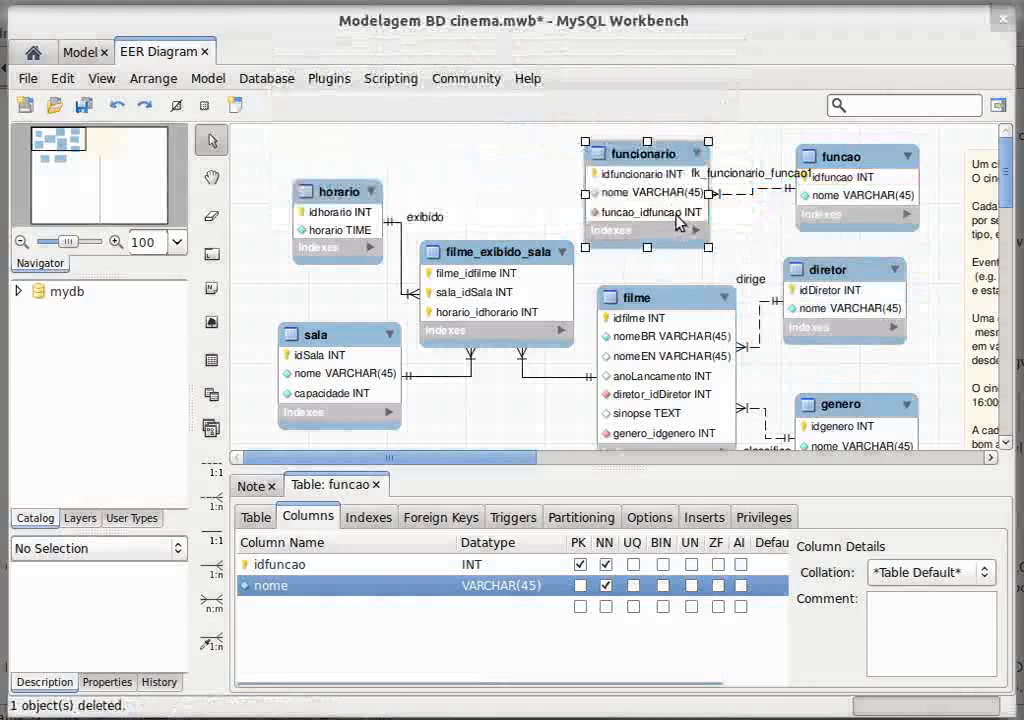
- Set the caption of the relationship between funcionario and funcao to executa and nudge the two tables so the connector runs straight
double_click(786, 180)
click(425, 490)
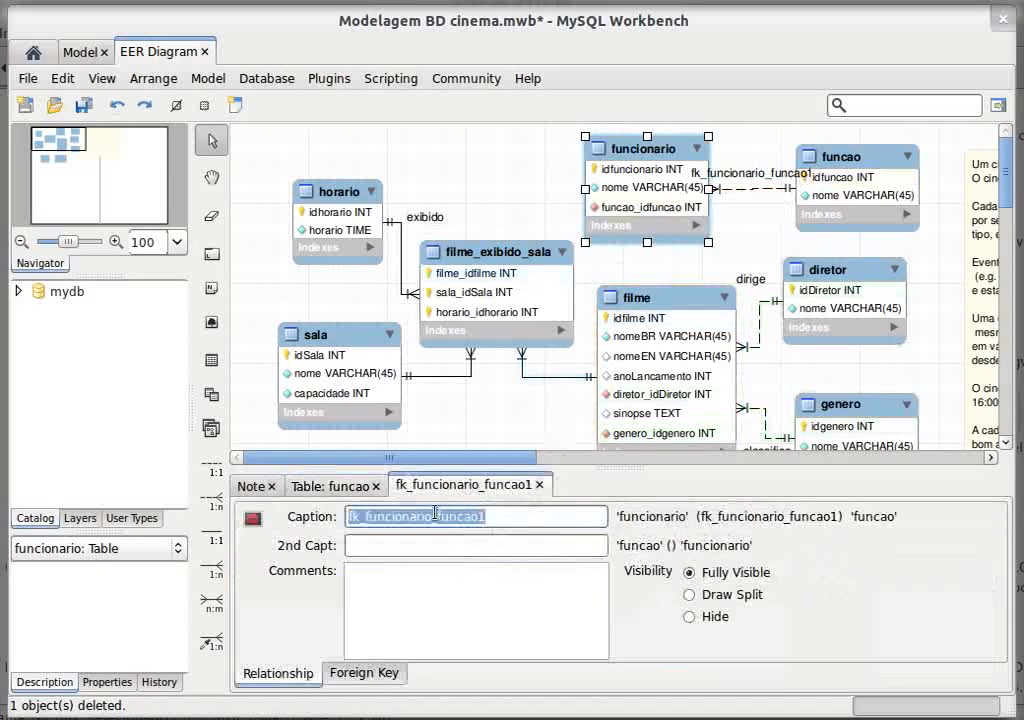
click(491, 516)
key(ctrl+a)
text(ex)
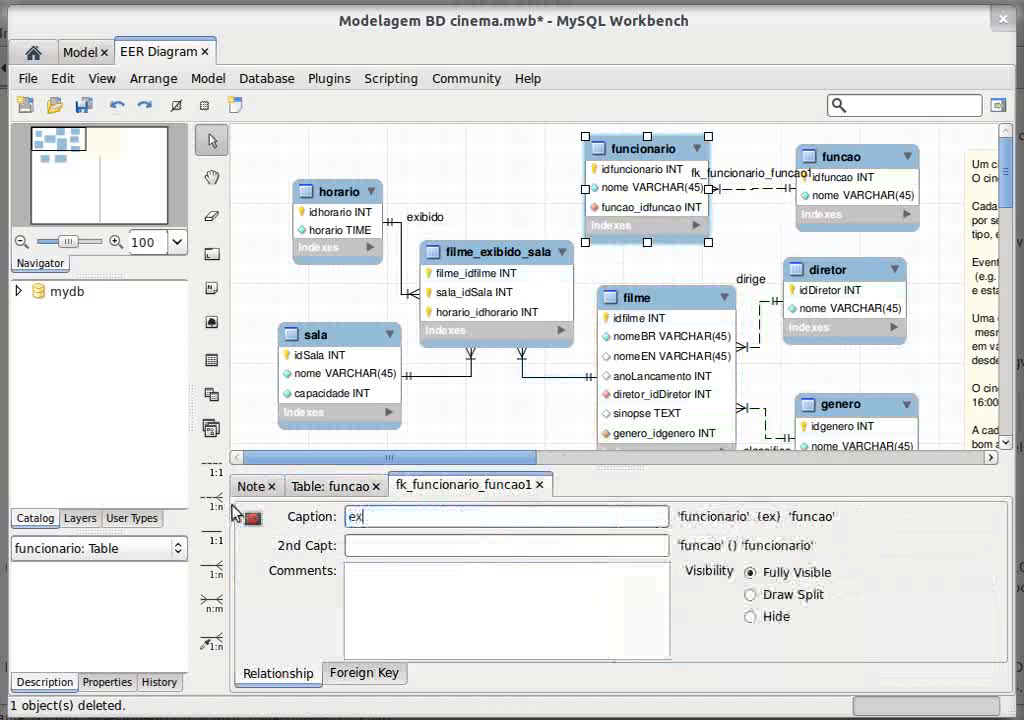
text(ecuta)
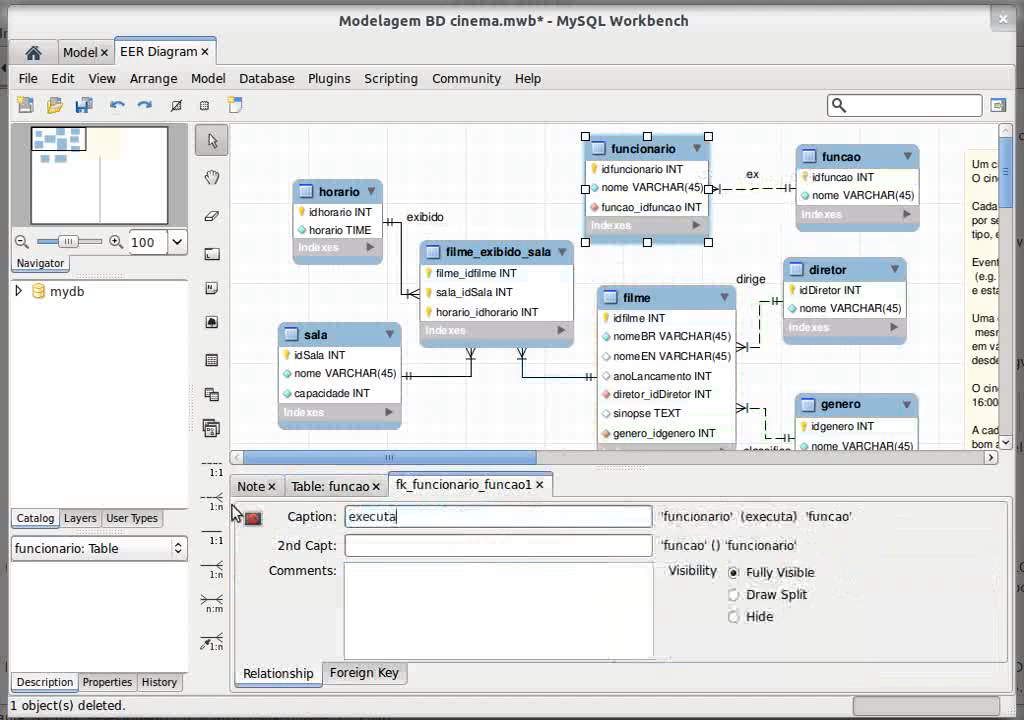
click(750, 200)
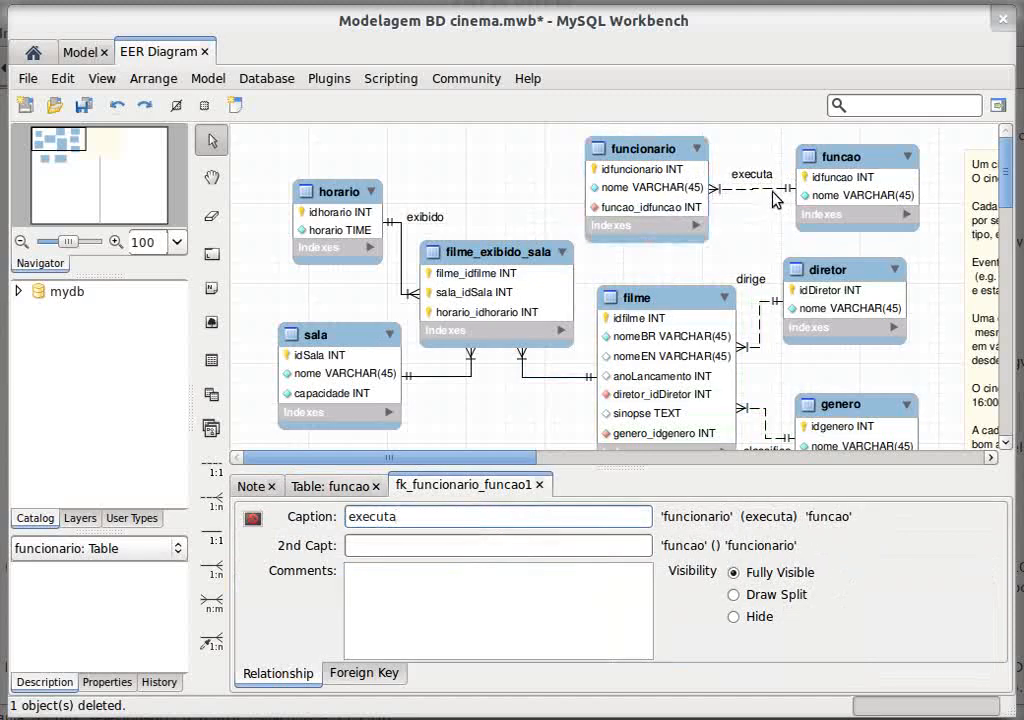
drag(825, 186, 822, 187)
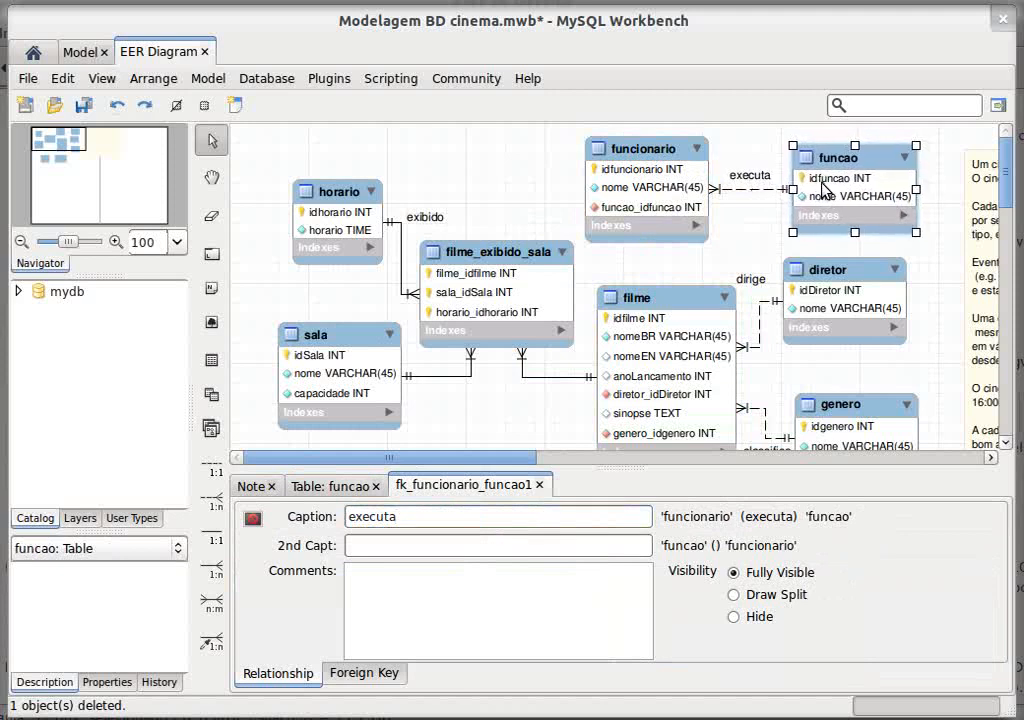
click(648, 197)
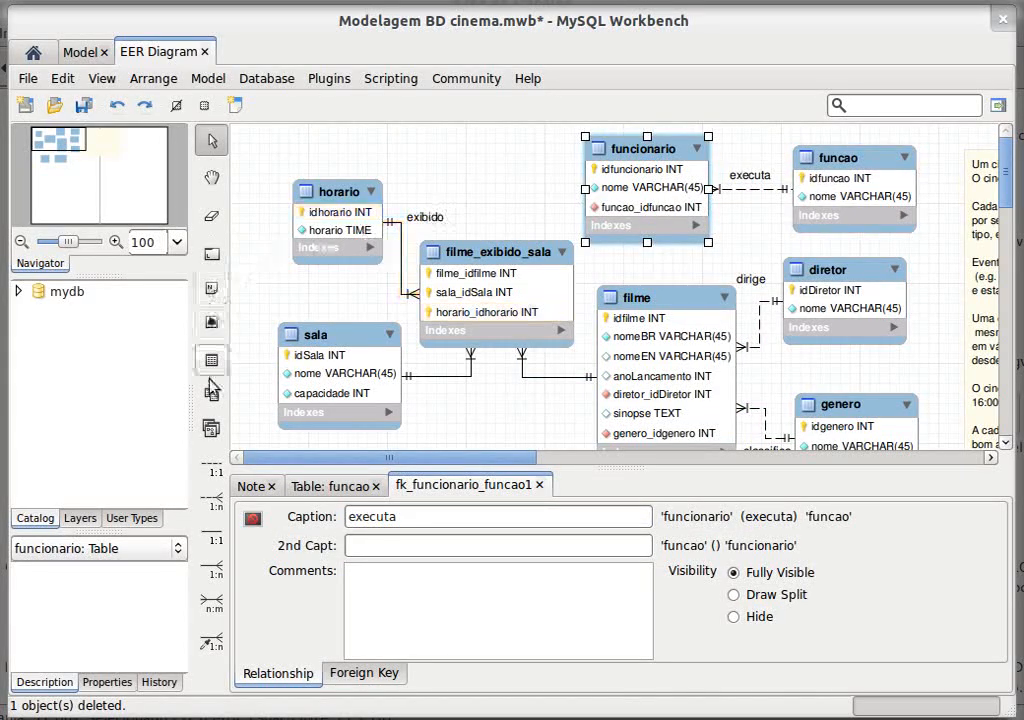
- Examine the requirements note for how employees are assigned to showtimes and what characterizes each employee
click(220, 507)
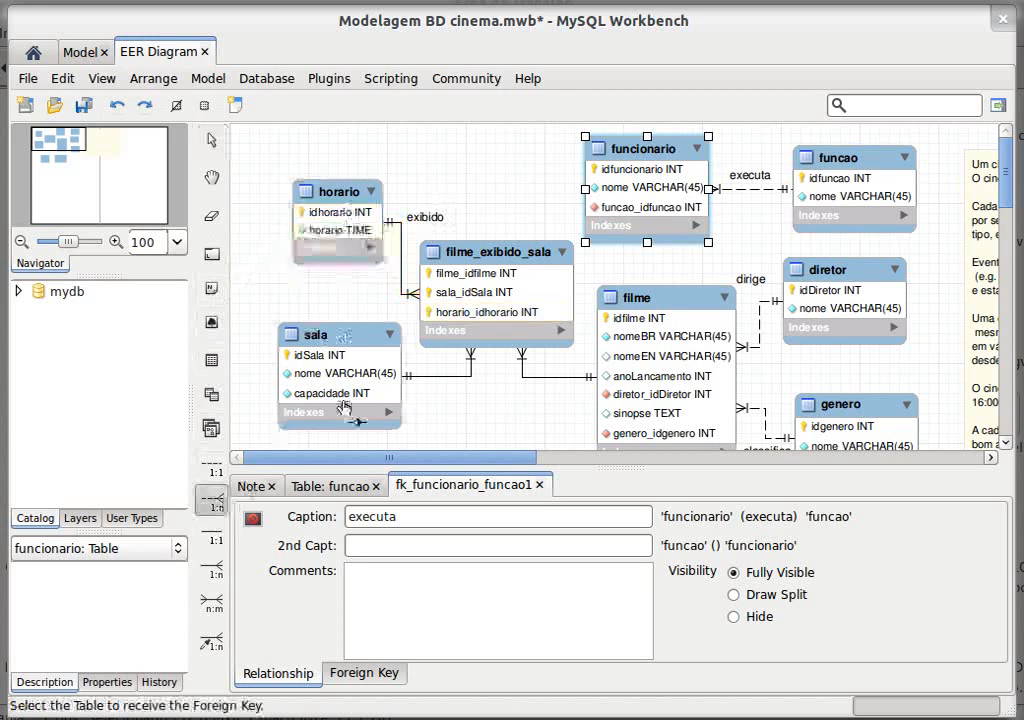
click(308, 490)
click(256, 487)
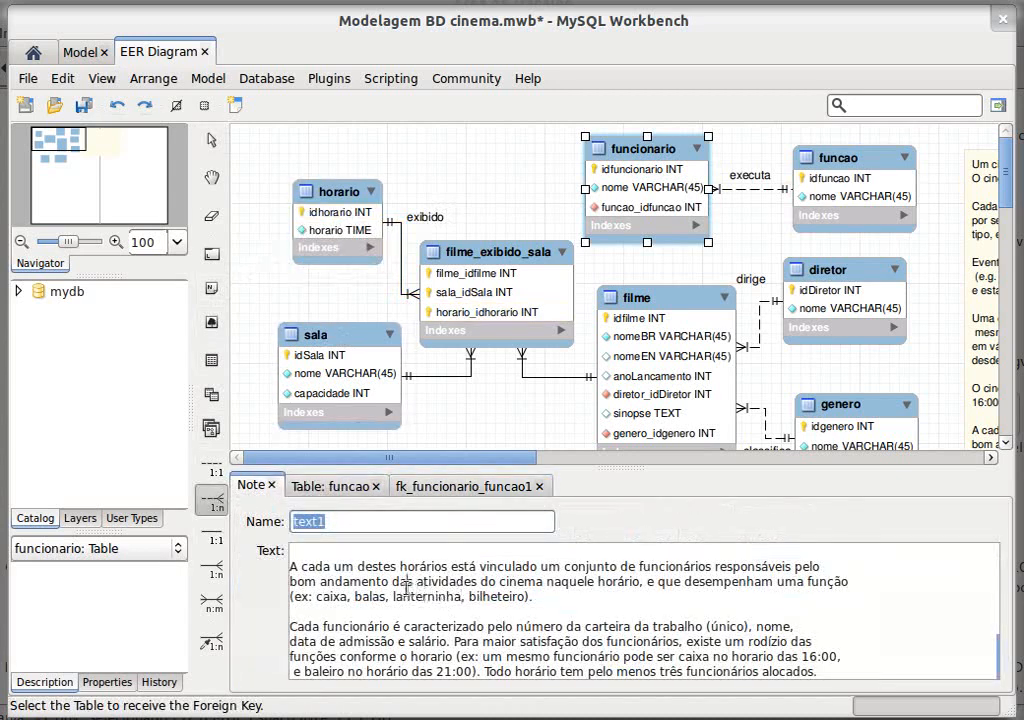
drag(407, 585, 551, 590)
click(551, 590)
drag(418, 627, 727, 628)
click(727, 628)
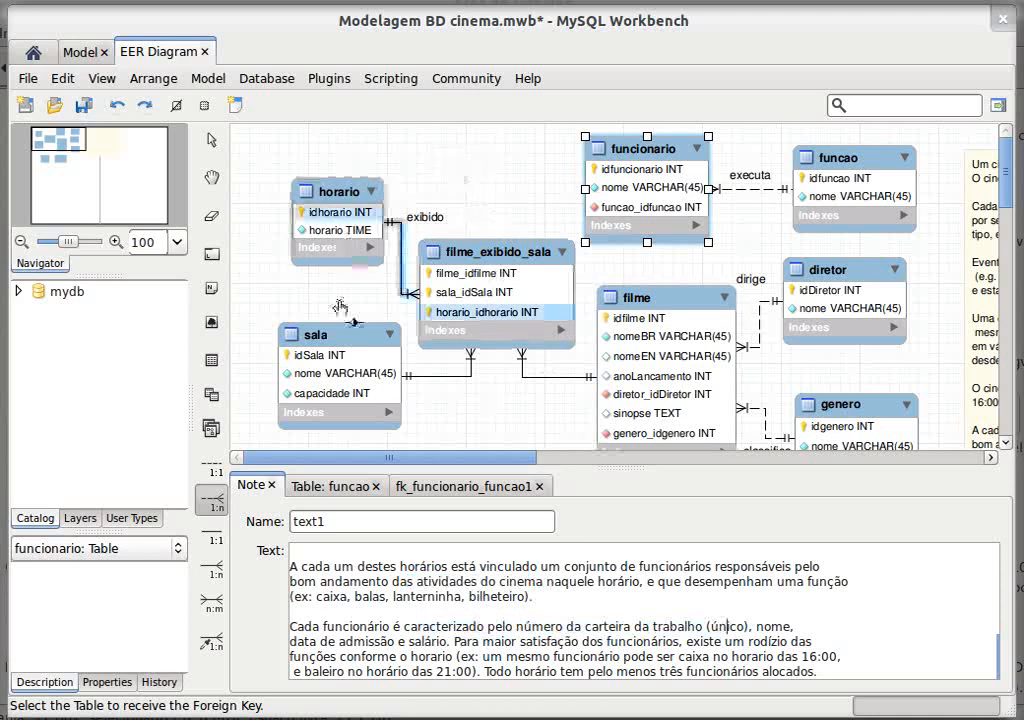
- Link horario and funcionario with an n:m relationship and move the resulting associative table up, clear of funcionario
click(211, 603)
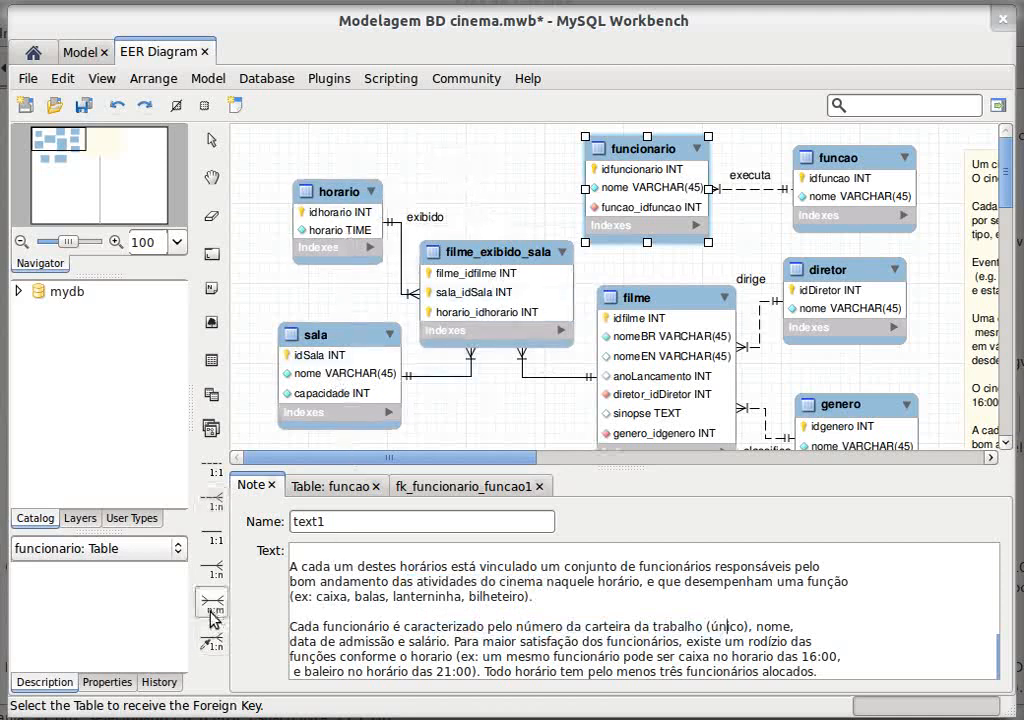
click(300, 212)
click(600, 180)
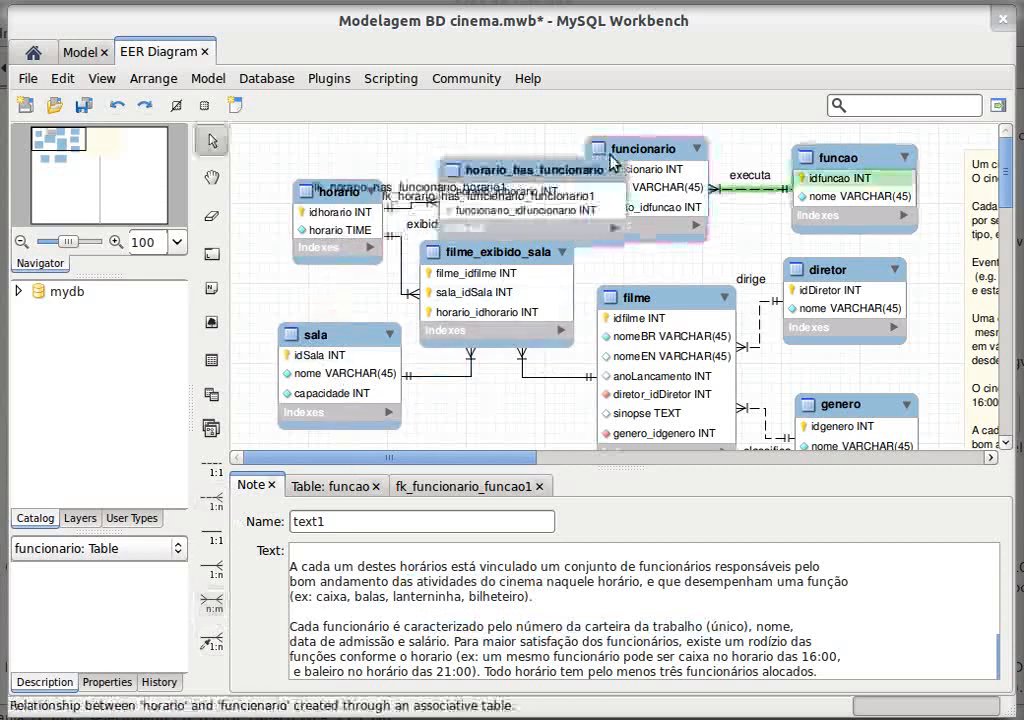
drag(575, 185, 520, 155)
- Enlarge the diagram area, select the tables below the associative table and move them down together to make room
scroll(740, 258, down, 3)
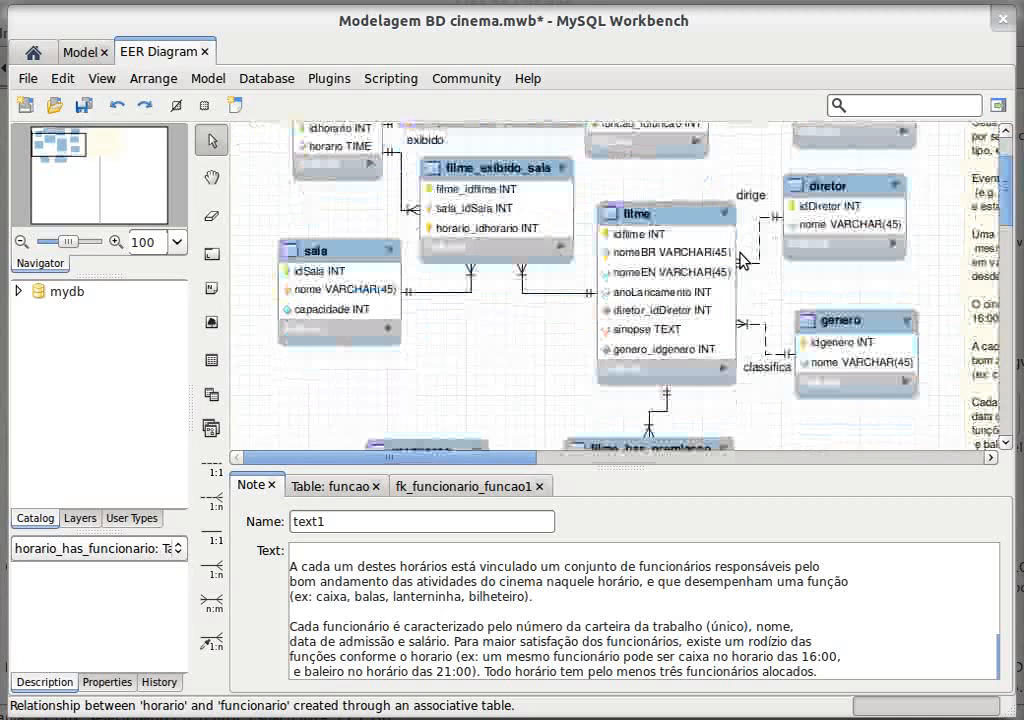
drag(585, 466, 620, 634)
drag(834, 519, 330, 150)
scroll(662, 160, up, 7)
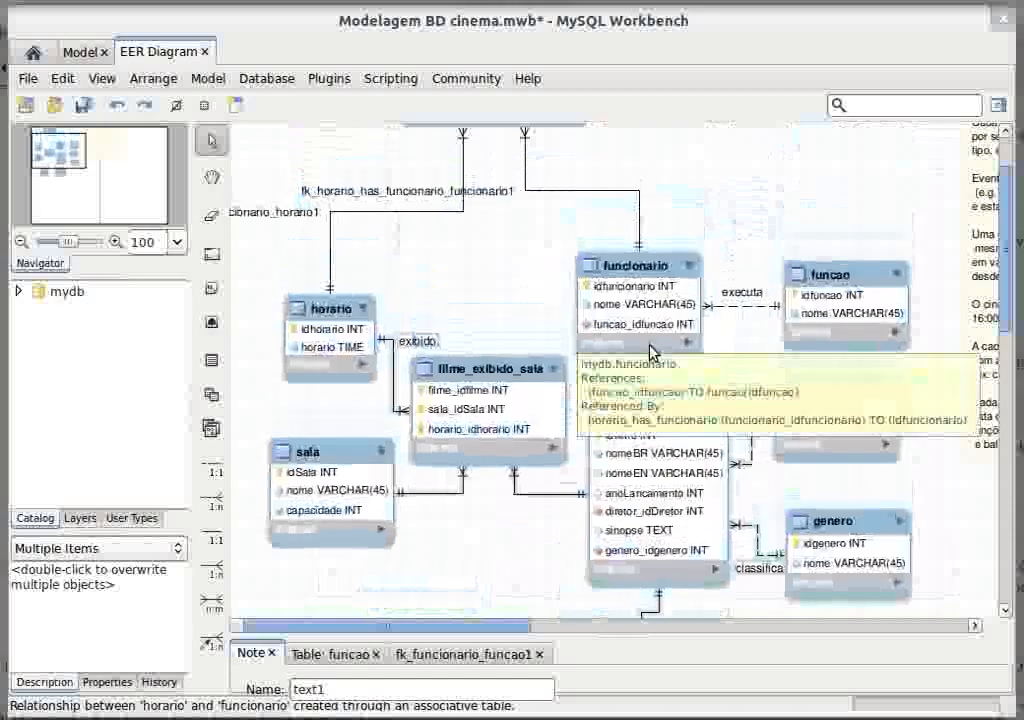
scroll(654, 325, down, 1)
scroll(660, 290, up, 3)
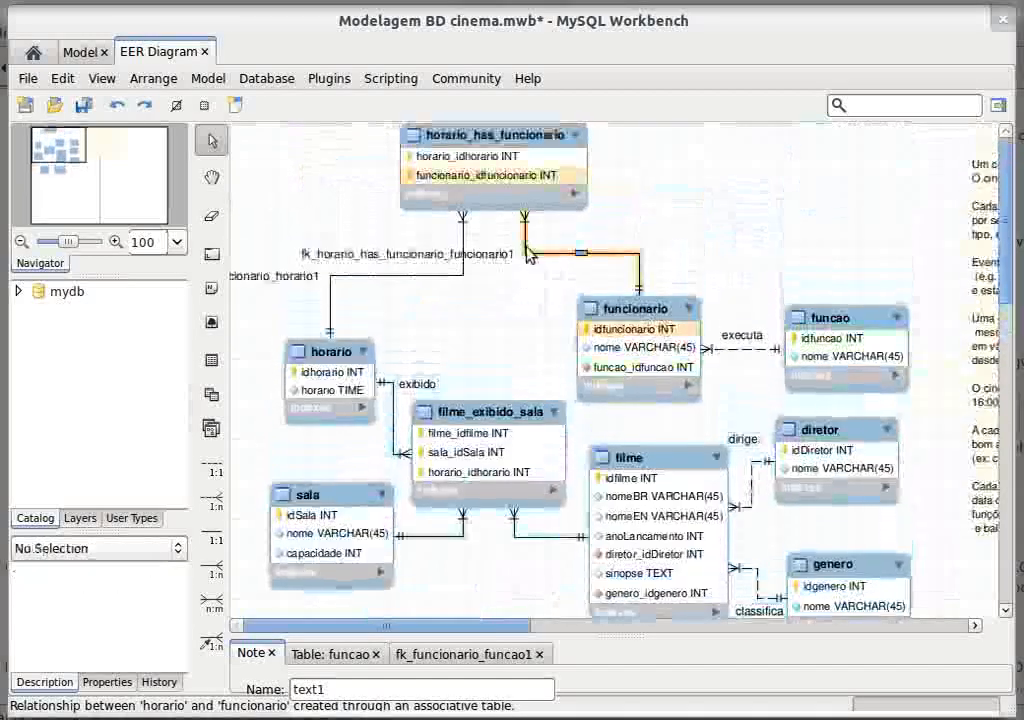
- Clear the captions of both relationships joining horario_has_funcionario to funcionario and to horario
click(560, 254)
drag(641, 636, 641, 461)
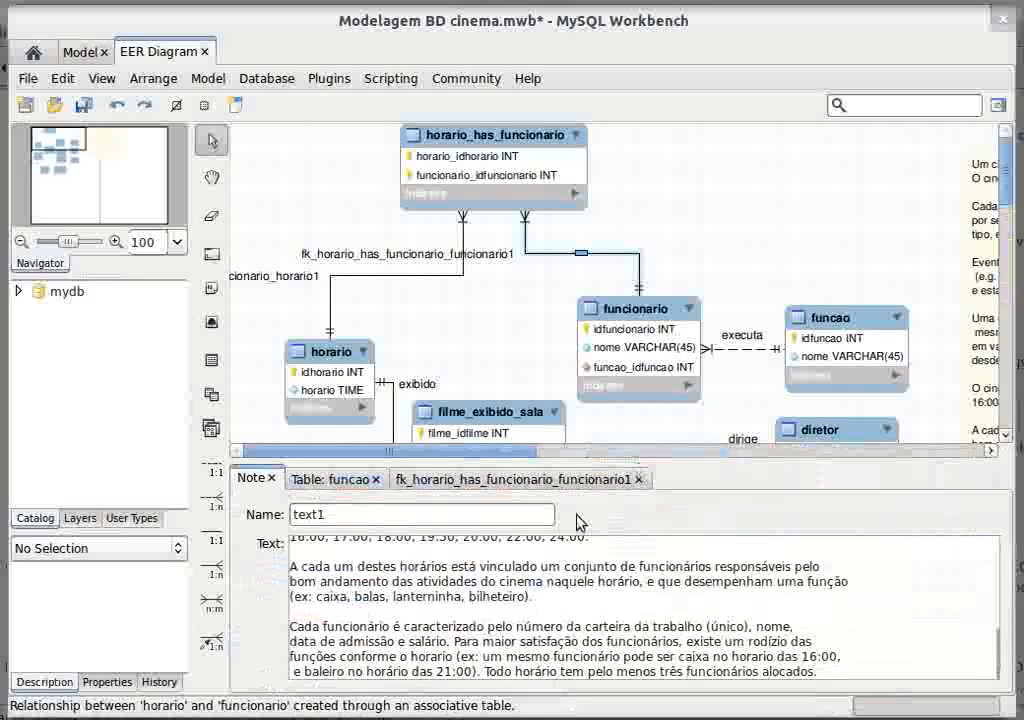
click(562, 483)
key(BackSpace)
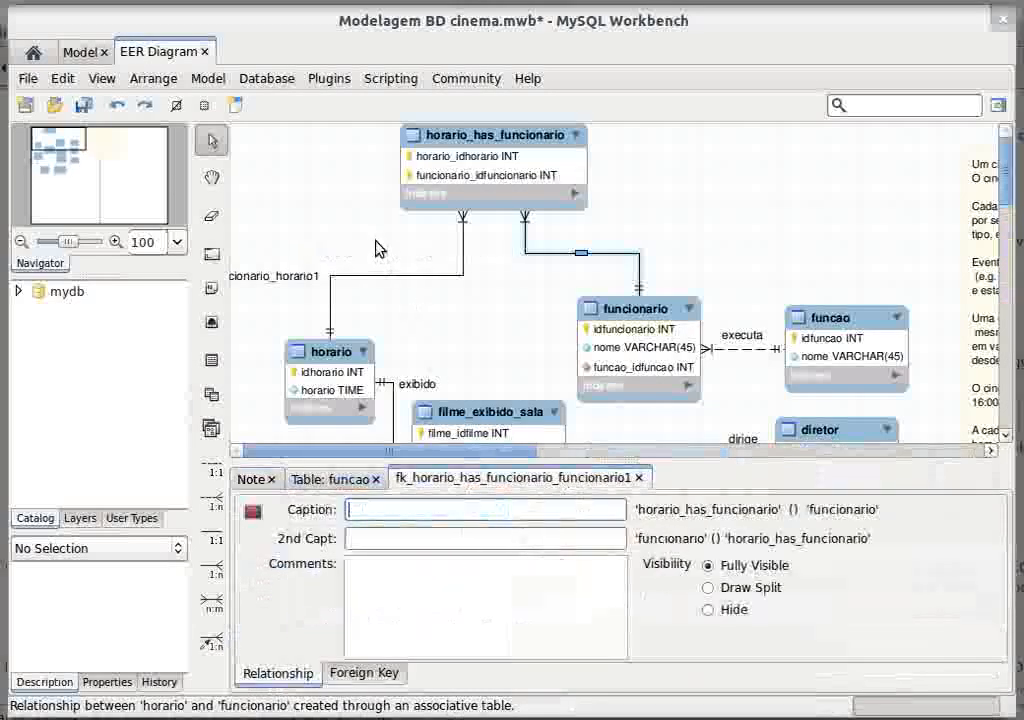
click(331, 285)
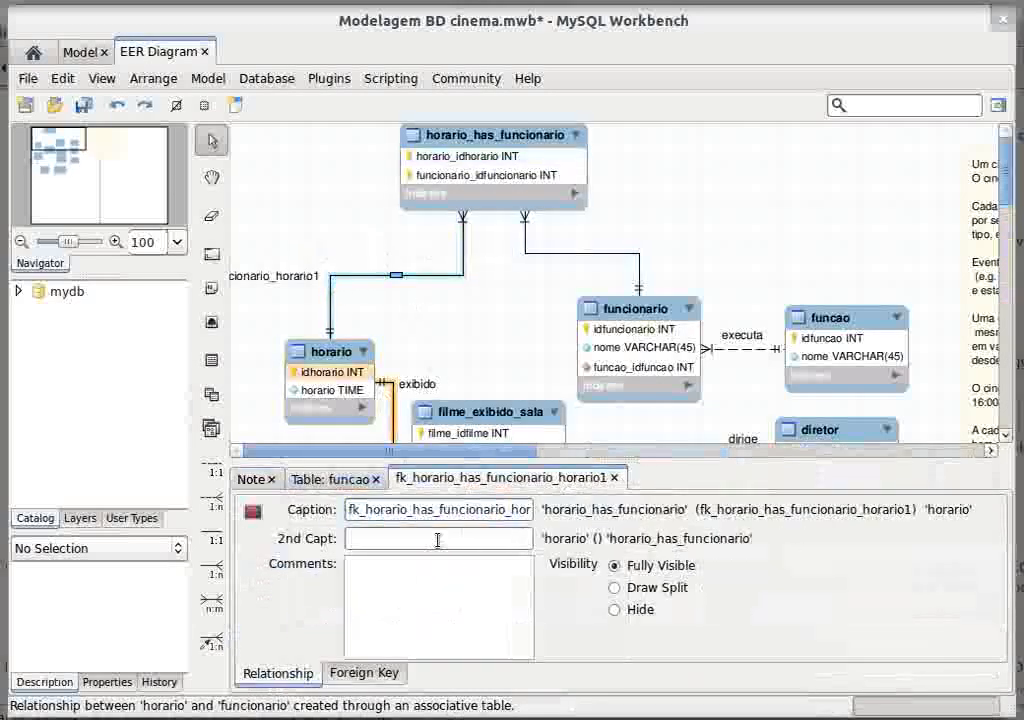
click(437, 510)
key(BackSpace)
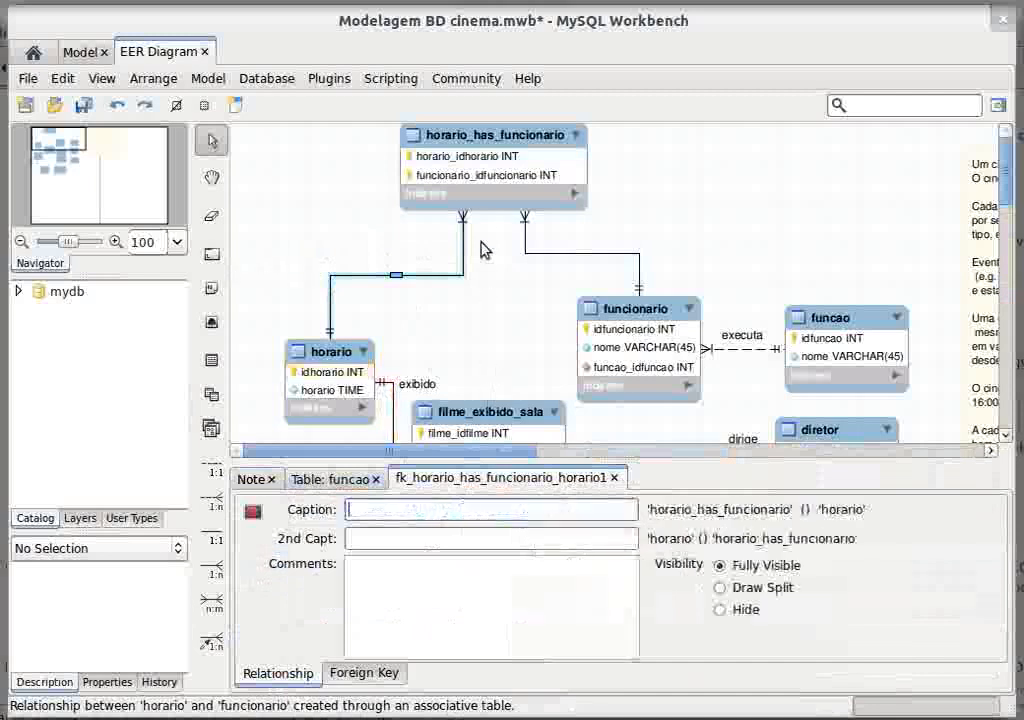
- Move horario_has_funcionario down between horario and funcionario, and shift horario slightly up
drag(509, 166, 503, 230)
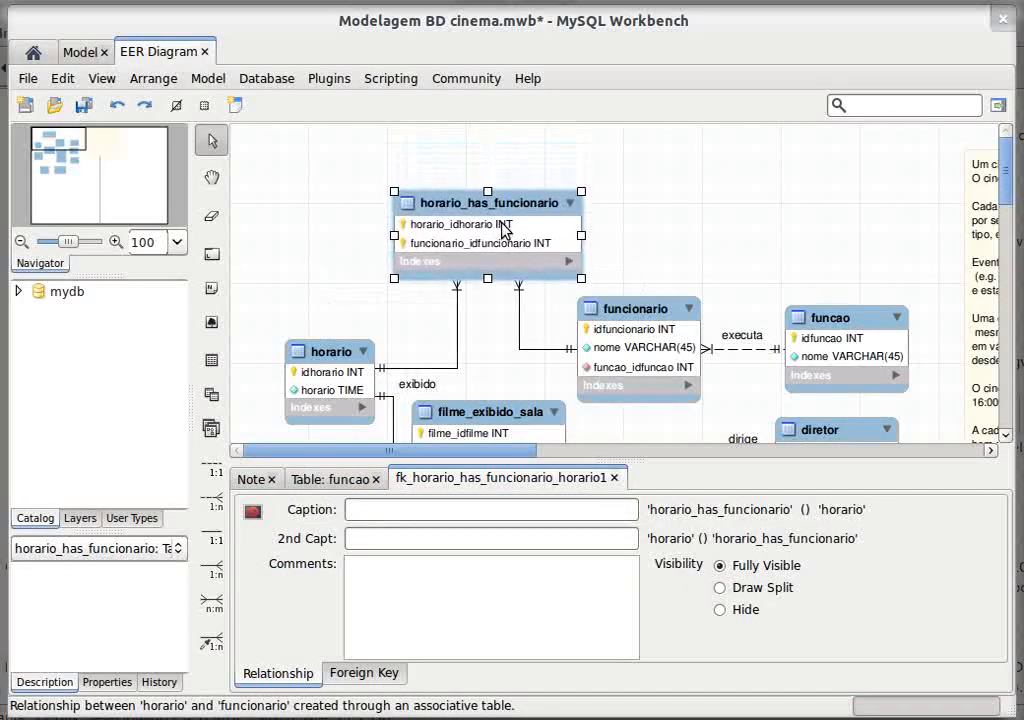
click(372, 368)
drag(368, 364, 369, 344)
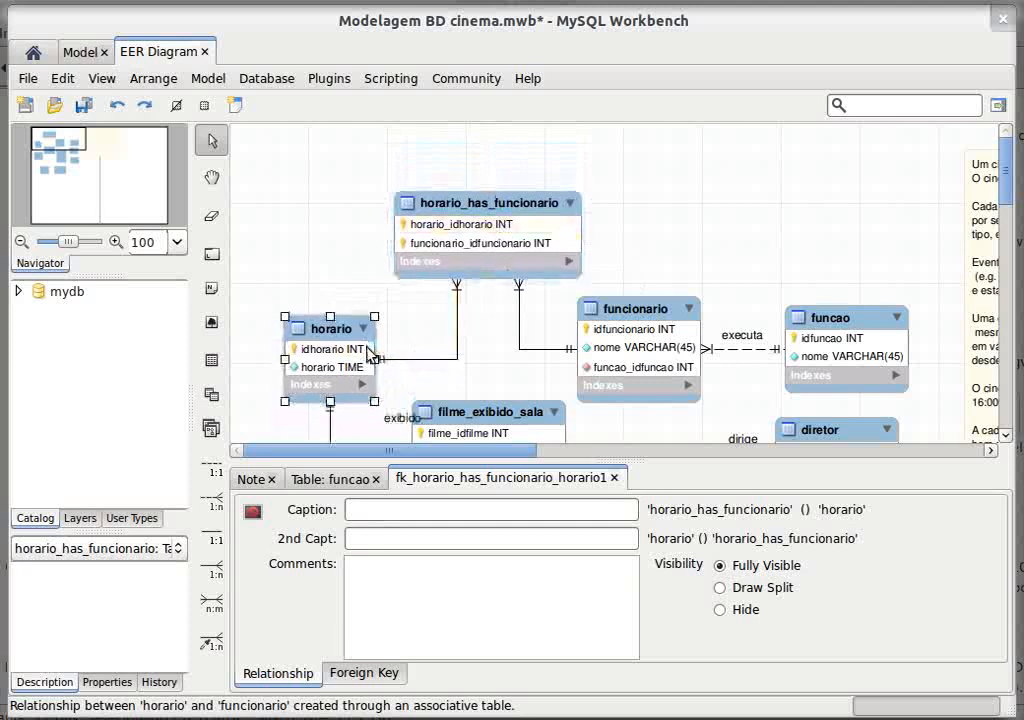
scroll(461, 341, down, 4)
scroll(462, 341, up, 3)
scroll(461, 345, up, 1)
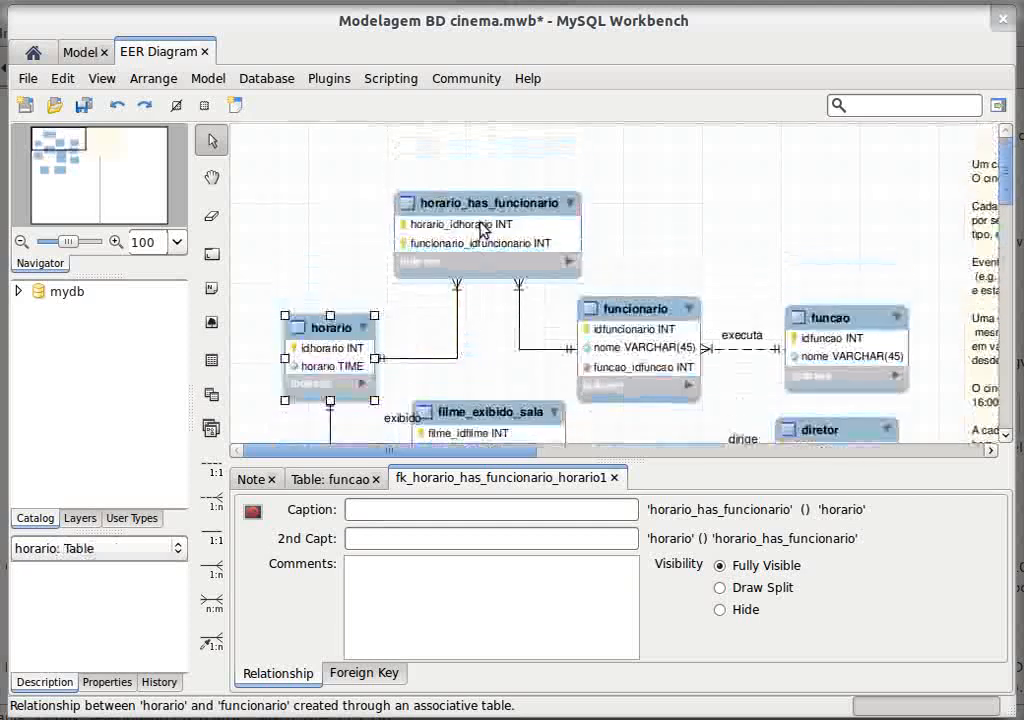
- Rename the table horario_has_funcionario as horario_trabalho_funcionario
click(480, 240)
click(418, 479)
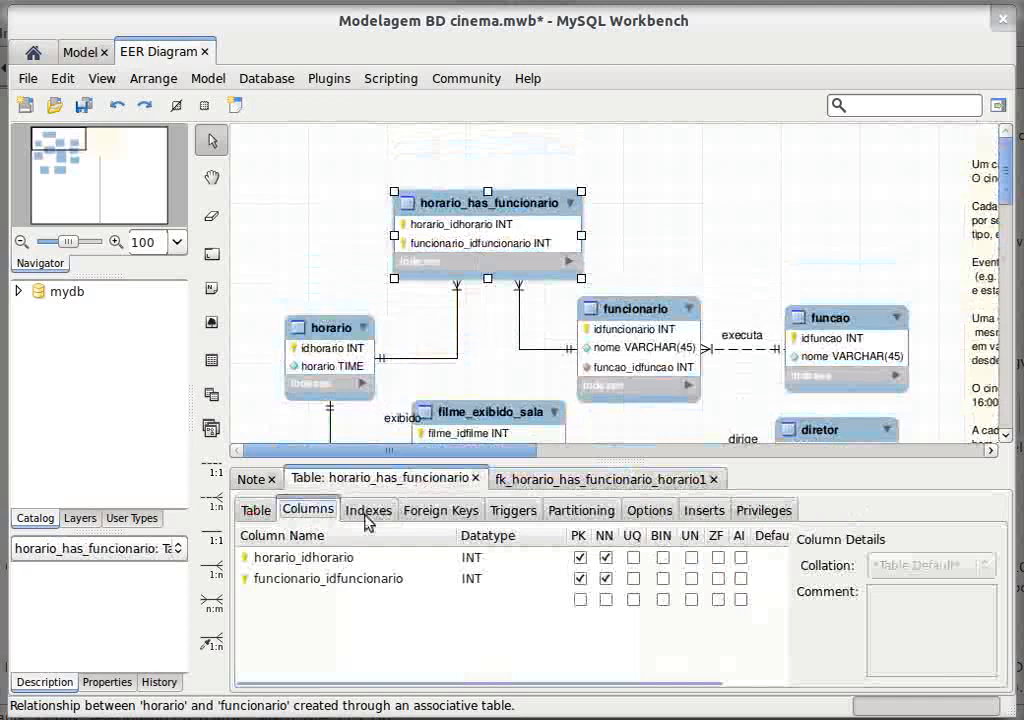
click(256, 510)
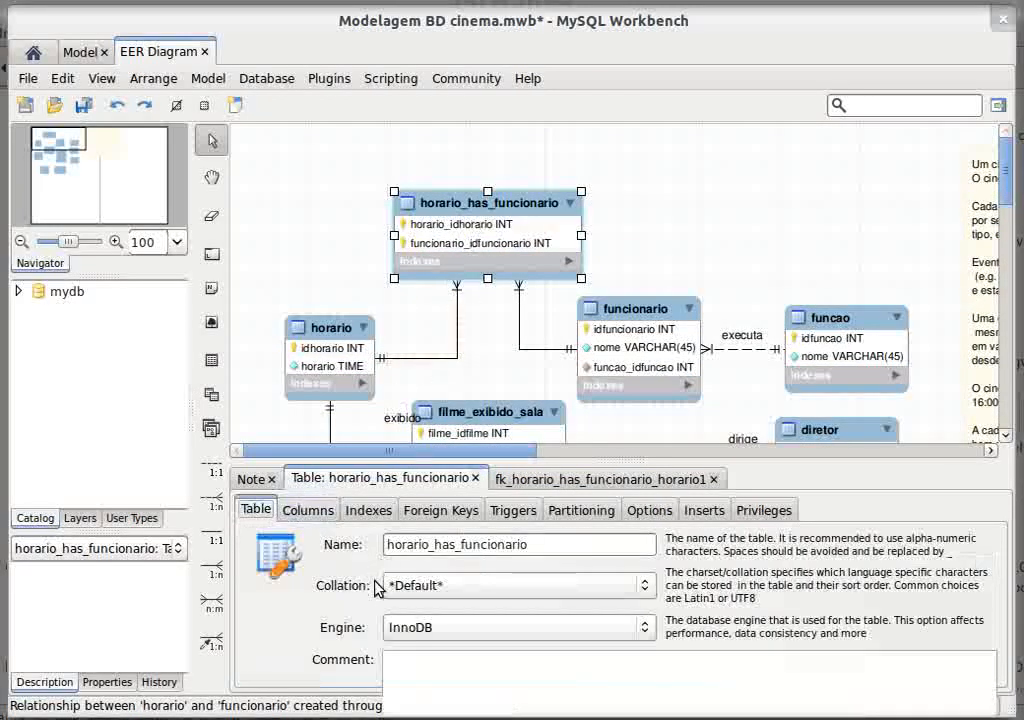
double_click(437, 546)
key(End)
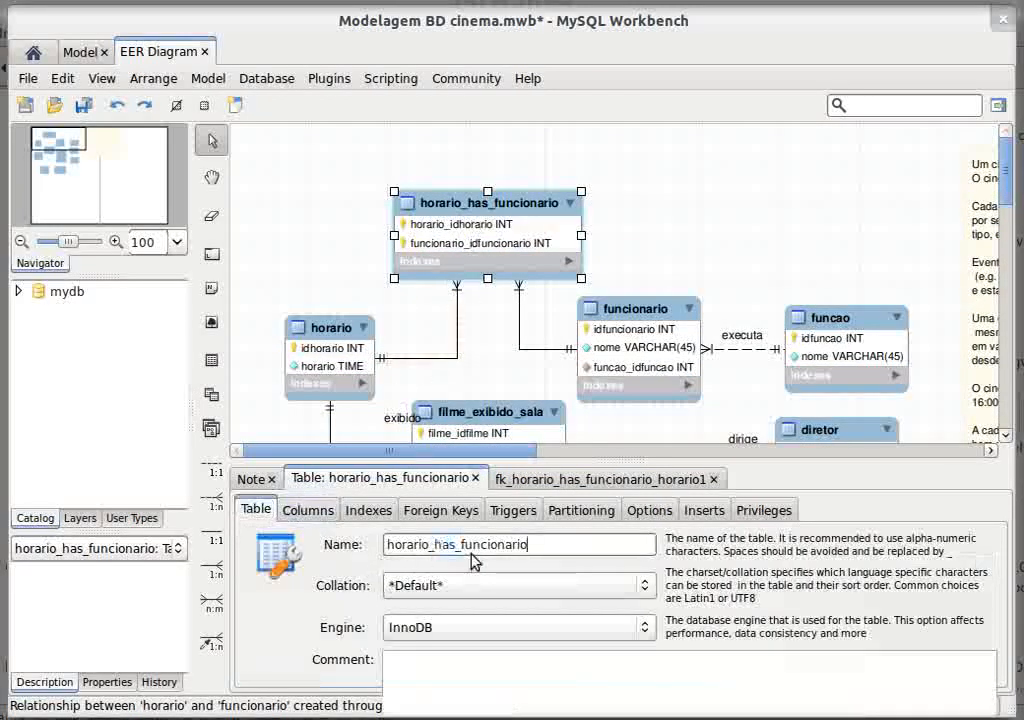
key(Home)
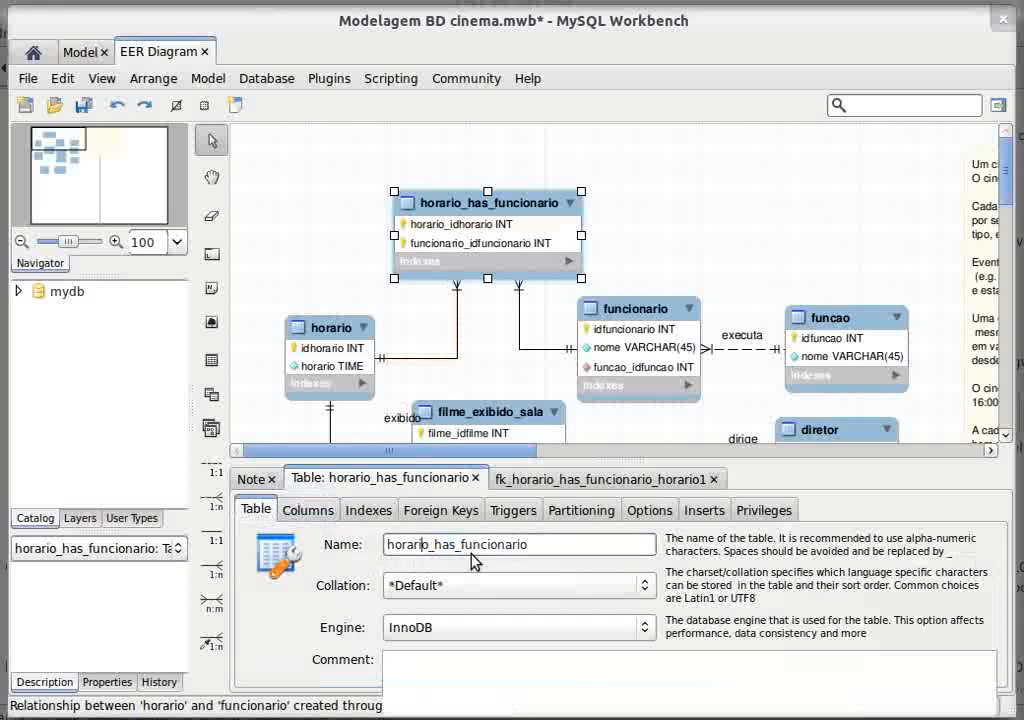
key(Delete)
key(Delete)
key(Delete)
text(traba)
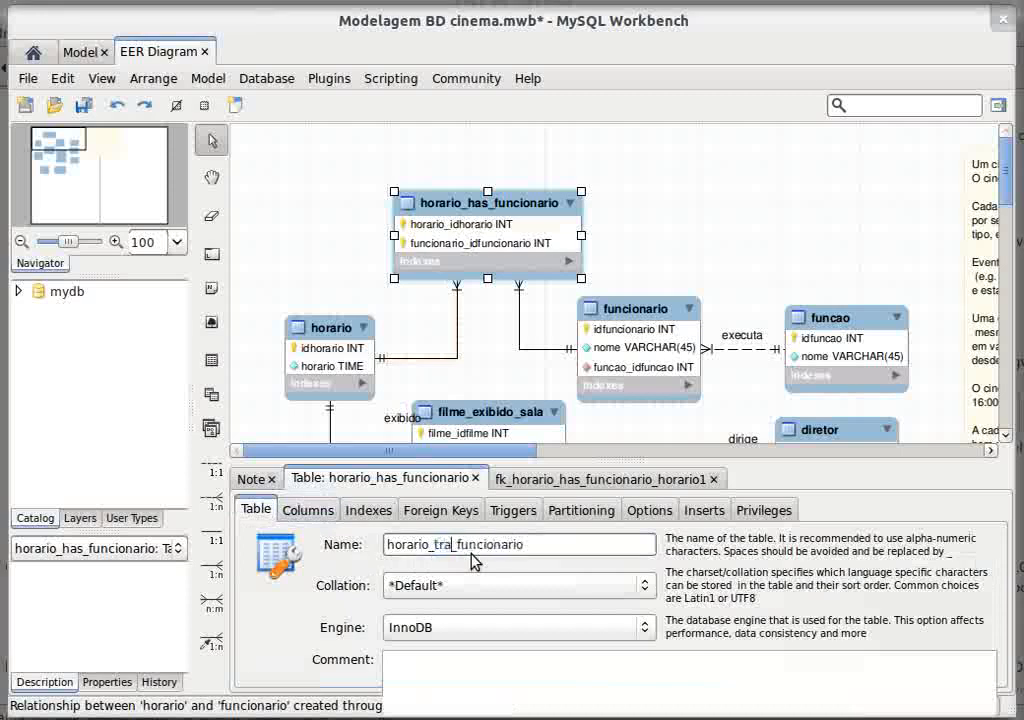
text(lho)
key(Return)
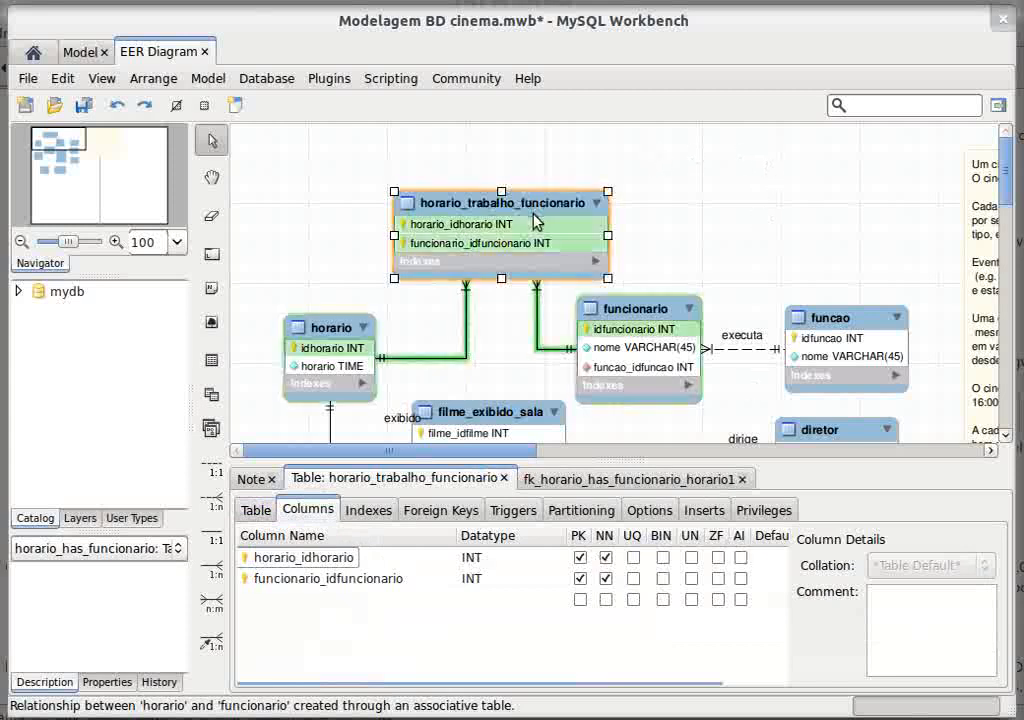
- Shift horario_trabalho_funcionario slightly left and horario slightly up to tidy the connectors
drag(532, 222, 508, 225)
drag(367, 352, 371, 342)
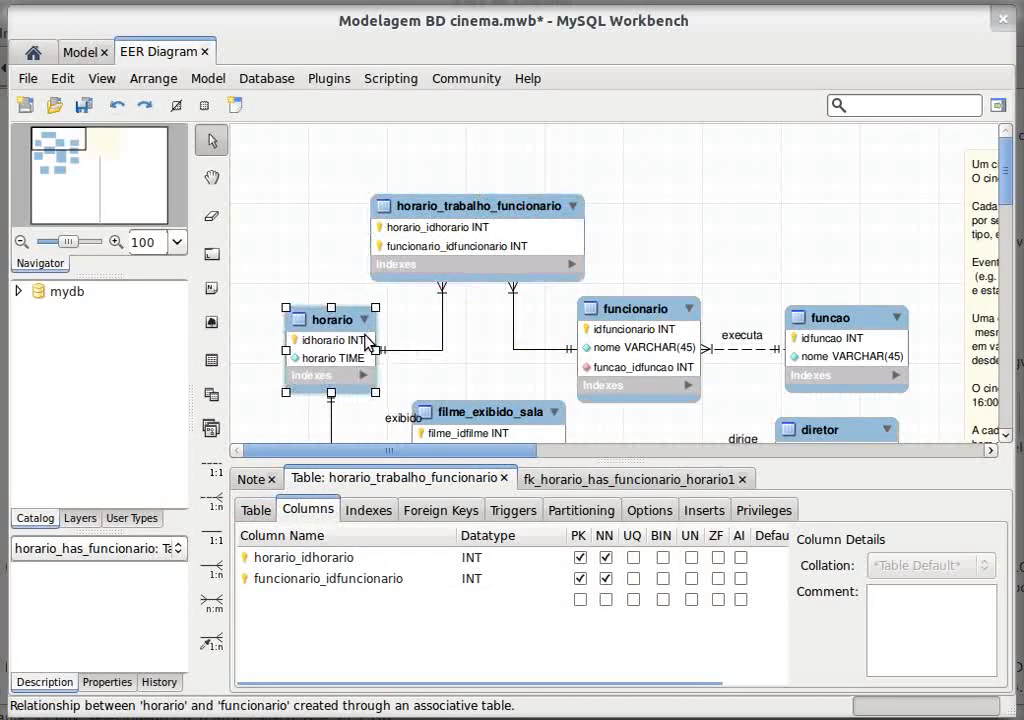
click(267, 171)
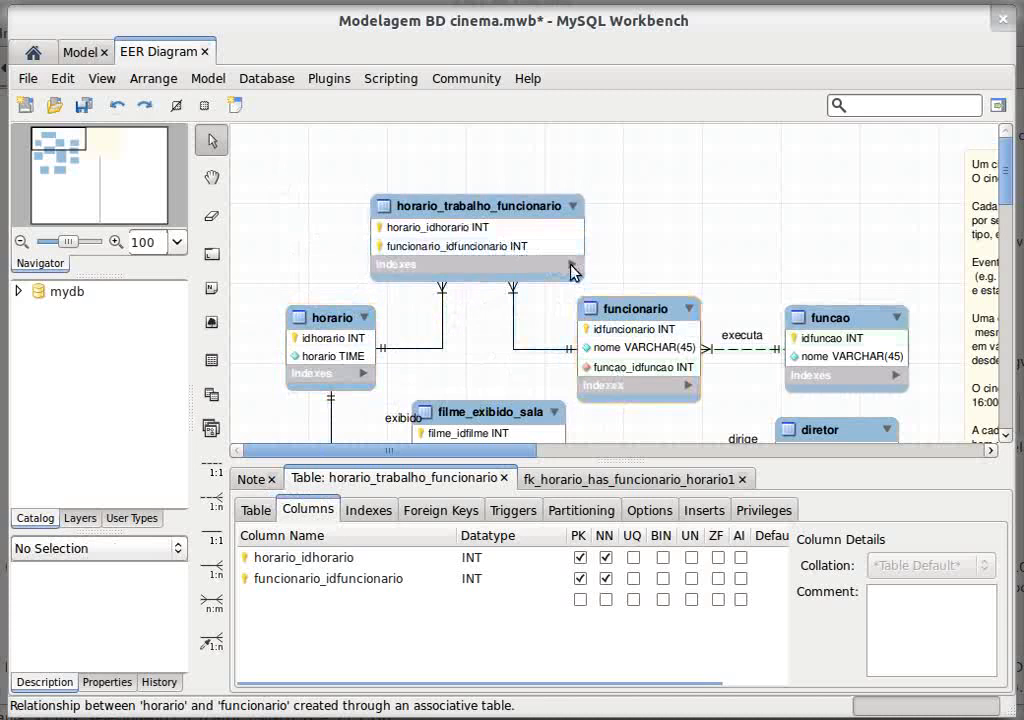
- Reread the requirements note on the set of employees responsible for each showtime
click(256, 480)
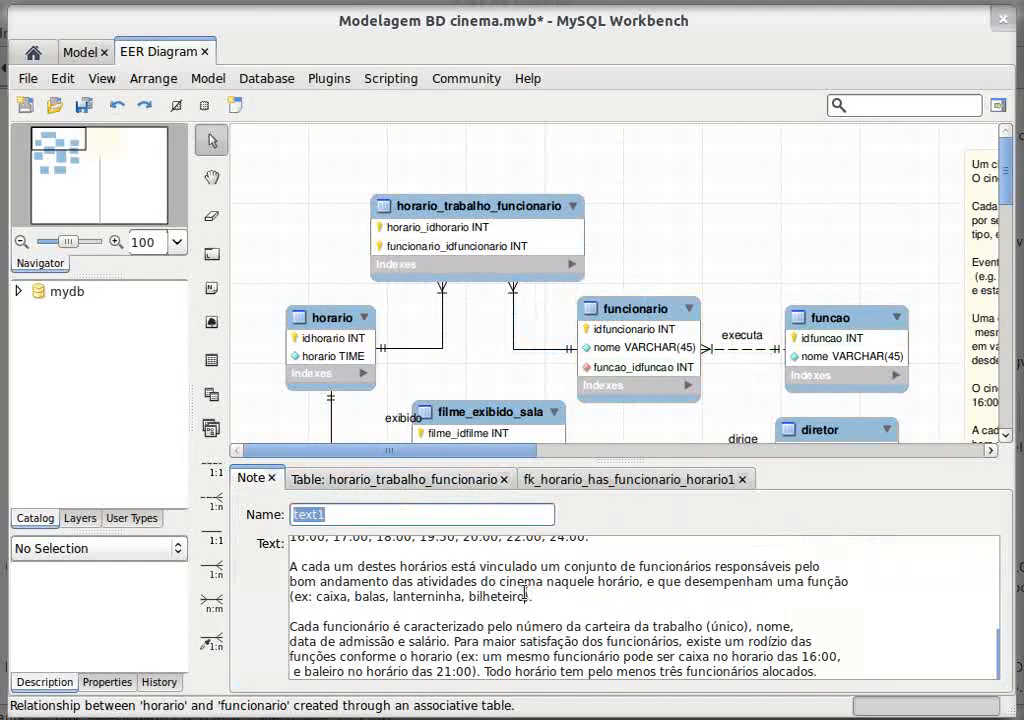
drag(540, 566, 636, 566)
click(747, 568)
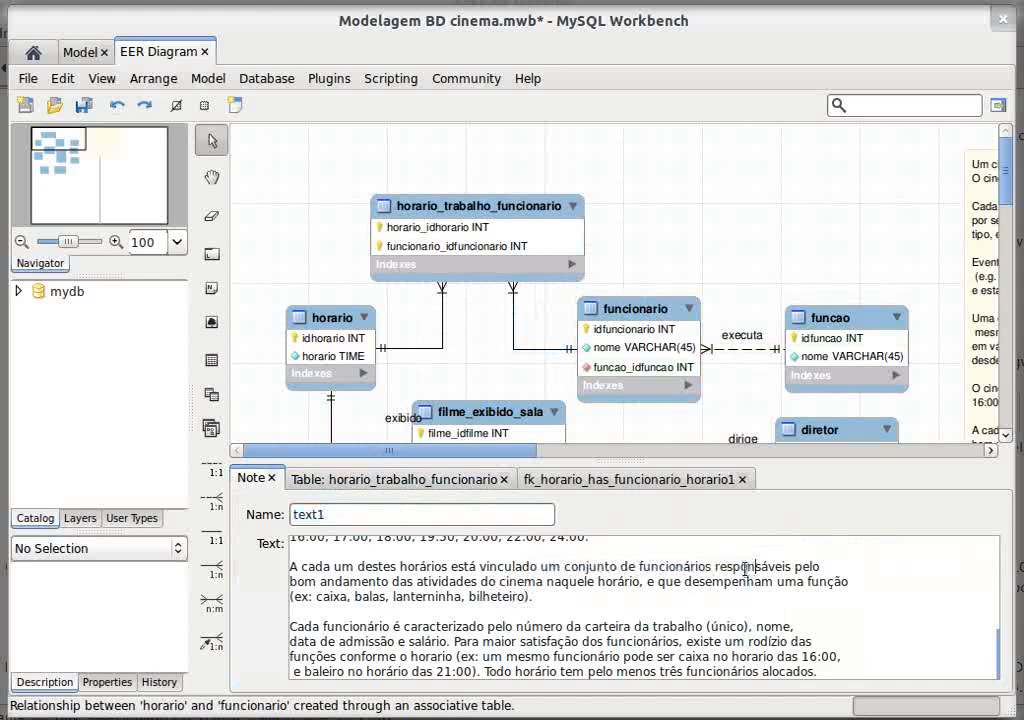
- Compare the requirements note on employees' functions and attributes with the funcao, horario_trabalho_funcionario and funcionario tables
drag(318, 580, 511, 580)
click(519, 580)
double_click(746, 590)
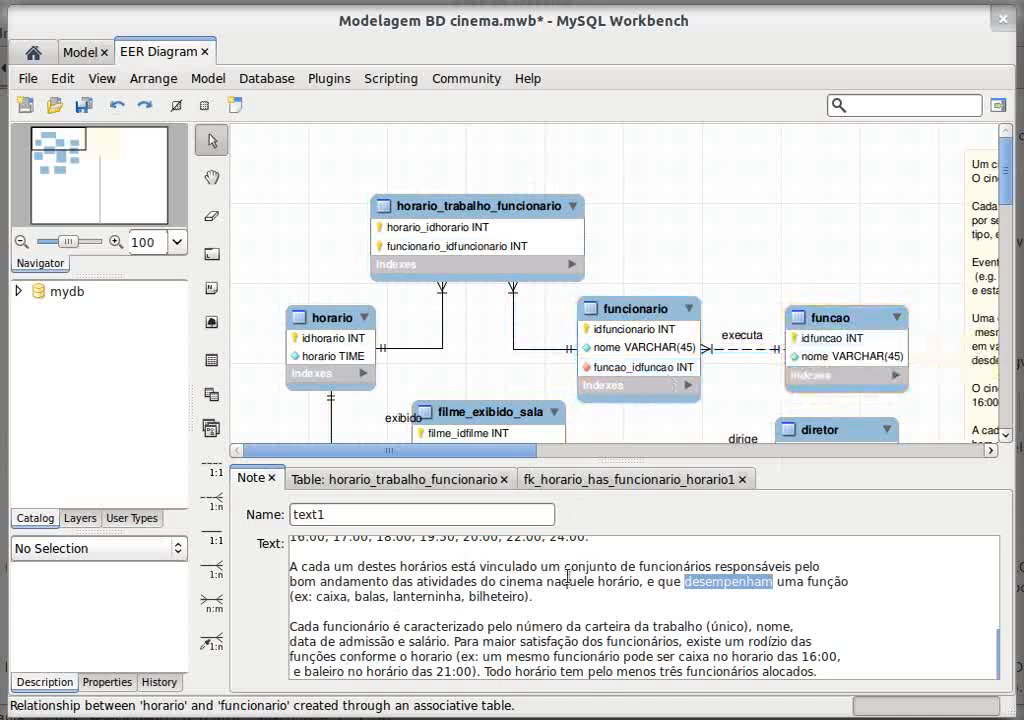
drag(526, 597, 321, 598)
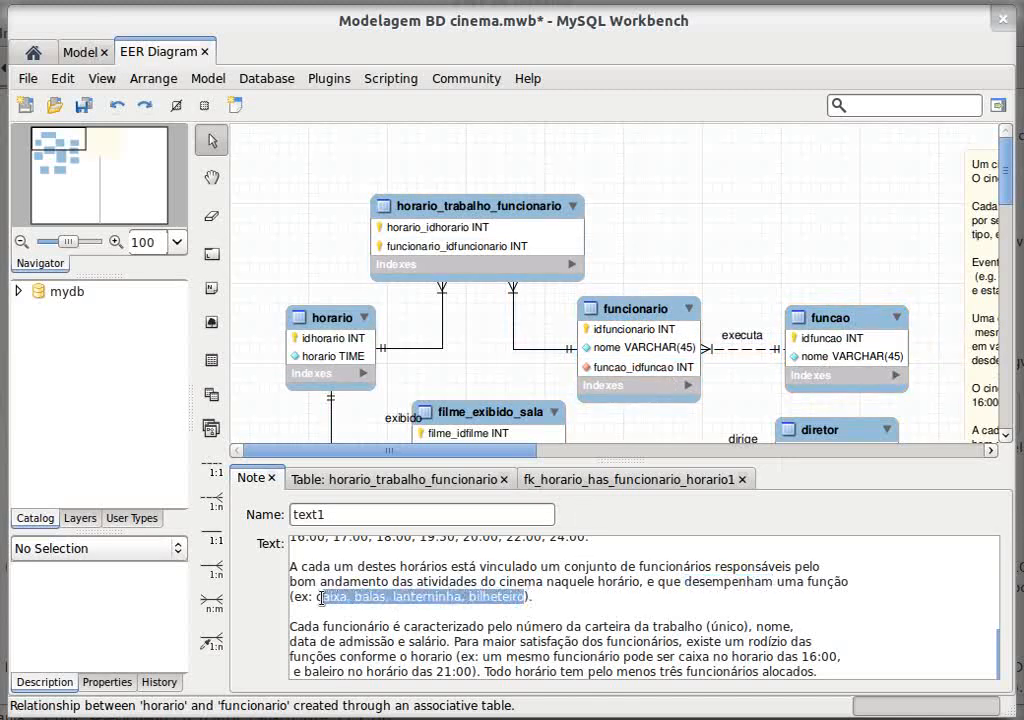
double_click(321, 597)
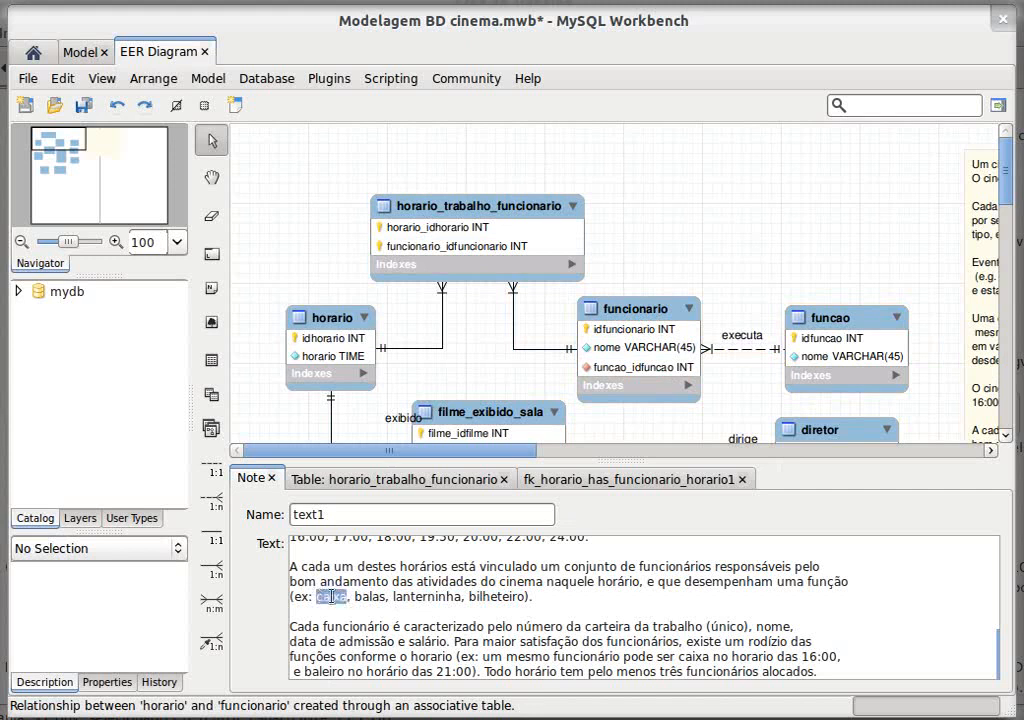
double_click(445, 596)
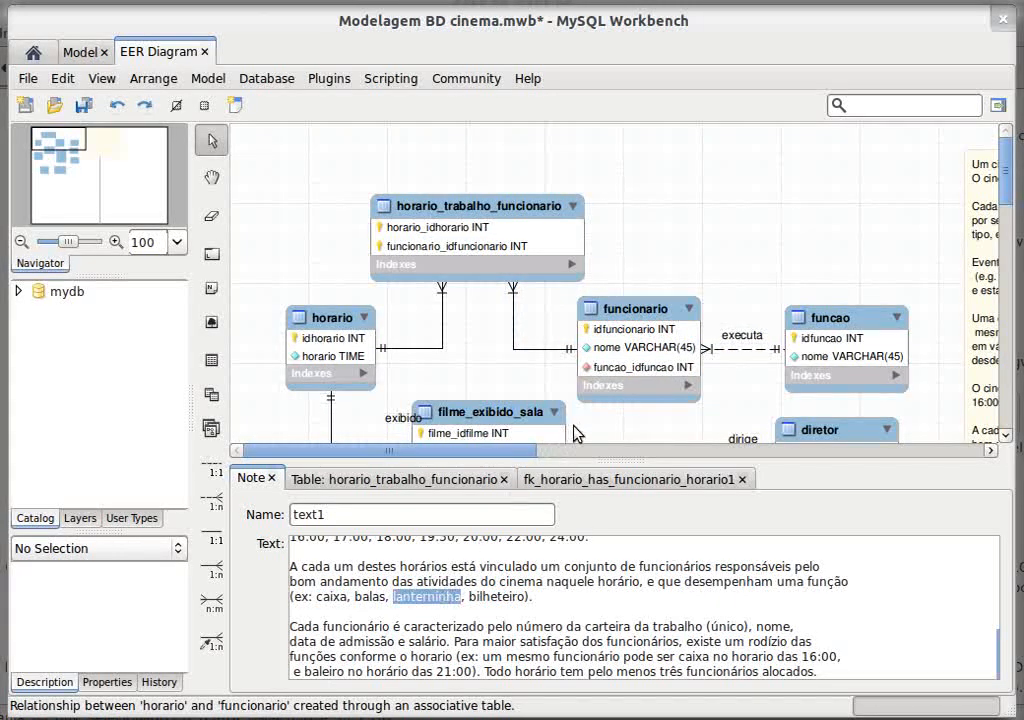
click(830, 319)
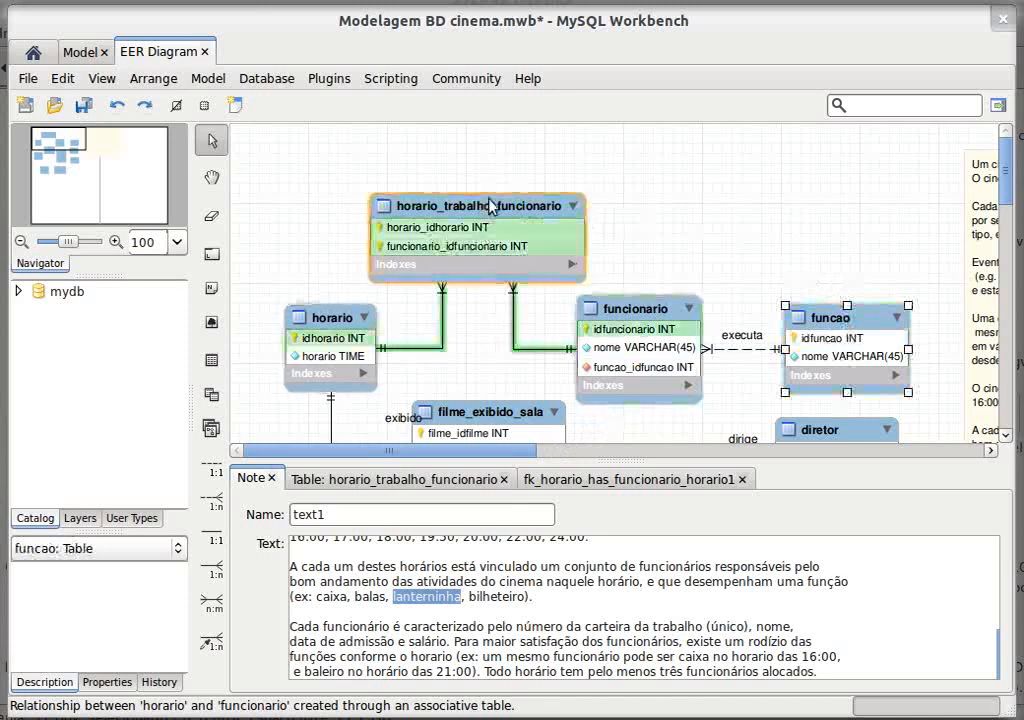
mouse_move(487, 215)
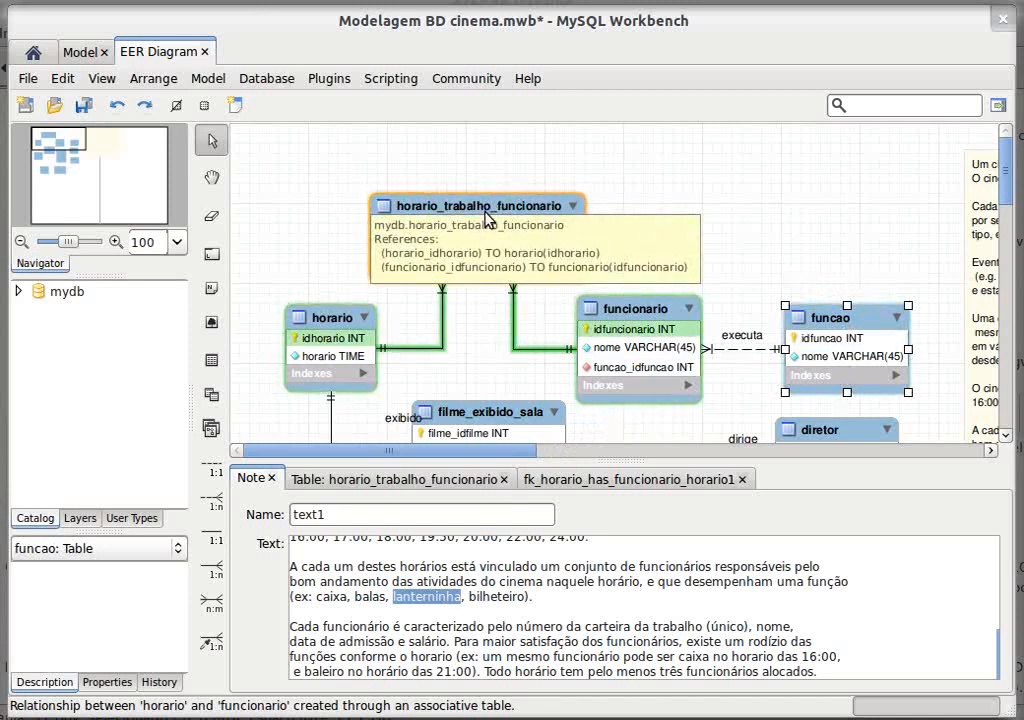
click(637, 221)
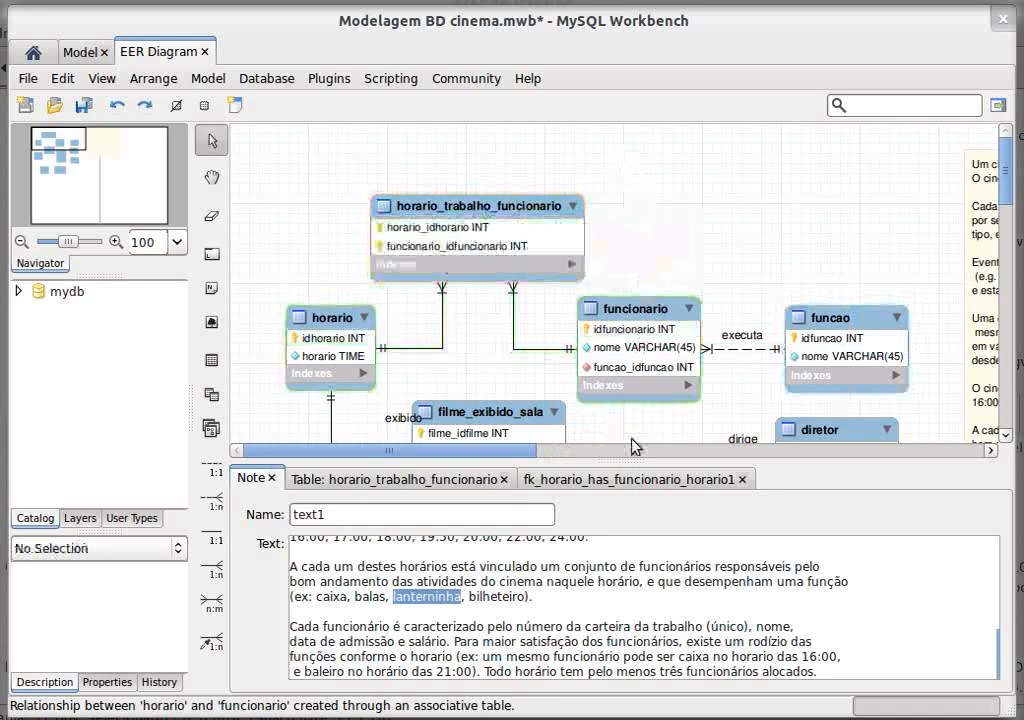
click(630, 363)
double_click(331, 597)
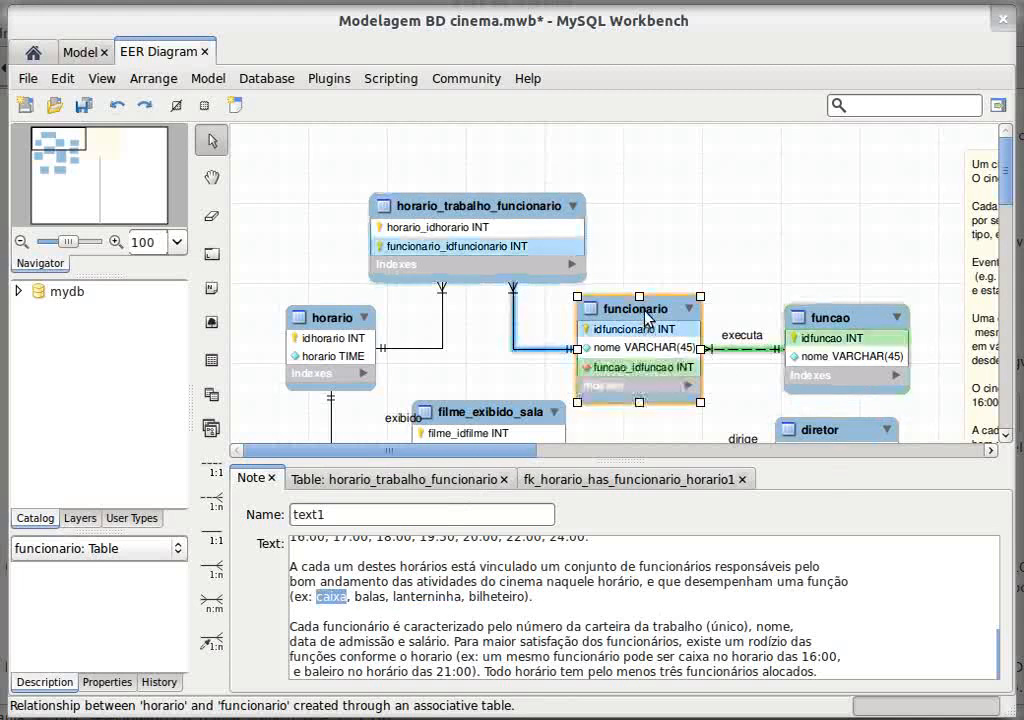
click(542, 641)
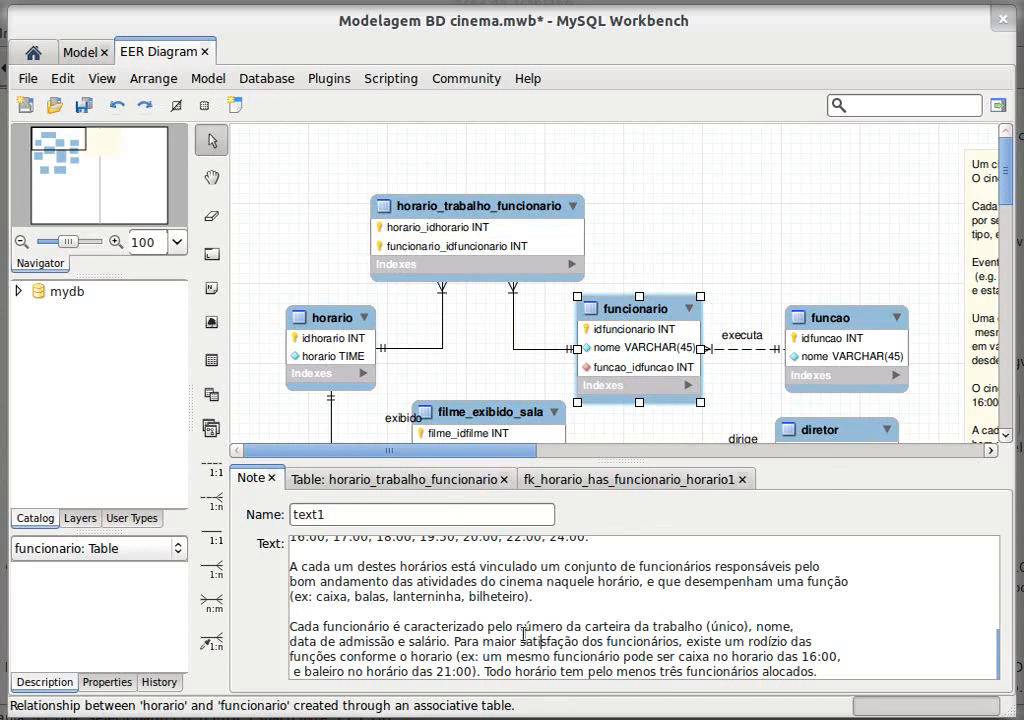
double_click(305, 628)
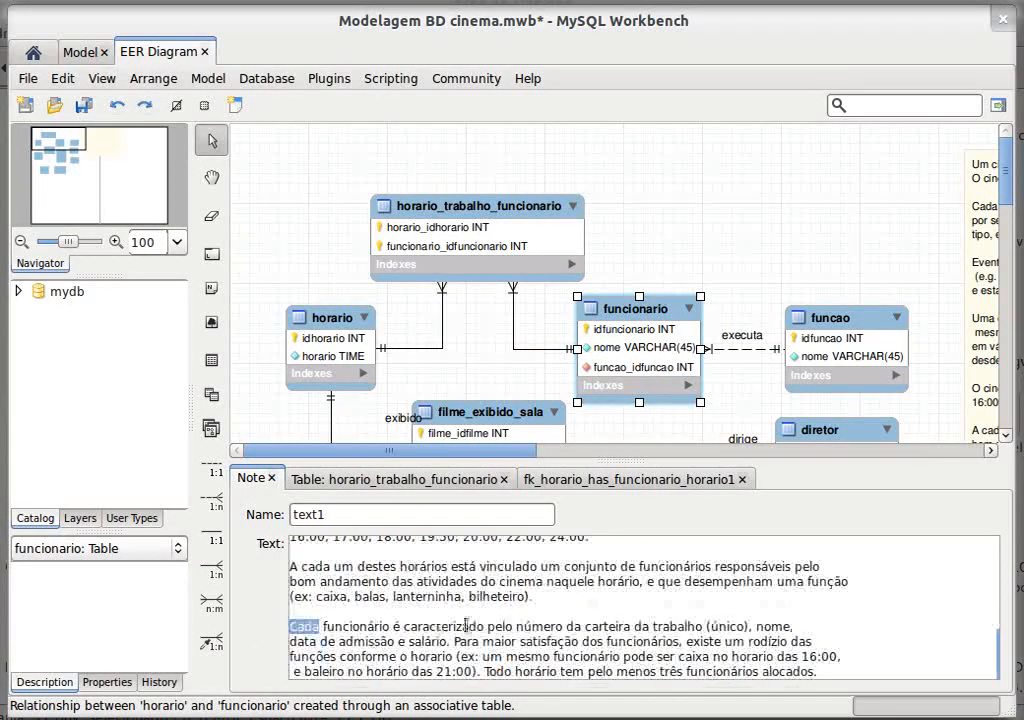
double_click(503, 626)
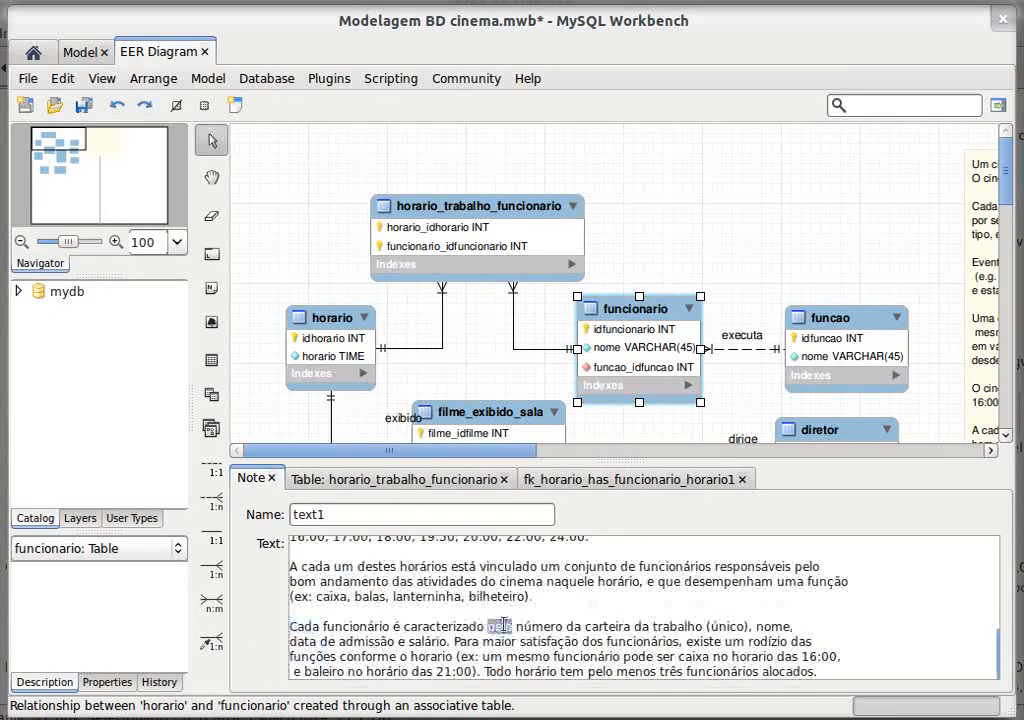
- Add a carteiraTrabalho column to the funcionario table for the work card number
click(600, 378)
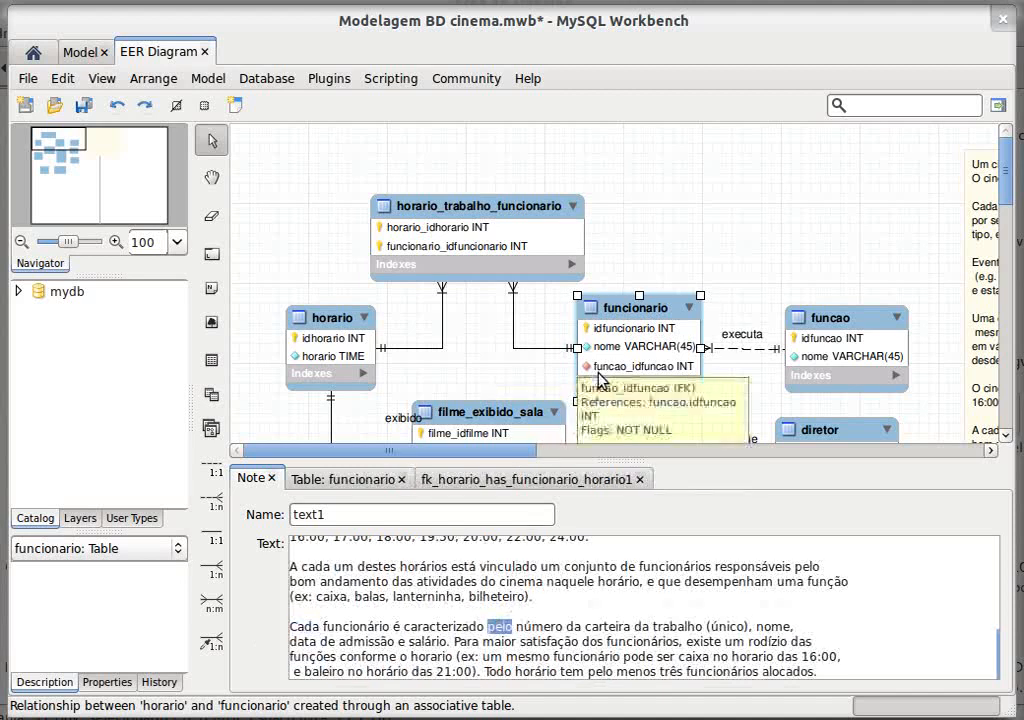
drag(598, 373, 598, 376)
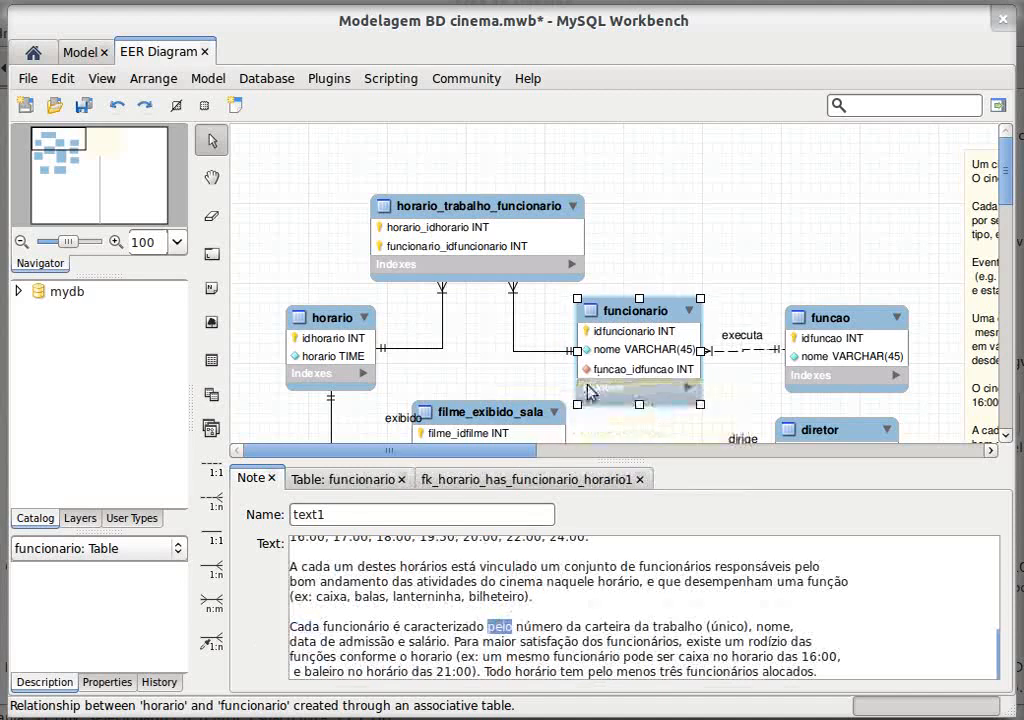
click(639, 479)
click(279, 621)
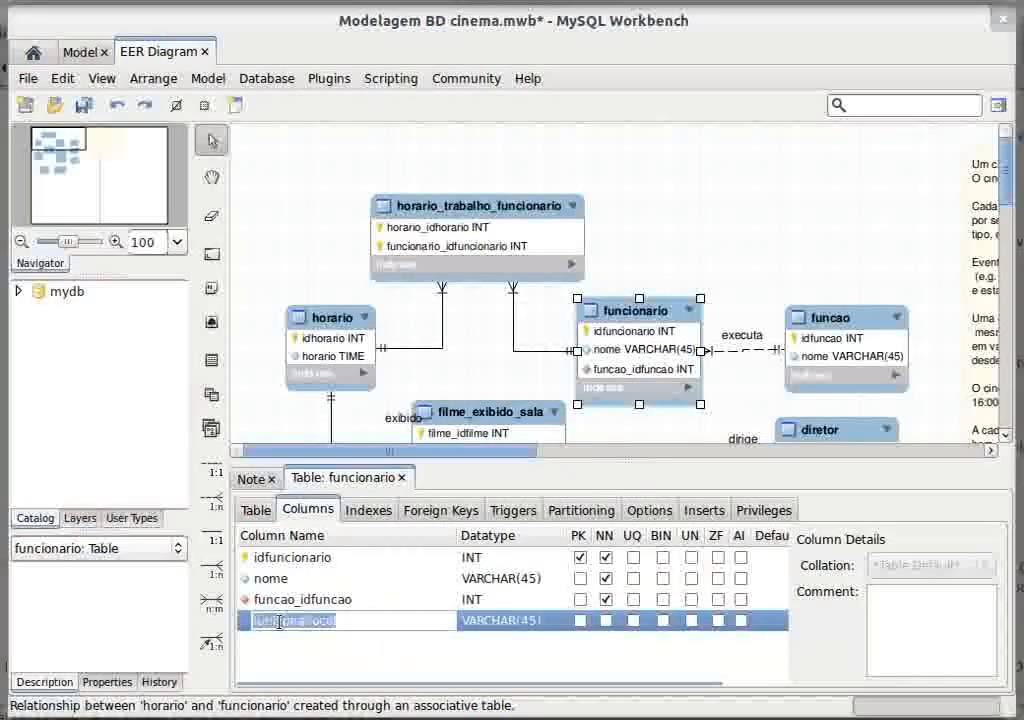
text(carteira)
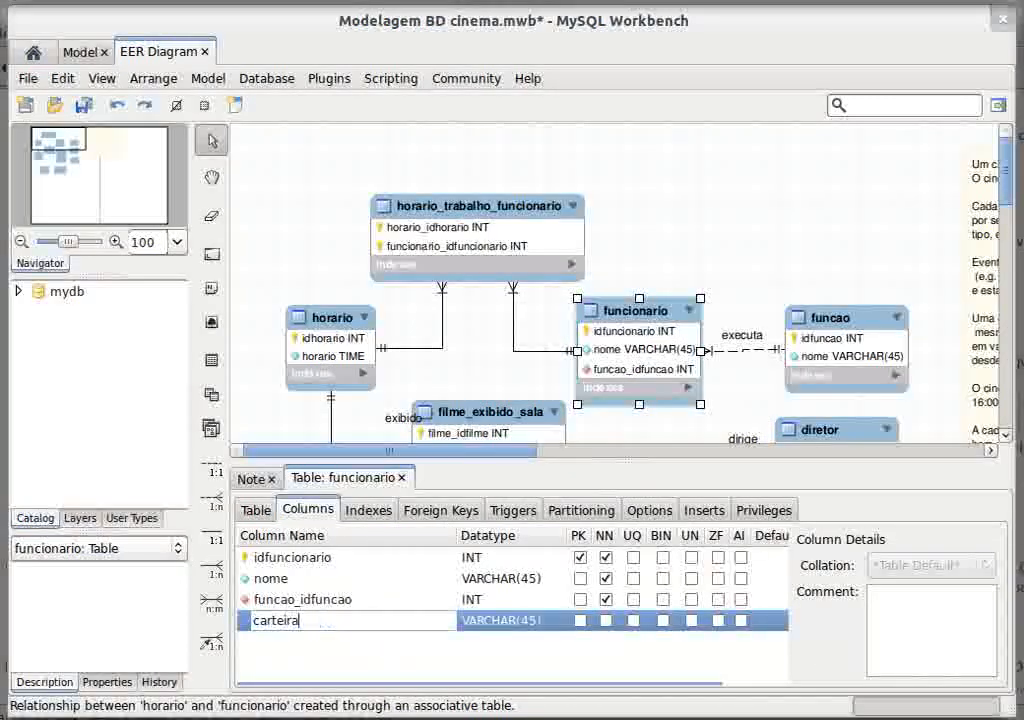
text(Trabal)
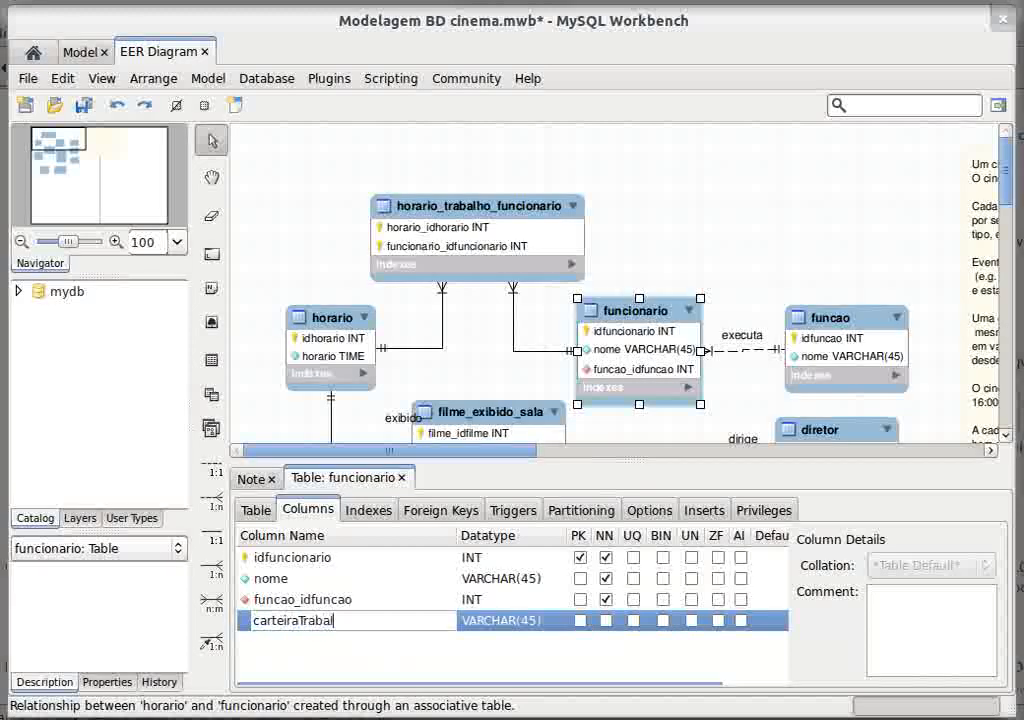
text(ho)
key(Return)
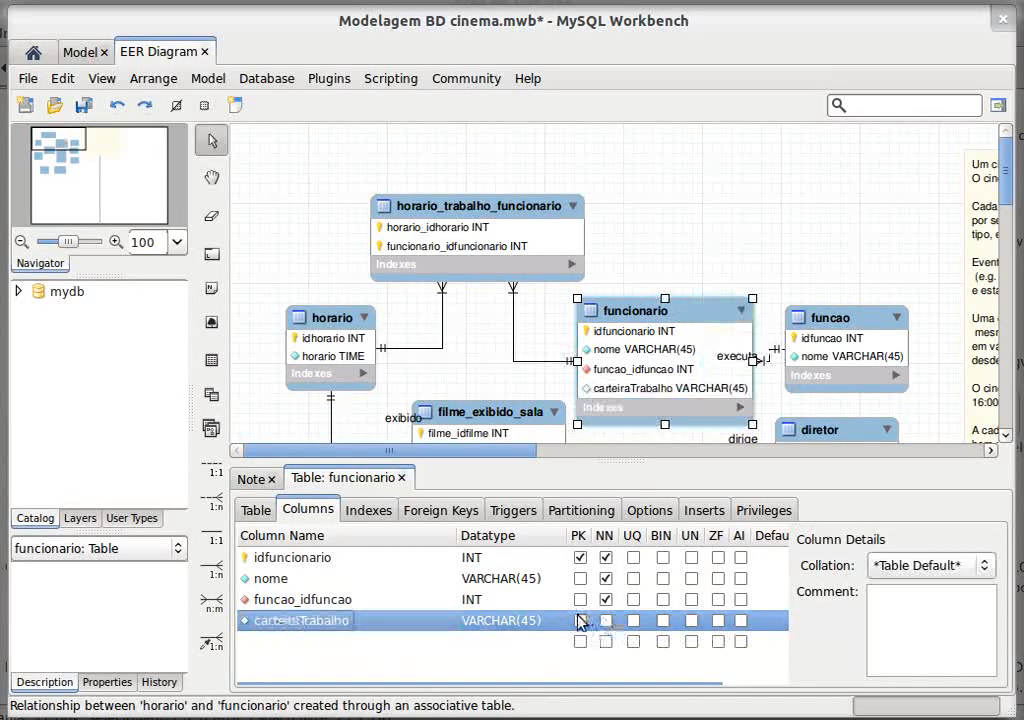
- Set the carteiraTrabalho column to INT and, checking it against the note, make it unique and not null
click(544, 628)
text(int)
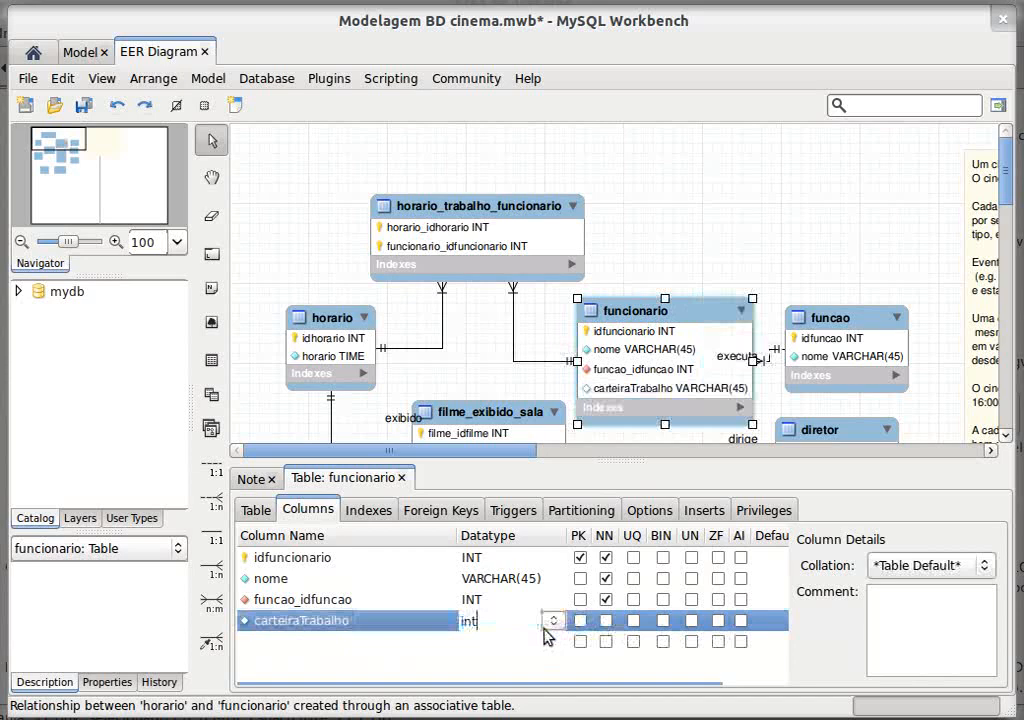
key(Return)
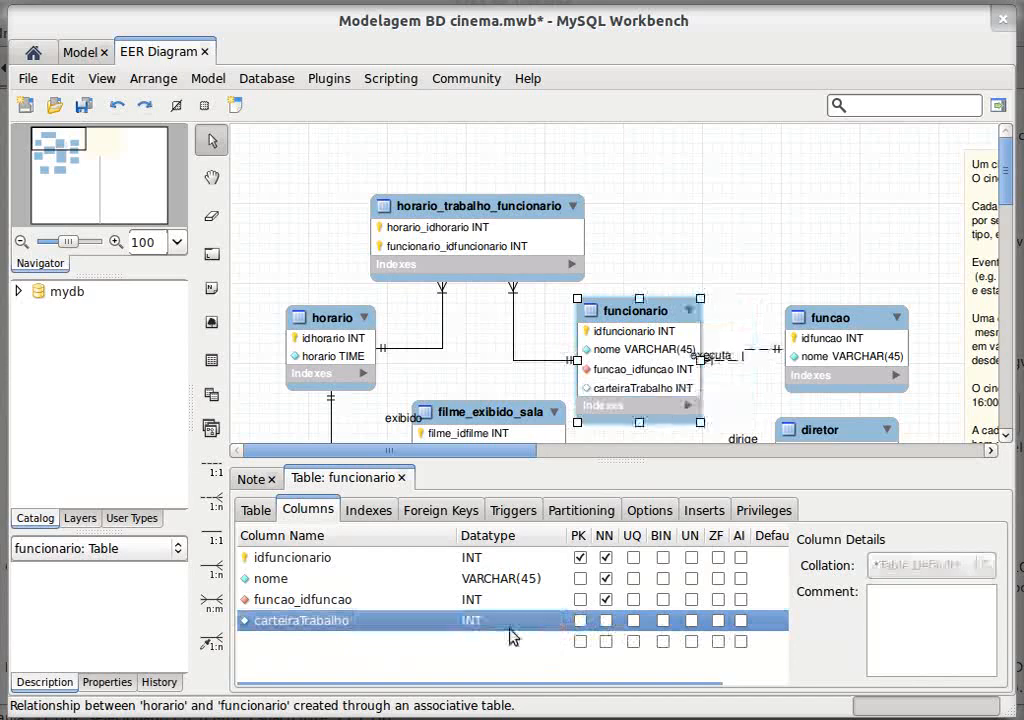
click(251, 482)
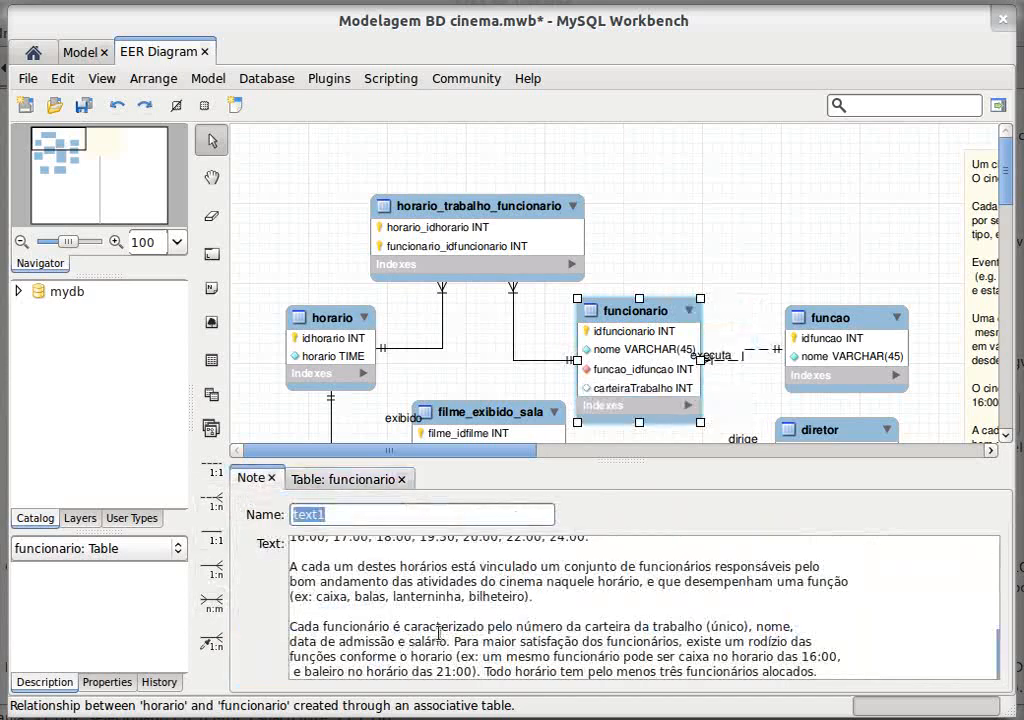
double_click(769, 627)
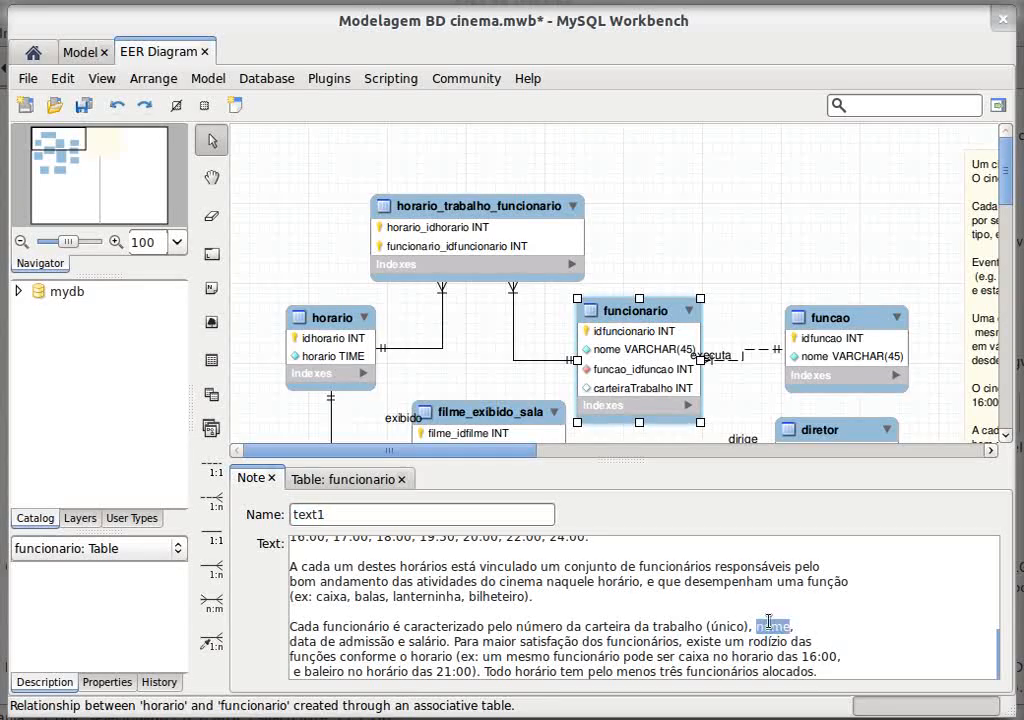
double_click(370, 630)
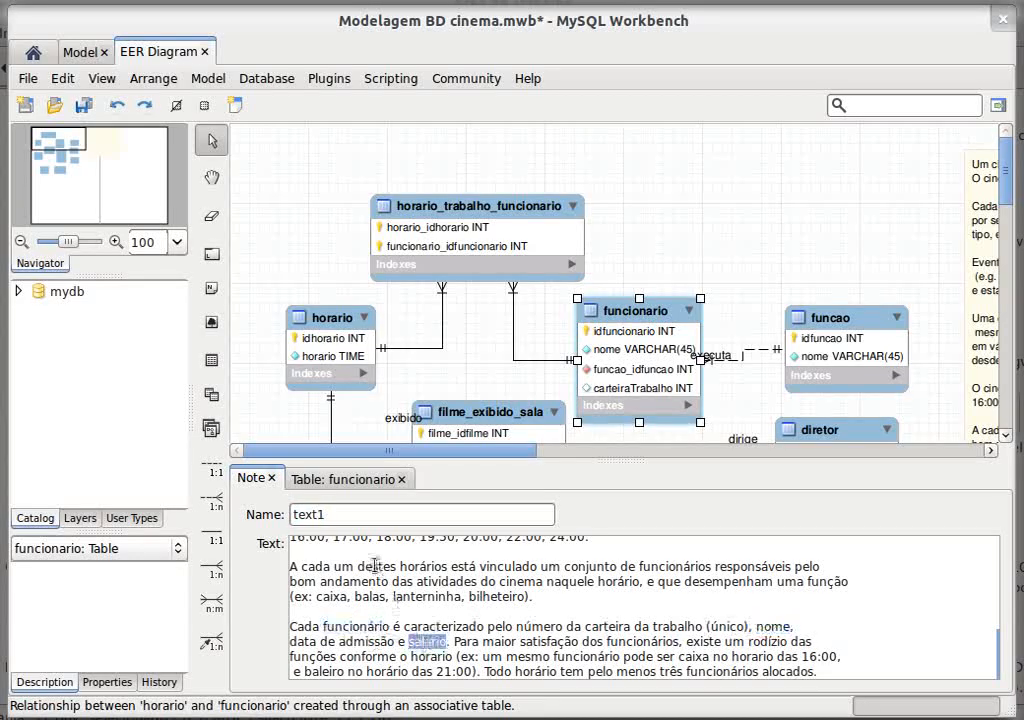
click(347, 479)
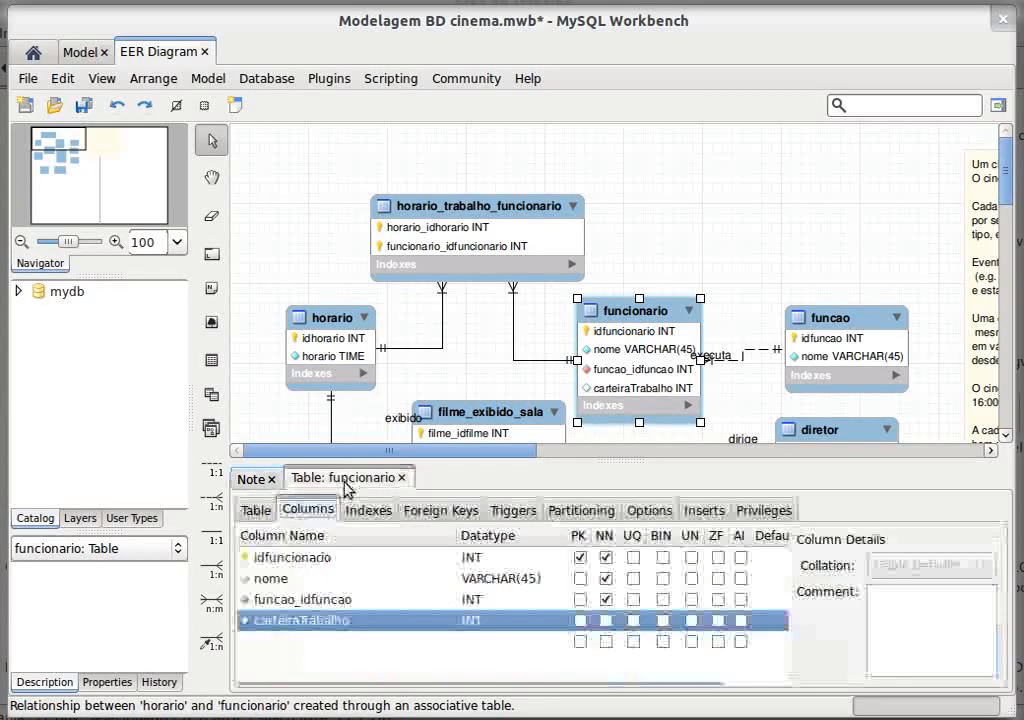
click(632, 621)
click(606, 621)
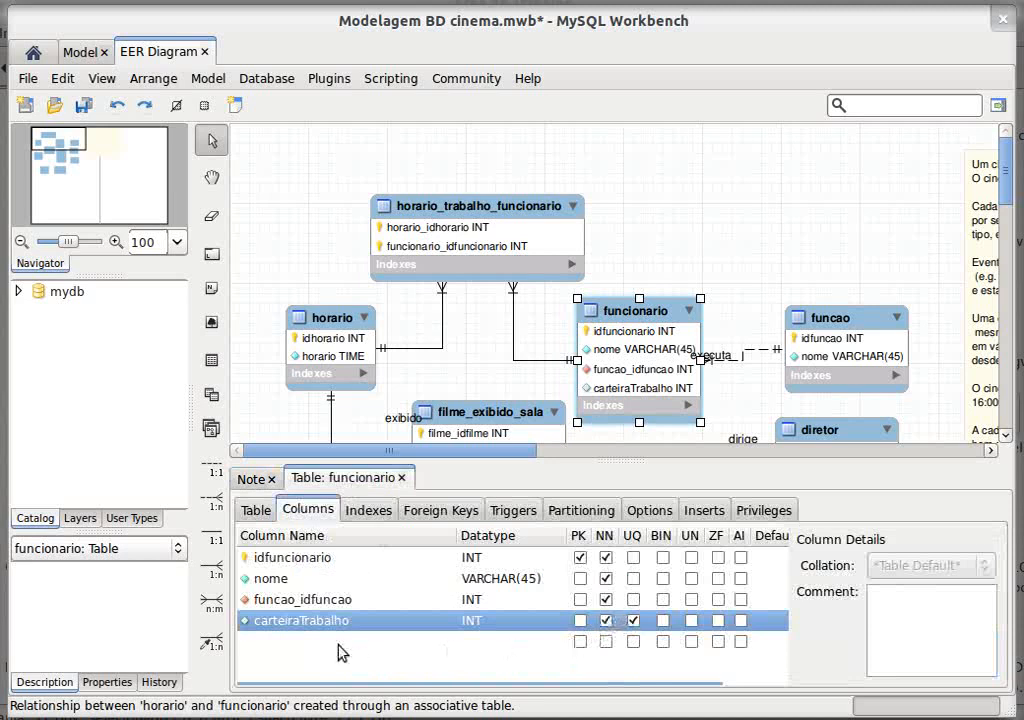
- Add a not-null dataContratacao column of type DATE to the funcionario table
click(338, 642)
text(dat)
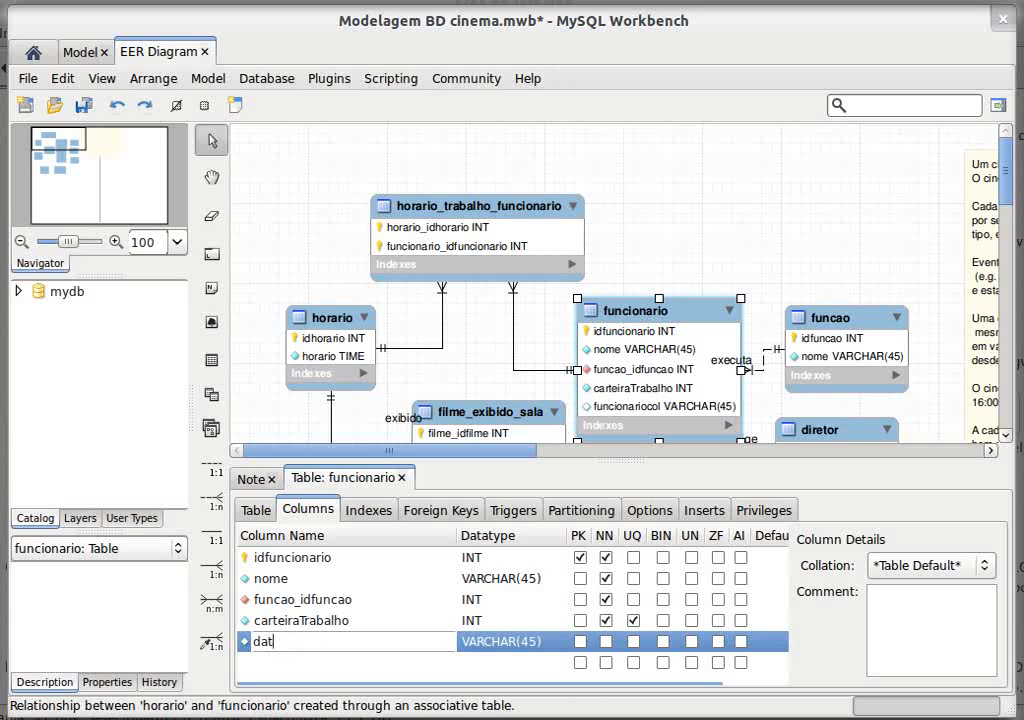
text(aContratacao)
key(Return)
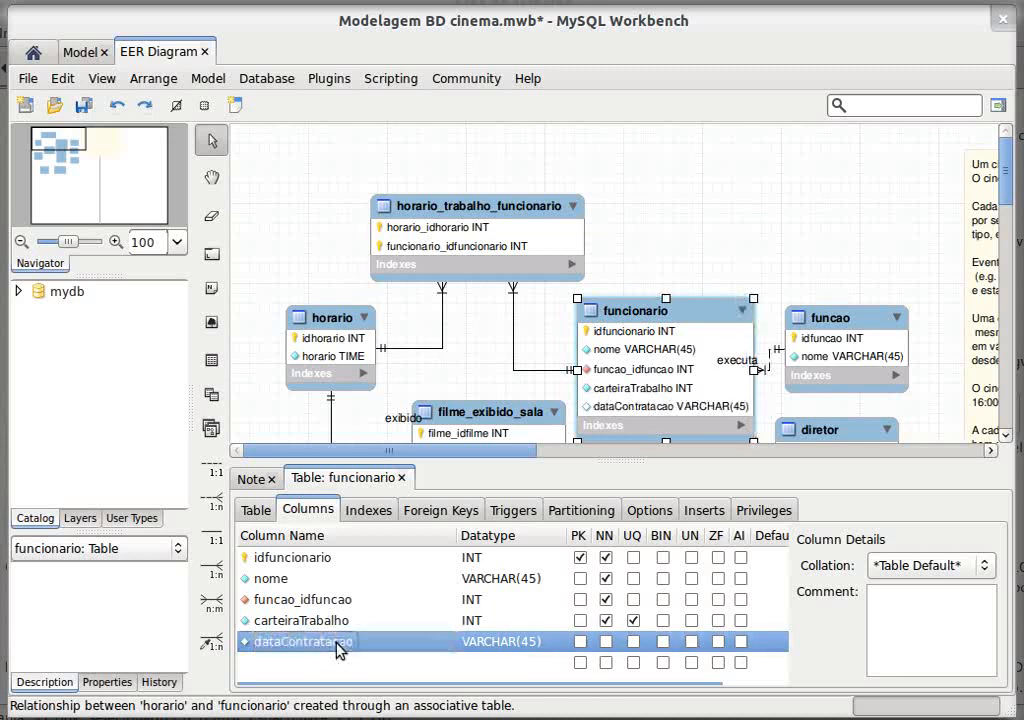
double_click(512, 641)
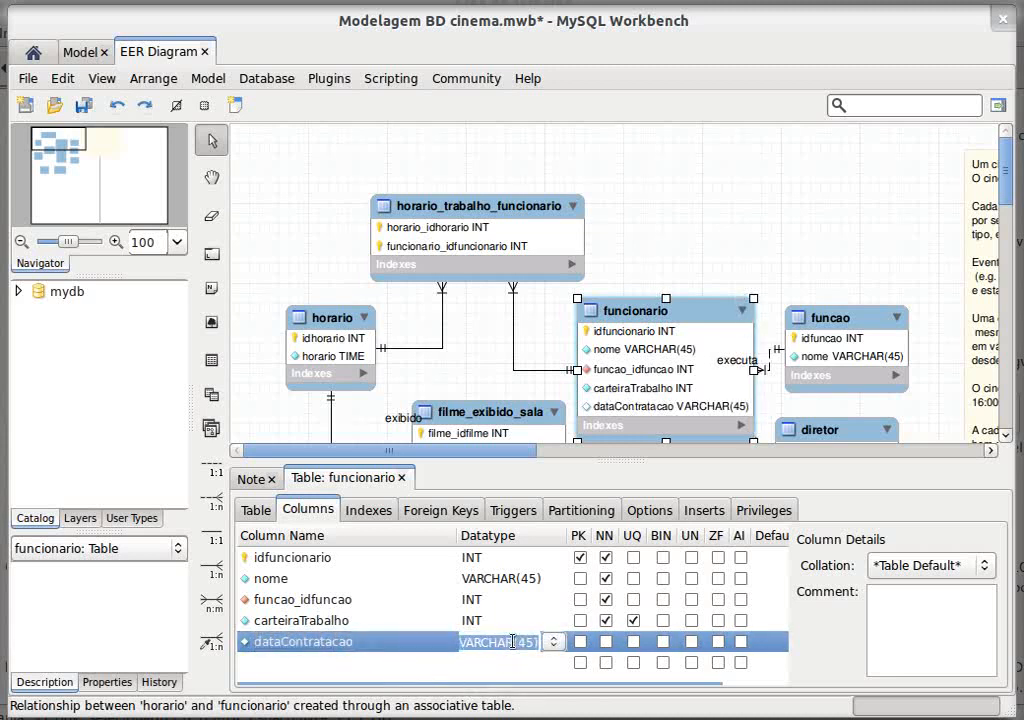
text(DATE)
key(Return)
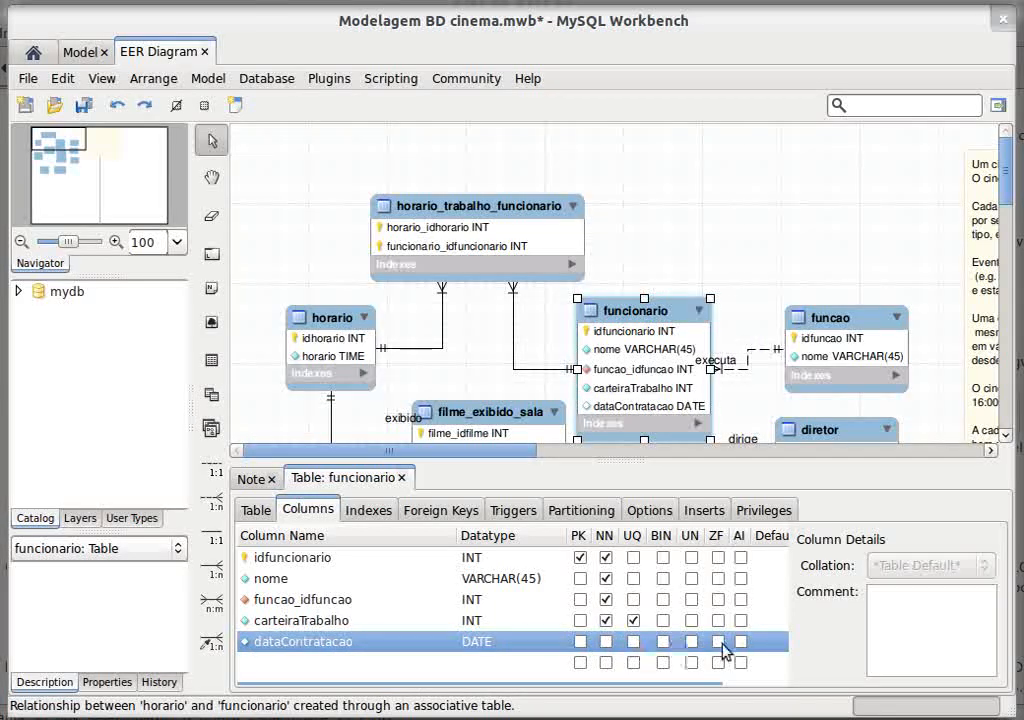
- Set the default value of the dataContratacao column to now()
click(770, 641)
text(no)
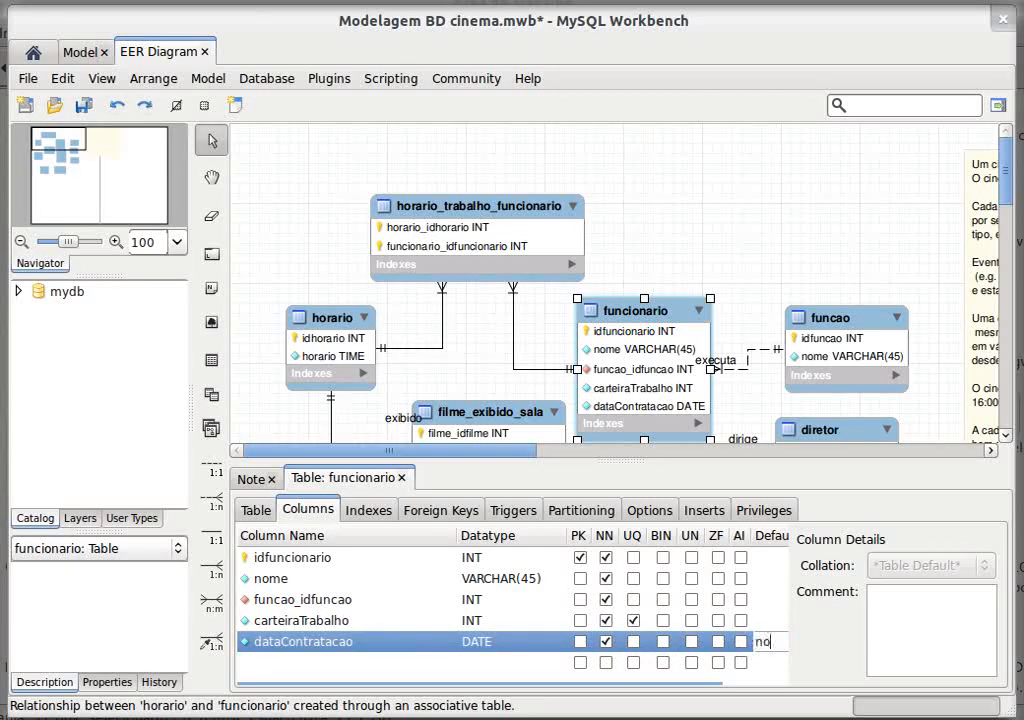
text(w())
key(Return)
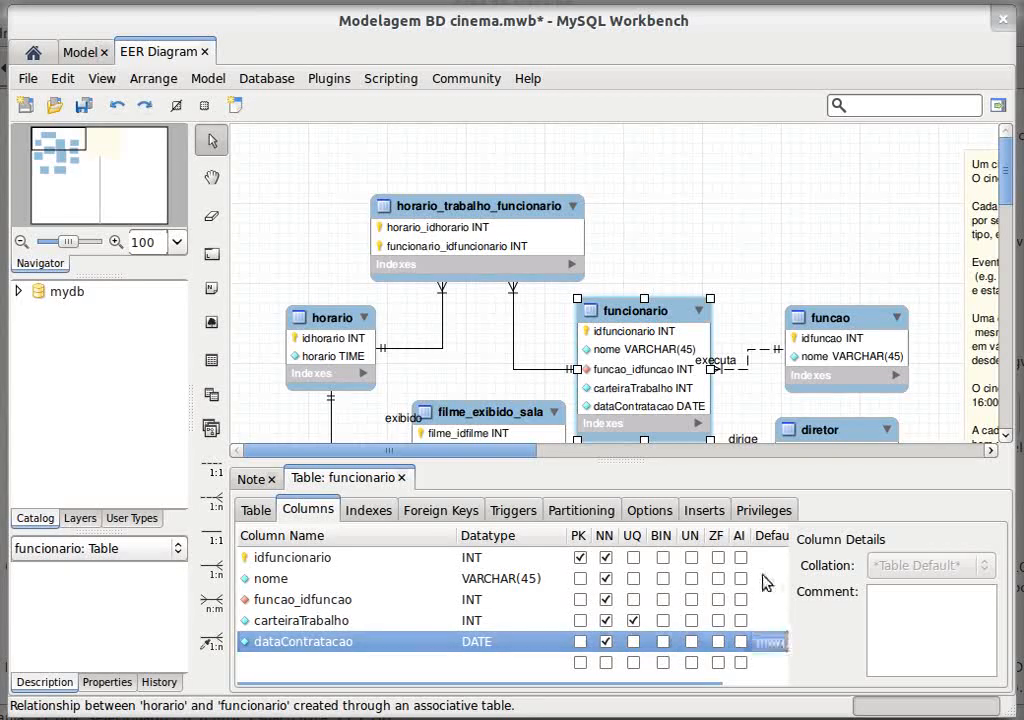
- Check the employee attributes in the requirements note and add a salario column to the funcionario table
click(252, 479)
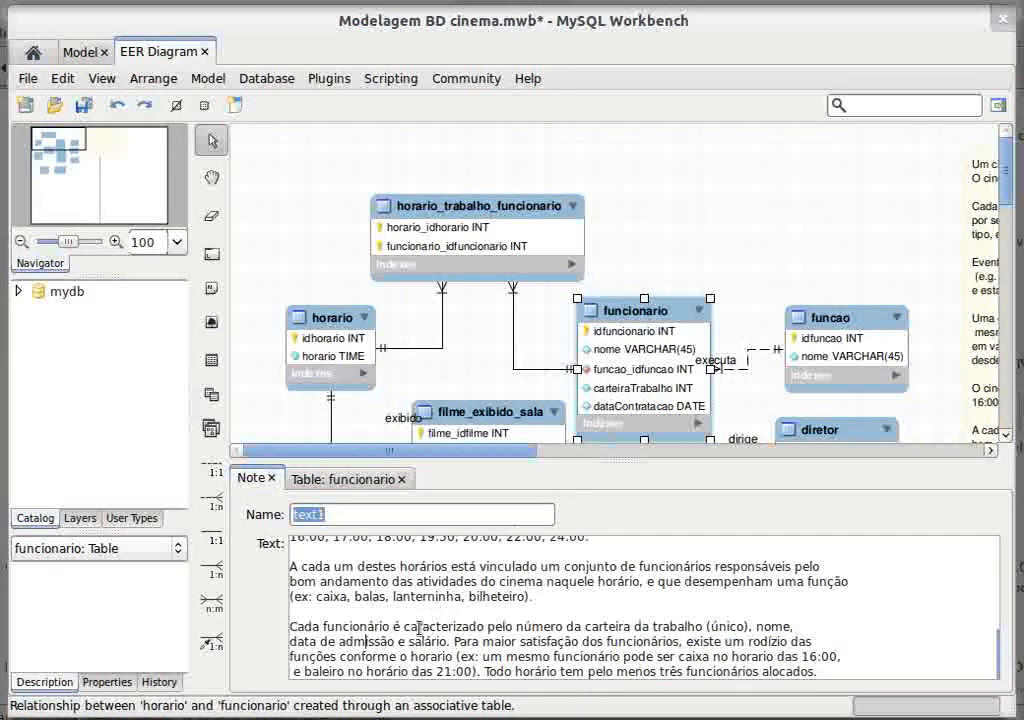
click(355, 479)
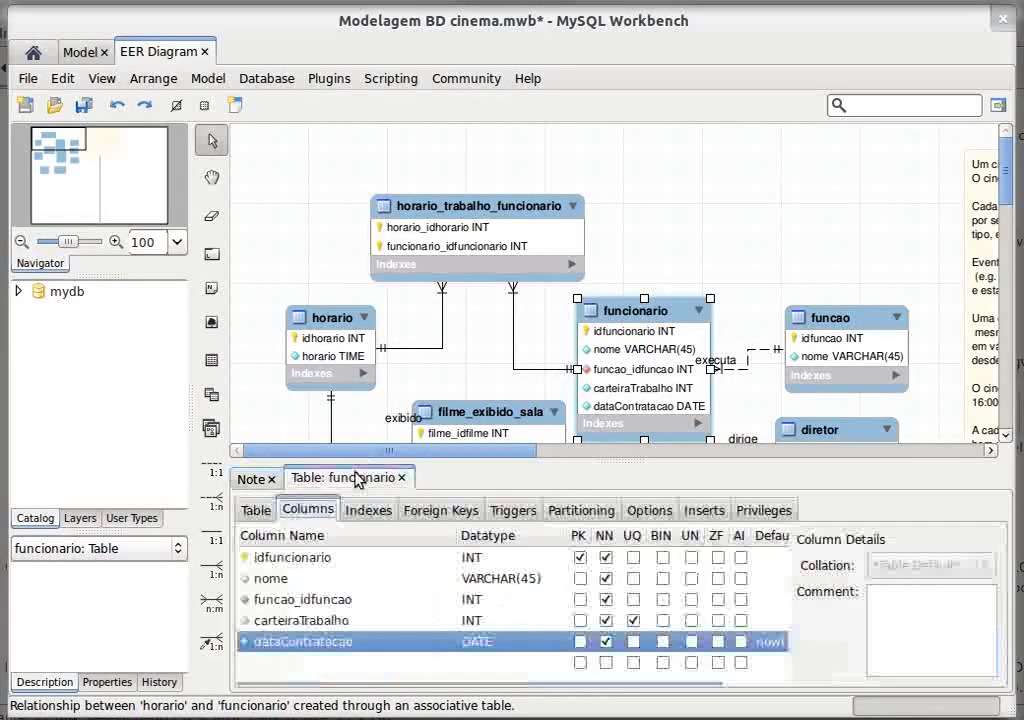
double_click(383, 663)
key(ctrl+a)
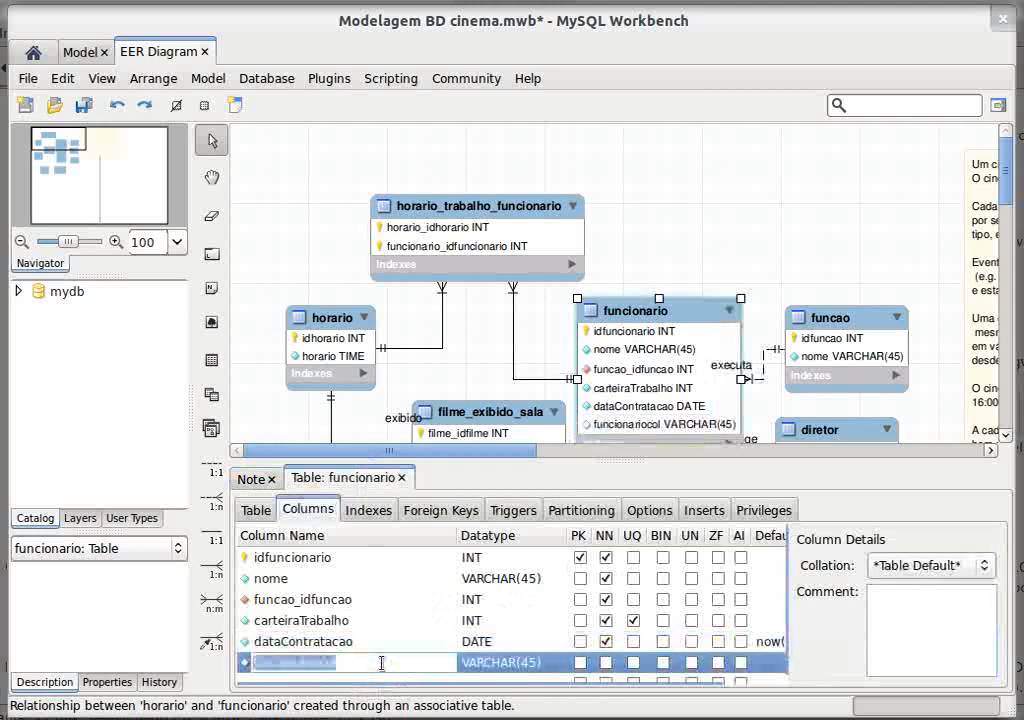
text(salario)
key(Return)
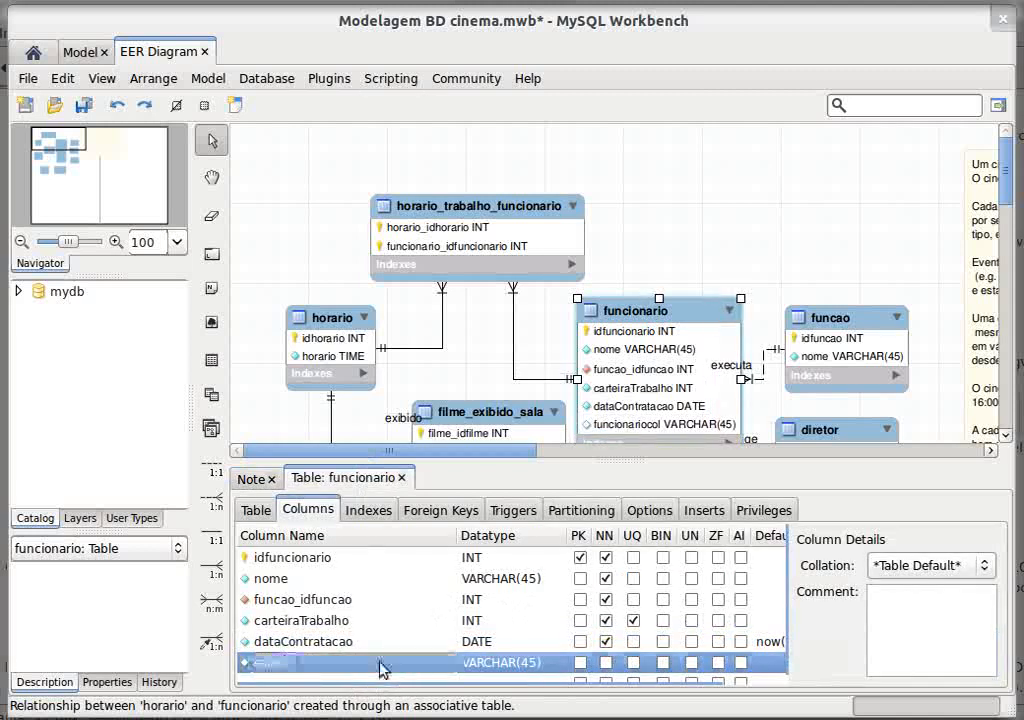
- Set the salario column of the funcionario table to FLOAT and make it not null
click(468, 664)
text(f)
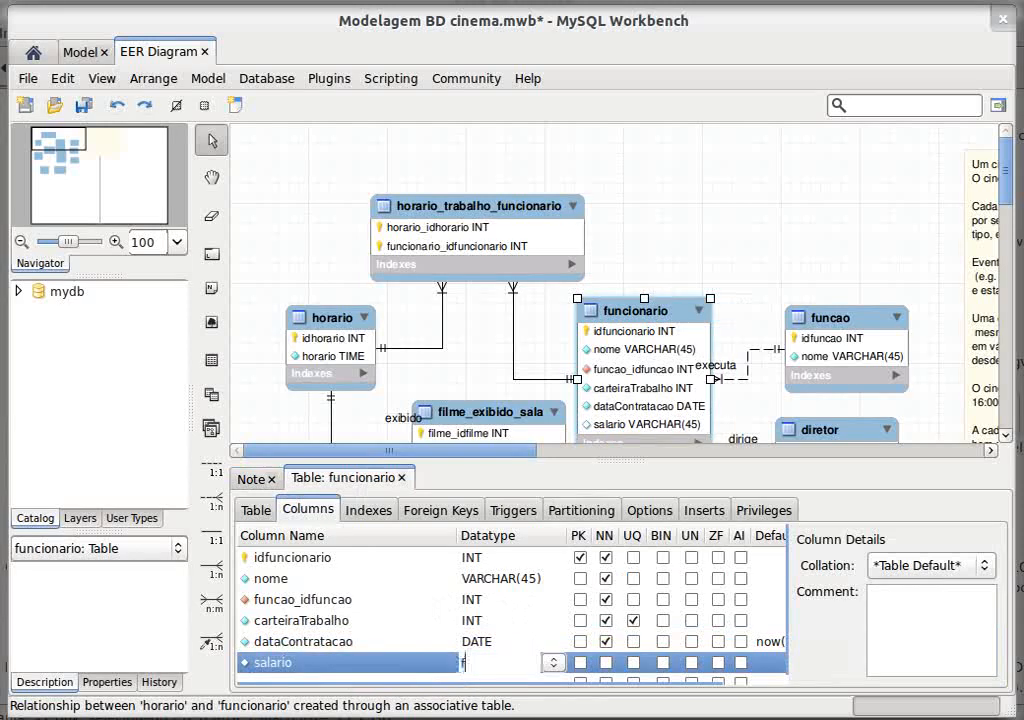
text(loat)
key(Return)
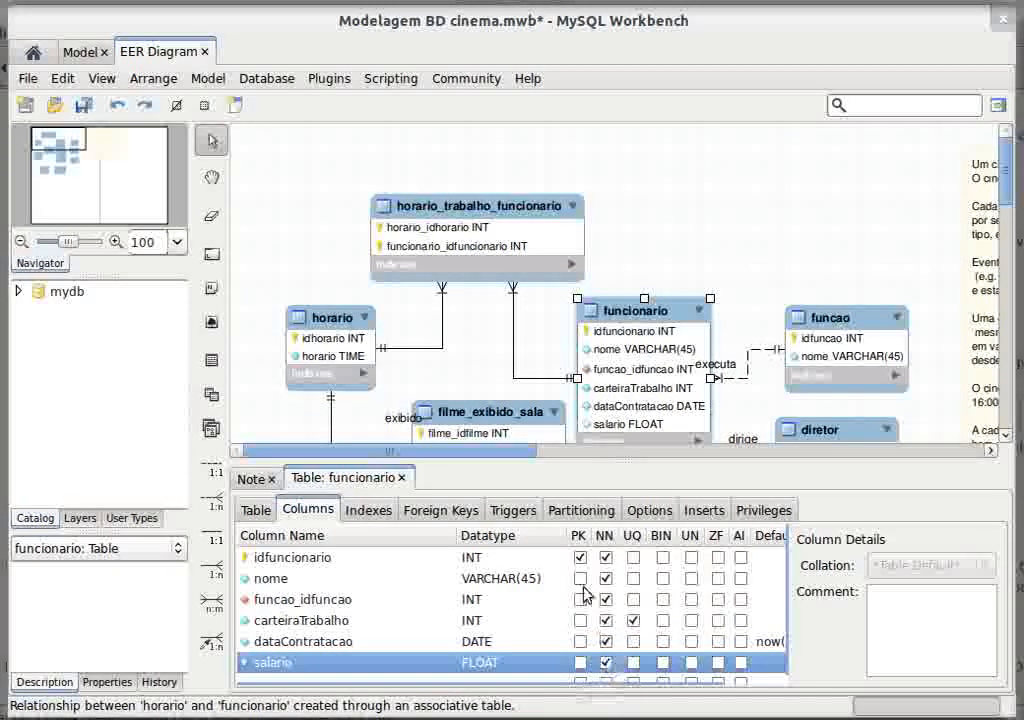
- Move the funcionario and funcao tables up and apart so funcionario no longer overlaps filme
scroll(516, 347, down, 2)
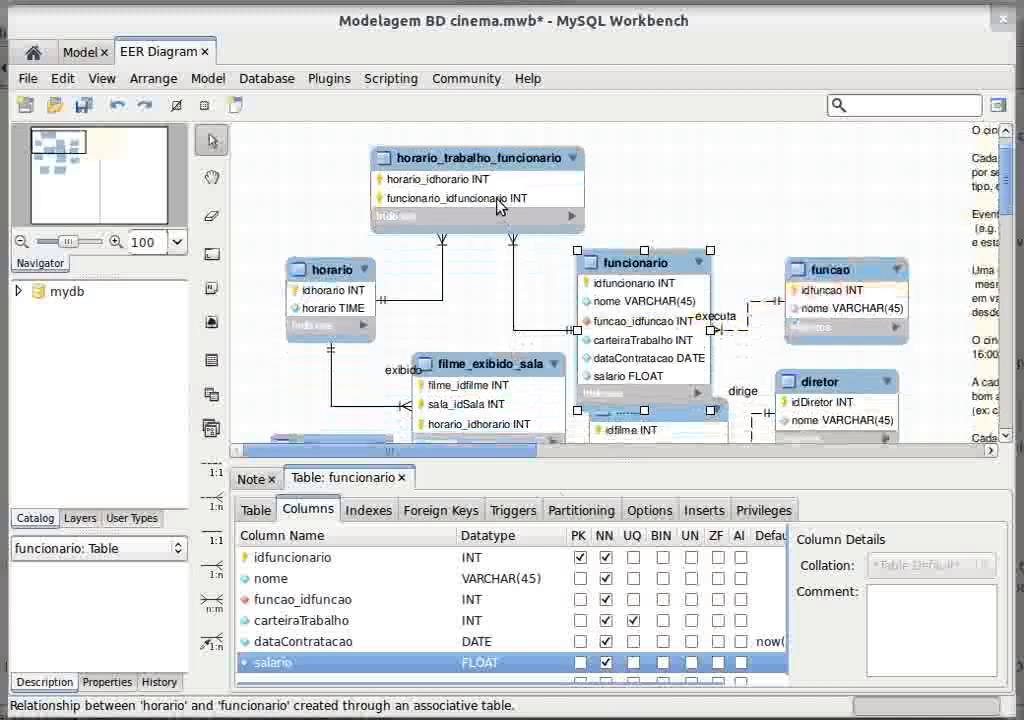
drag(606, 302, 652, 233)
drag(805, 293, 874, 272)
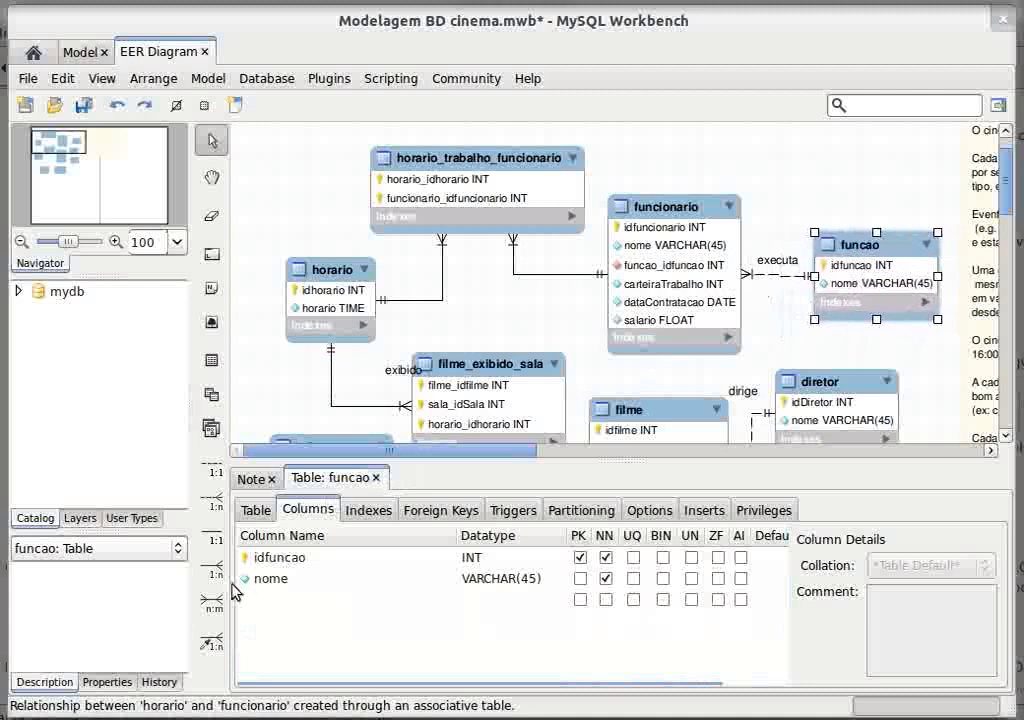
- Read the note's paragraph on employee attributes and the rotation of functions by work schedule
click(250, 479)
triple_click(444, 626)
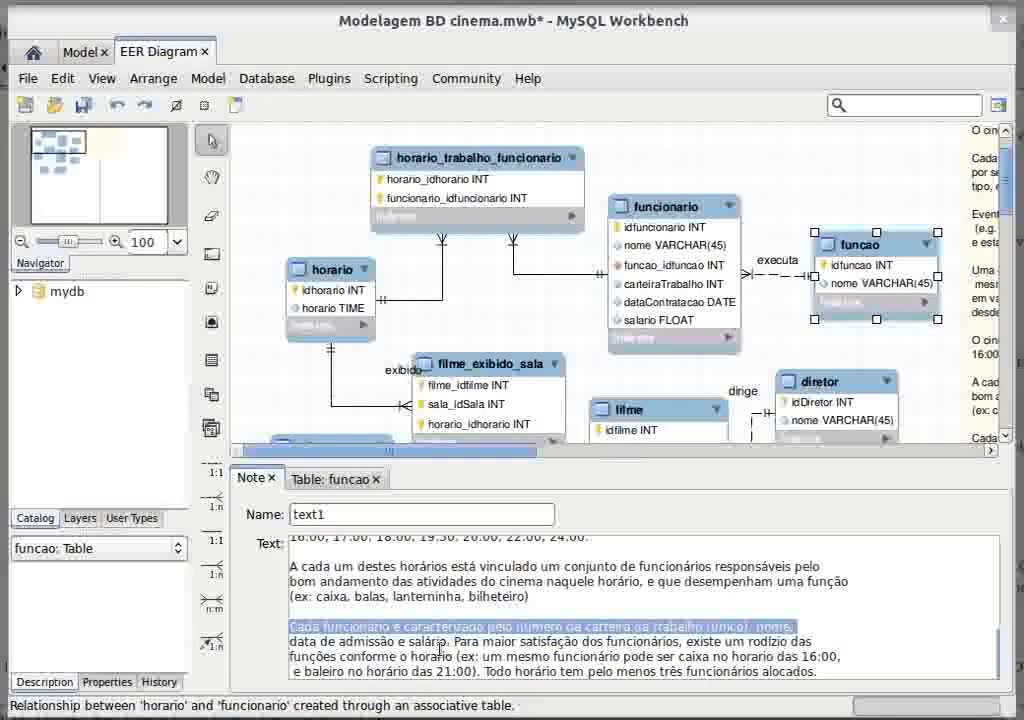
click(405, 643)
double_click(548, 641)
double_click(645, 642)
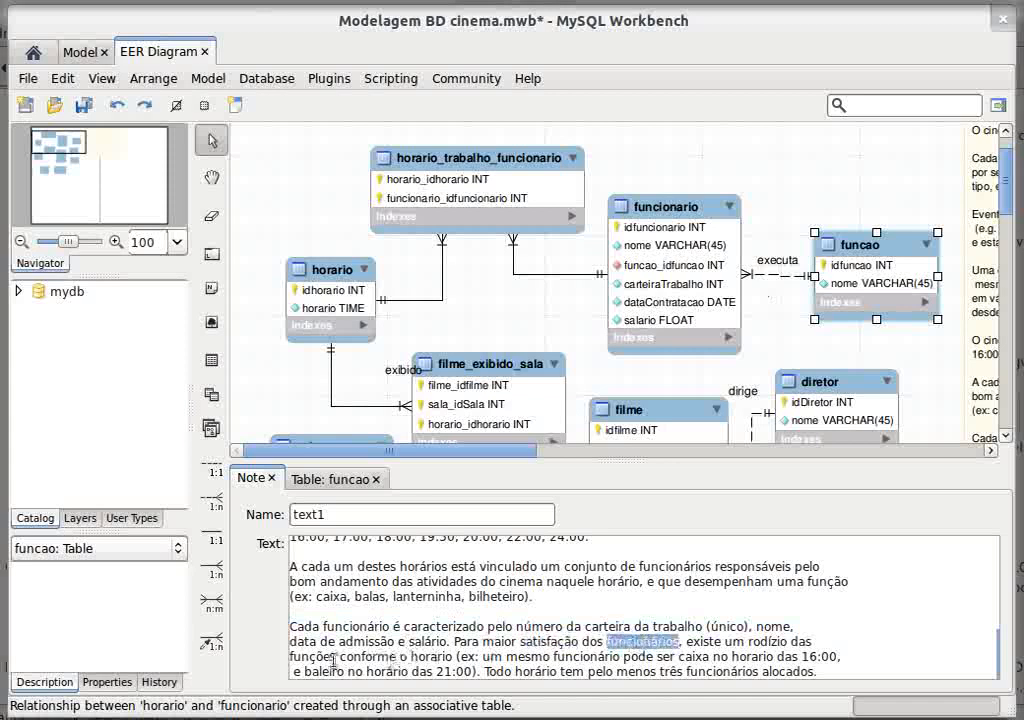
drag(333, 660, 428, 660)
double_click(428, 660)
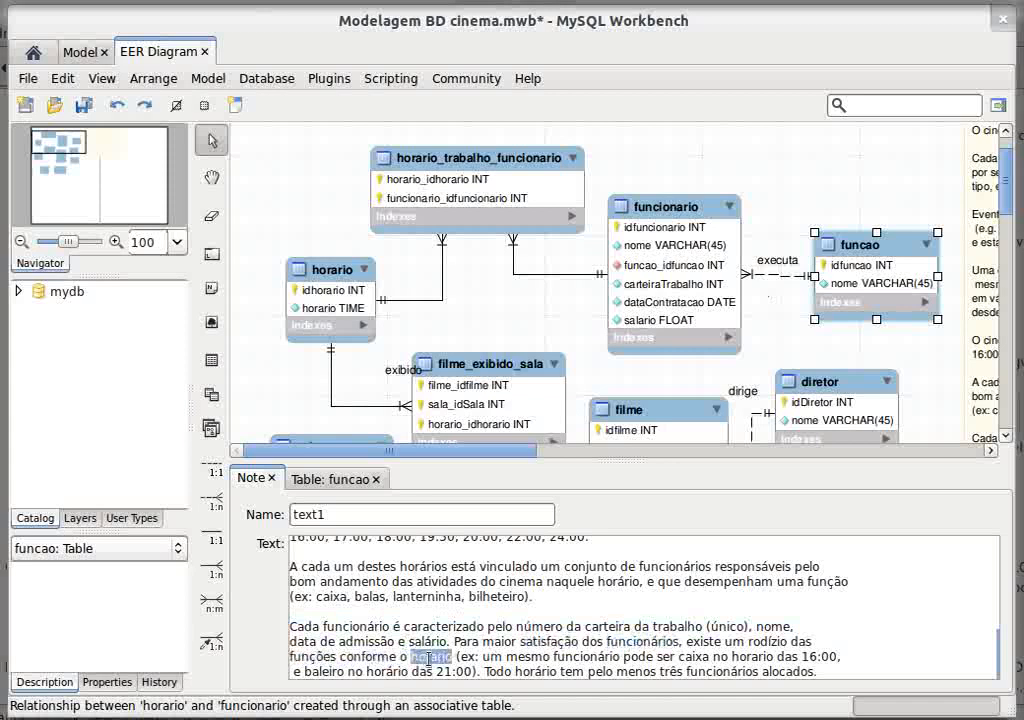
click(345, 673)
drag(474, 672, 298, 628)
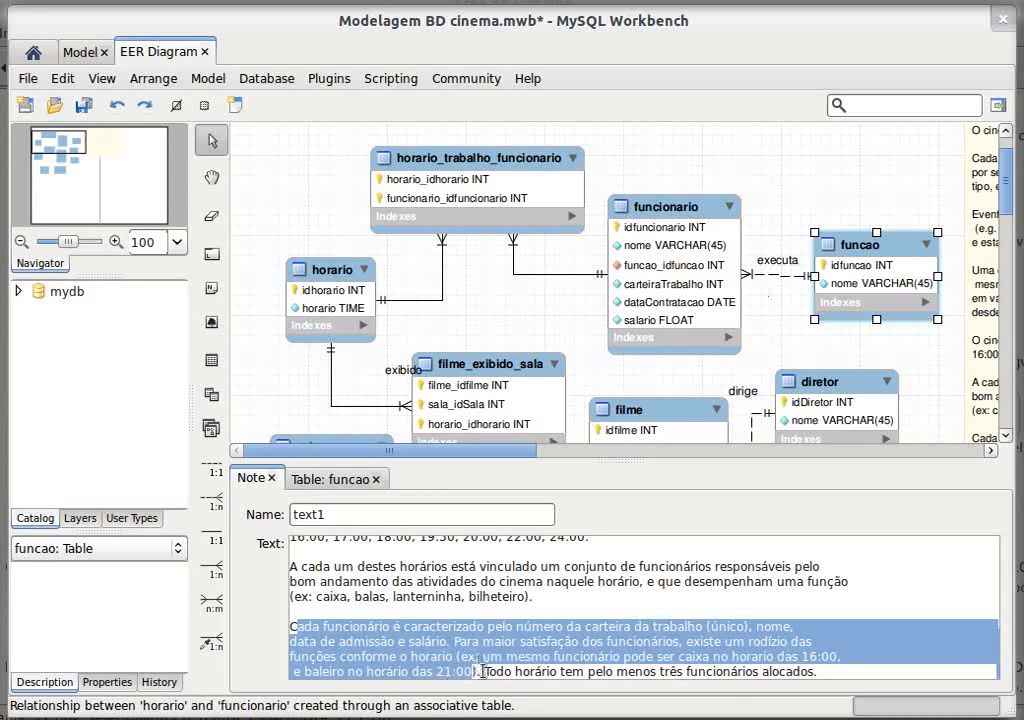
- Delete the executa relationship between funcionario and funcao together with its foreign key column
click(795, 288)
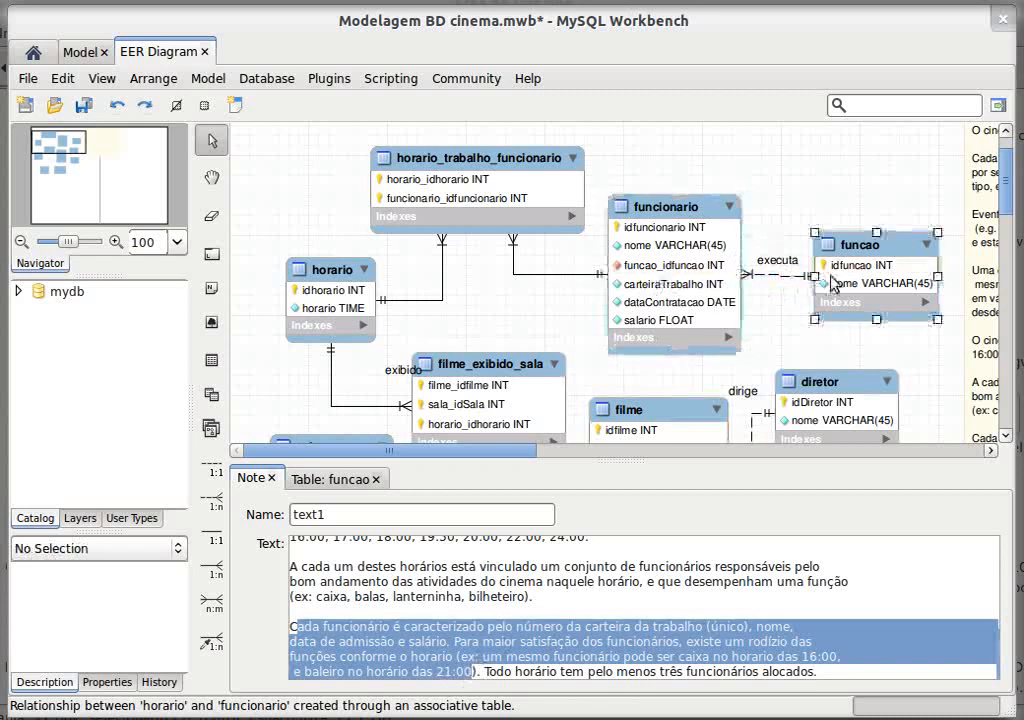
click(531, 157)
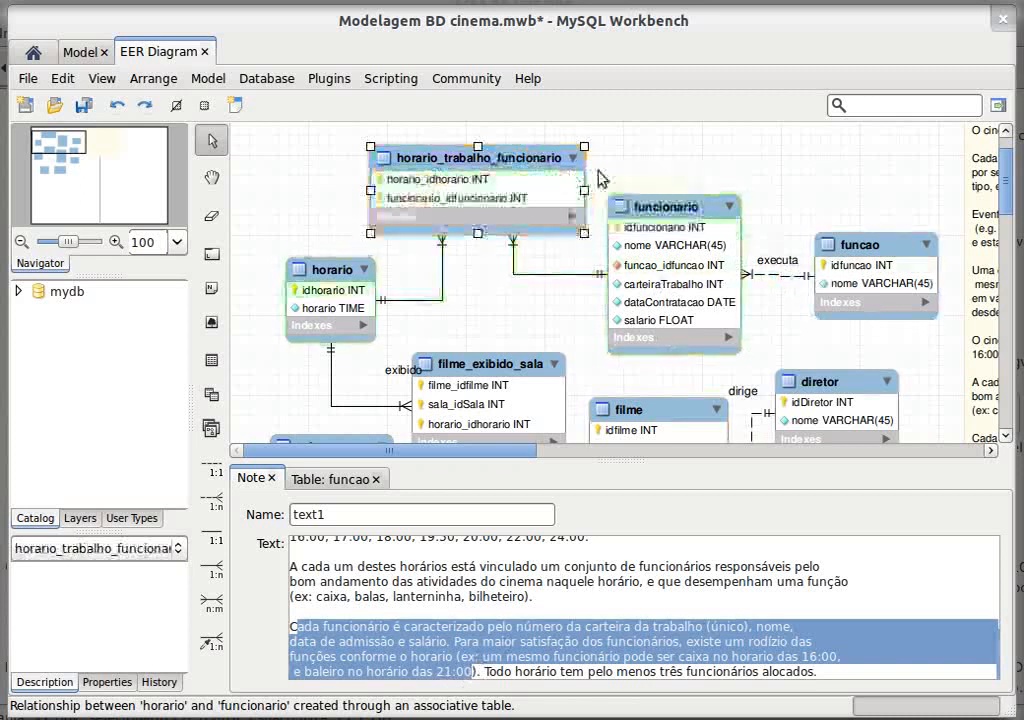
right_click(778, 275)
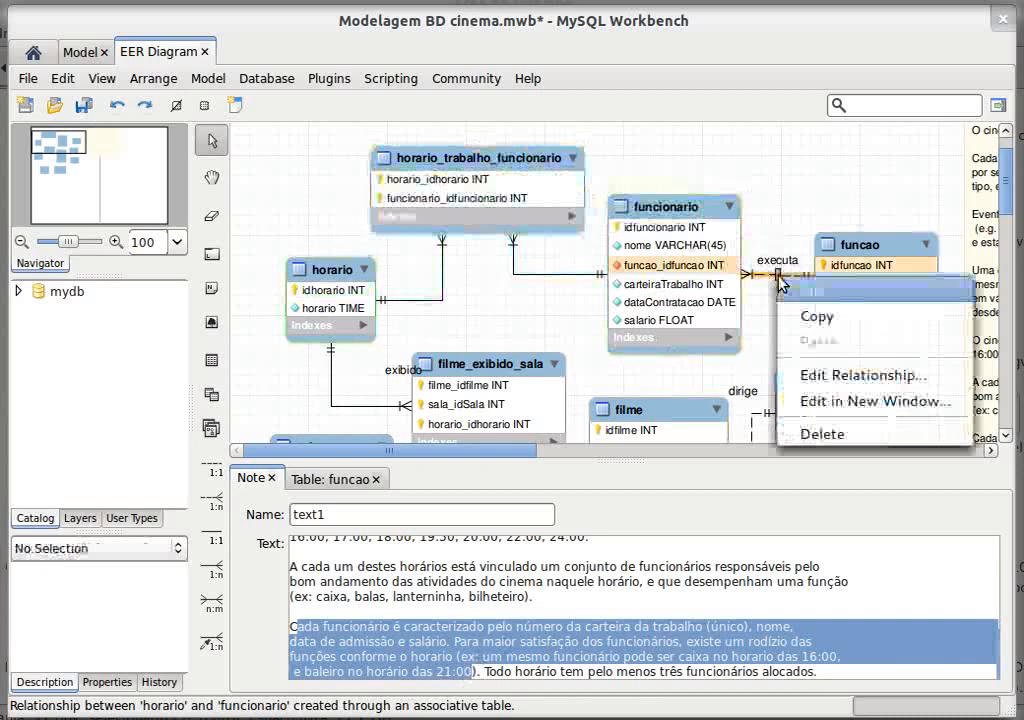
click(820, 428)
click(517, 183)
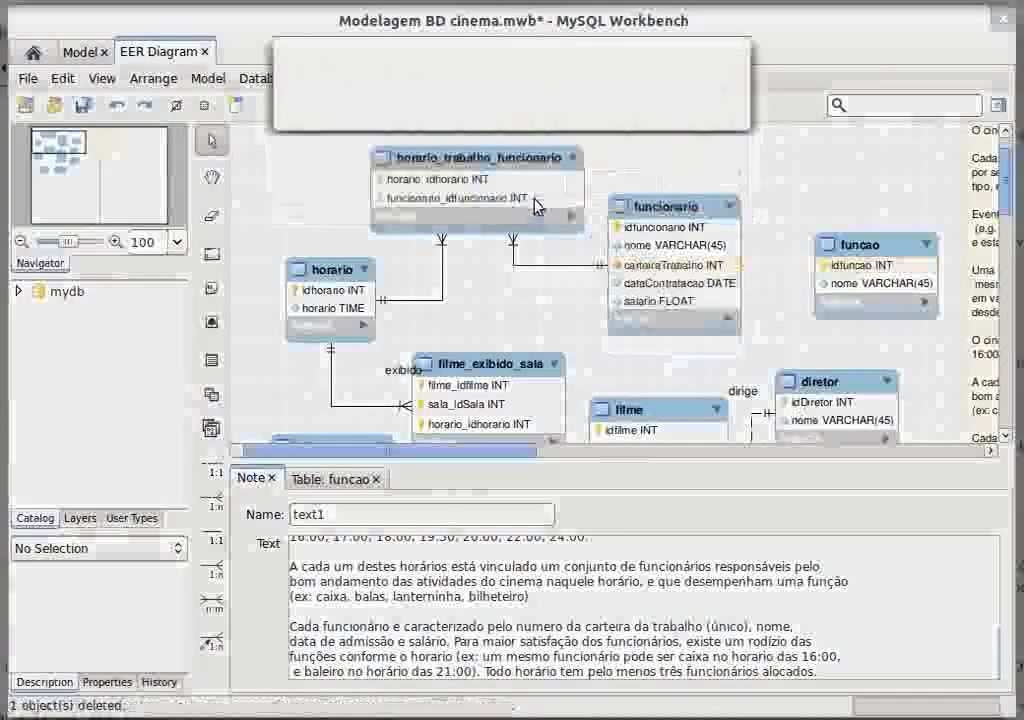
- Shift funcionario slightly down and move funcao up to about the height of horario_trabalho_funcionario
drag(694, 285, 694, 302)
drag(913, 287, 903, 192)
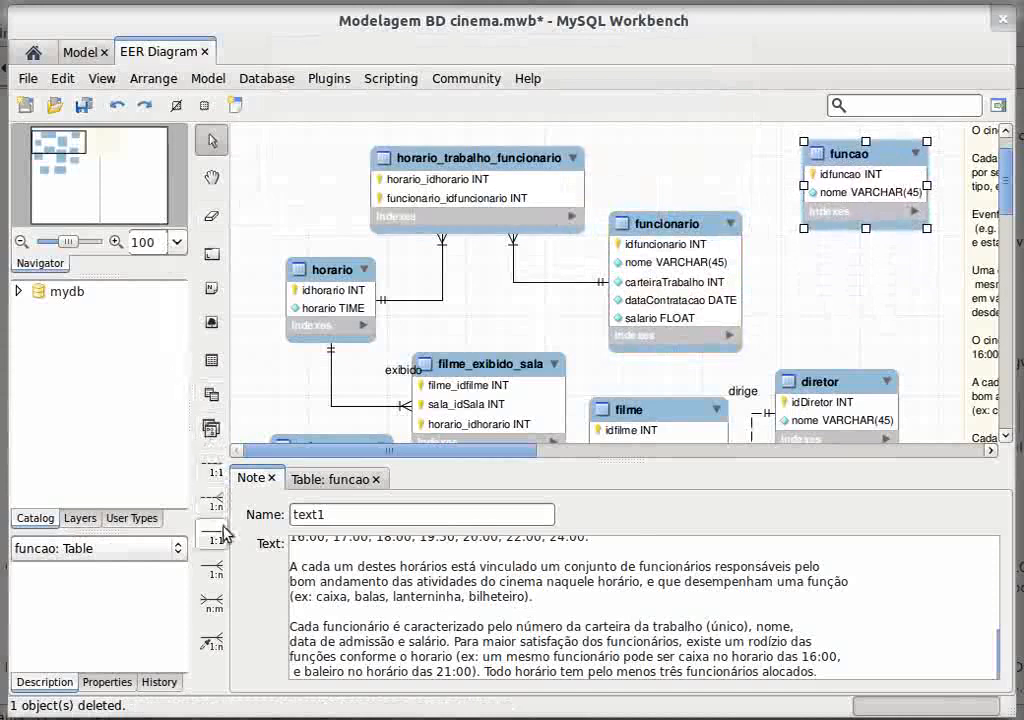
click(757, 176)
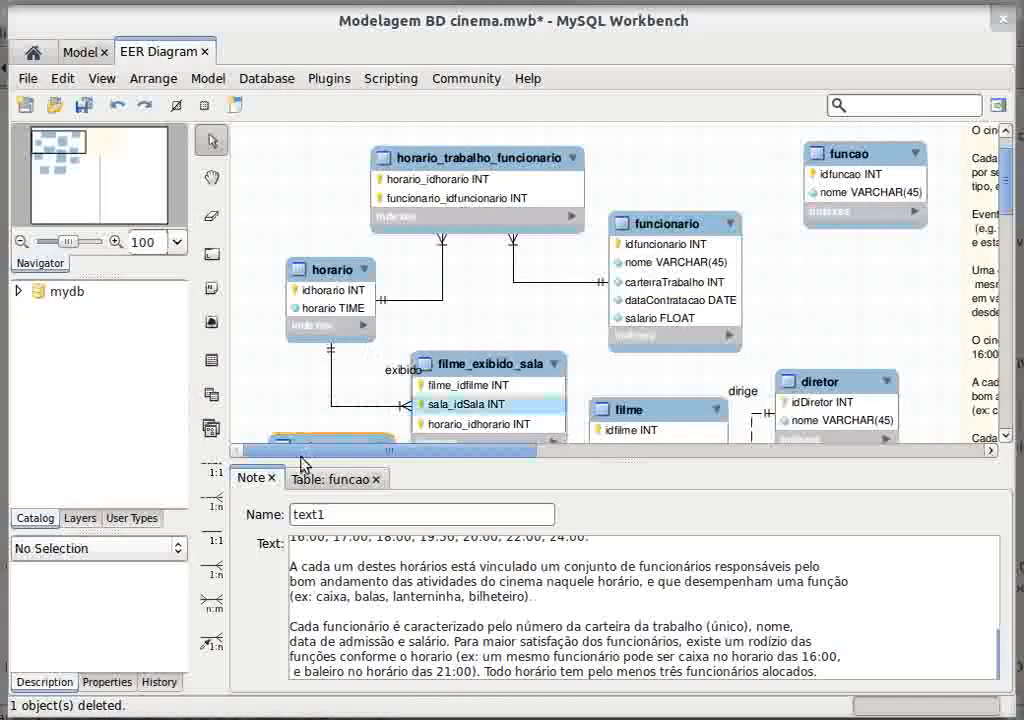
- Try an identifying 1:n relationship with funcao receiving the key of horario_trabalho_funcionario, then delete it with its foreign key columns
click(224, 584)
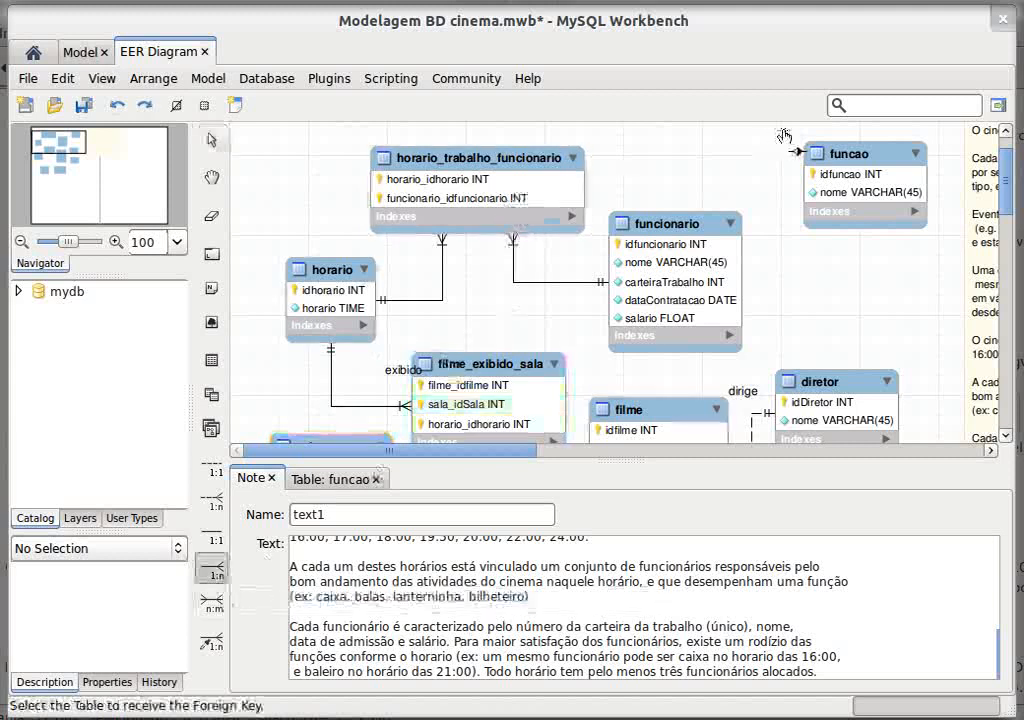
click(812, 155)
click(480, 170)
drag(928, 218, 890, 208)
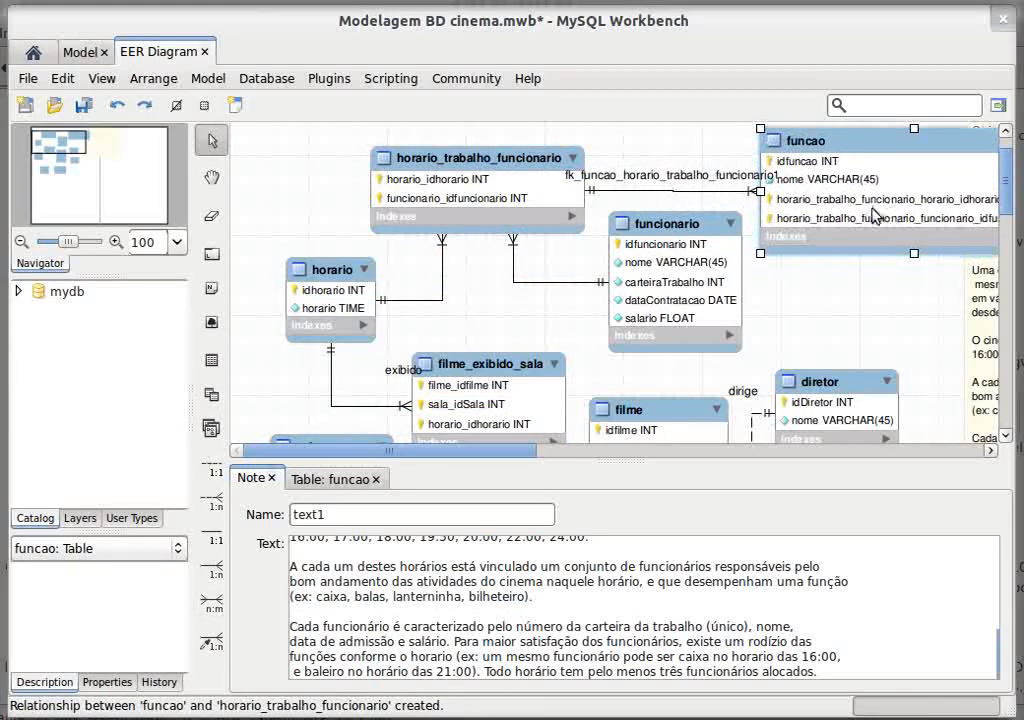
right_click(702, 191)
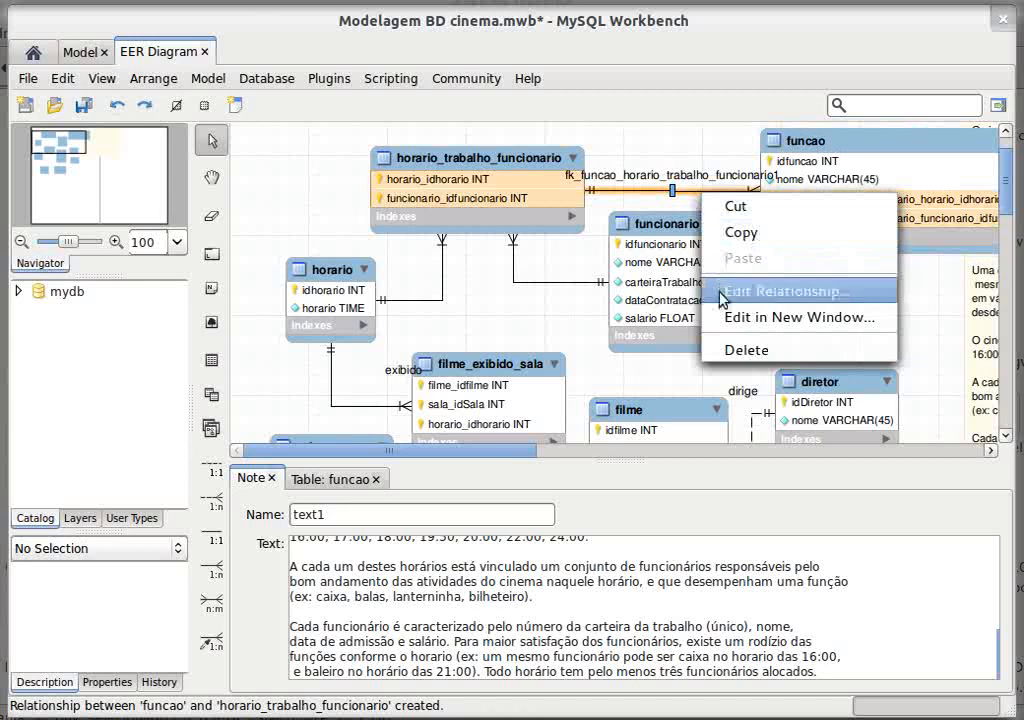
click(724, 345)
click(550, 194)
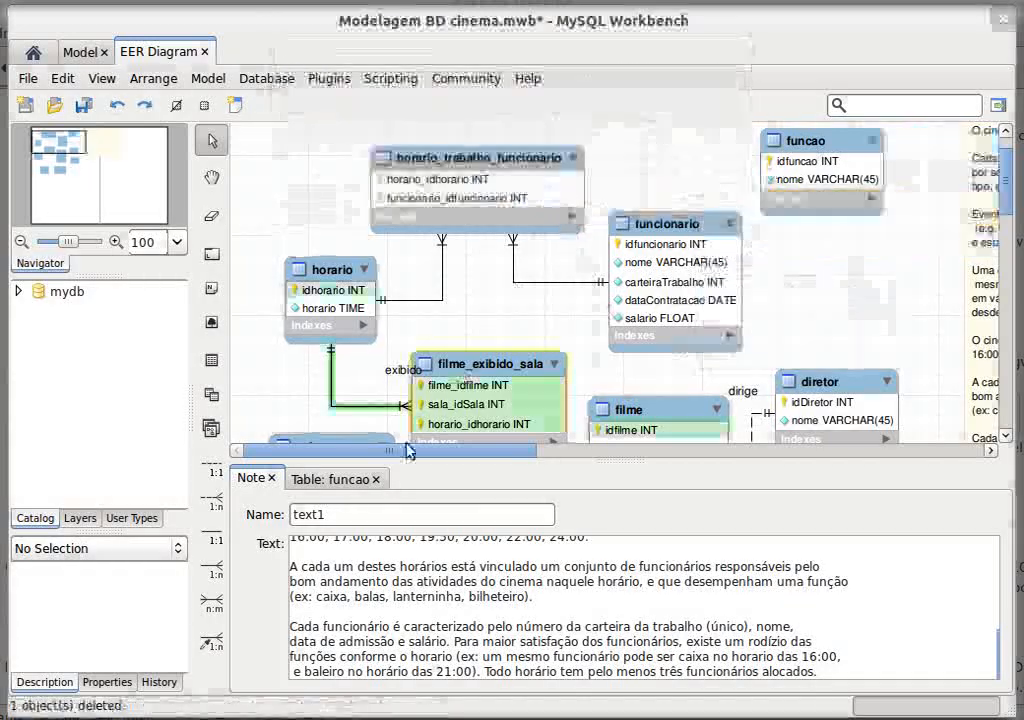
- Repeat the identifying 1:n relationship from funcao to horario_trabalho_funcionario and remove it again with its key columns
click(216, 548)
click(818, 205)
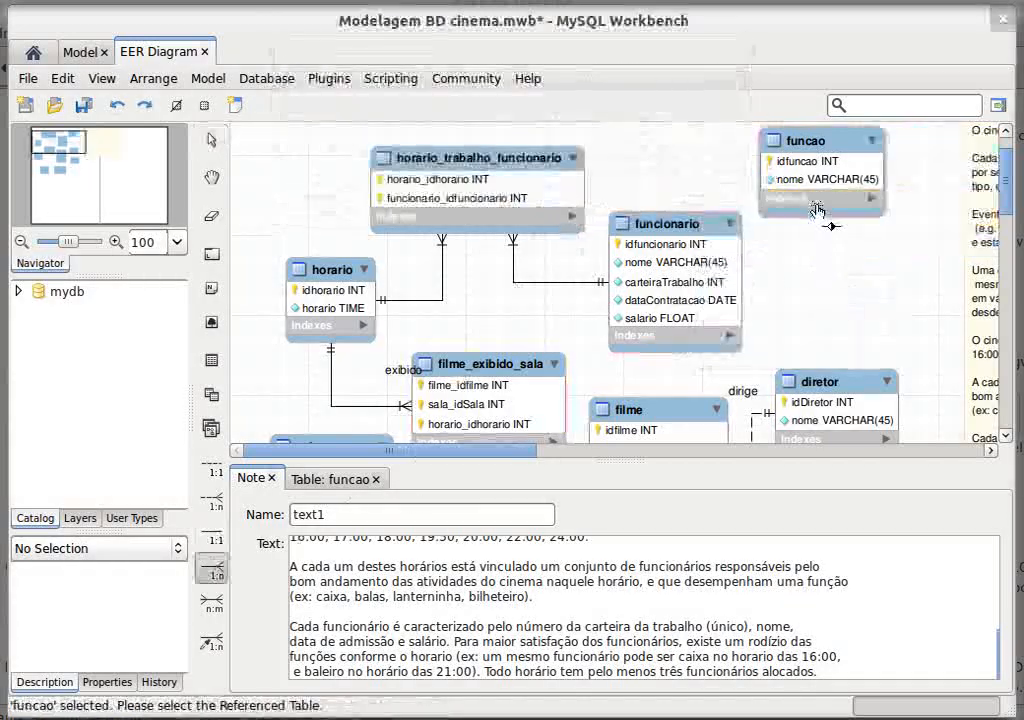
click(480, 215)
right_click(738, 189)
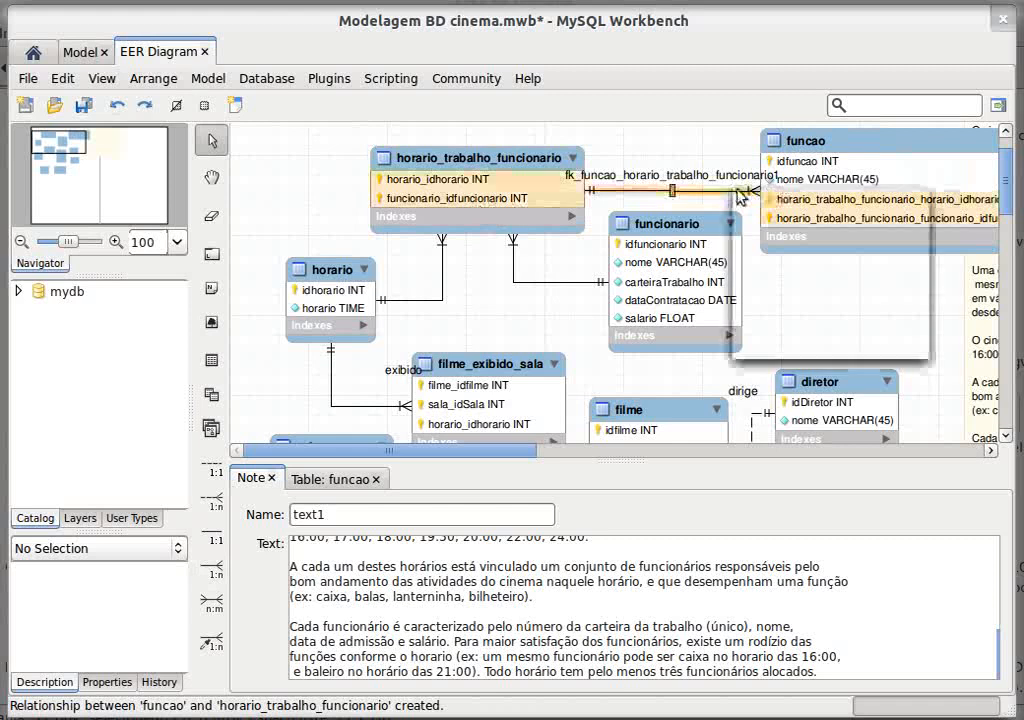
click(745, 345)
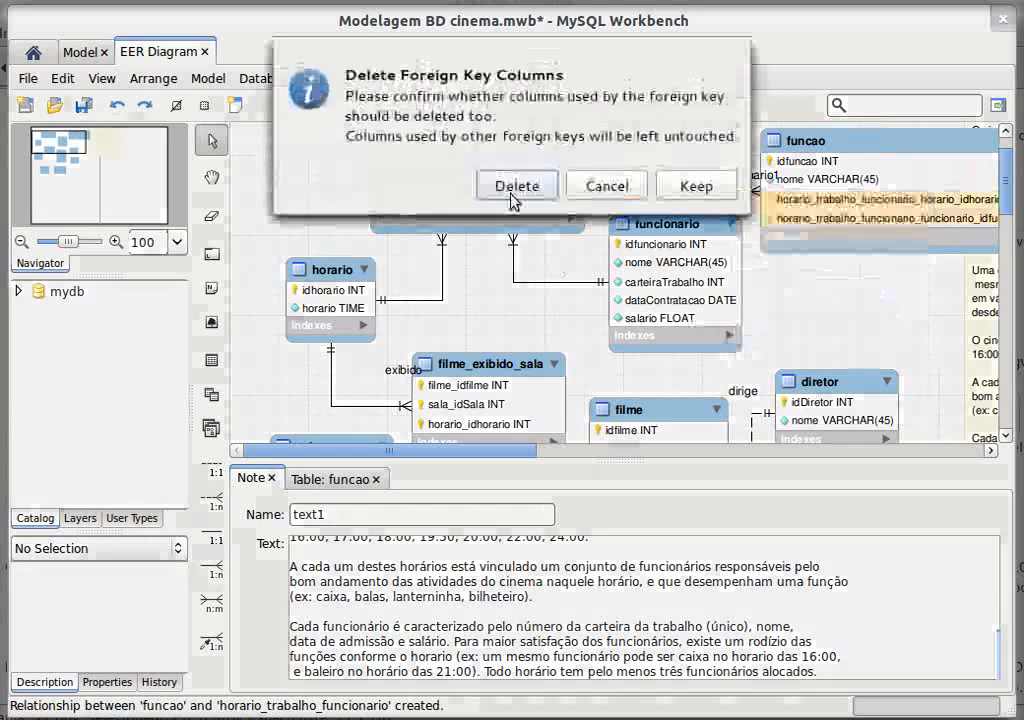
click(519, 199)
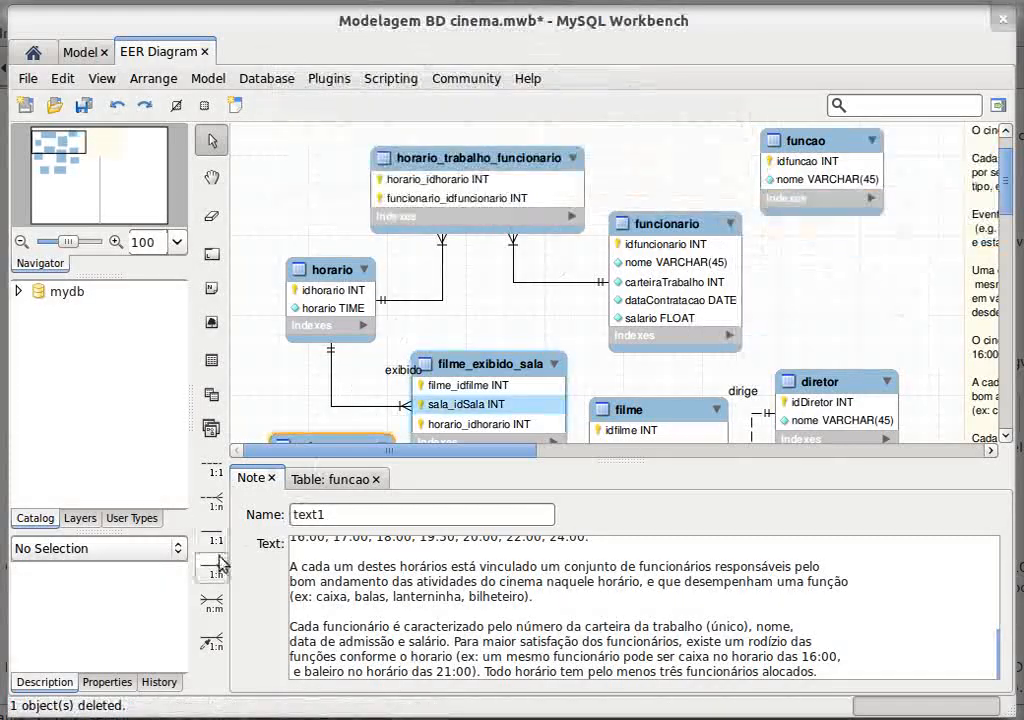
- Create an identifying 1:n relationship with horario_trabalho_funcionario receiving the key of funcao, and move funcao farther away from it
key(8)
click(420, 176)
click(792, 152)
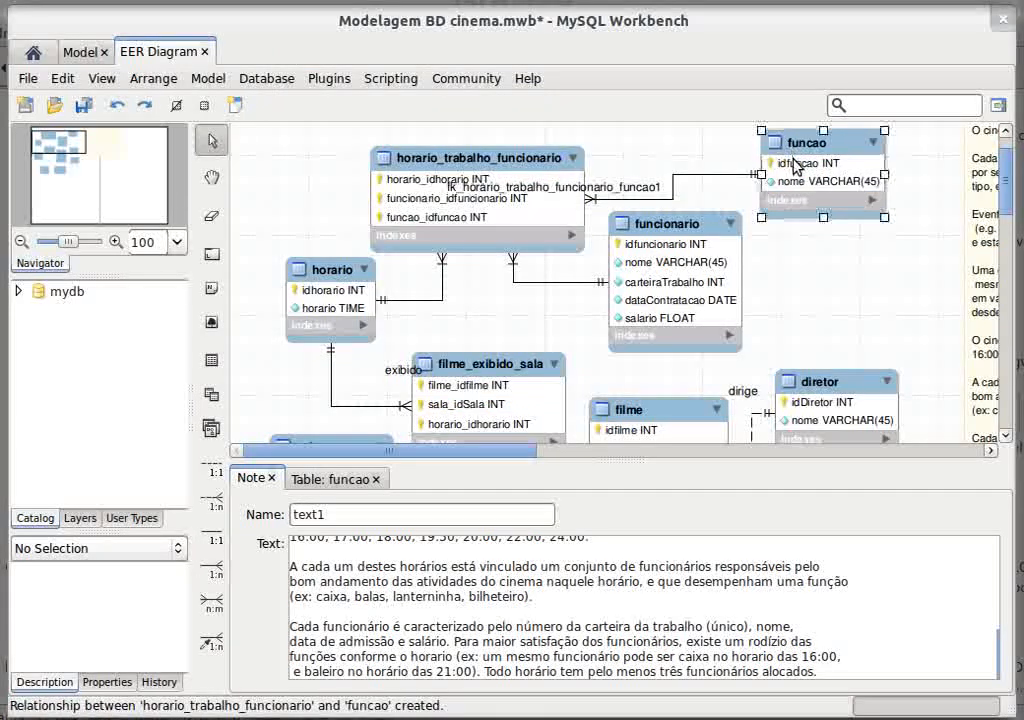
drag(797, 177, 846, 190)
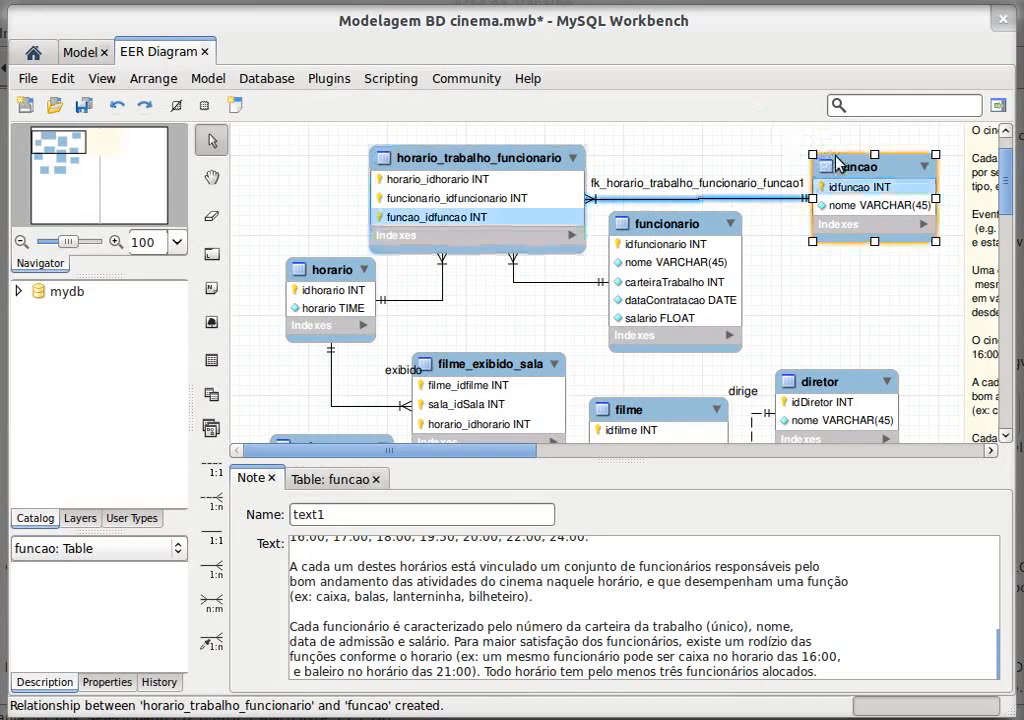
drag(842, 162, 850, 165)
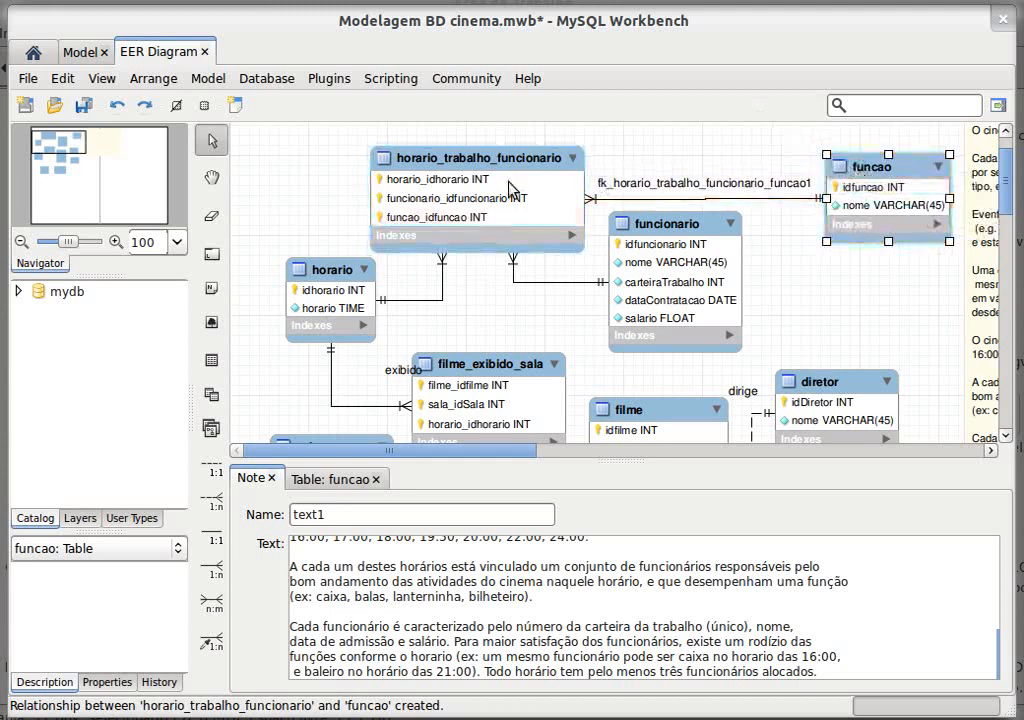
- Remove the funcao_idfuncao column from the primary key of the horario_trabalho_funcionario table
click(510, 214)
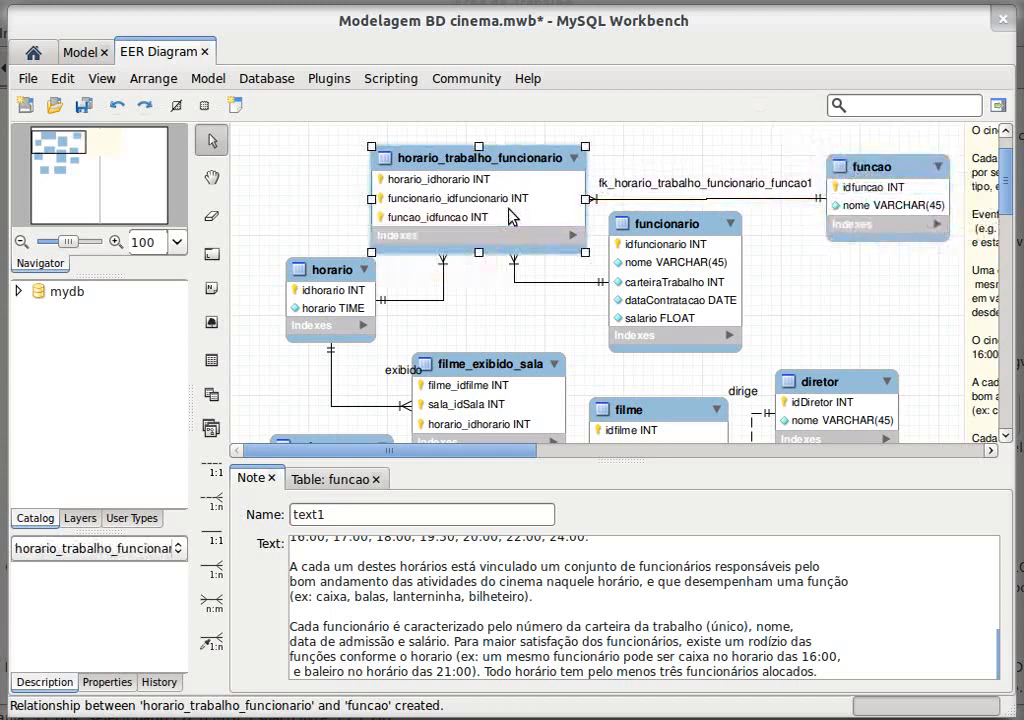
click(357, 480)
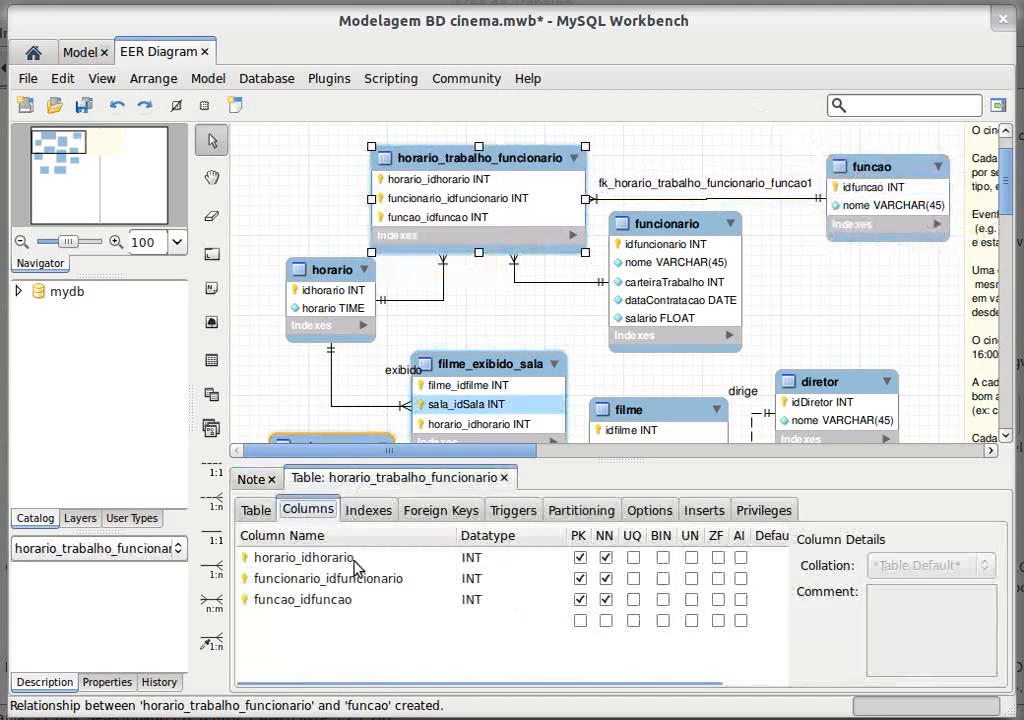
click(252, 602)
click(580, 600)
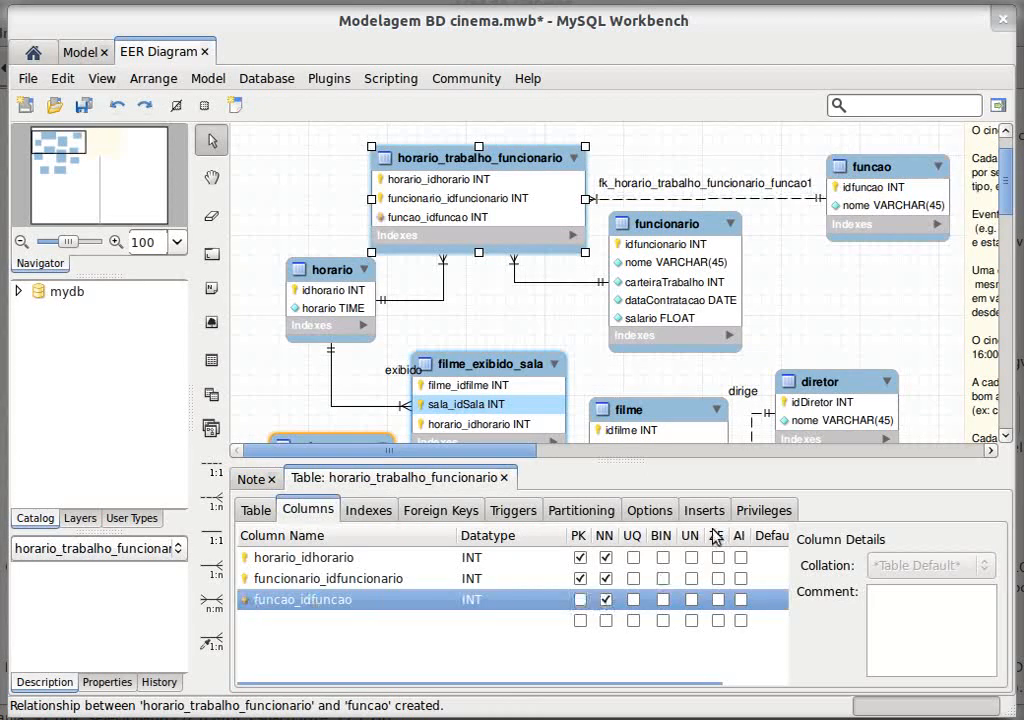
click(838, 277)
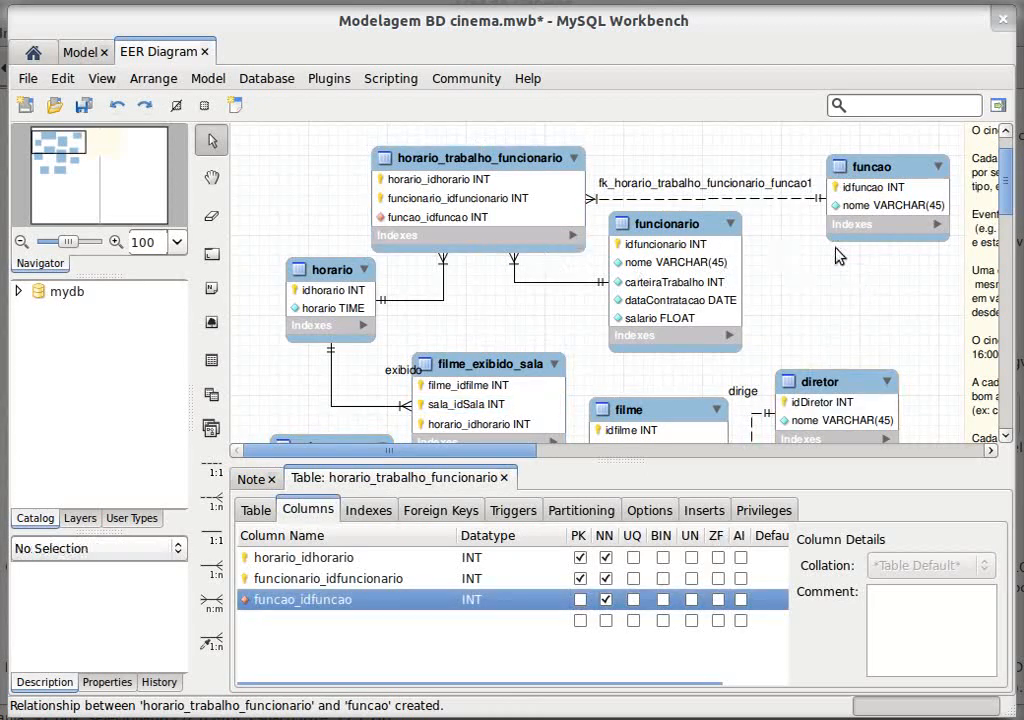
- Set the caption of the relationship between horario_trabalho_funcionario and funcao to executa
double_click(733, 200)
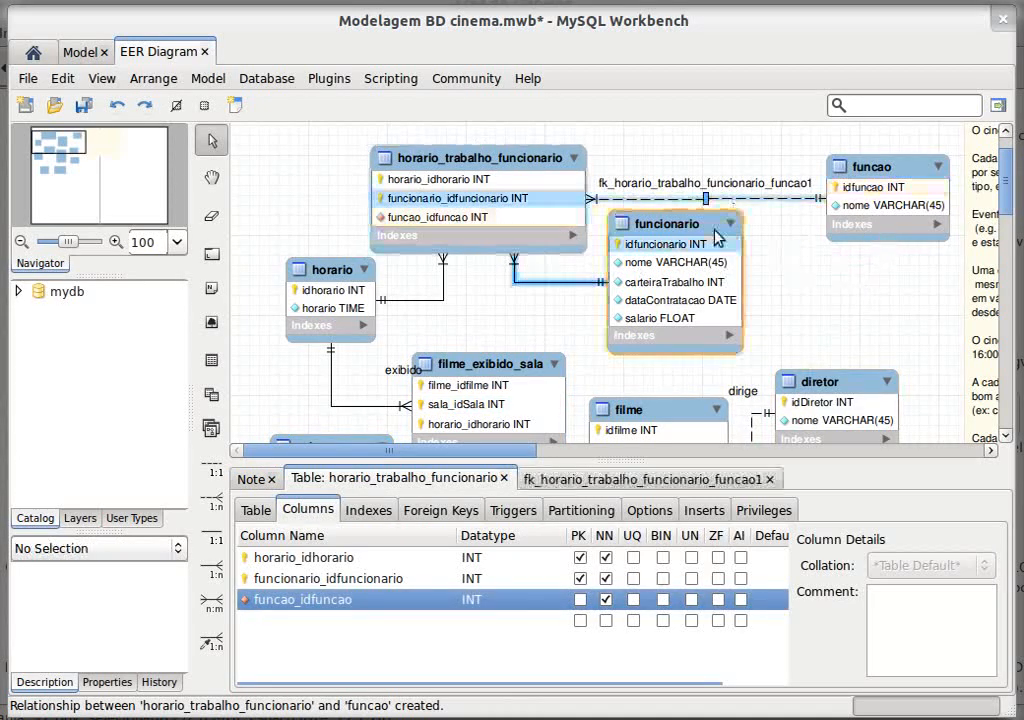
click(665, 480)
text(e)
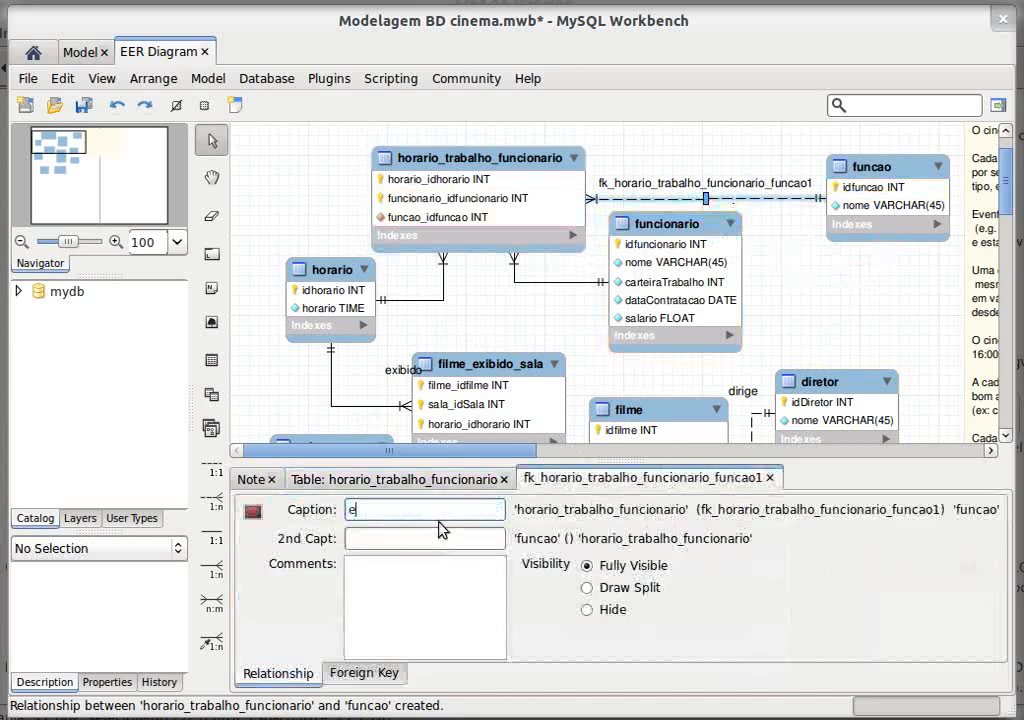
text(xecuta)
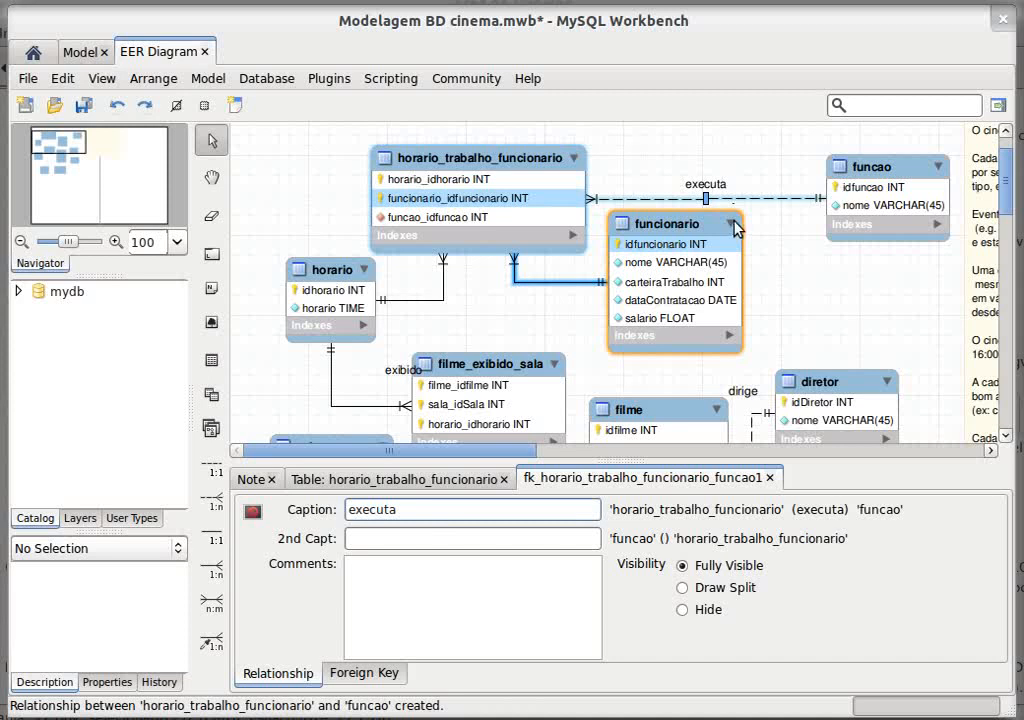
- Move the funcao table closer to horario_trabalho_funcionario, shortening the executa relationship line, and deselect it
drag(845, 205, 820, 210)
click(836, 296)
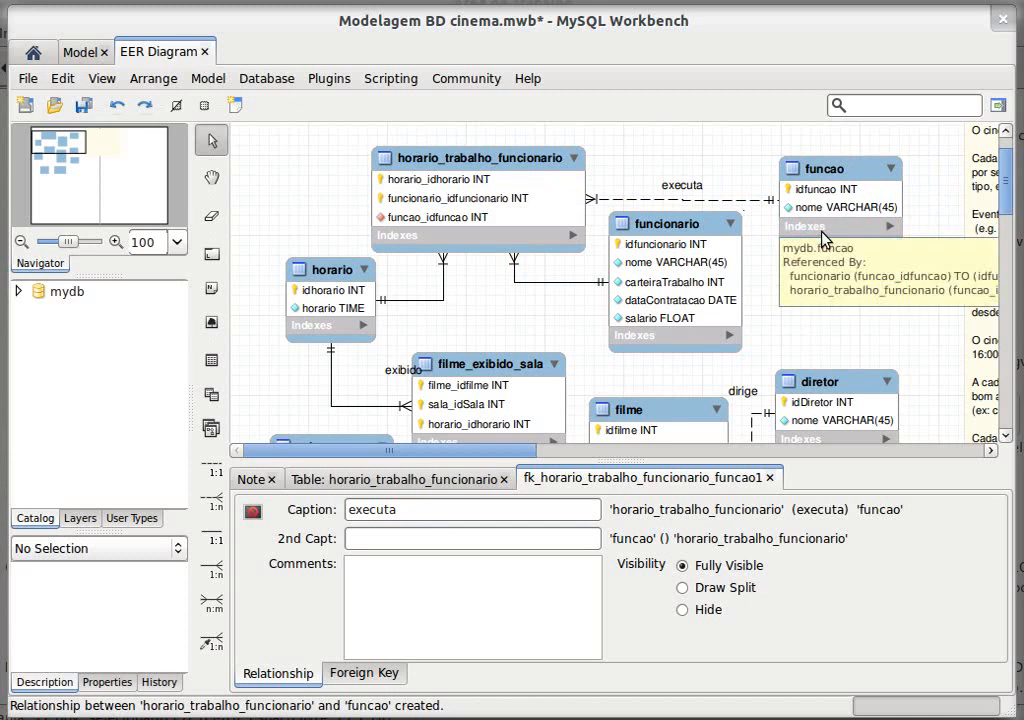
drag(822, 238, 815, 238)
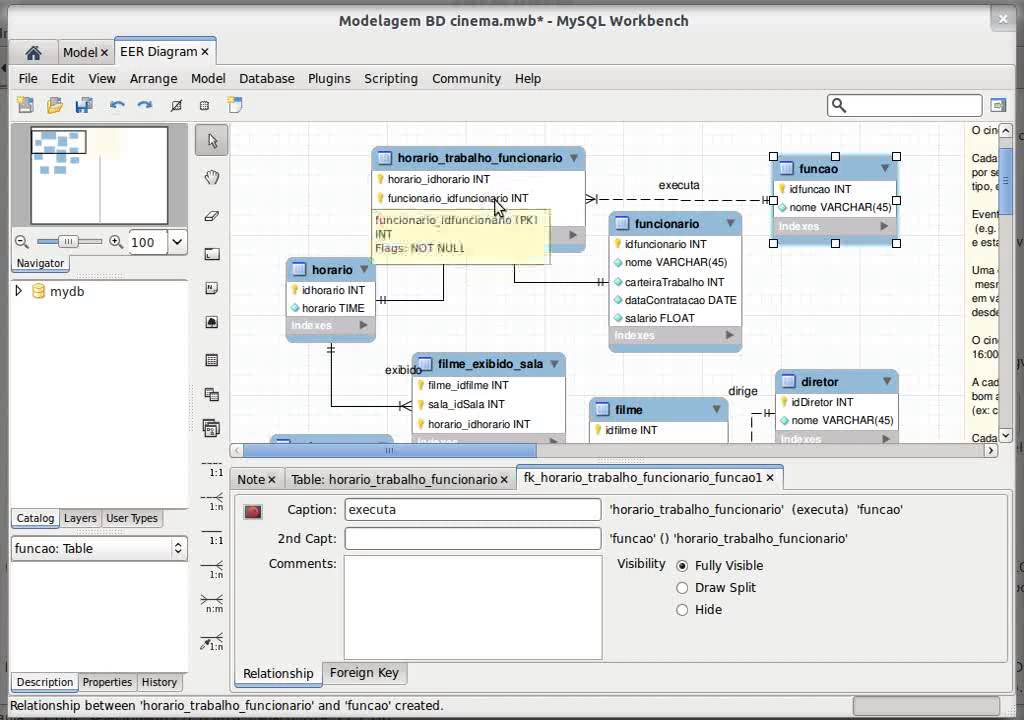
click(882, 303)
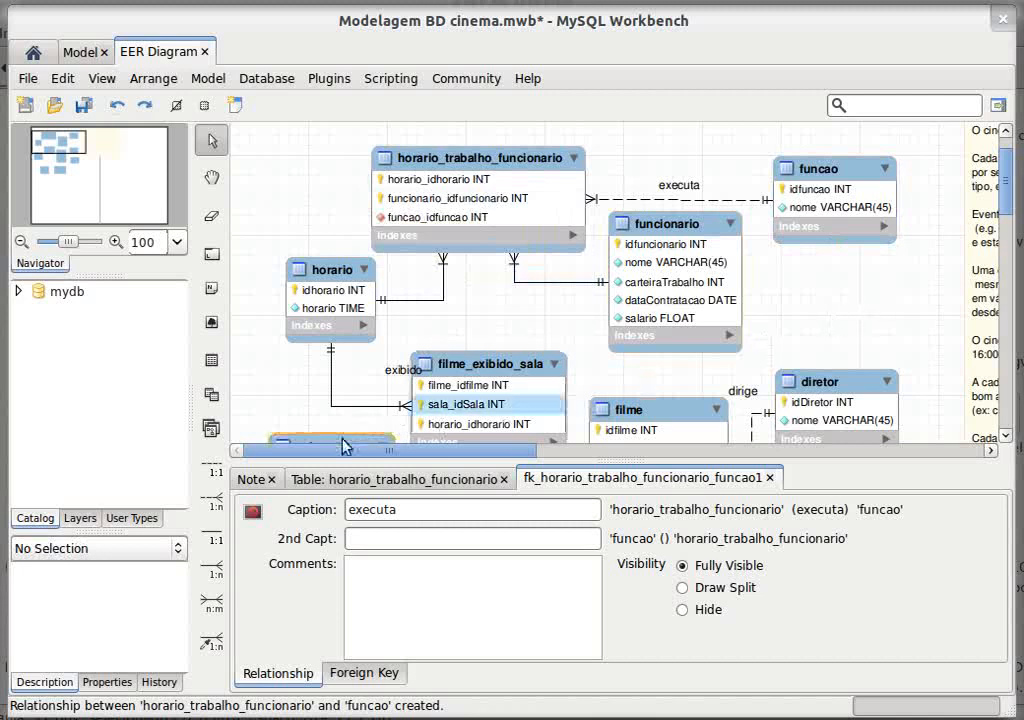
- Reread the requirements note, highlighting its last sentence about the minimum number of employees allocated to each horario
click(264, 480)
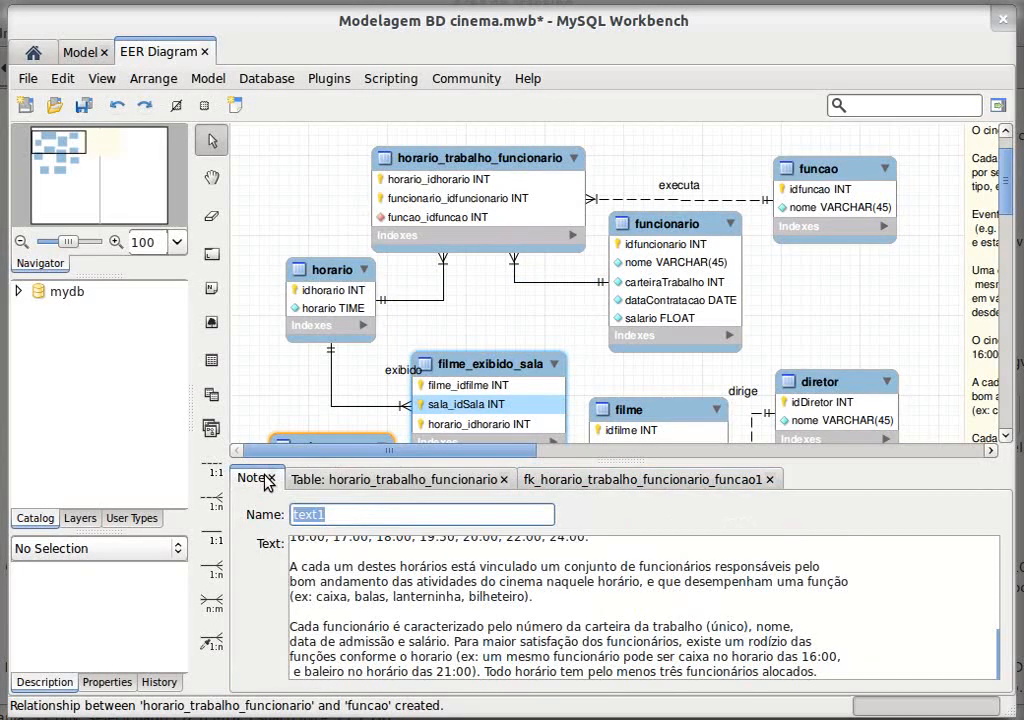
scroll(421, 603, down, 1)
drag(485, 671, 850, 670)
click(858, 668)
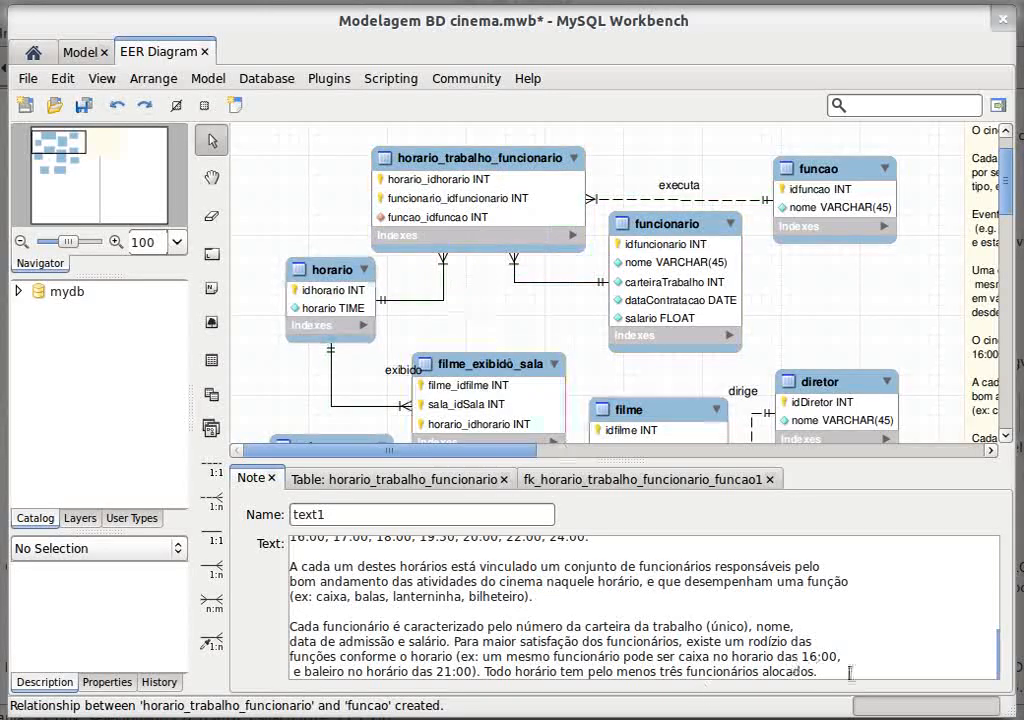
drag(850, 672, 490, 667)
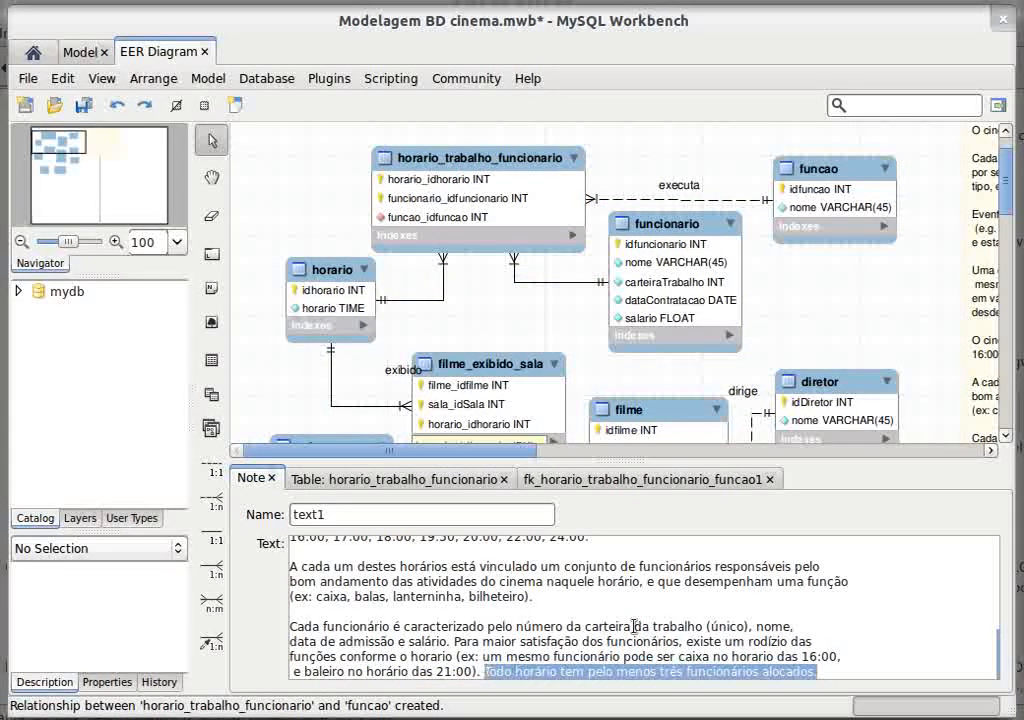
scroll(640, 630, up, 5)
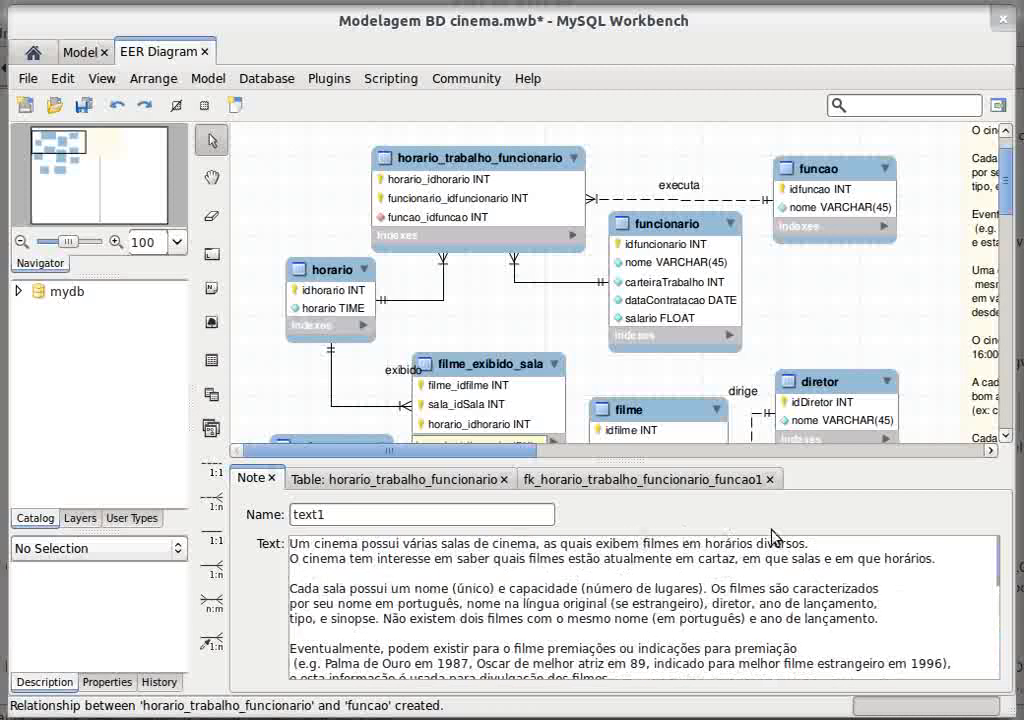
- Close the relationship, horario_trabalho_funcionario table and note editors, and review all tables and relationships in the diagram
click(770, 479)
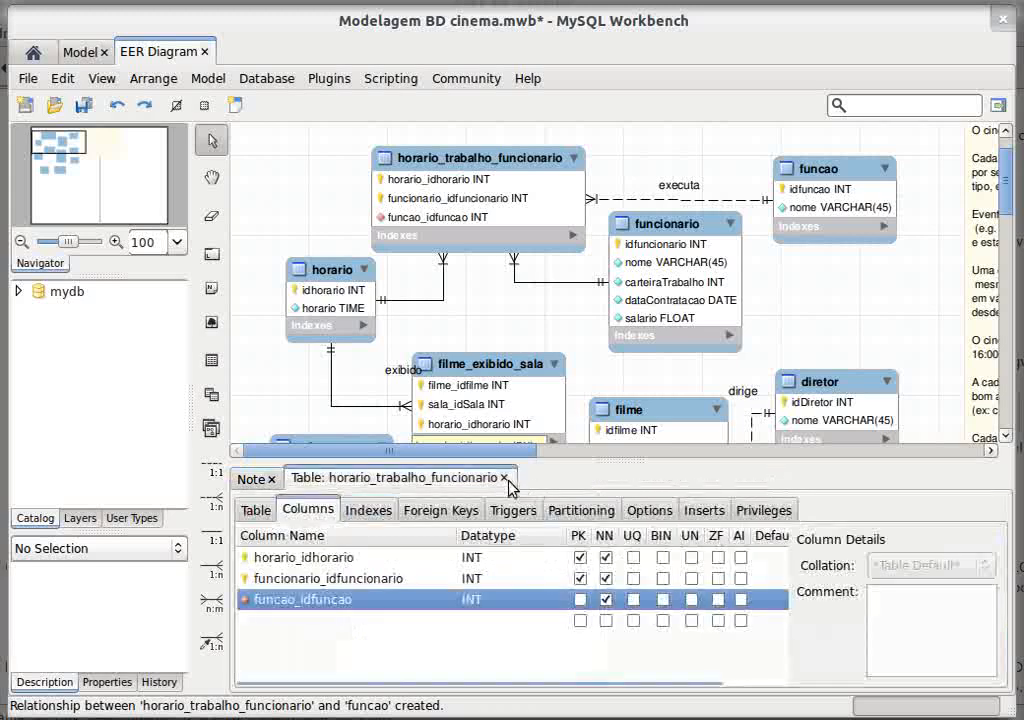
click(504, 478)
click(271, 479)
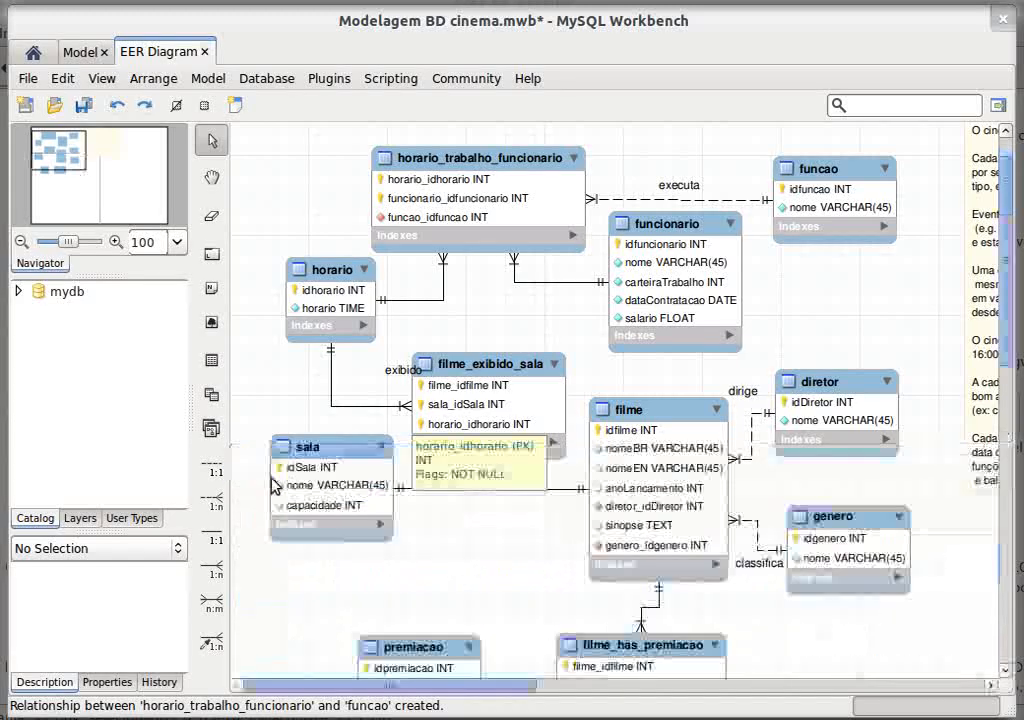
scroll(686, 500, down, 4)
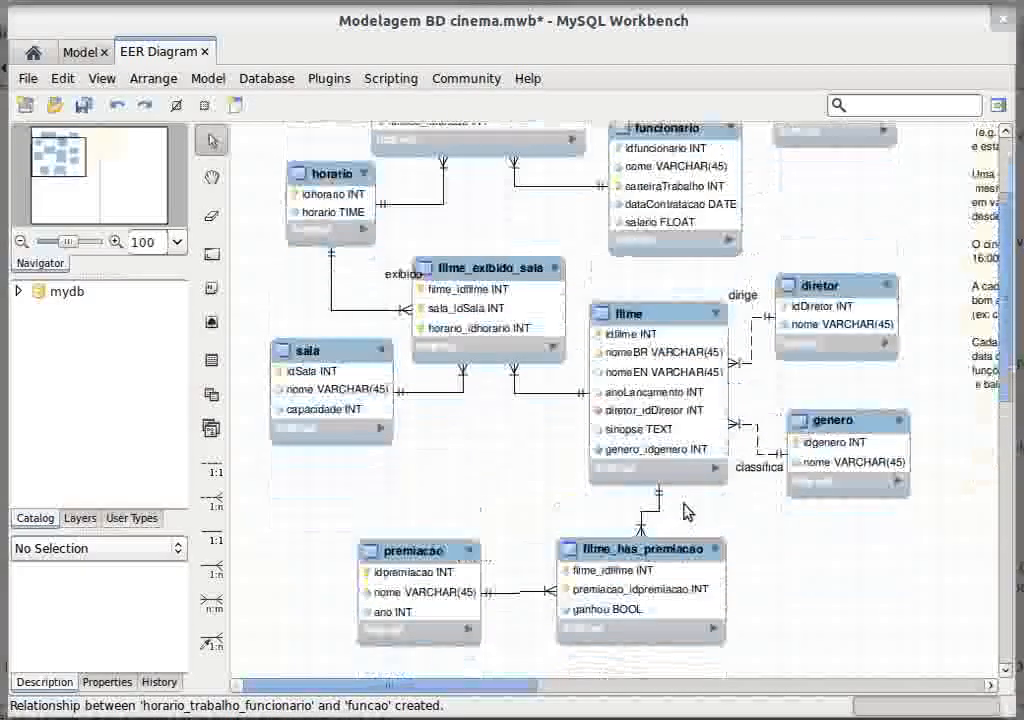
scroll(686, 512, down, 2)
scroll(684, 517, up, 4)
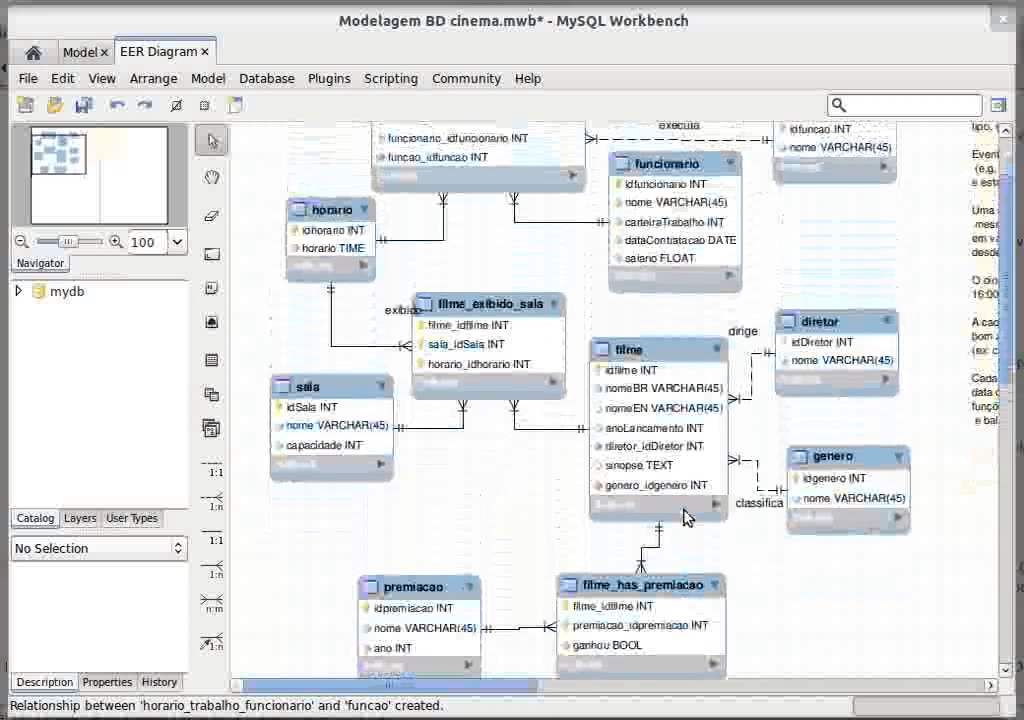
scroll(686, 515, up, 2)
scroll(686, 517, down, 2)
scroll(688, 518, up, 1)
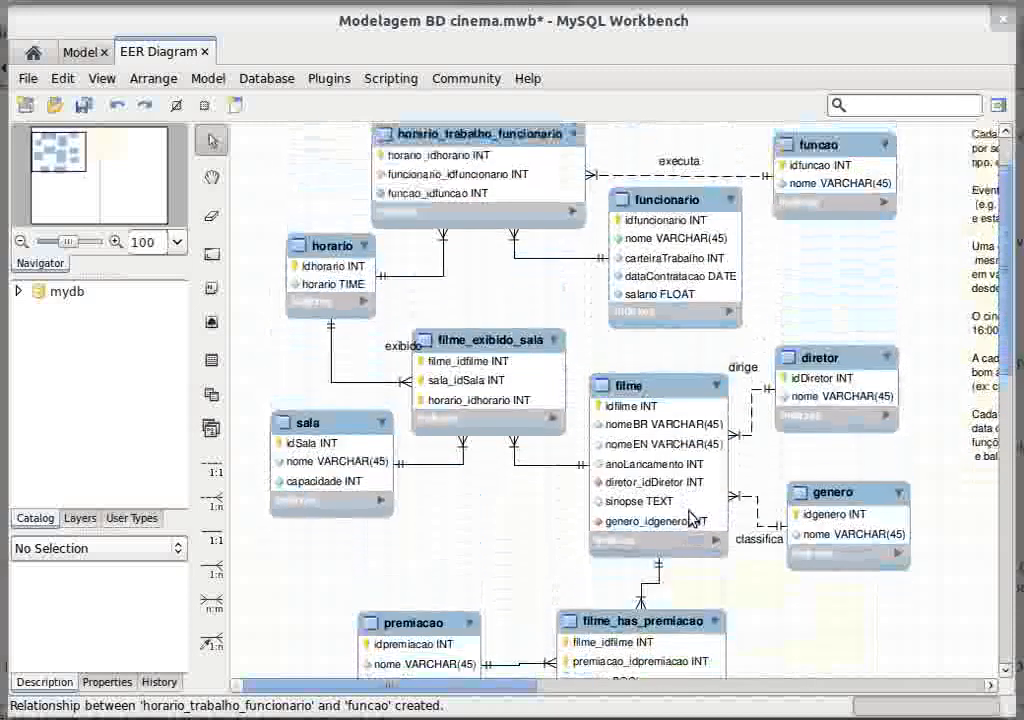